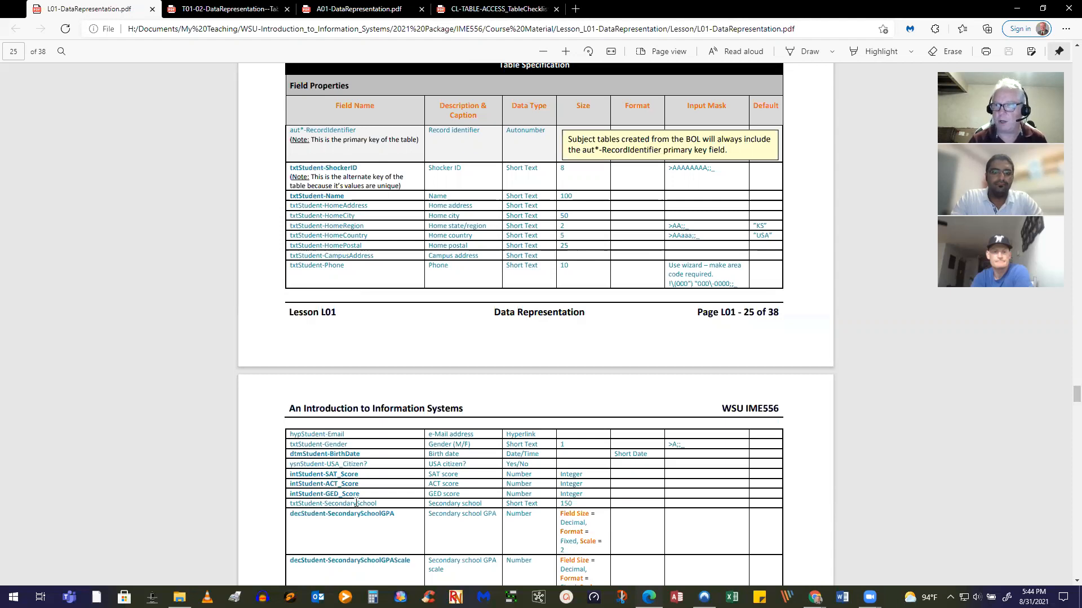
Review the T01-02 table specification PDF, then bring up the Lab folder in File Explorer
scroll(356, 503, "down", 3)
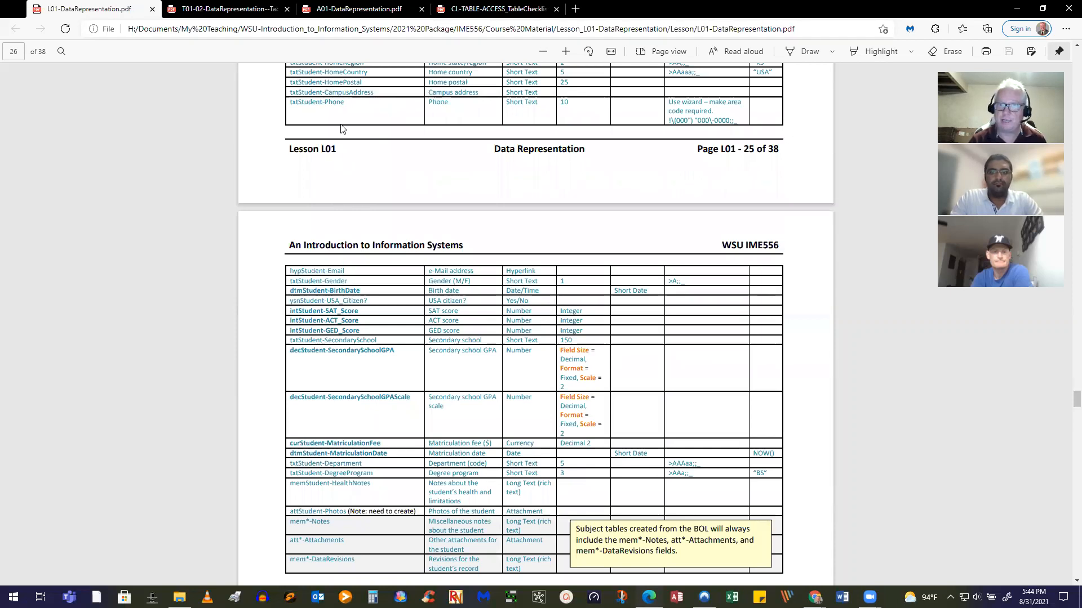
scroll(466, 231, "down", 1)
scroll(495, 222, "up", 4)
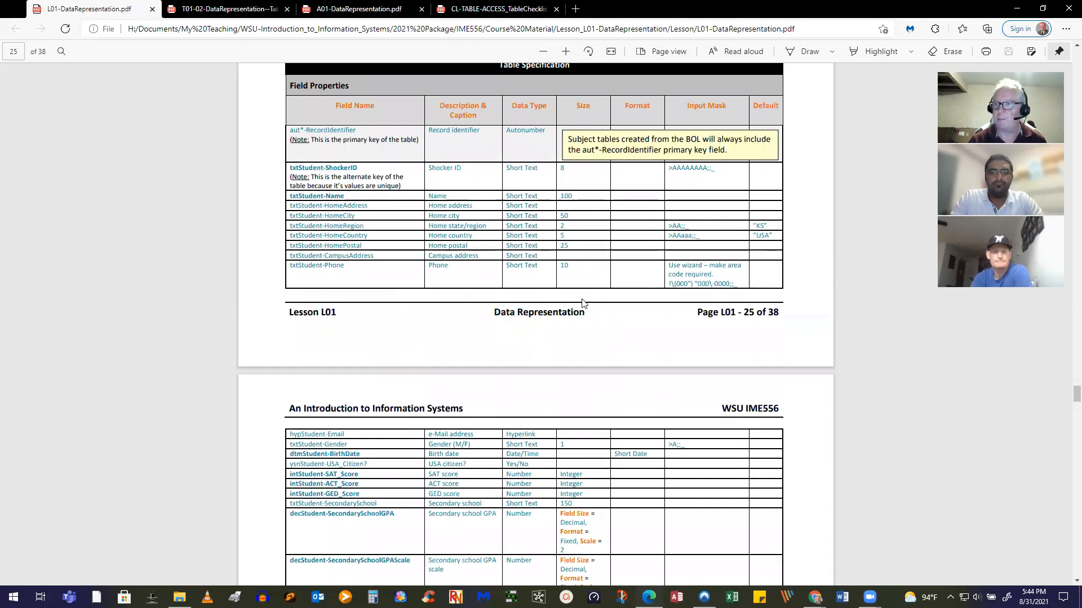
scroll(582, 303, "down", 15)
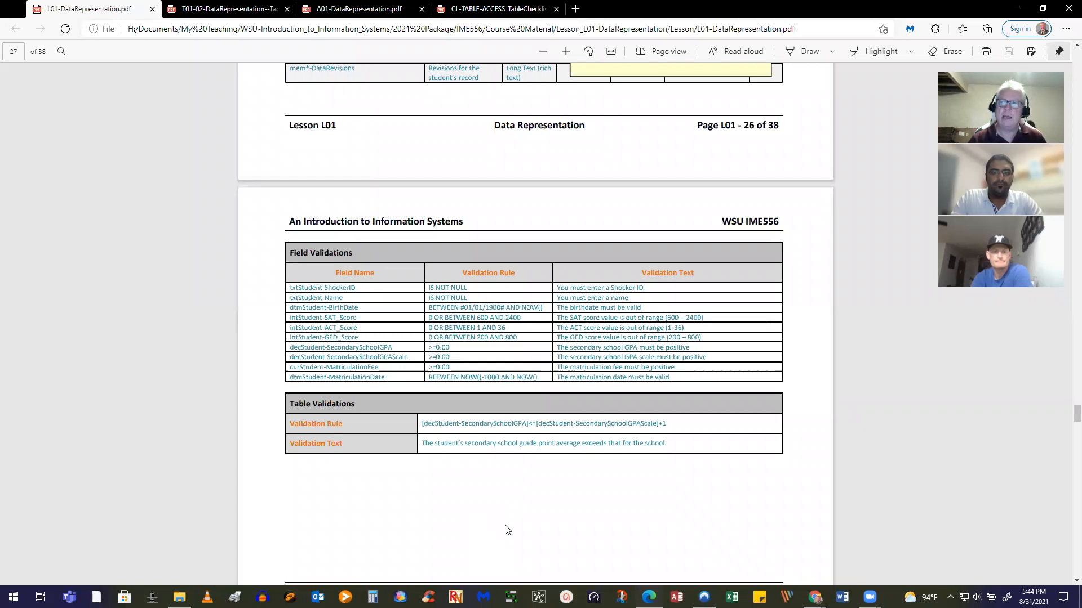
scroll(505, 529, "up", 3)
scroll(505, 529, "up", 3)
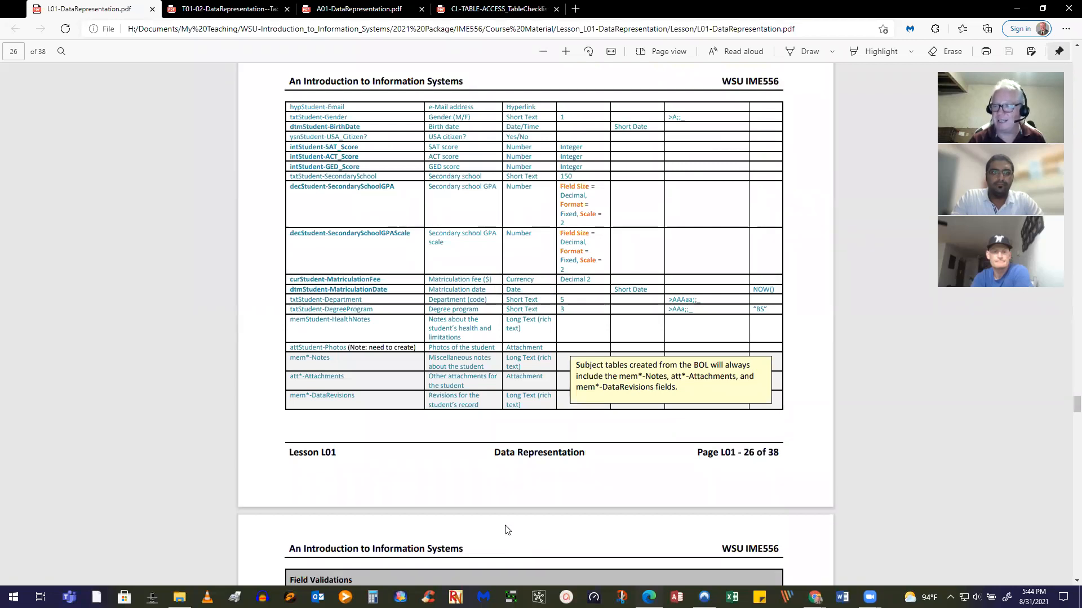
scroll(505, 530, "up", 2)
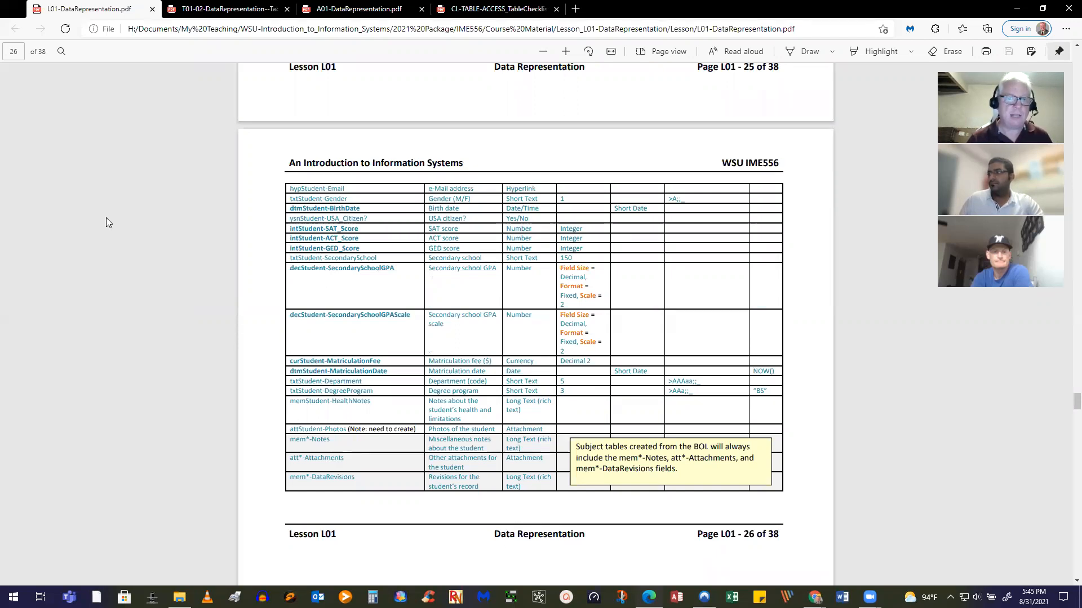
left_click(231, 9)
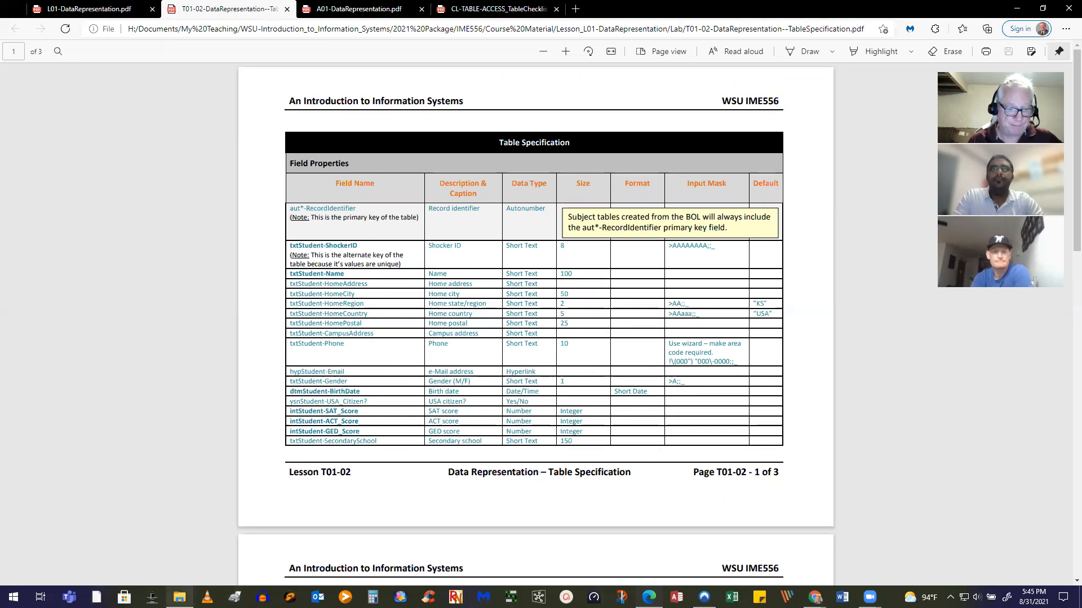
left_click(179, 598)
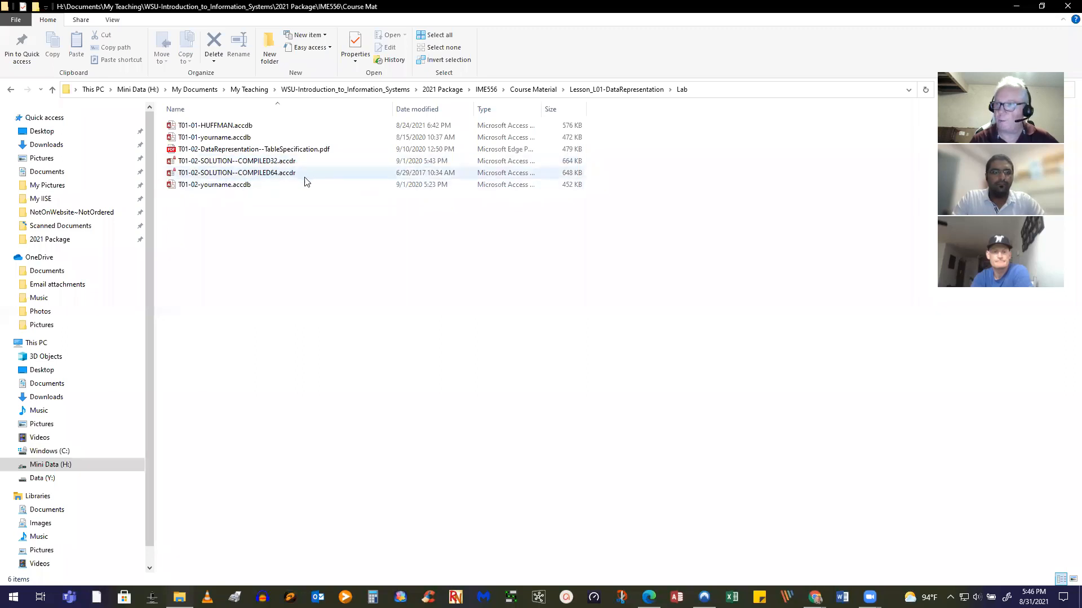
Open T01-02-SOLUTION--COMPILED32.accdr in Access, accepting the security prompt
double_click(281, 161)
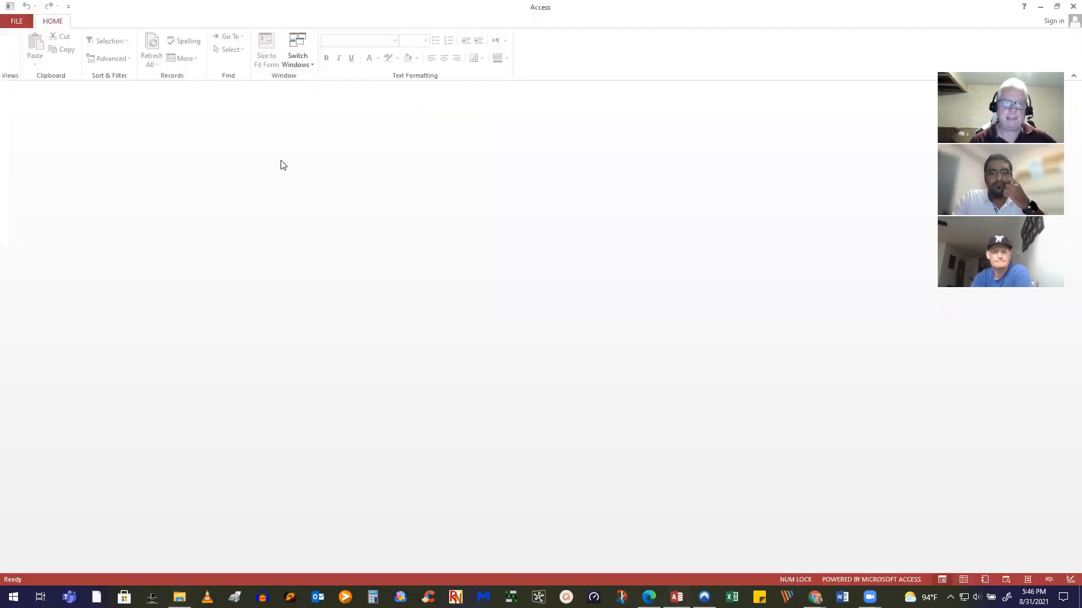
left_click(558, 362)
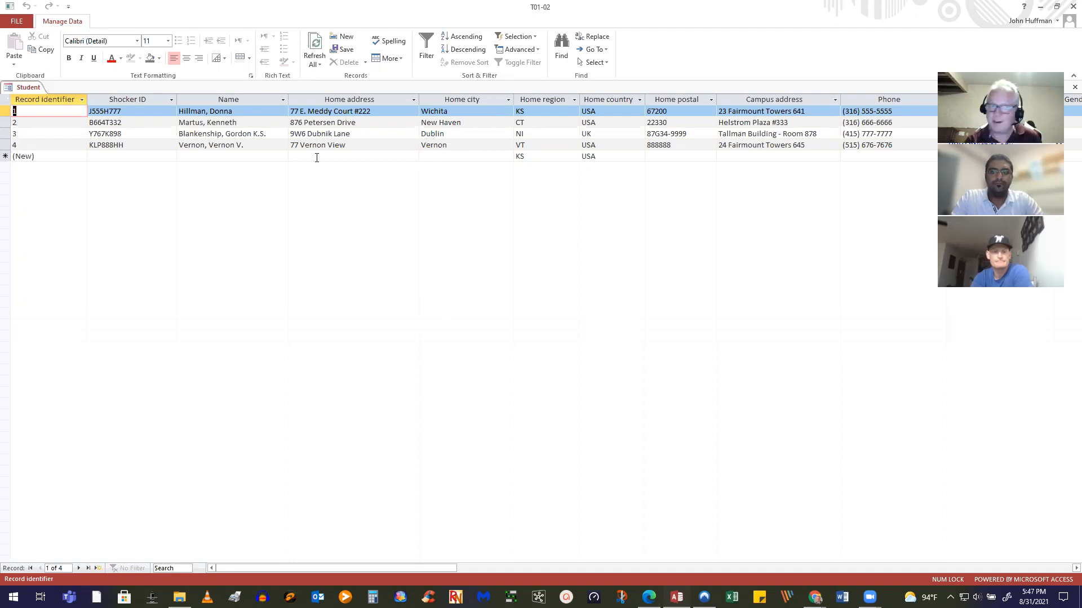
Start a new Student record, moving through its Shocker ID, Home address and Home region fields
left_click(109, 156)
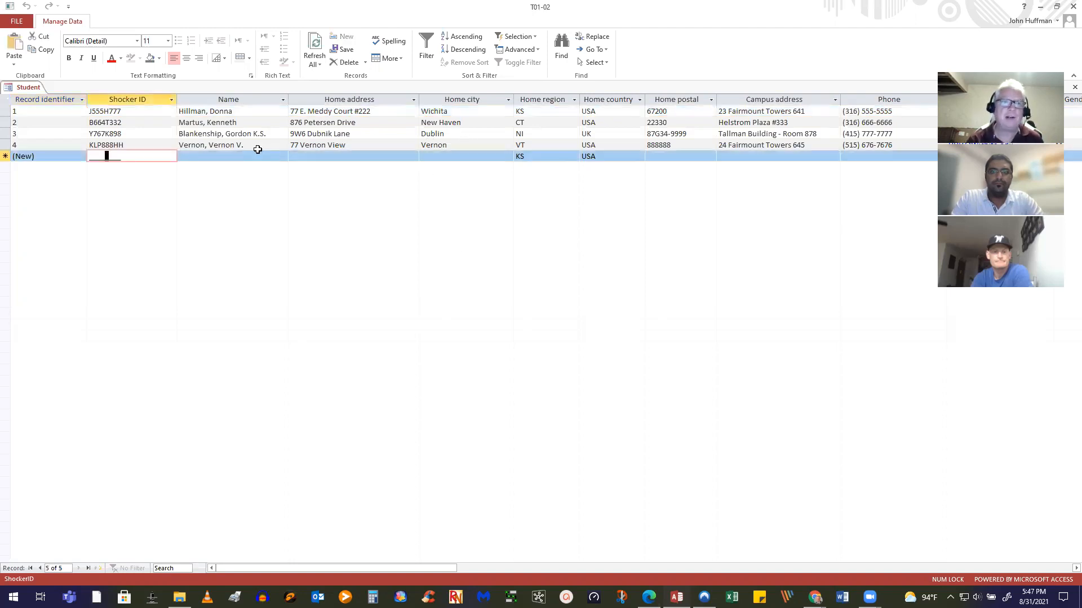
key("Tab")
left_click(344, 157)
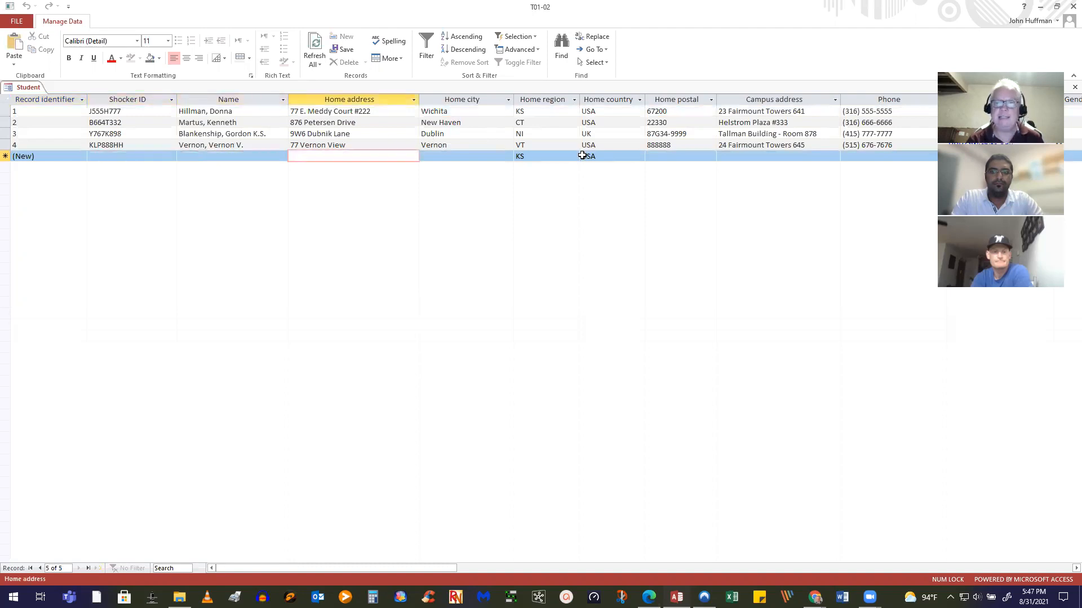
left_click(541, 156)
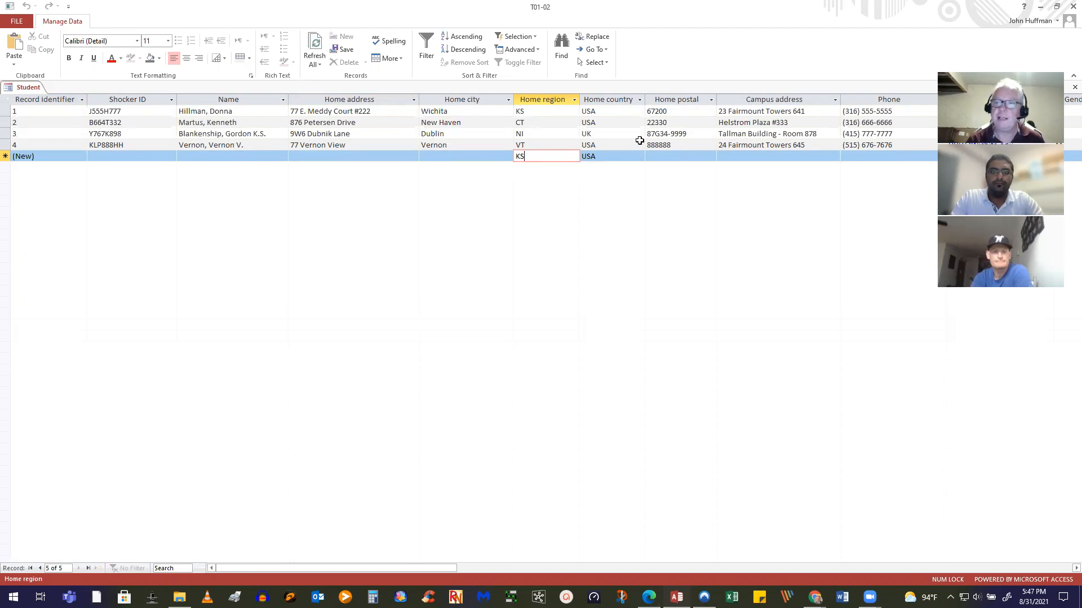
left_click(199, 158)
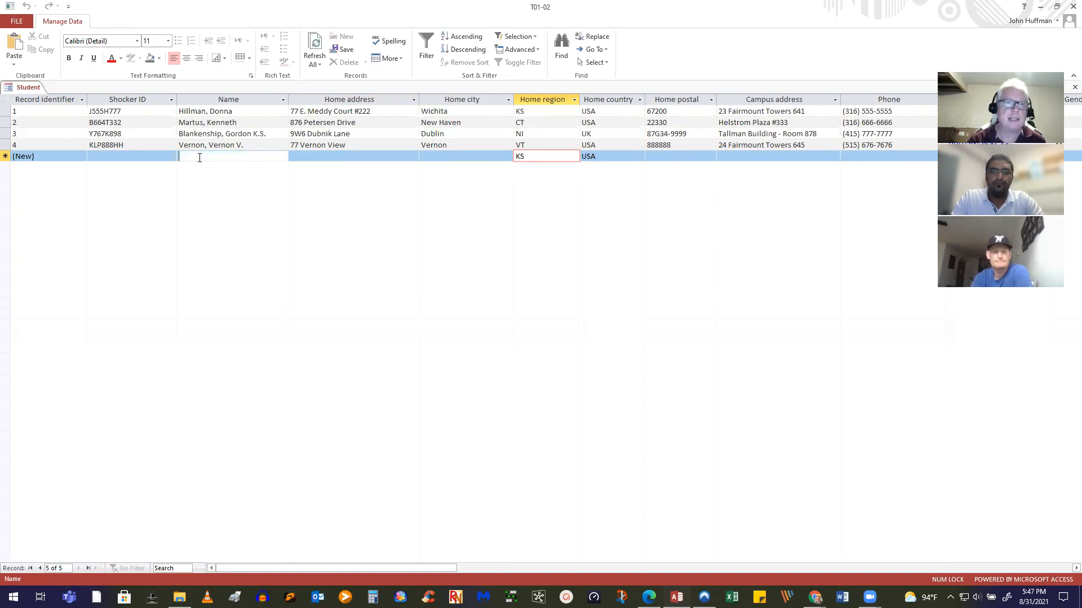
left_click(119, 156)
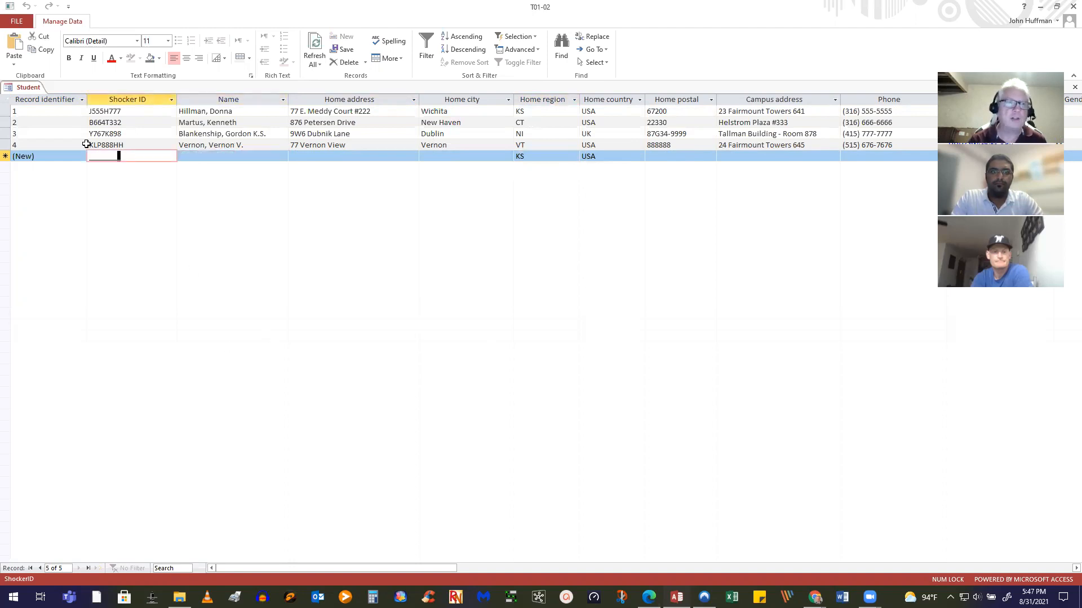
left_click(91, 158)
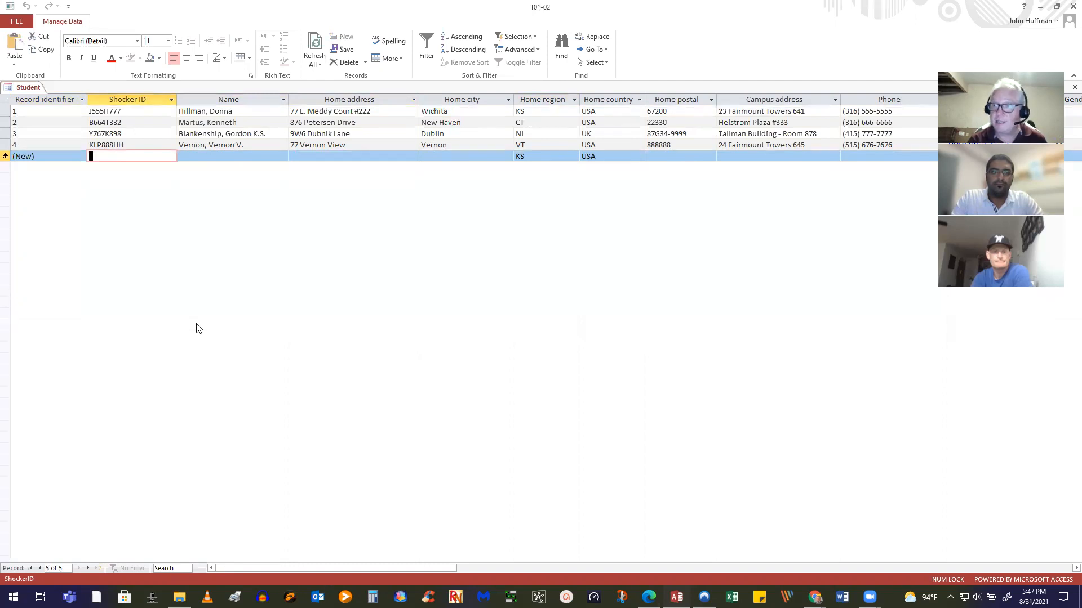
Enter the student's surname in the new record's Name field and try to save it
left_click(229, 155)
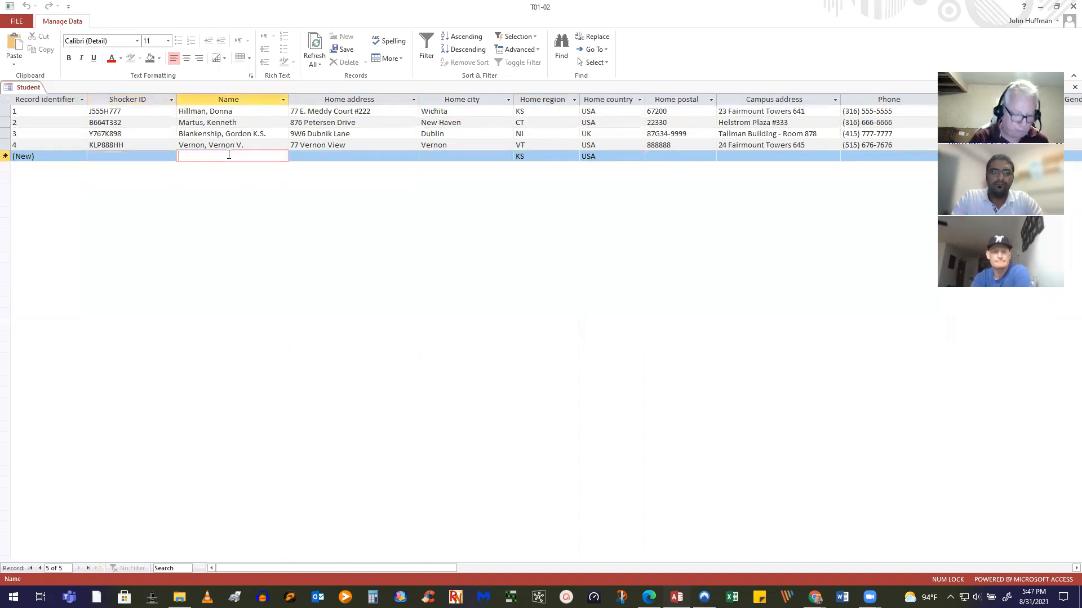
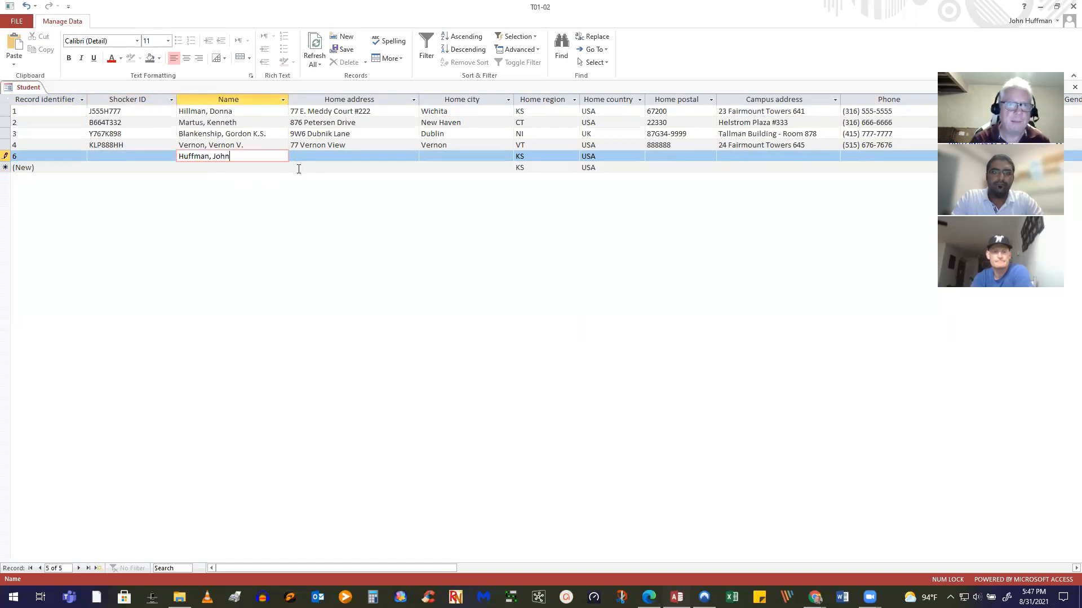
left_click(298, 168)
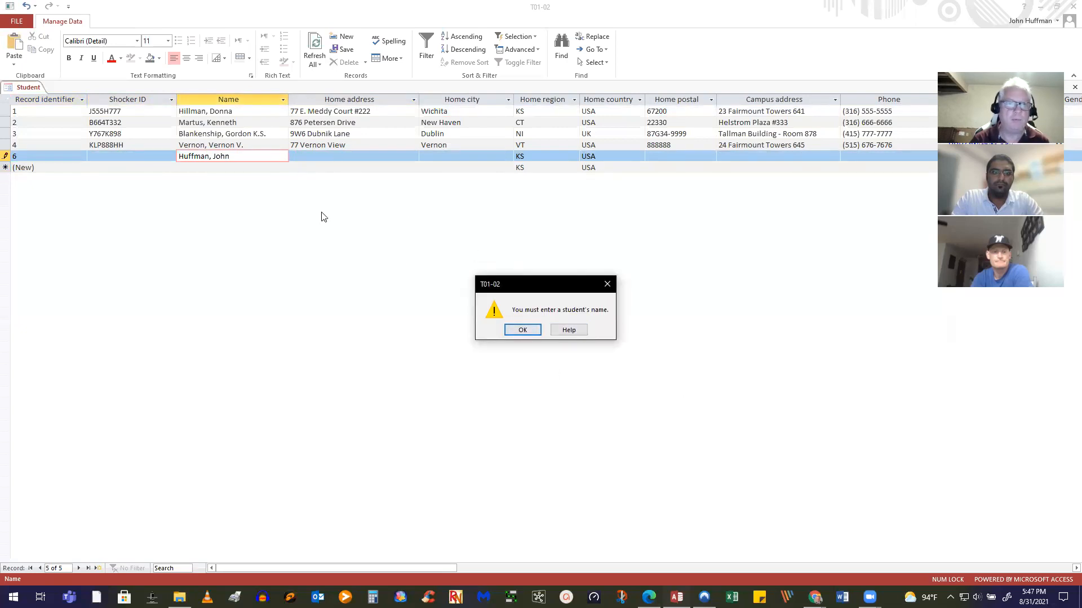
left_click(522, 330)
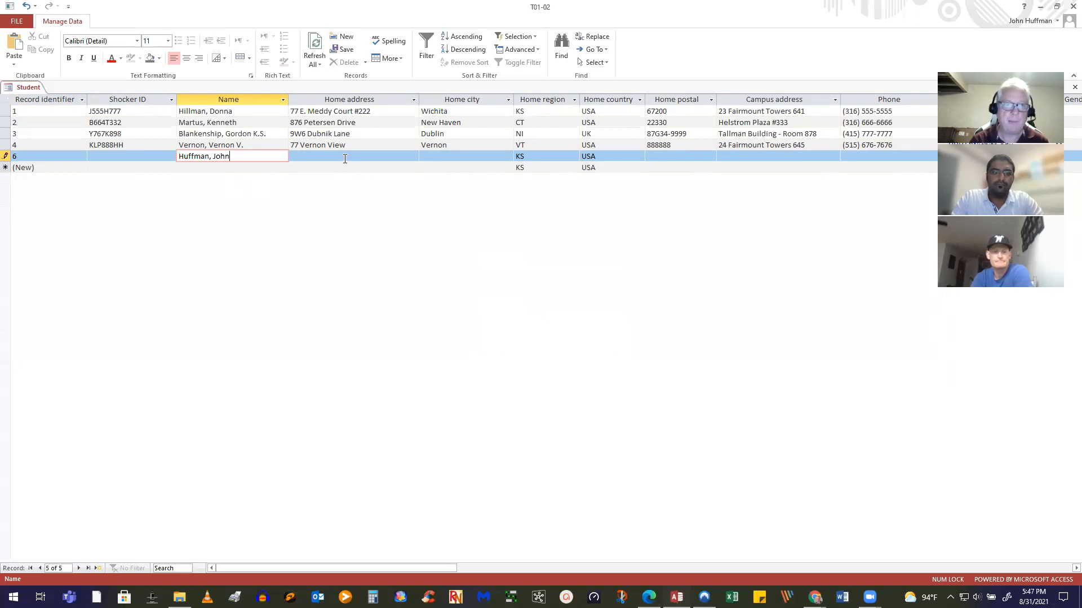
left_click(344, 162)
left_click(243, 165)
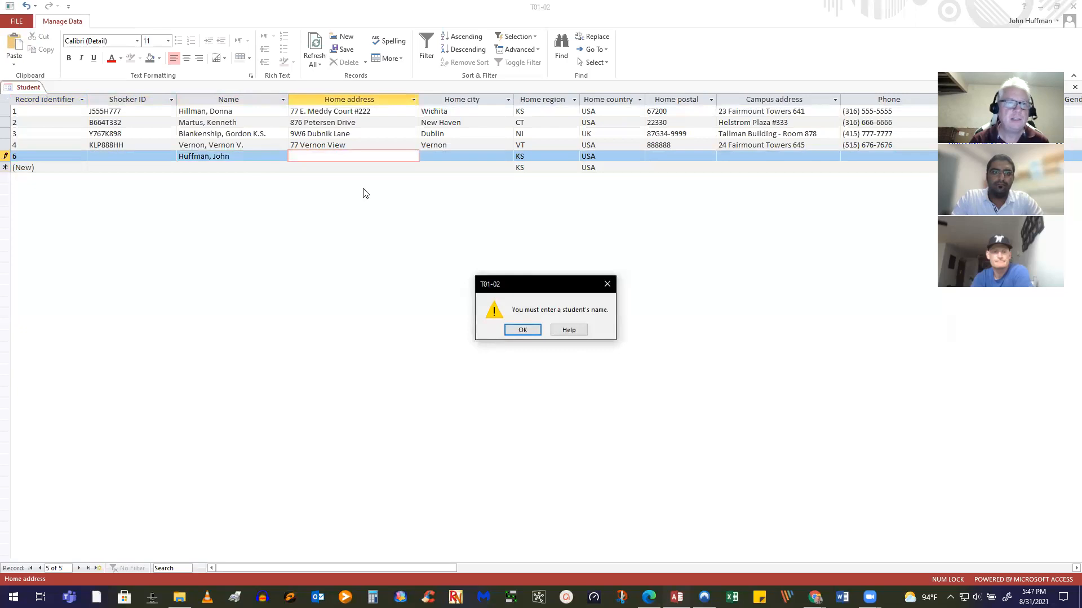
left_click(341, 160)
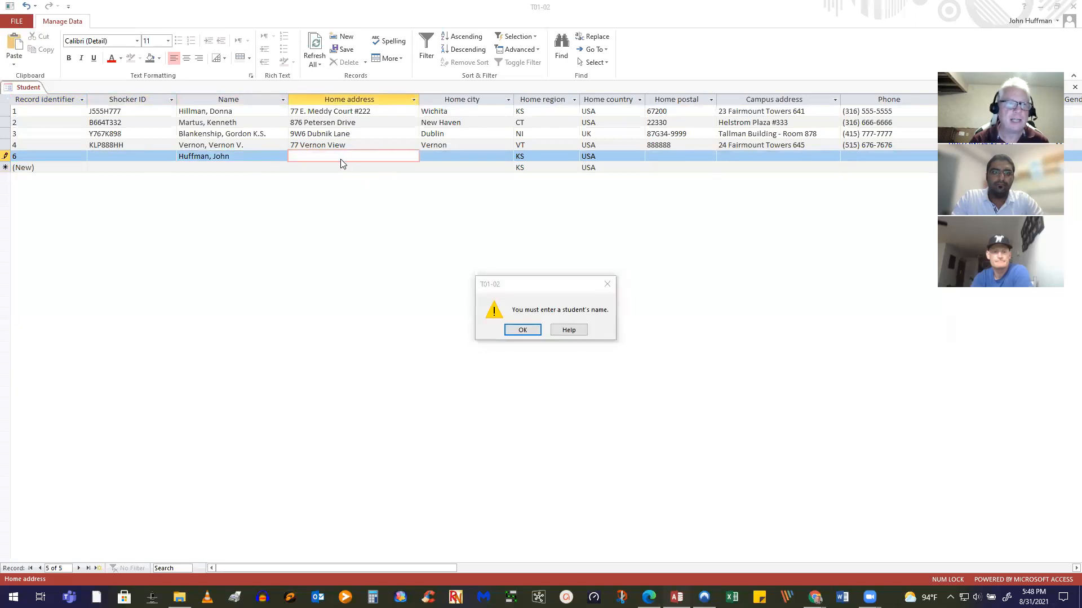
left_click(523, 330)
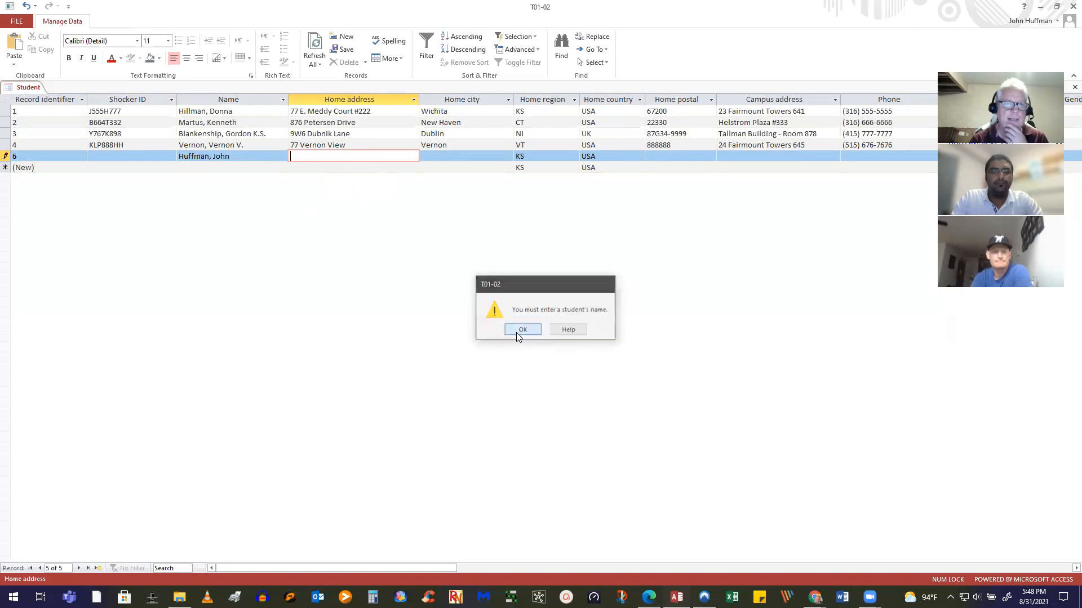
left_click(235, 156)
key("shift+Tab")
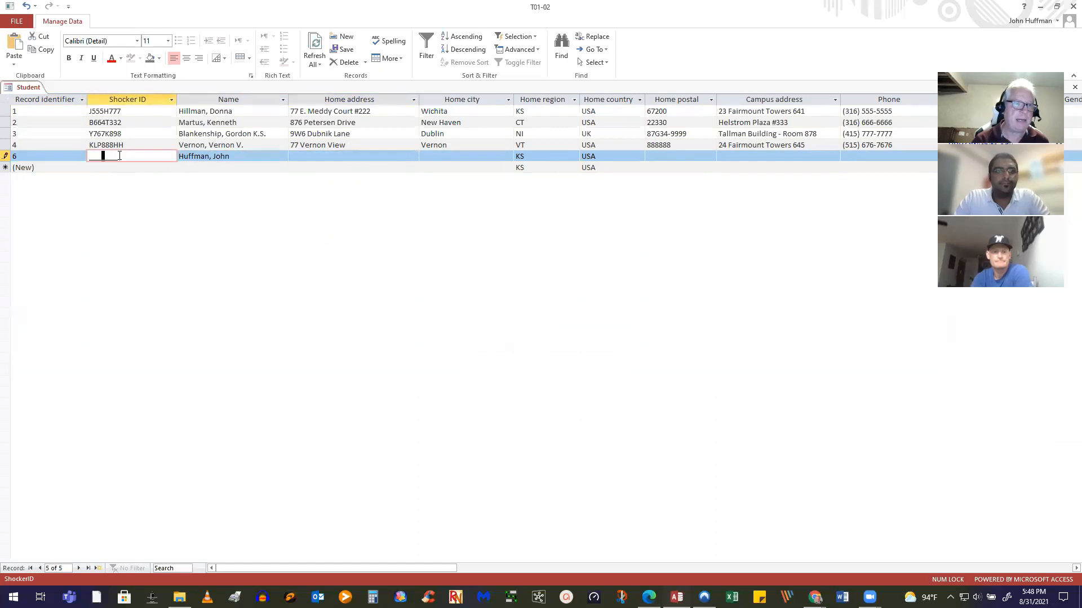
Enter PPPPPPPP as record 6's Shocker ID and save the record
left_click_drag(106, 156, 65, 149)
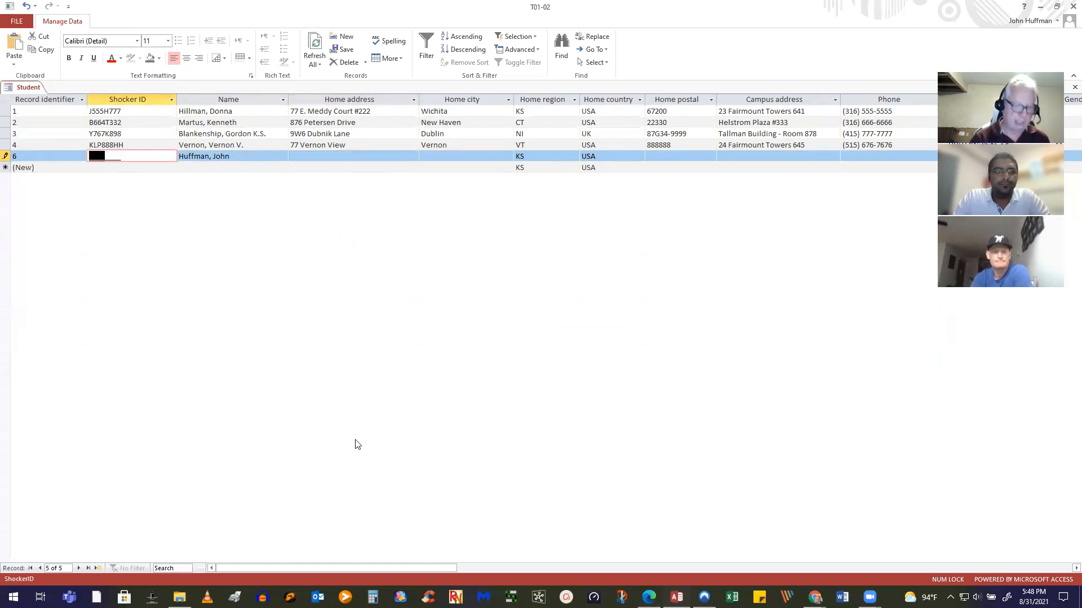
type("PPPPPPPP")
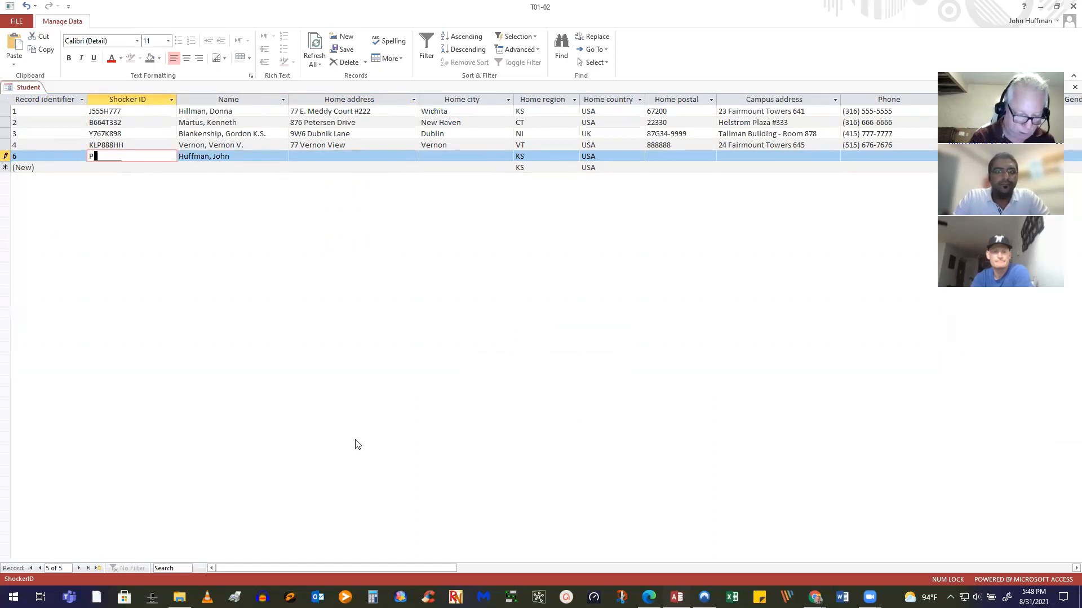
key("Tab")
key("Tab")
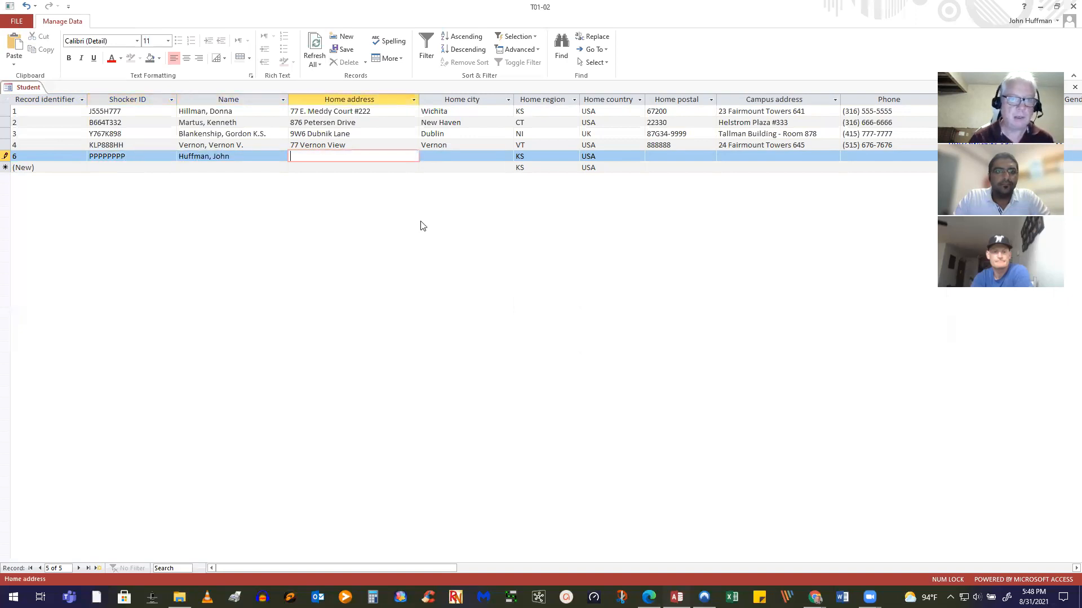
left_click(378, 166)
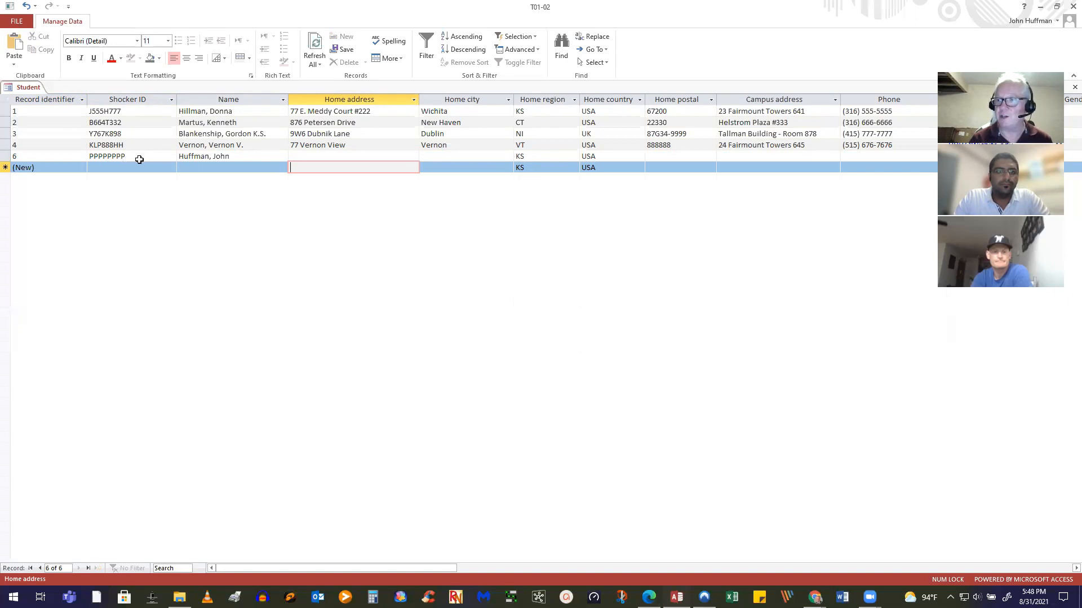
left_click_drag(140, 155, 89, 156)
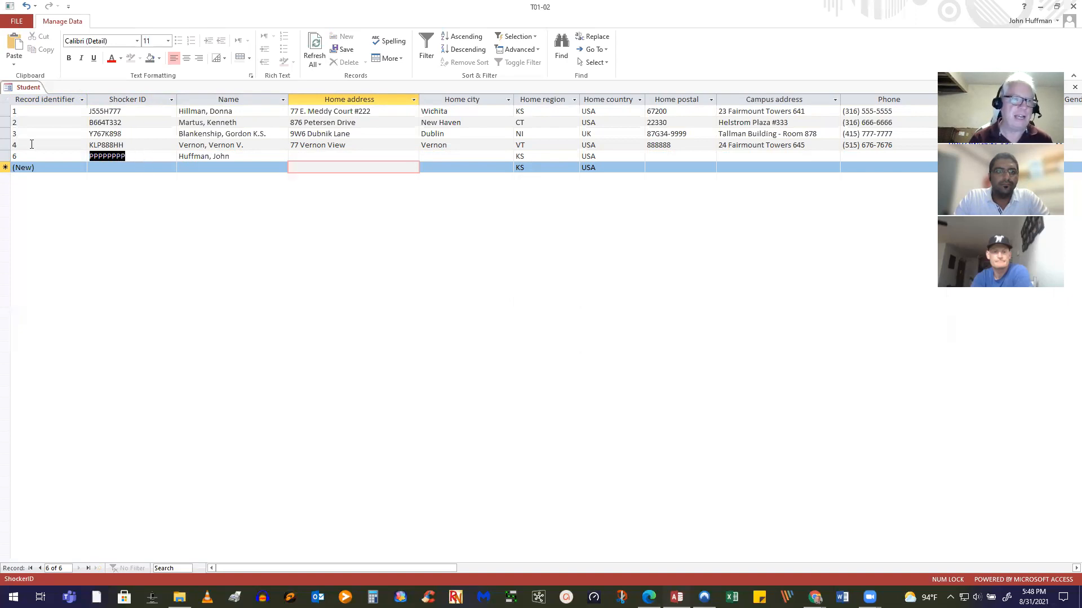
type("J")
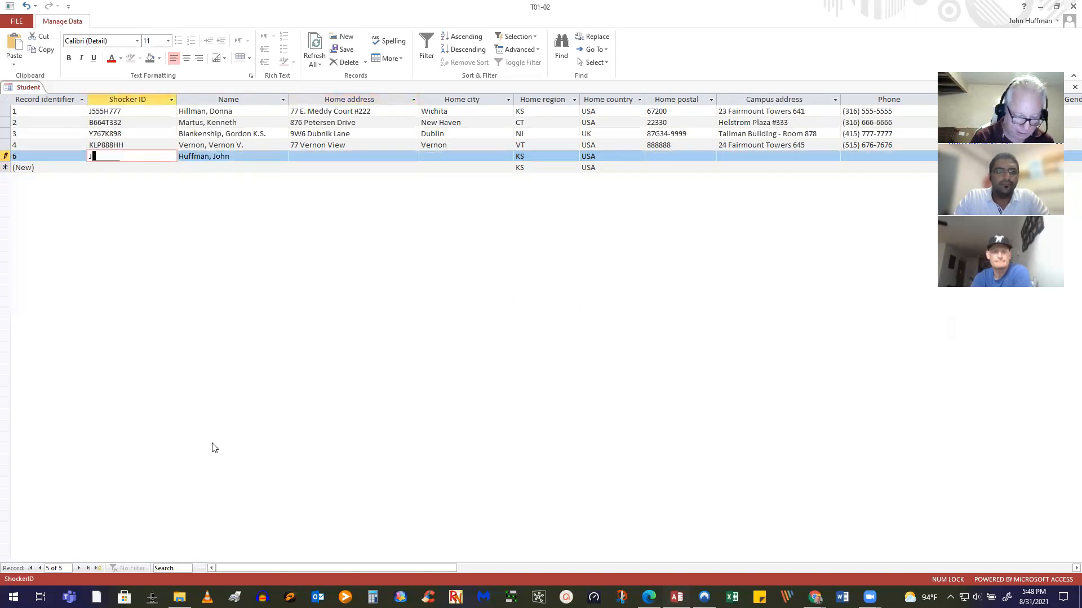
type("555")
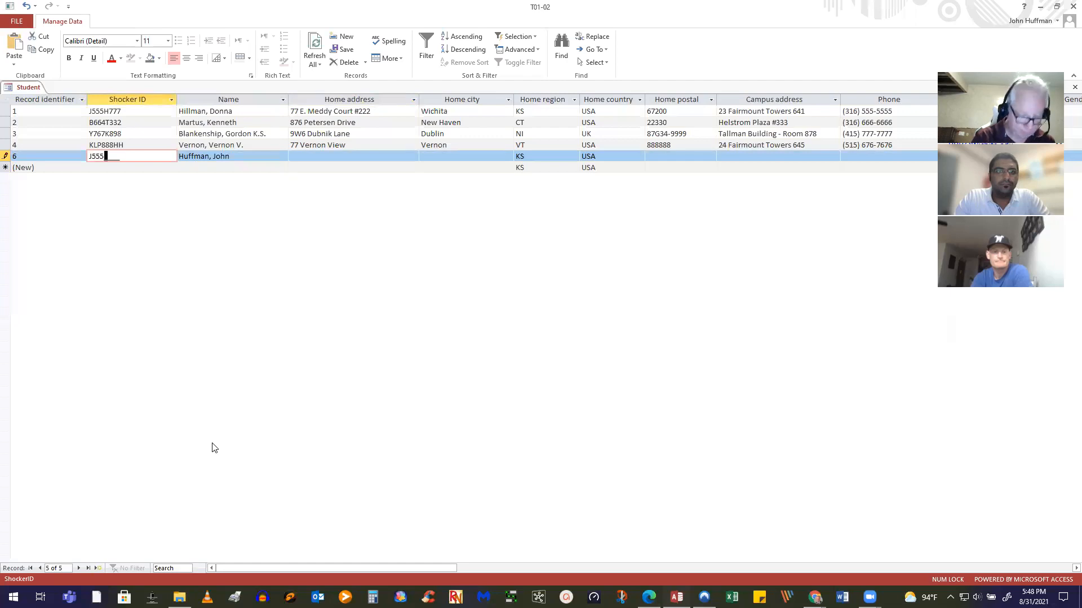
type("H777")
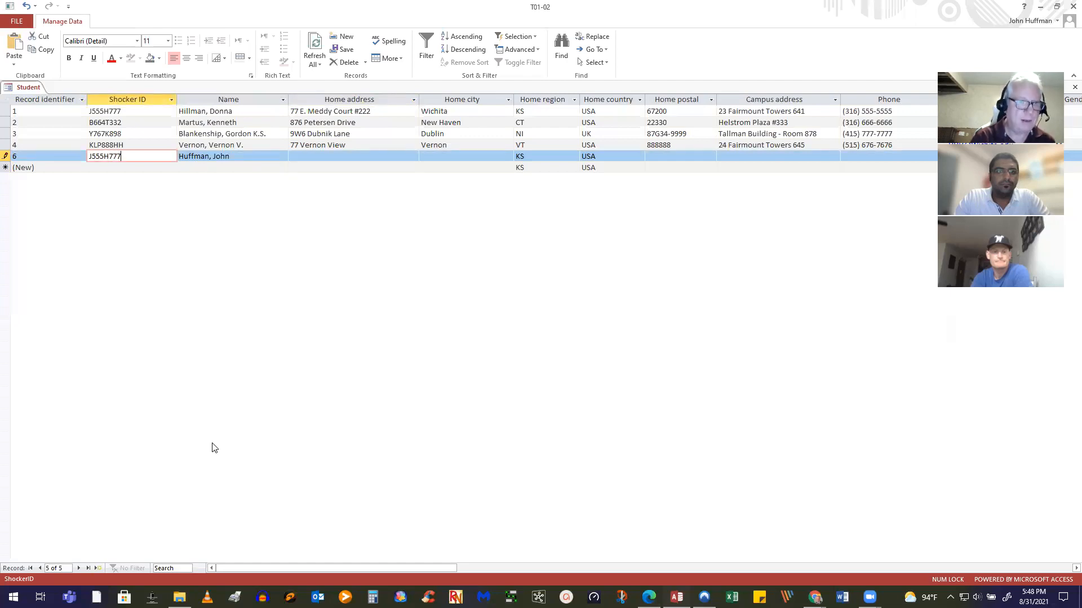
left_click(123, 169)
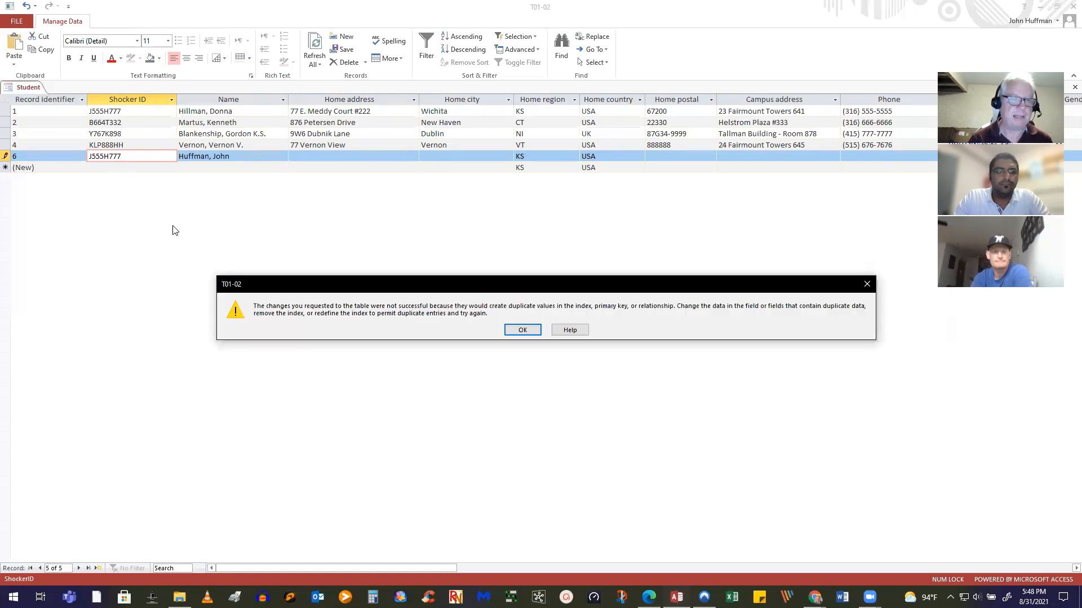
left_click(522, 330)
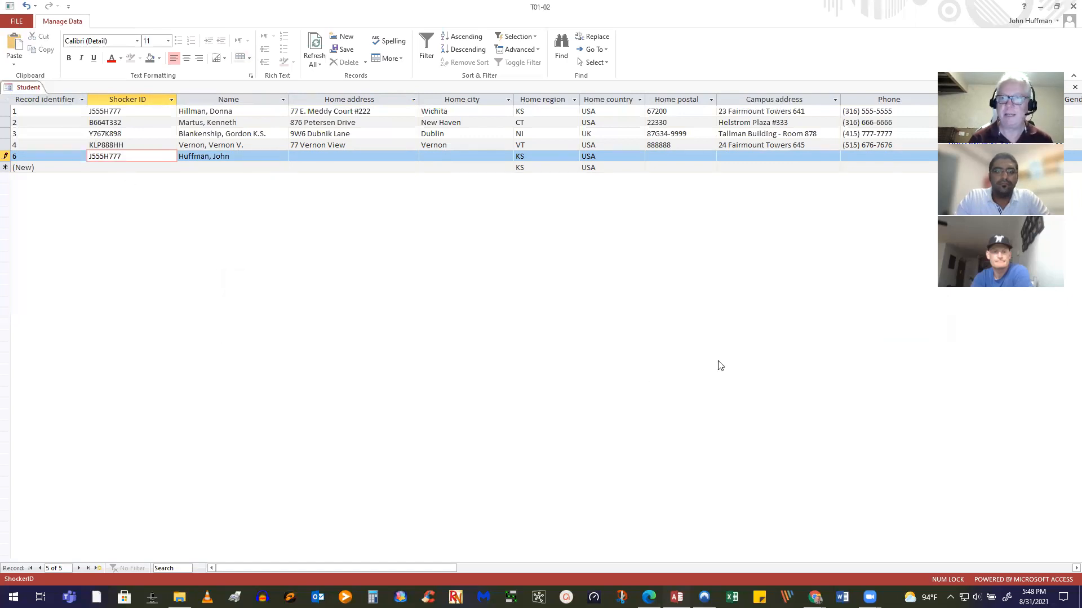
key("Escape")
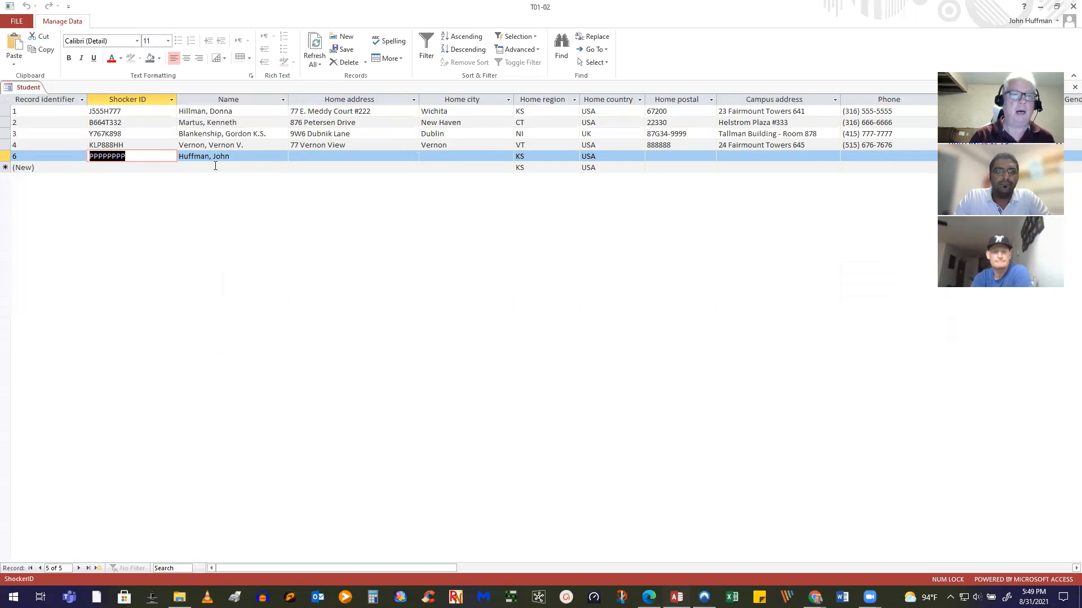
left_click(251, 167)
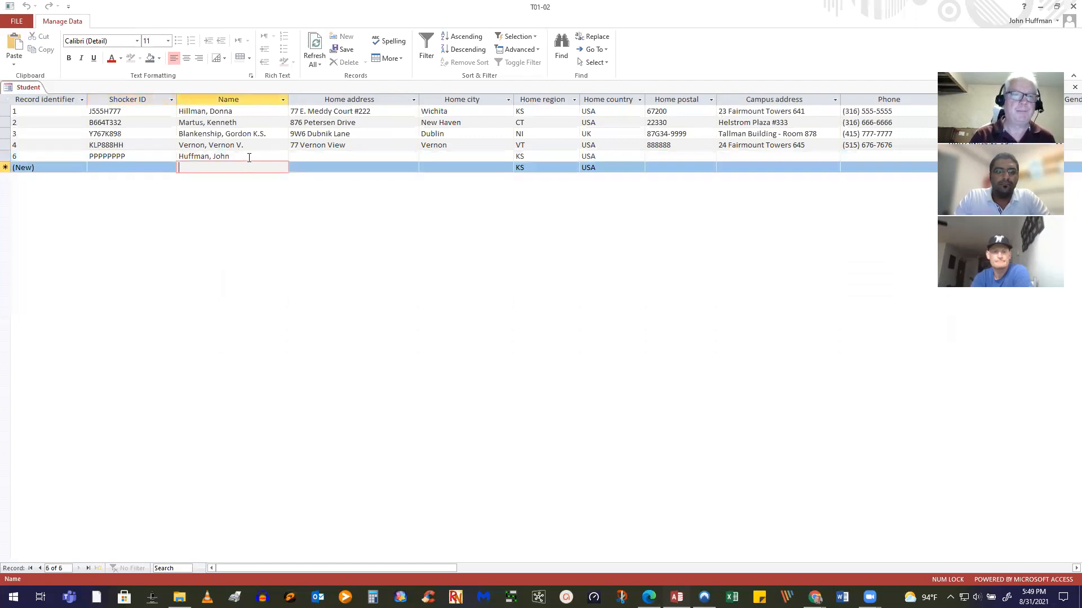
left_click(249, 157)
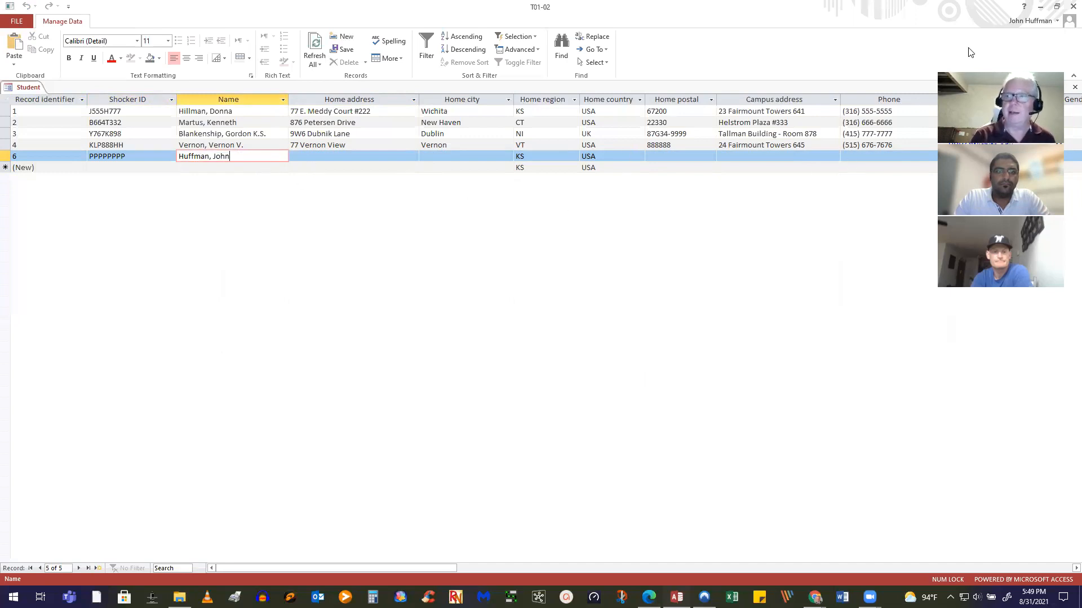
left_click(1066, 12)
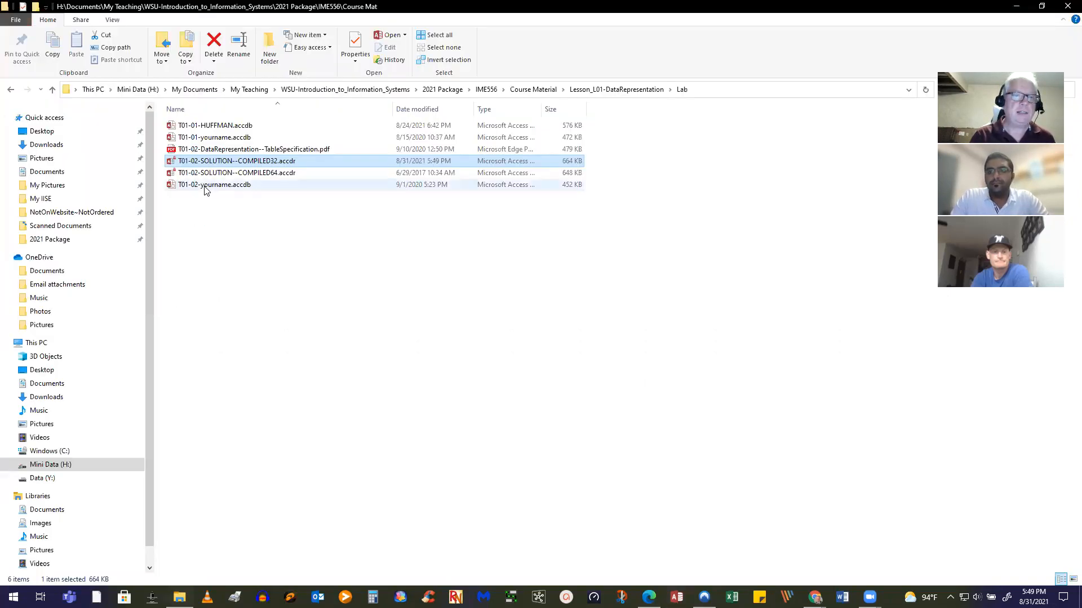
Duplicate T01-02-yourname.accdb in the Lab folder by copying and pasting it
double_click(205, 186)
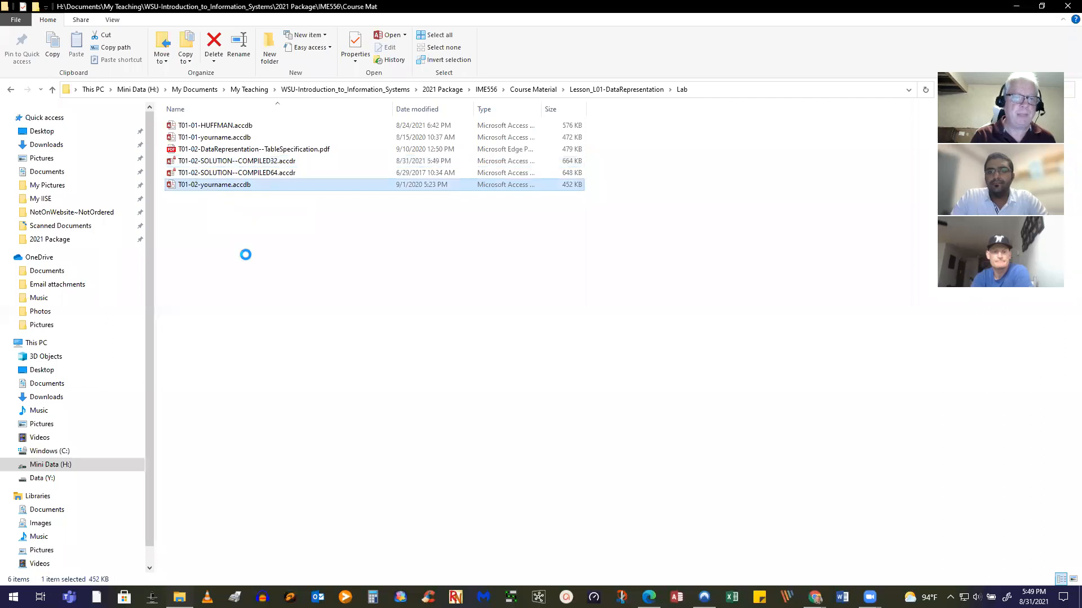
key("shift+F10")
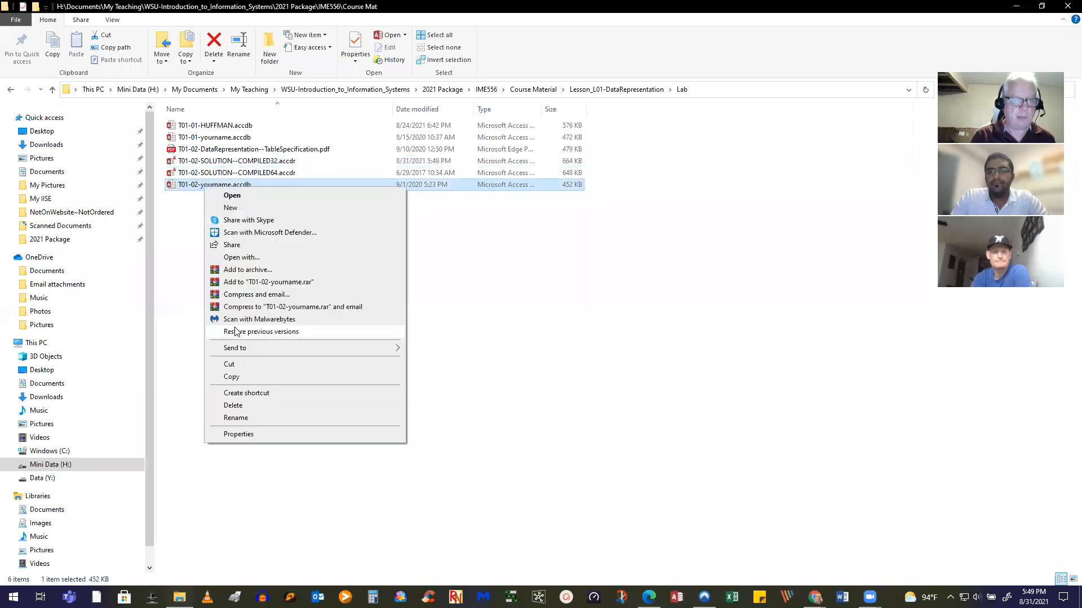
left_click(233, 377)
right_click(264, 343)
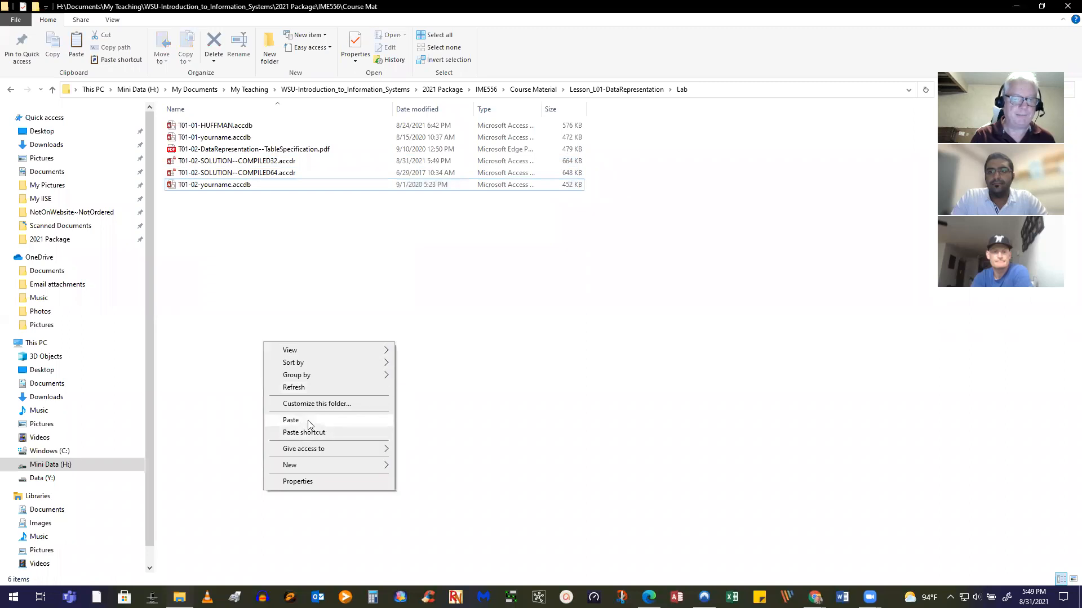
left_click(291, 420)
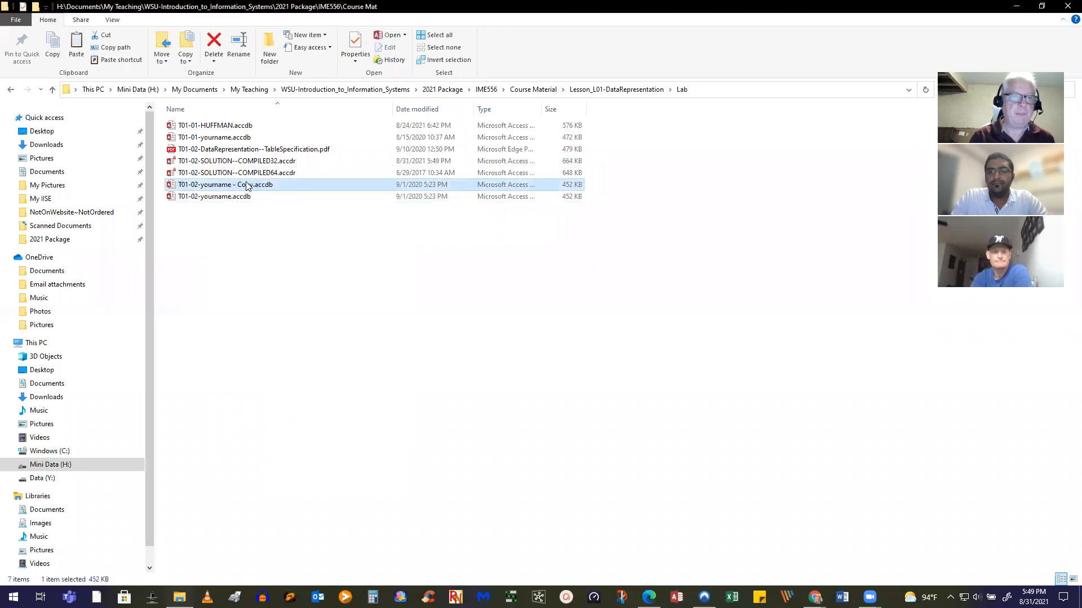
Rename the copy to T01-02 plus the student's surname and open it in Access
right_click(247, 187)
left_click(276, 413)
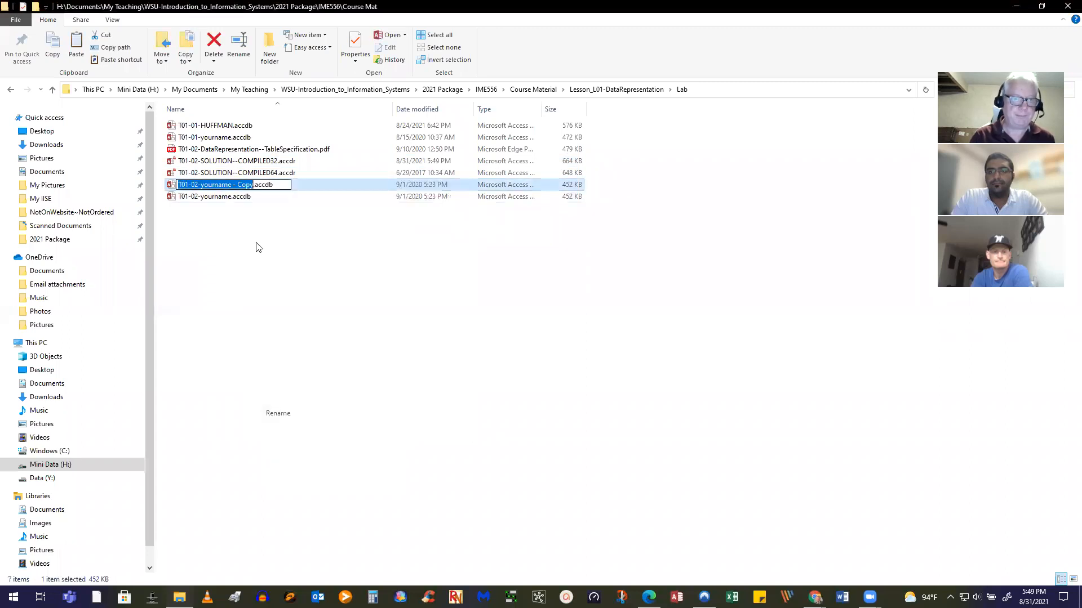
left_click(249, 185)
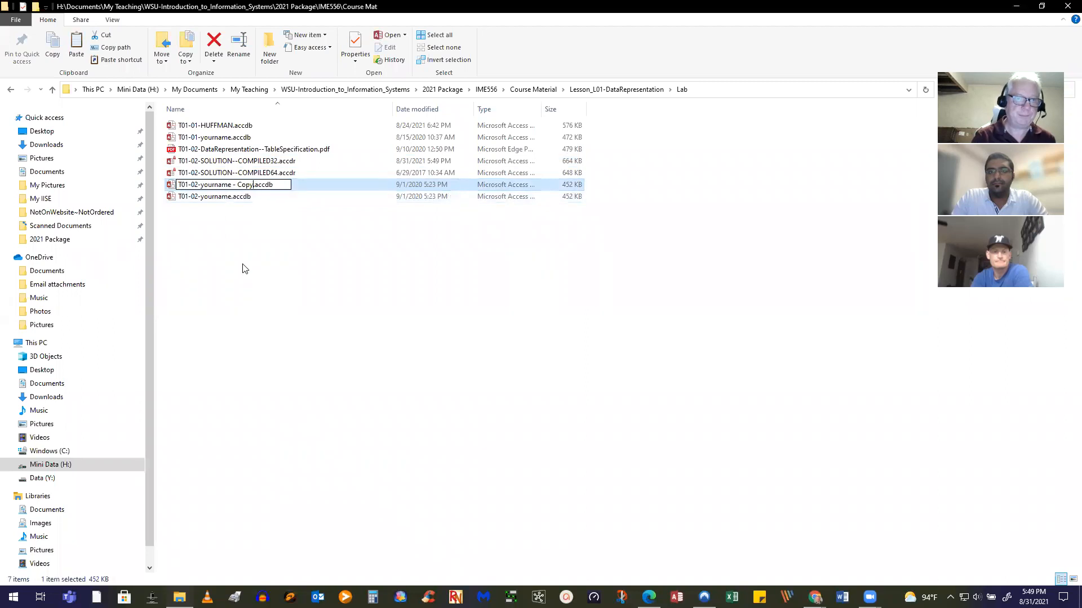
key("BackSpace")
key("BackSpace")
key("BackSpace")
key("BackSpace")
key("BackSpace")
key("BackSpace")
key("BackSpace")
key("BackSpace")
key("BackSpace")
key("BackSpace")
key("BackSpace")
key("BackSpace")
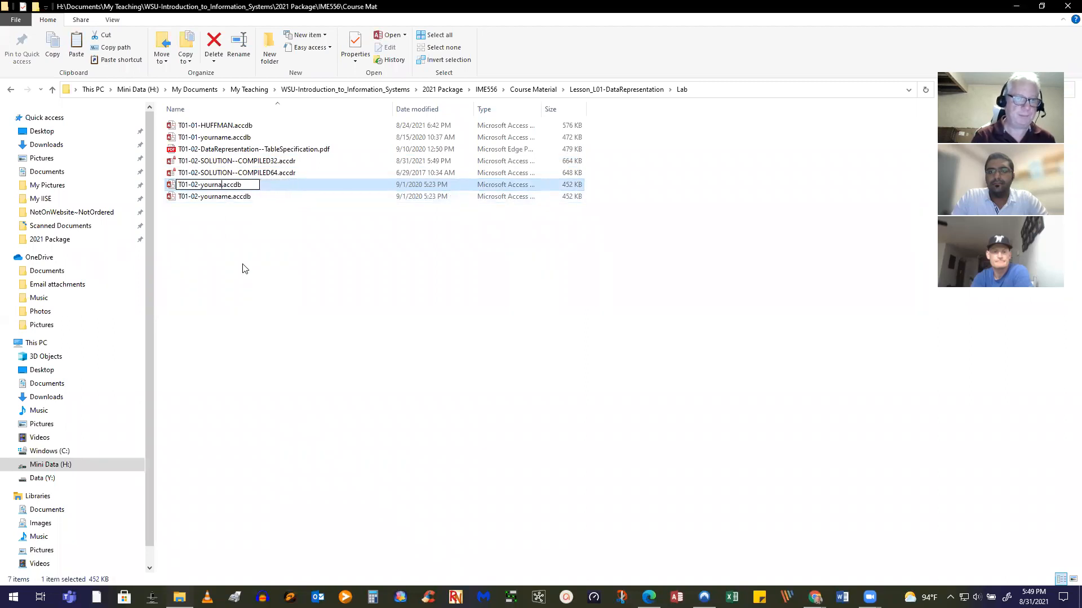
key("BackSpace")
key("BackSpace")
key("BackSpace")
type("HUFFMAN")
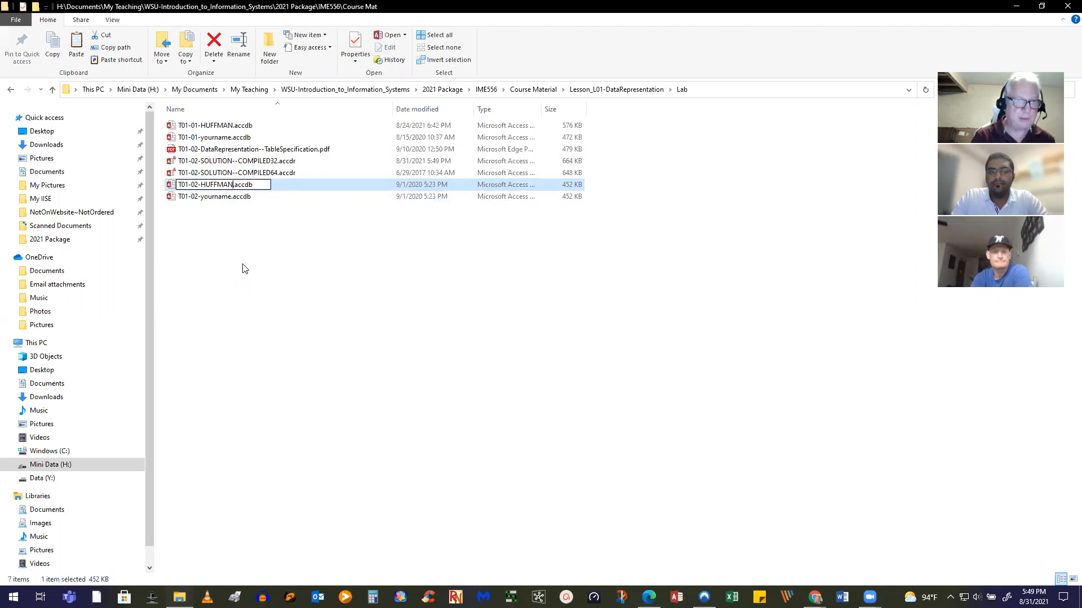
key("Return")
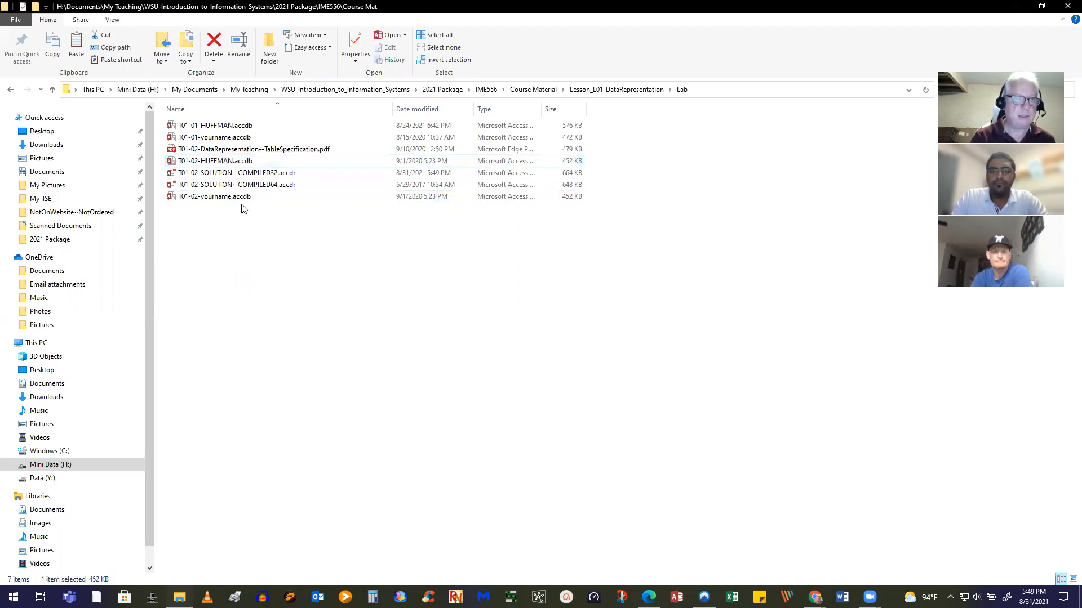
double_click(235, 162)
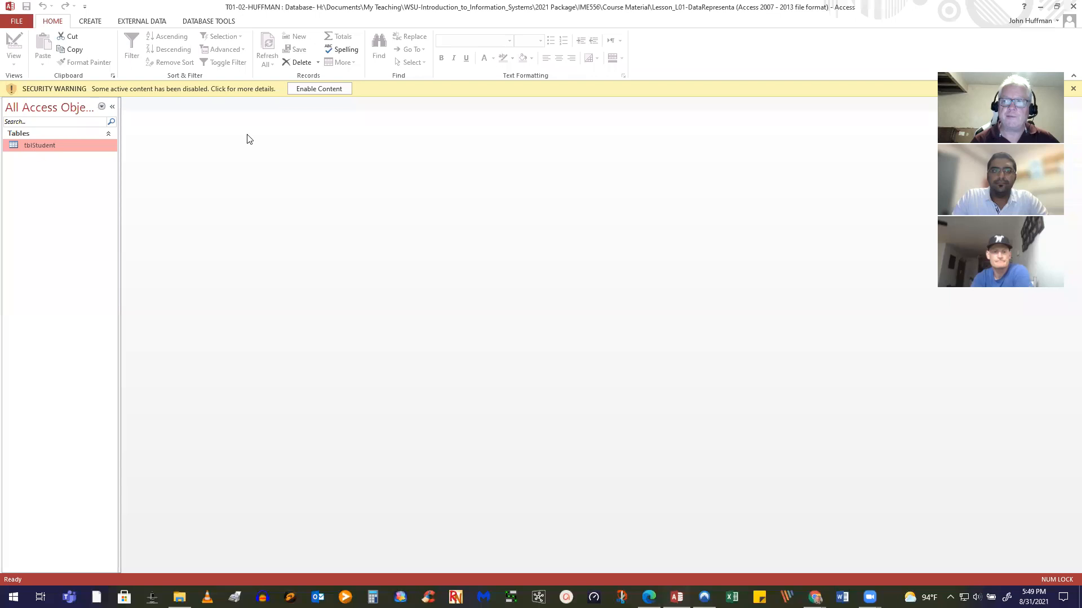
Enable the database content and select tblStudent in the navigation pane
left_click(320, 90)
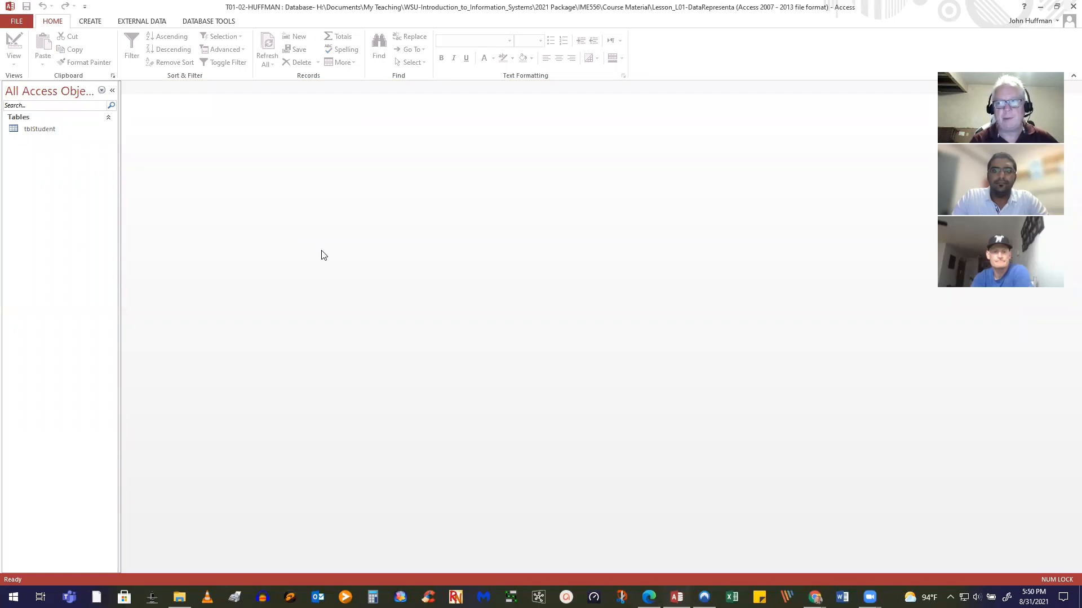
left_click(40, 131)
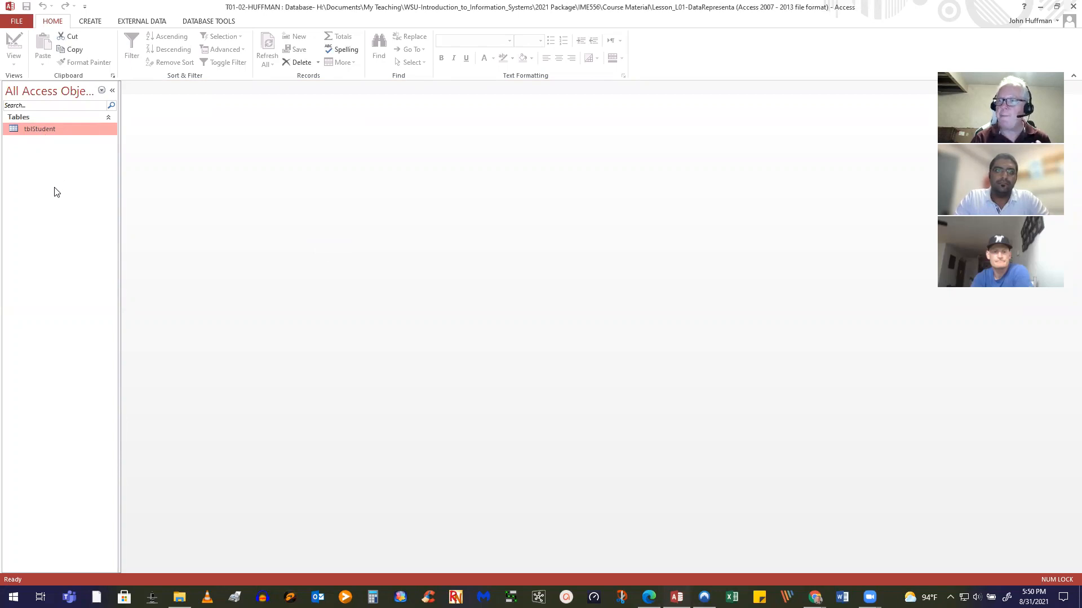
right_click(34, 165)
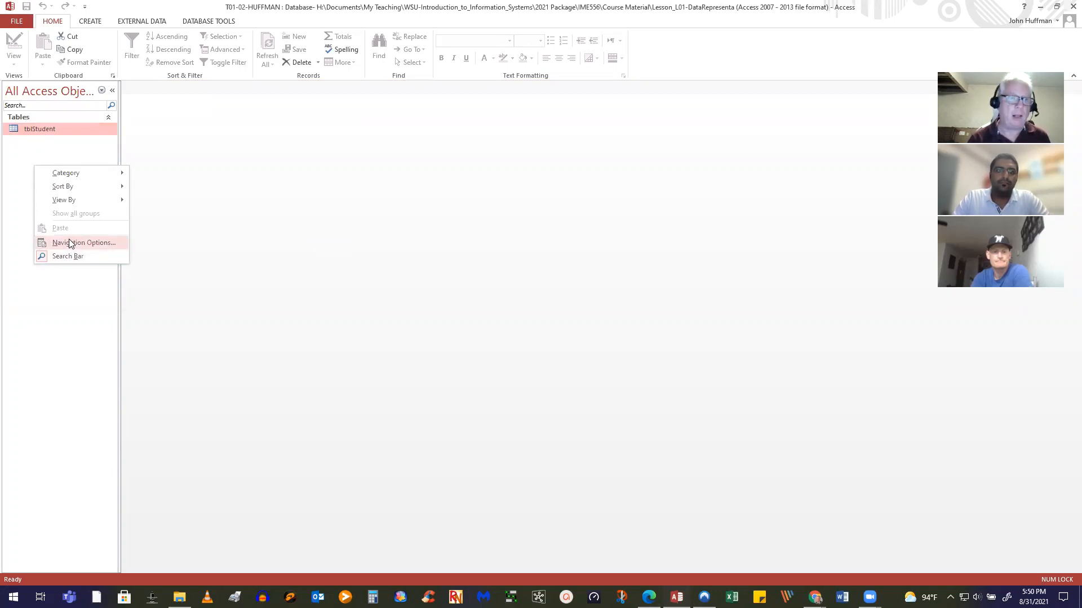
left_click(51, 304)
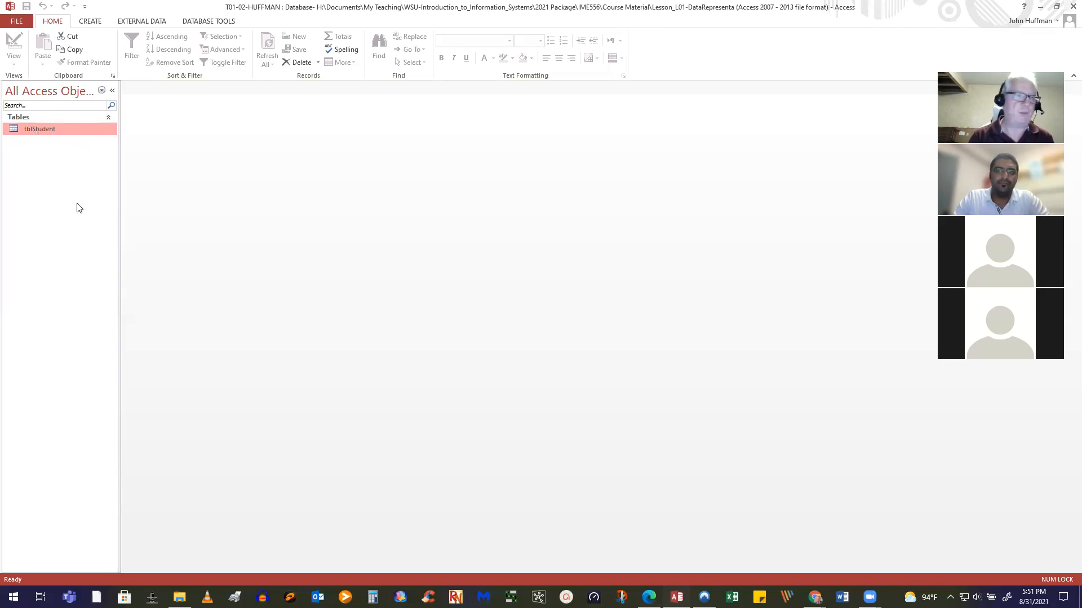
right_click(52, 130)
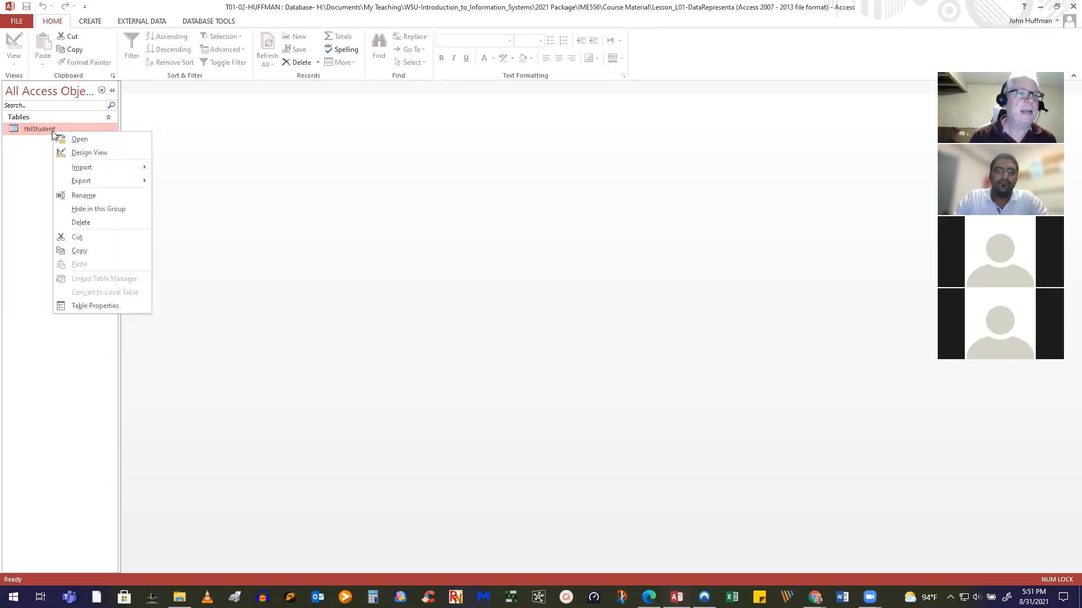
Open tblStudent in Design view and display its PrimaryKey index on RecordIdentifier
left_click(86, 152)
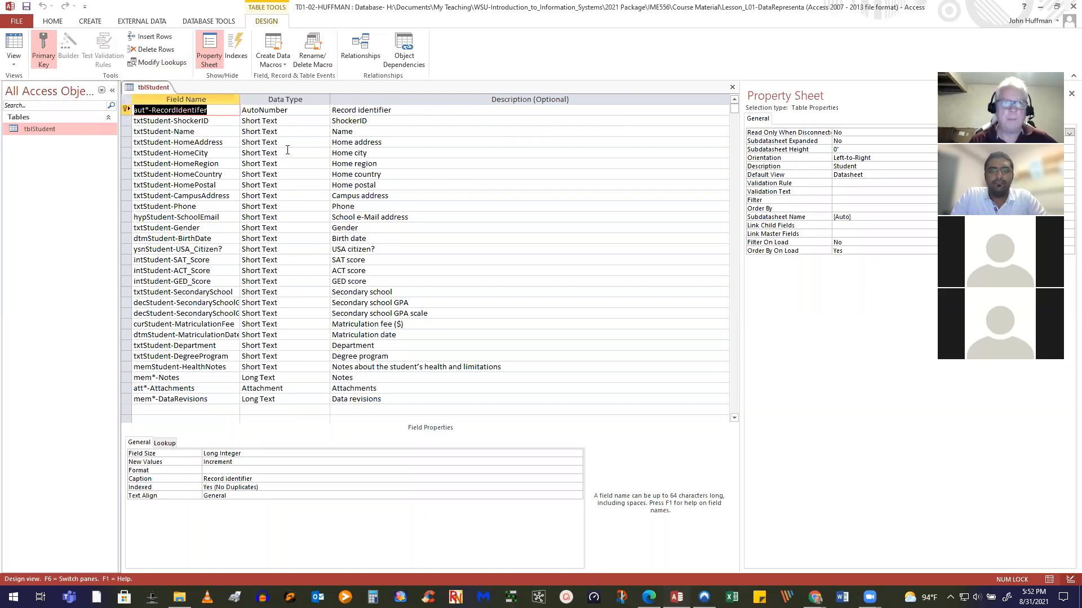
left_click(240, 49)
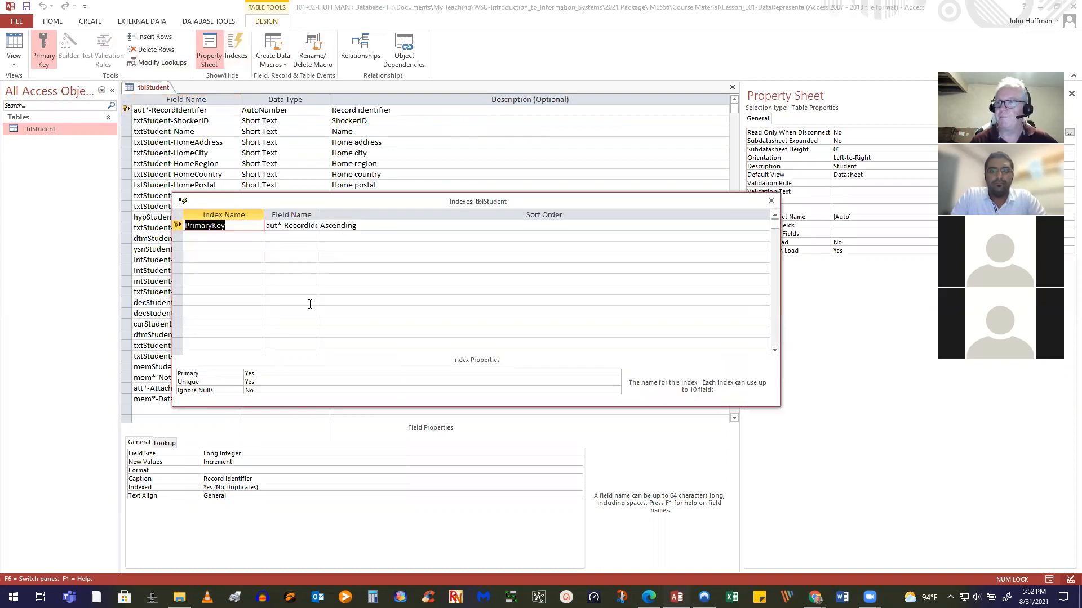
left_click(771, 201)
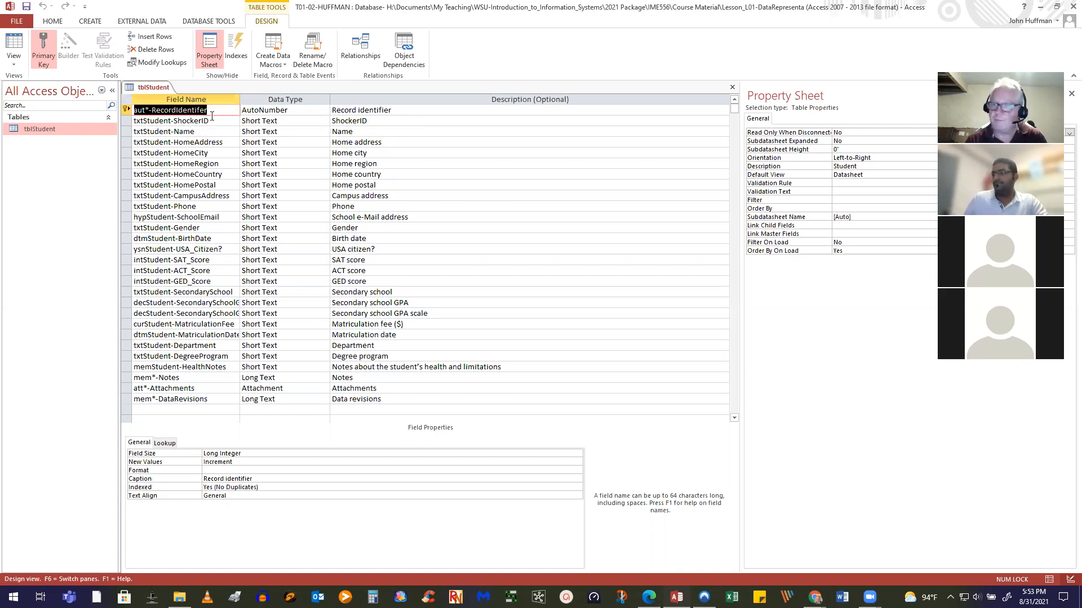
left_click(179, 597)
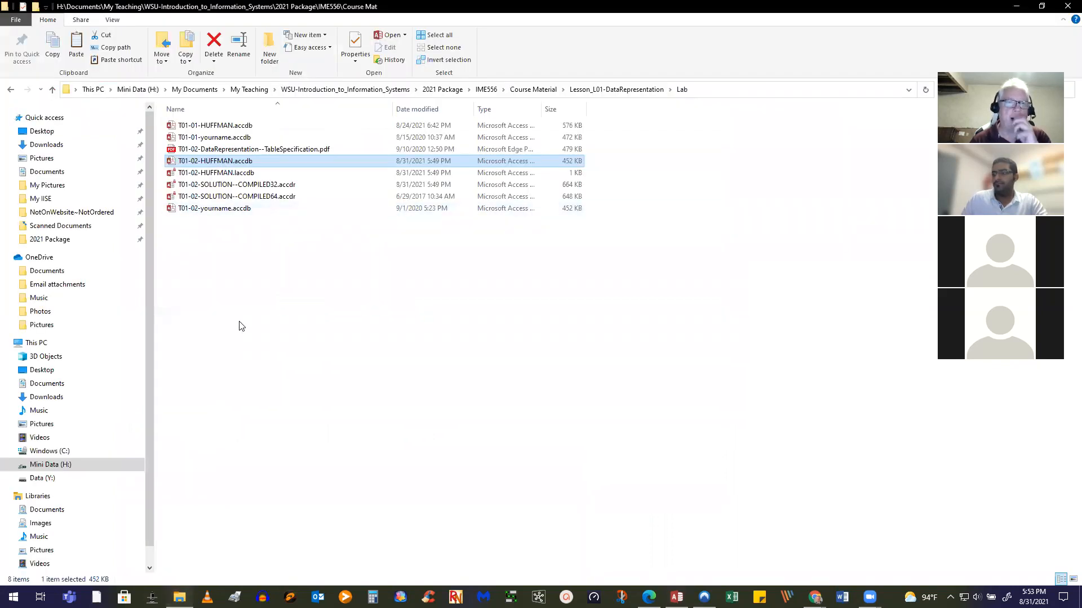
Browse to the Assignment folder, select A01-02-yourname.accdb, then return to the Baseline Object Library database
key("alt+Left")
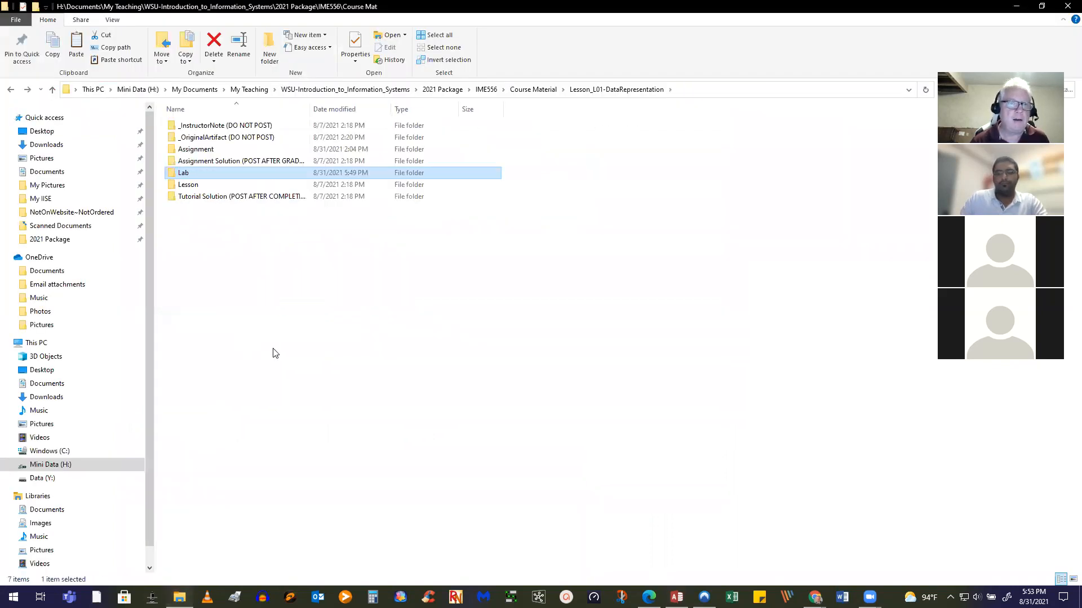
double_click(192, 150)
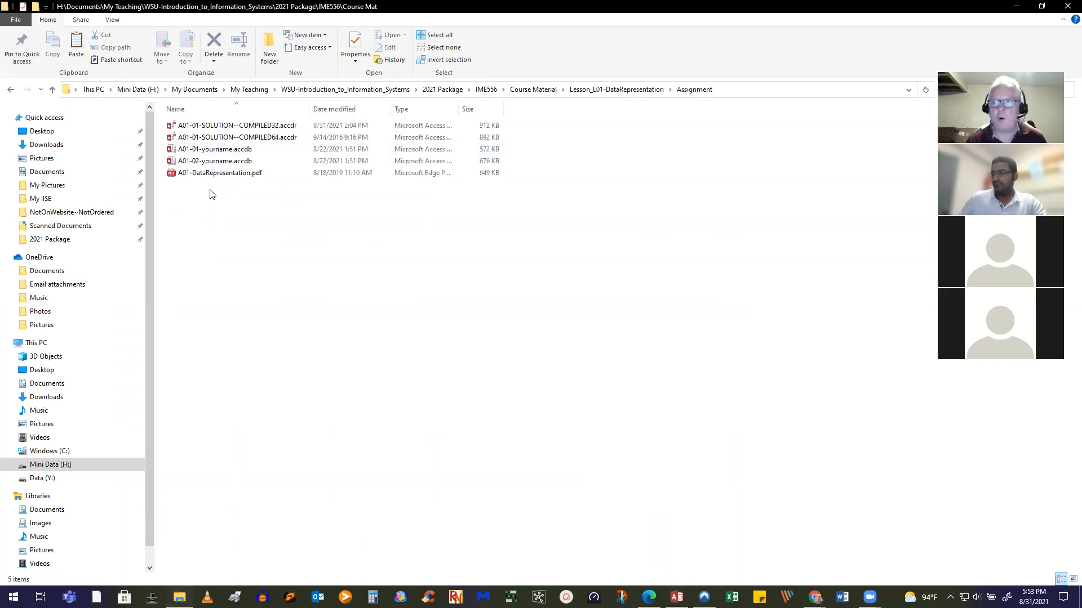
left_click(206, 161)
key("alt+Tab")
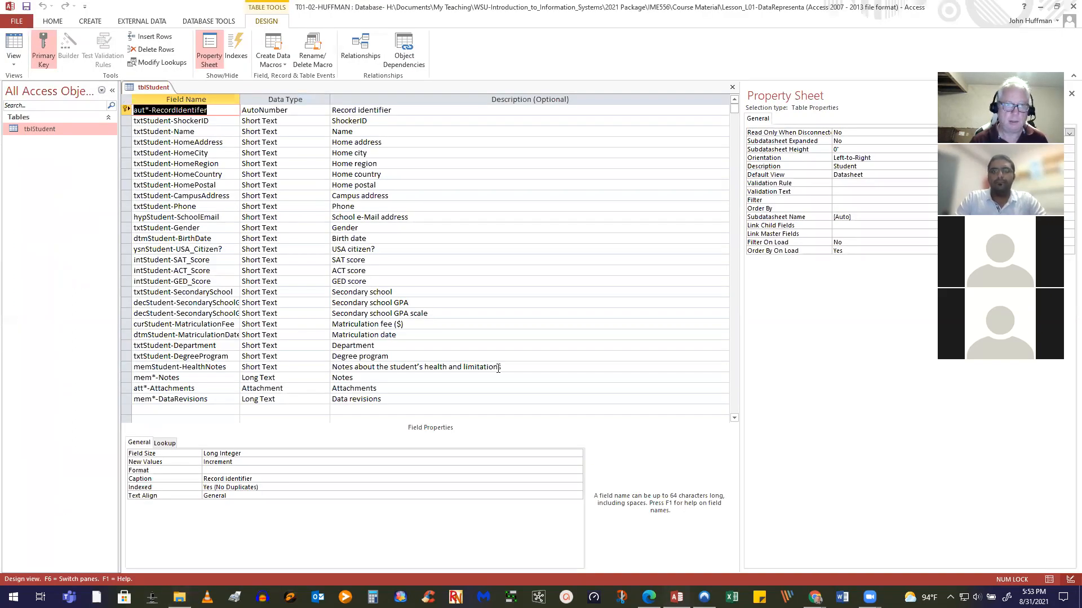
left_click(704, 597)
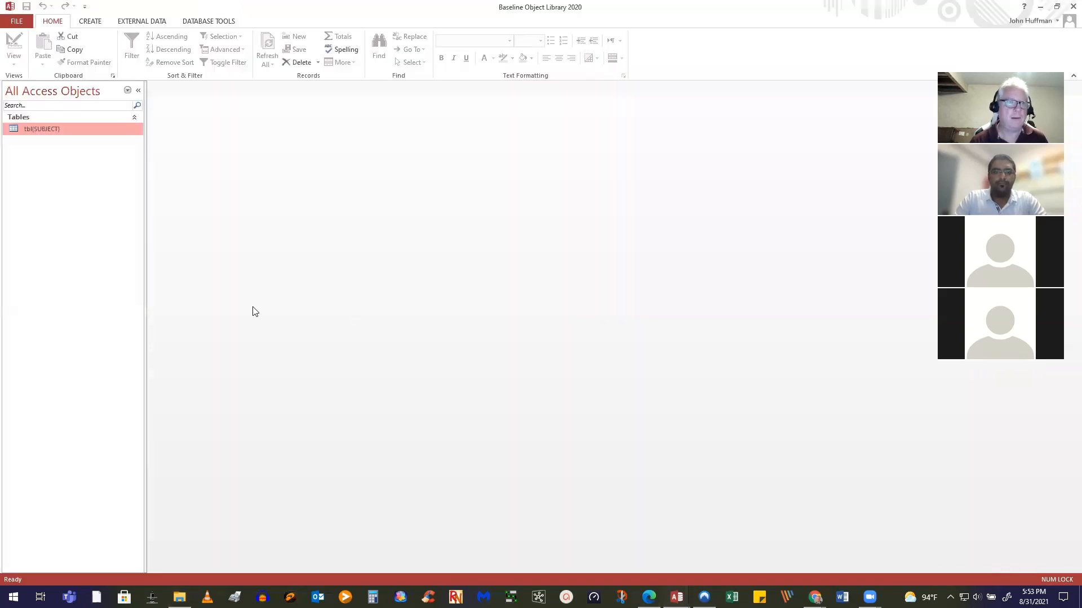
Open tbl{SUBJECT} in Design view, widen the Field Name column, and show the alternate key field's properties
right_click(60, 129)
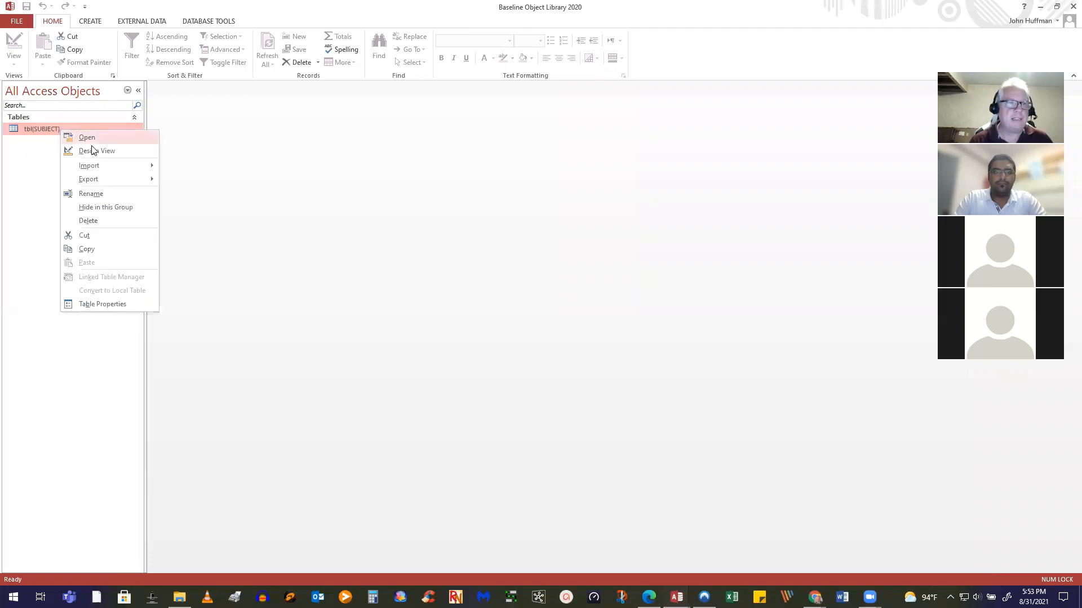
left_click(112, 152)
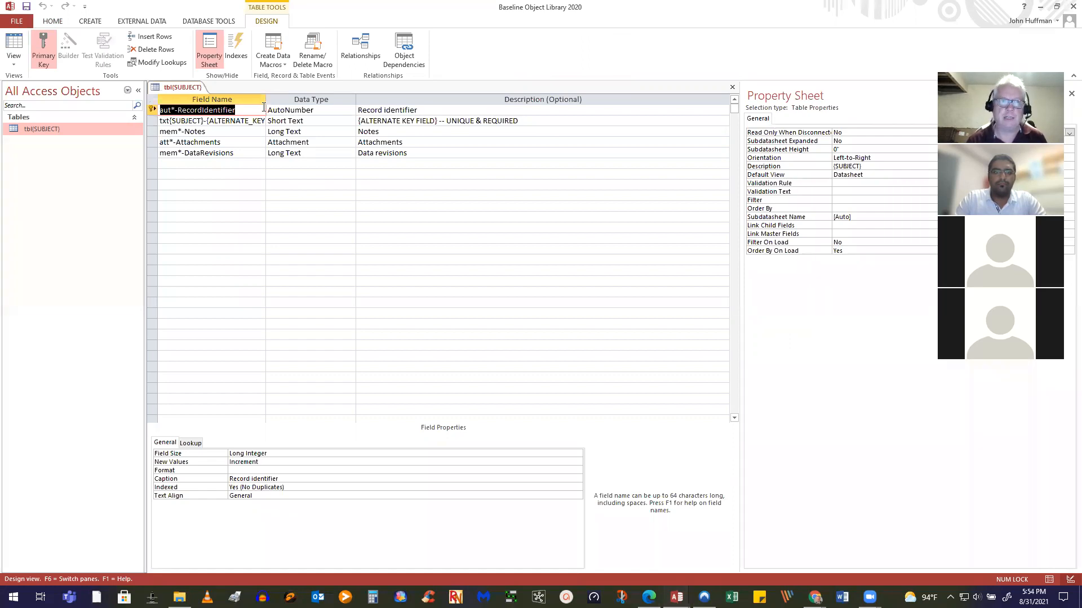
left_click_drag(265, 99, 360, 100)
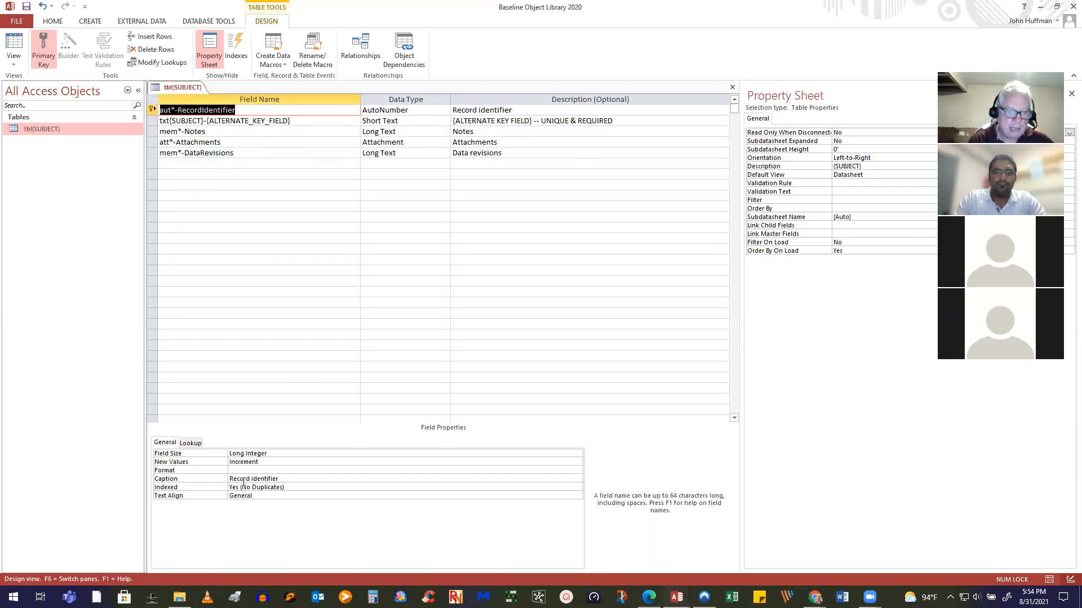
left_click(249, 122)
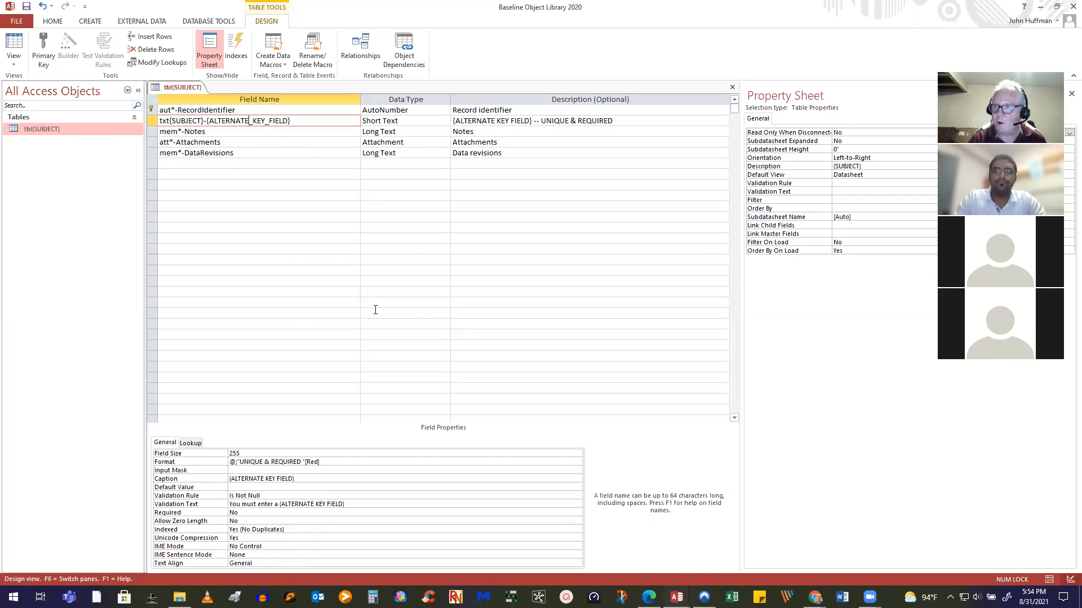
Check tbl{SUBJECT}'s kai{SUBJECT} and kpi{SUBJECT} indexes, then close the Baseline Object Library database
left_click(236, 47)
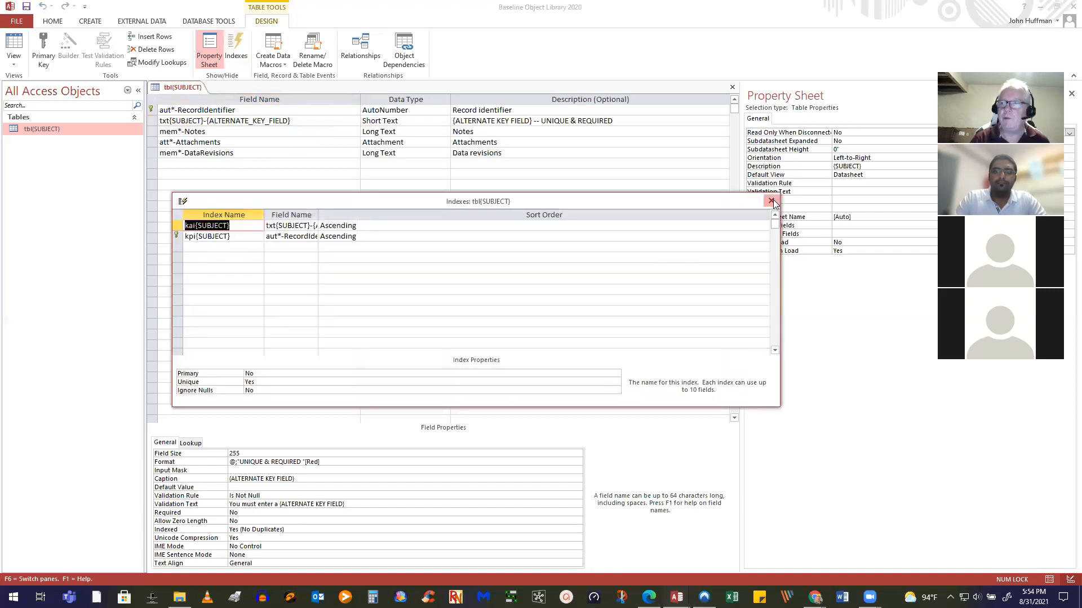
left_click(770, 201)
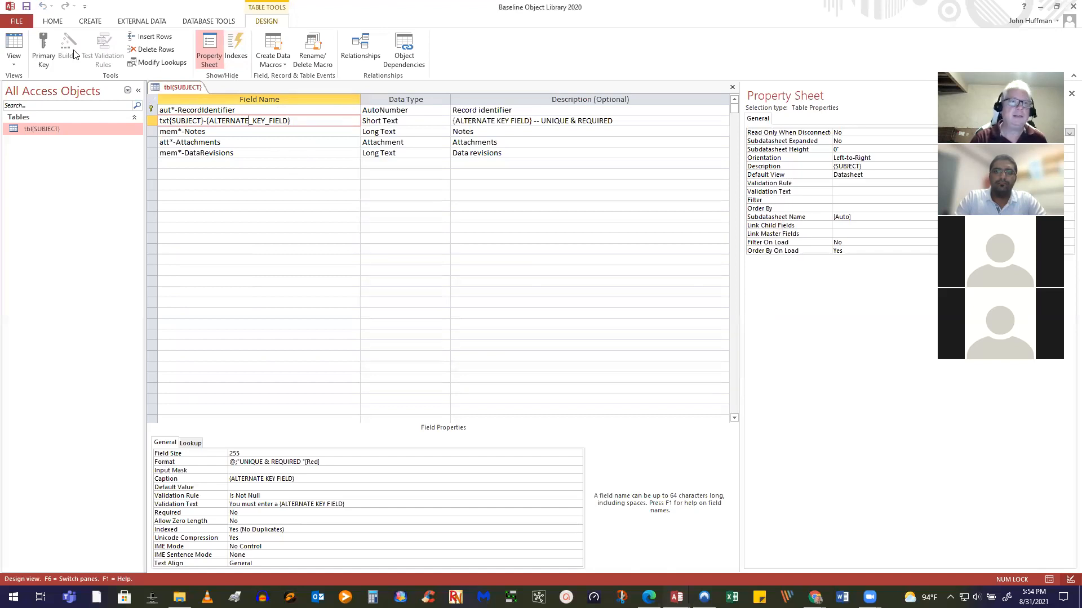
left_click(1066, 7)
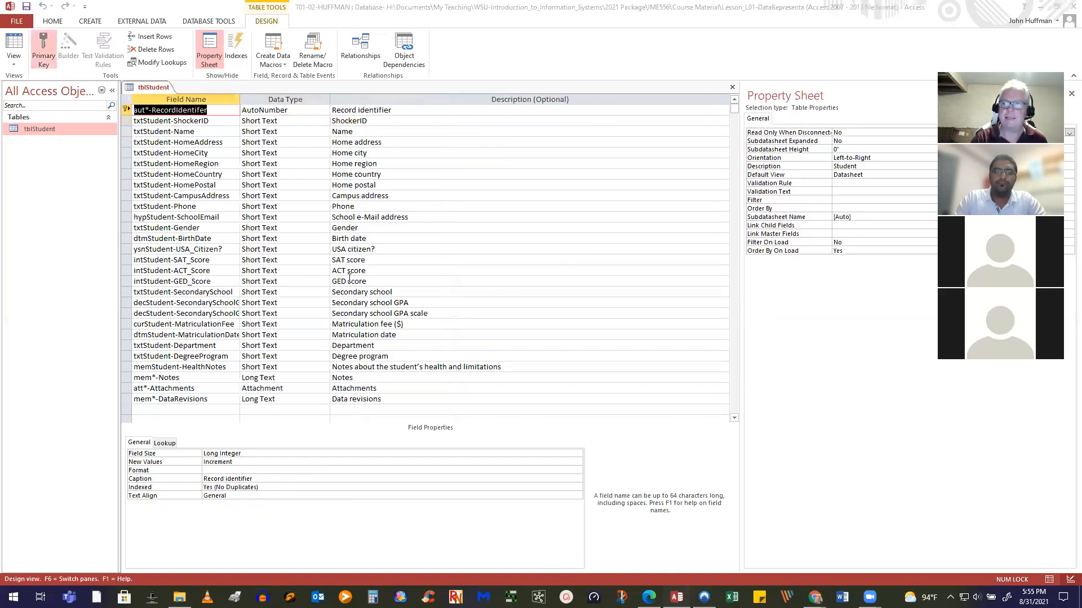
Select ShockerID and check the Indexes dialog, widening Field Name to confirm only the PrimaryKey index exists
left_click(225, 122)
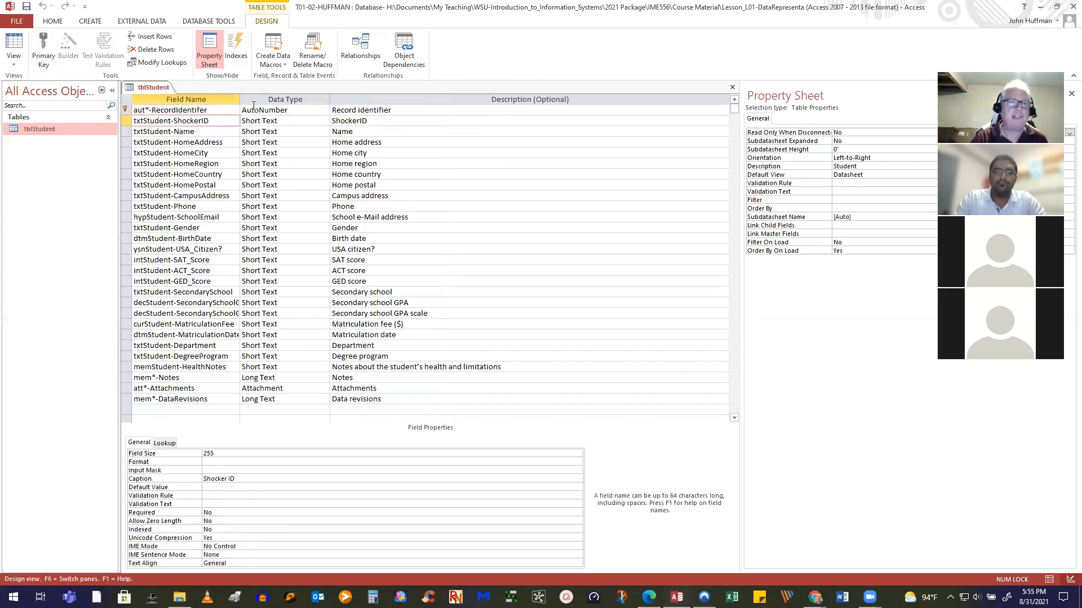
left_click(236, 52)
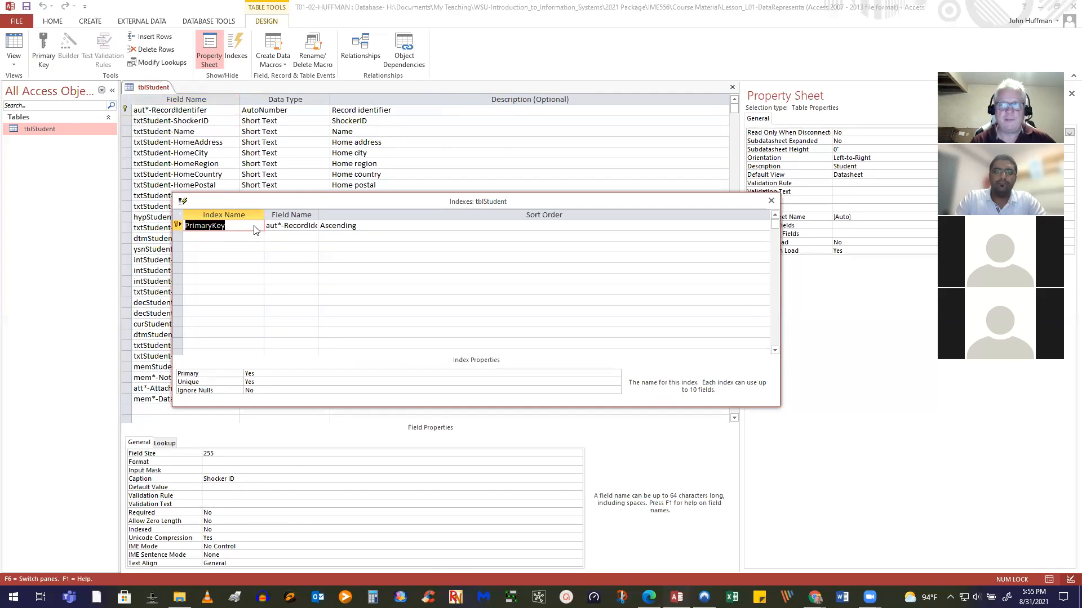
left_click_drag(319, 214, 483, 214)
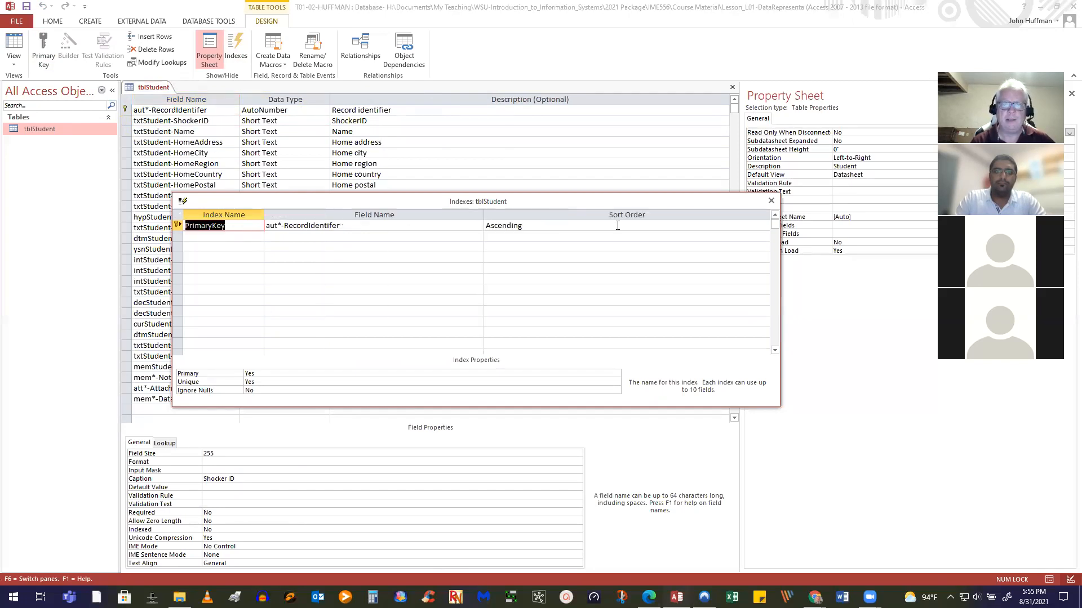
left_click(771, 201)
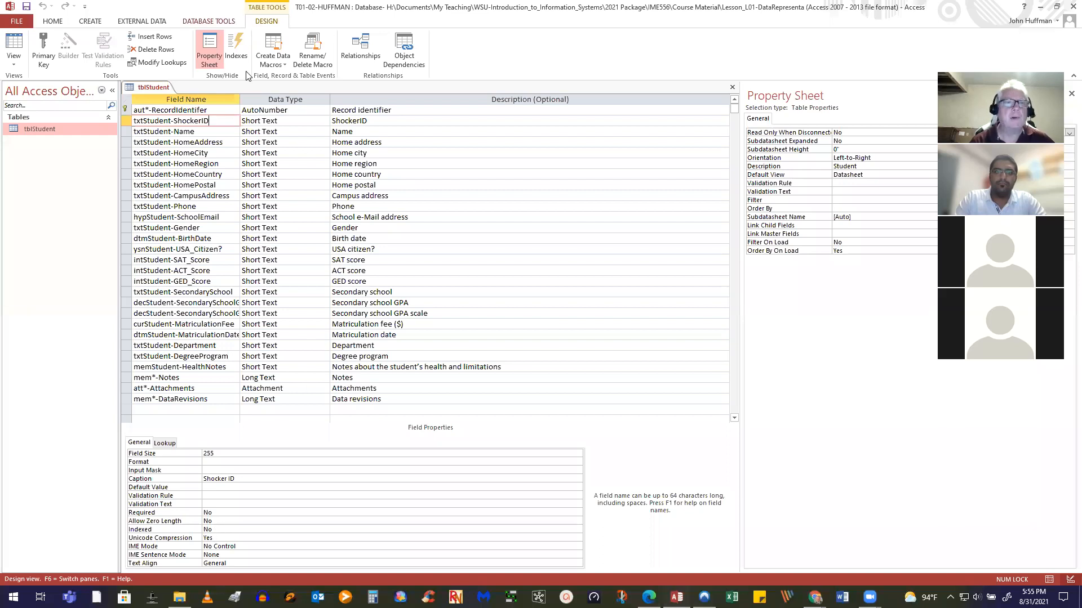
left_click(237, 51)
Add a new index row named kaiStudent, correcting the typos in the name
left_click(190, 239)
type("A")
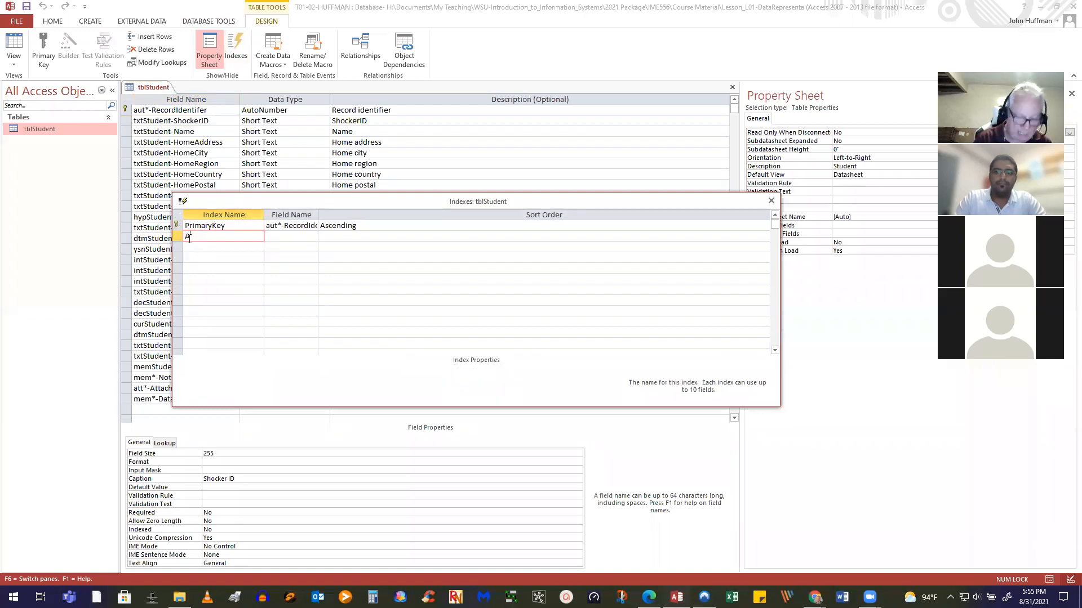
type("lterna")
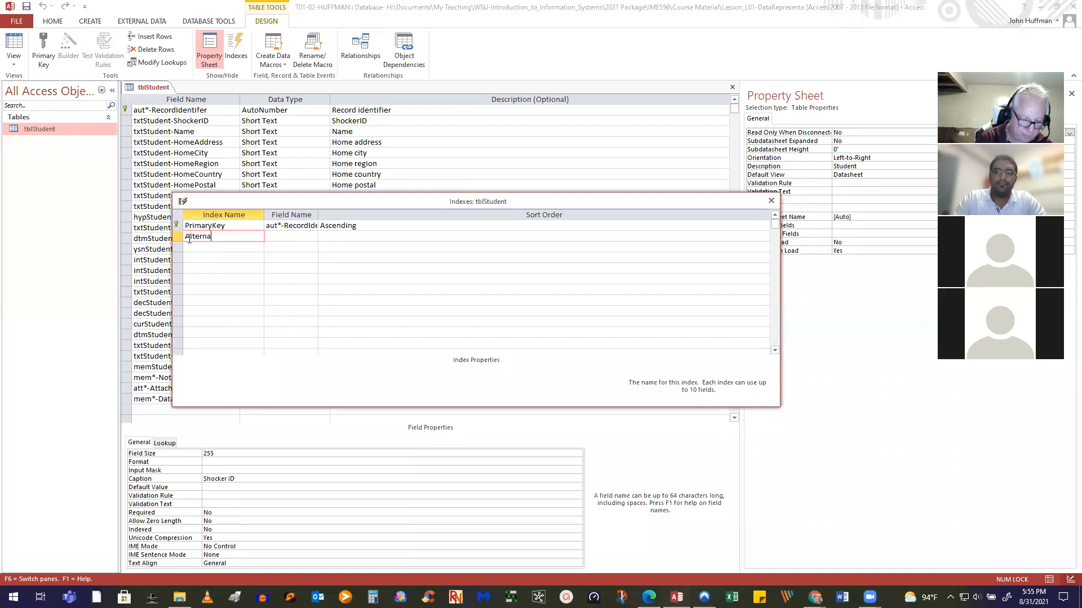
type("teKey")
key("BackSpace")
key("BackSpace")
key("BackSpace")
key("BackSpace")
key("BackSpace")
key("BackSpace")
key("BackSpace")
key("BackSpace")
key("BackSpace")
key("BackSpace")
key("BackSpace")
type("kaiSTudent")
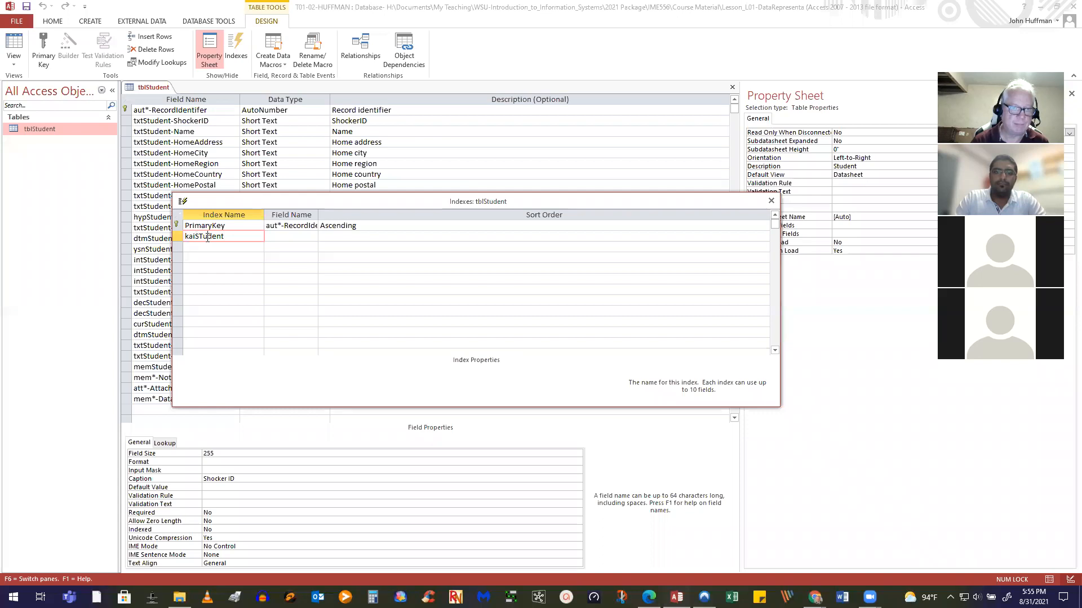
left_click(204, 237)
key("BackSpace")
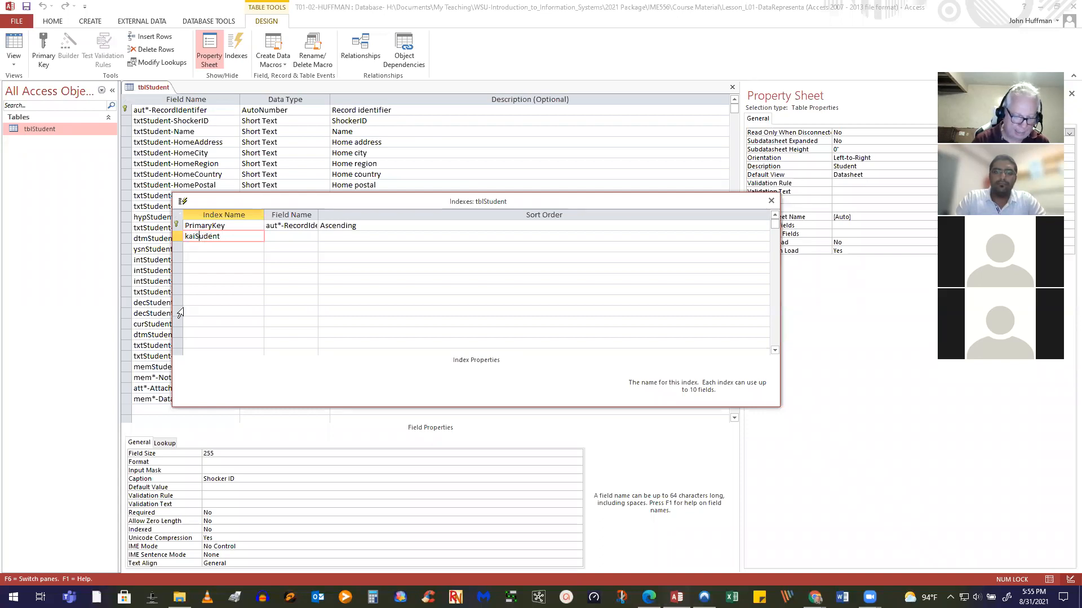
type("t")
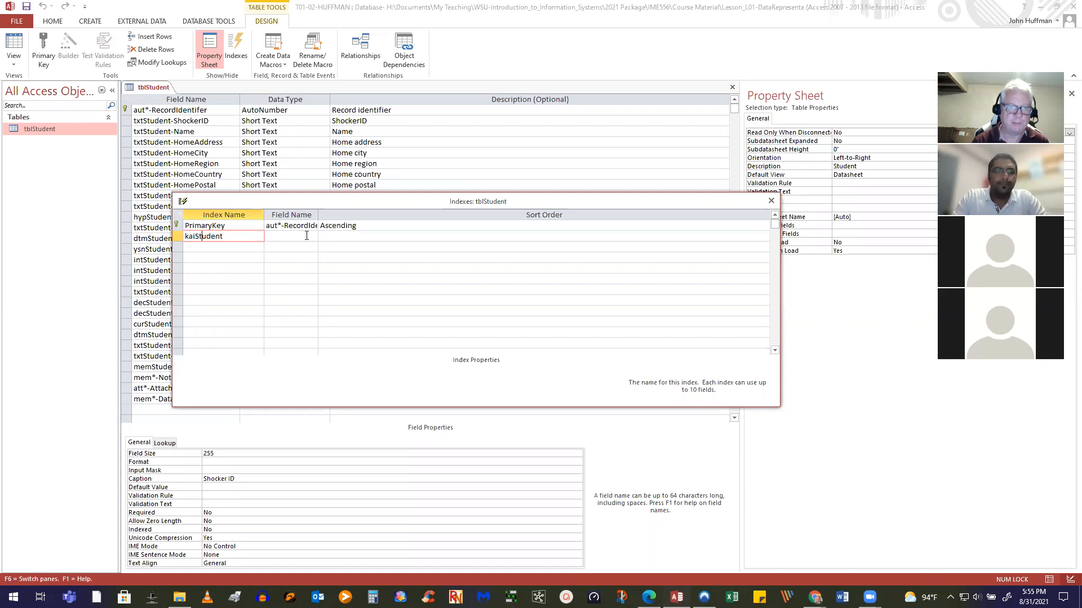
Base kaiStudent on txtStudent-ShockerID with Unique set to Yes, then close Indexes
left_click_drag(318, 215, 445, 216)
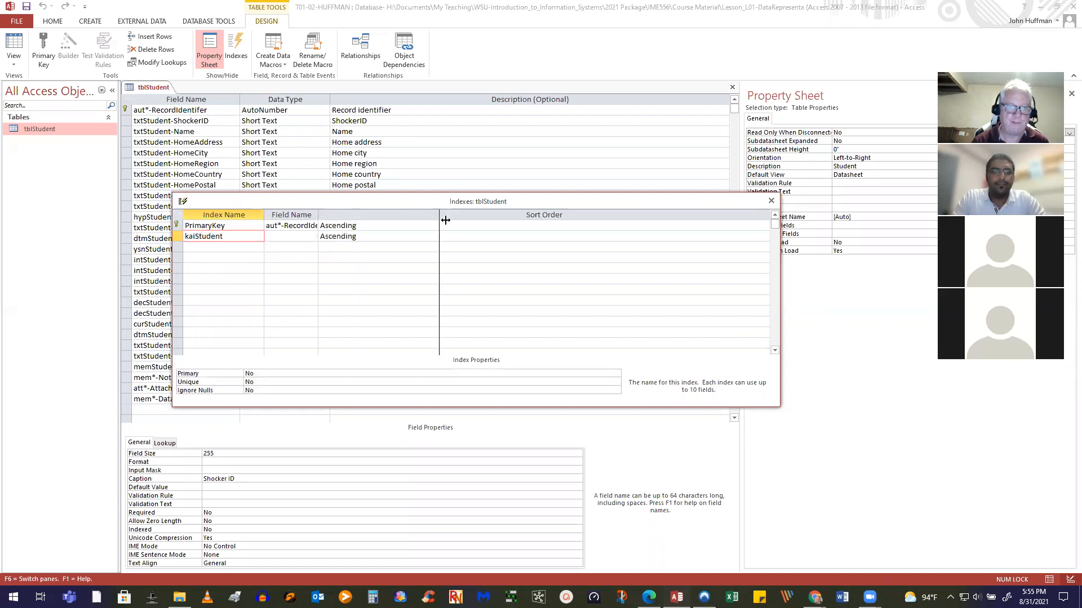
left_click(440, 236)
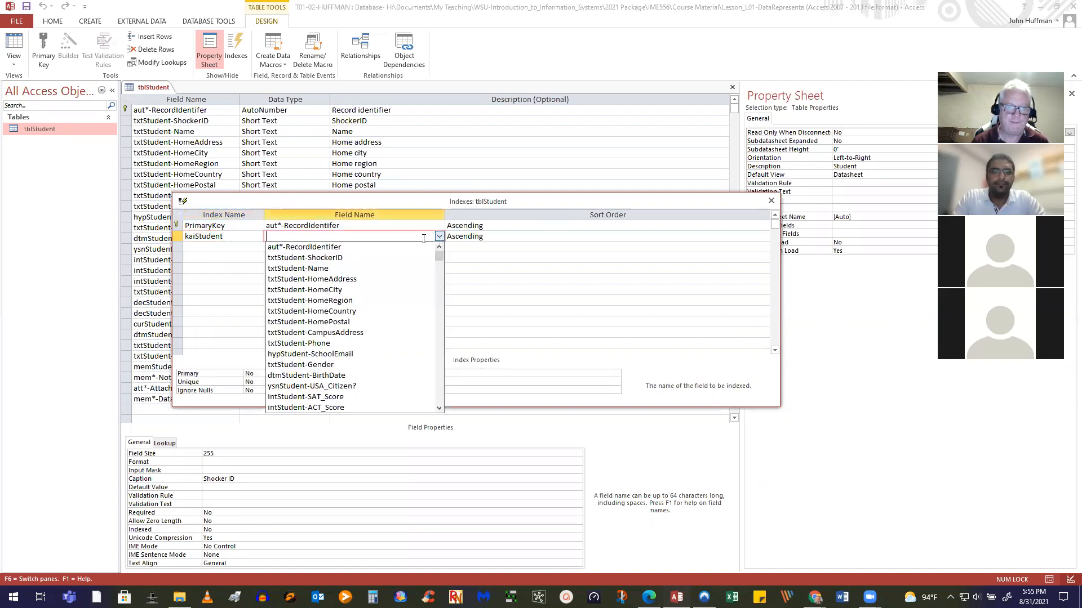
left_click(328, 259)
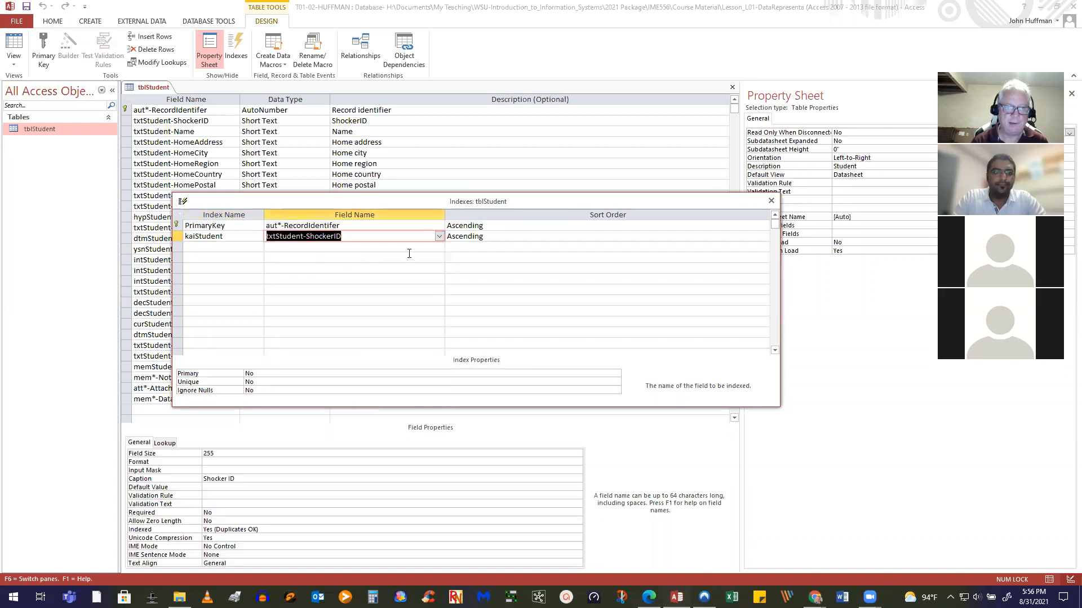
double_click(254, 382)
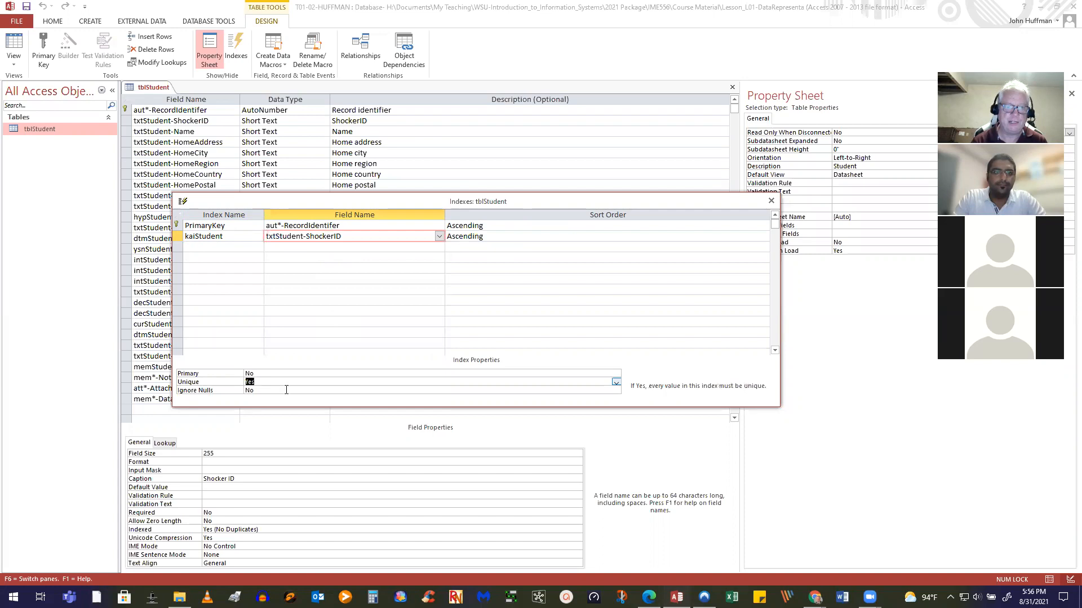
left_click(771, 201)
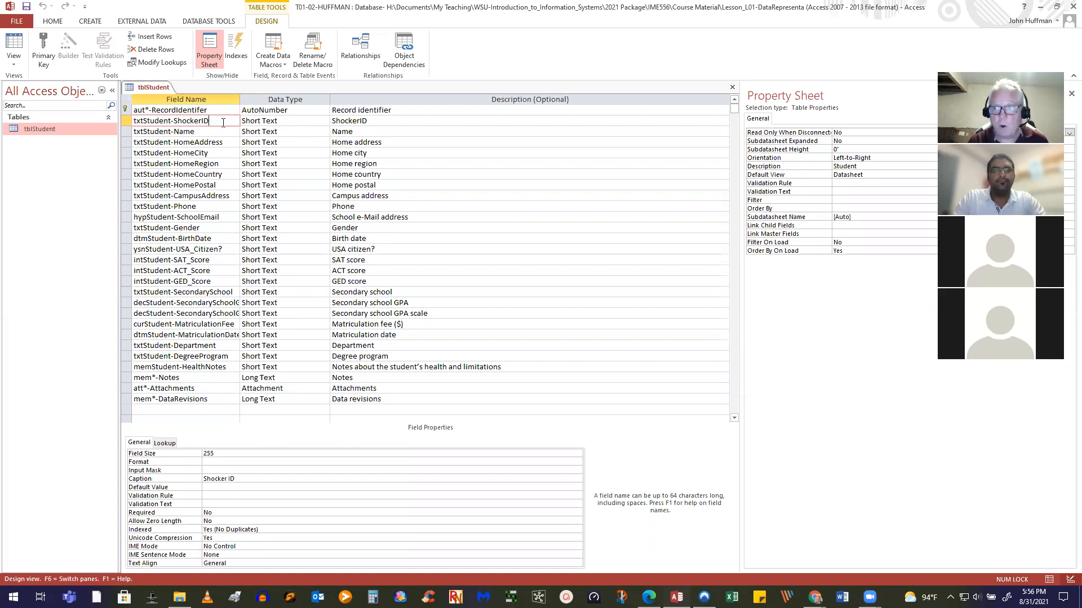
Give ShockerID the validation rule IS NOT NULL with text 'You must enter a Shocker Id'
left_click(223, 495)
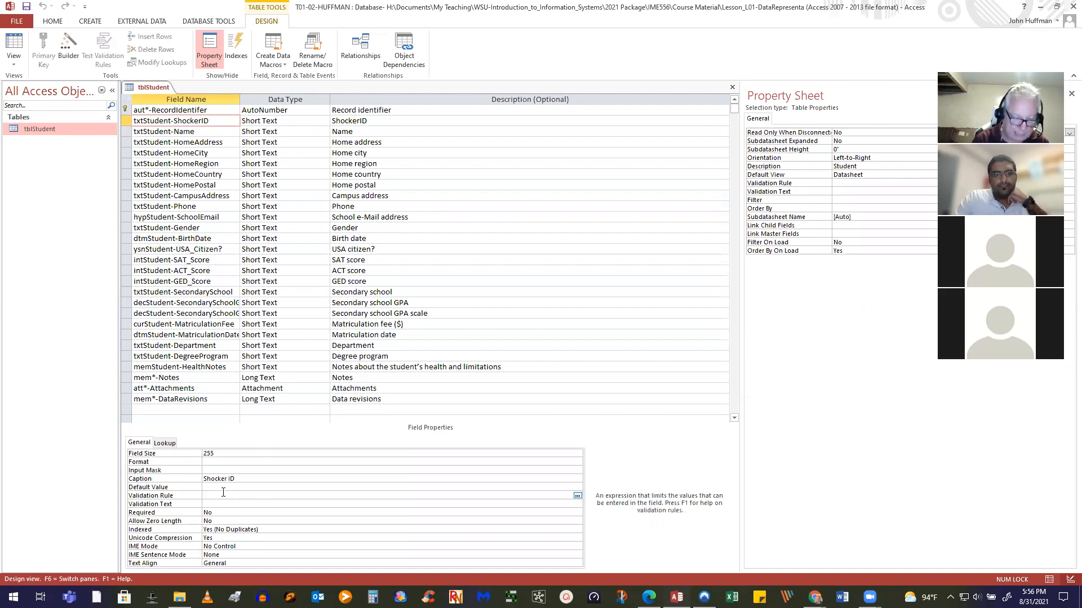
type("IS NOT NUL")
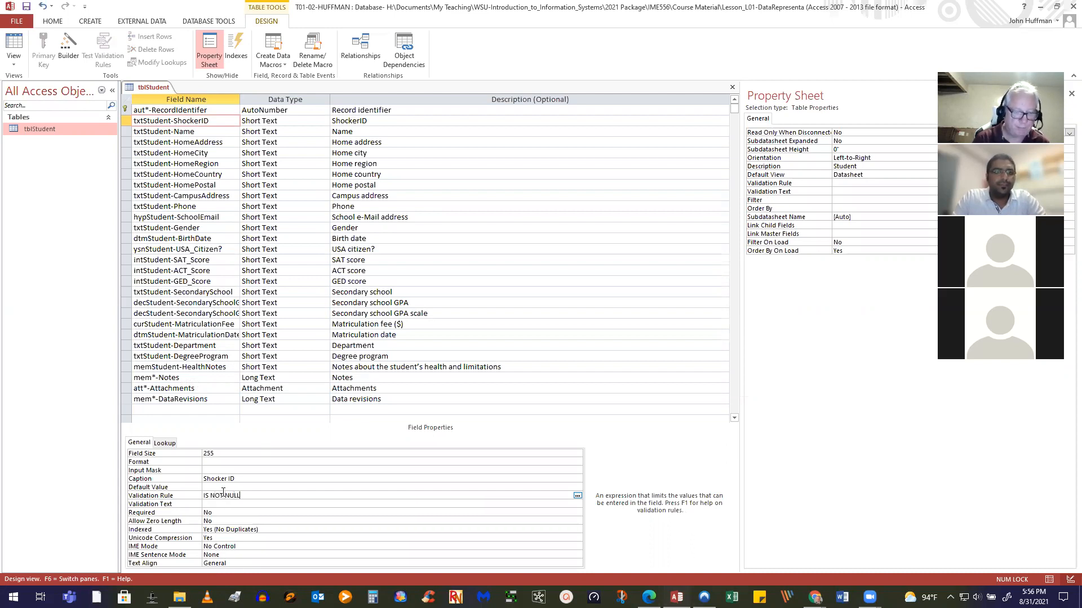
type("L")
left_click(217, 504)
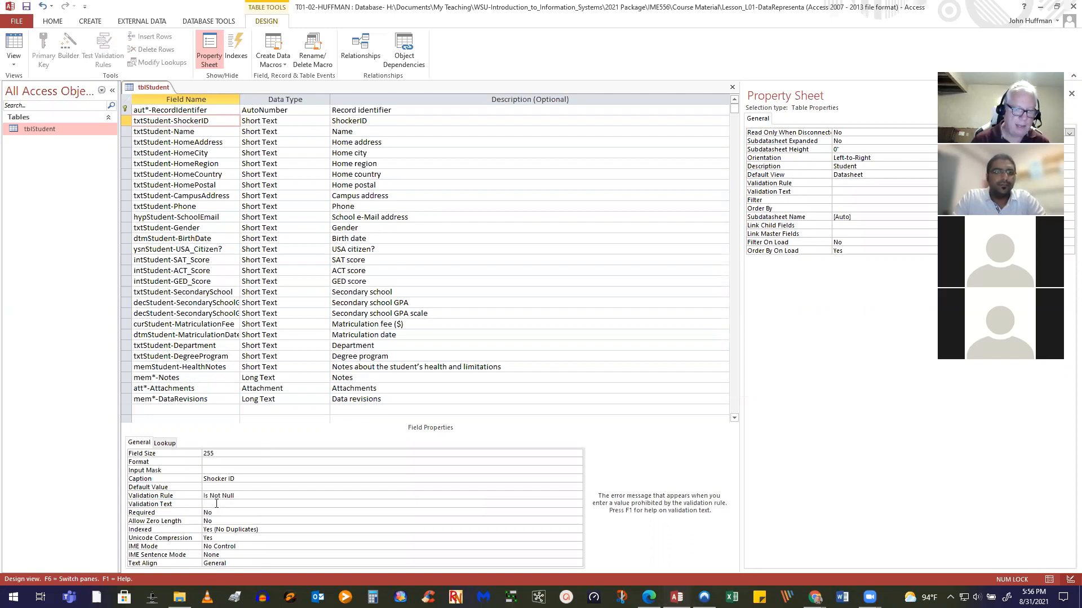
type("You must ent")
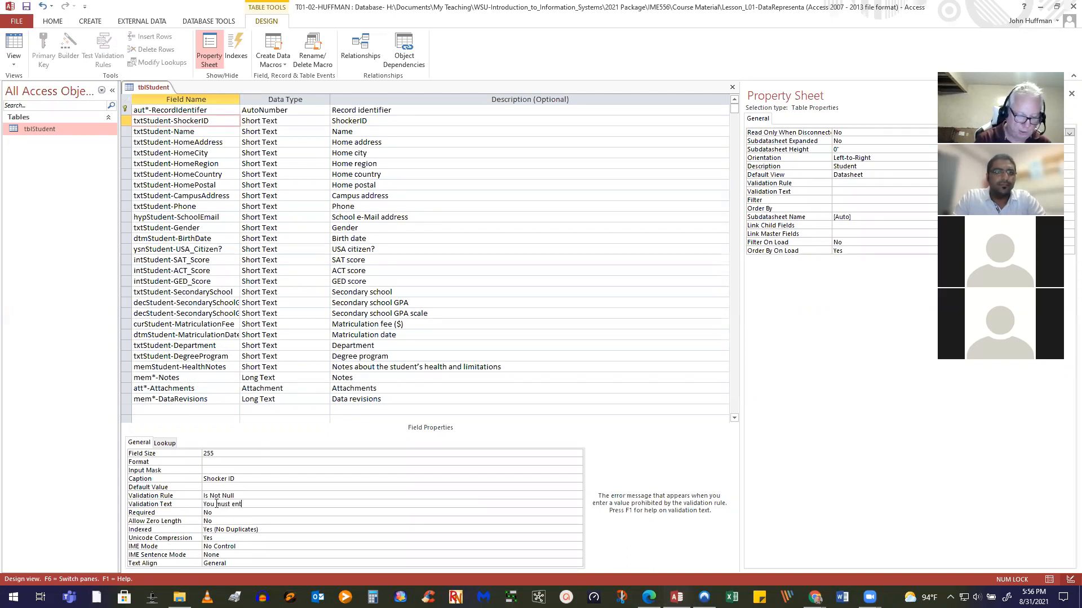
type("er a Shocker Id")
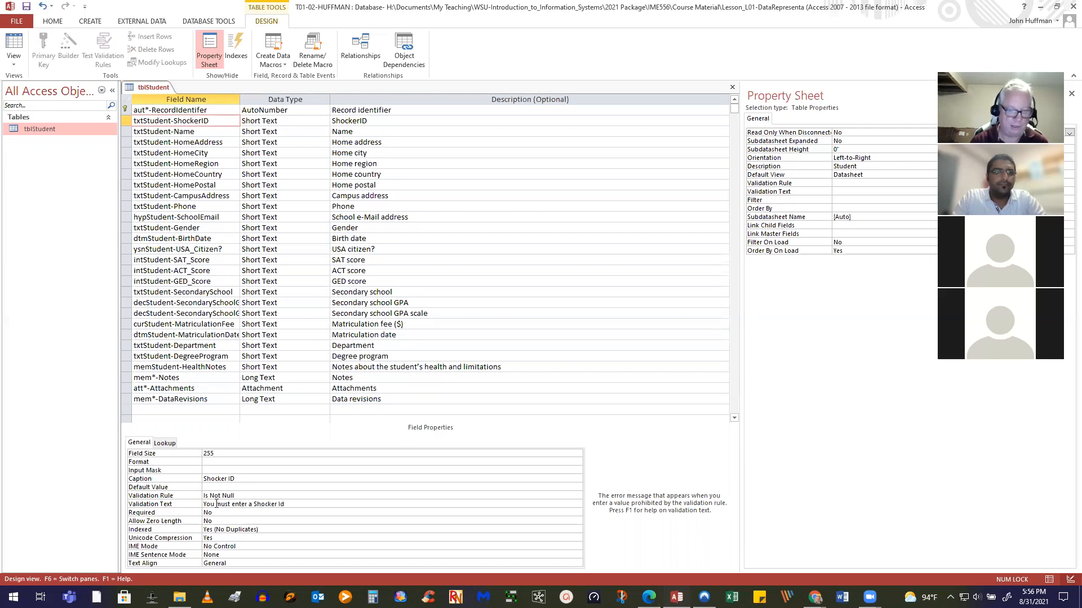
left_click(262, 497)
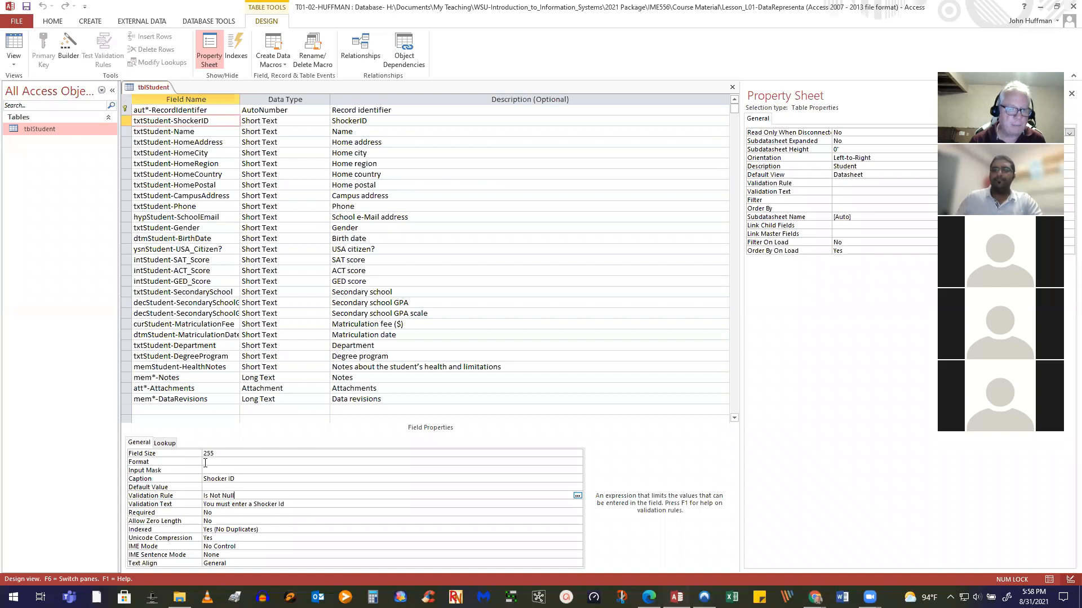
Change the ShockerID Field Size from 255 to 8
left_click(245, 467)
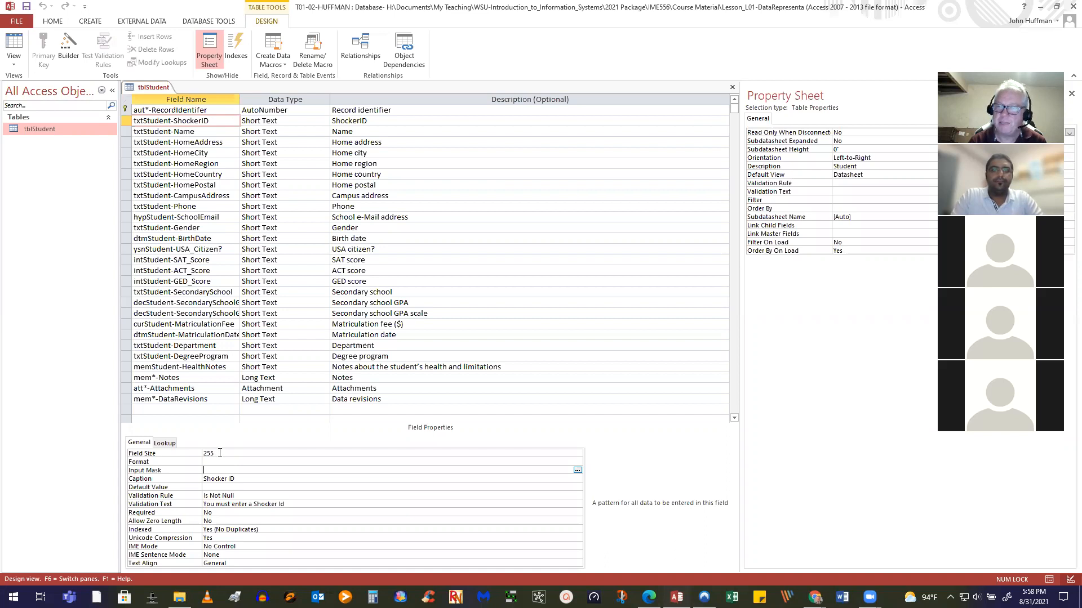
left_click_drag(220, 453, 192, 451)
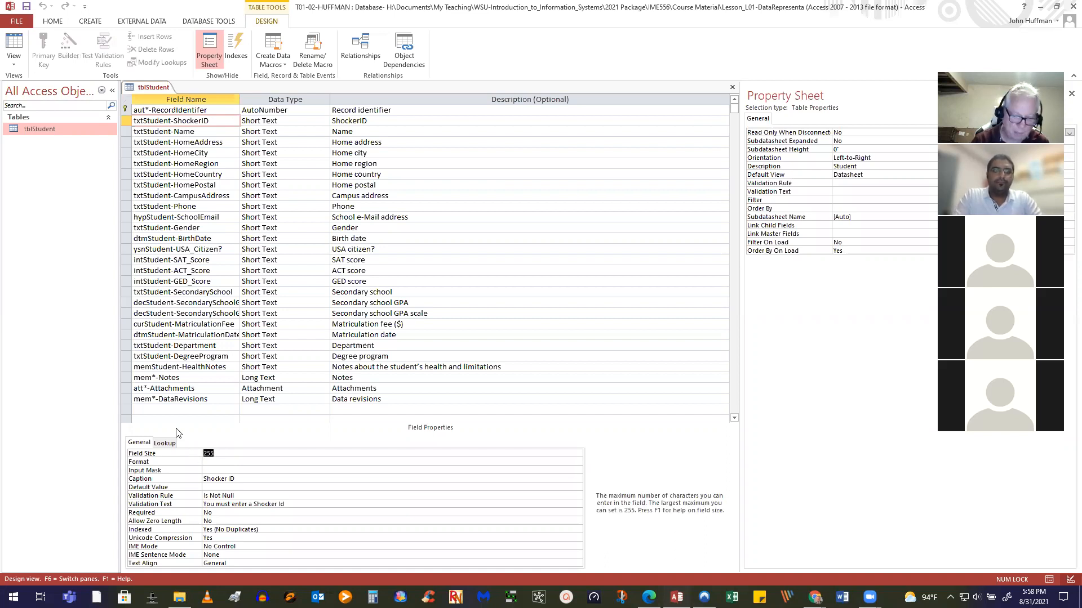
type("8")
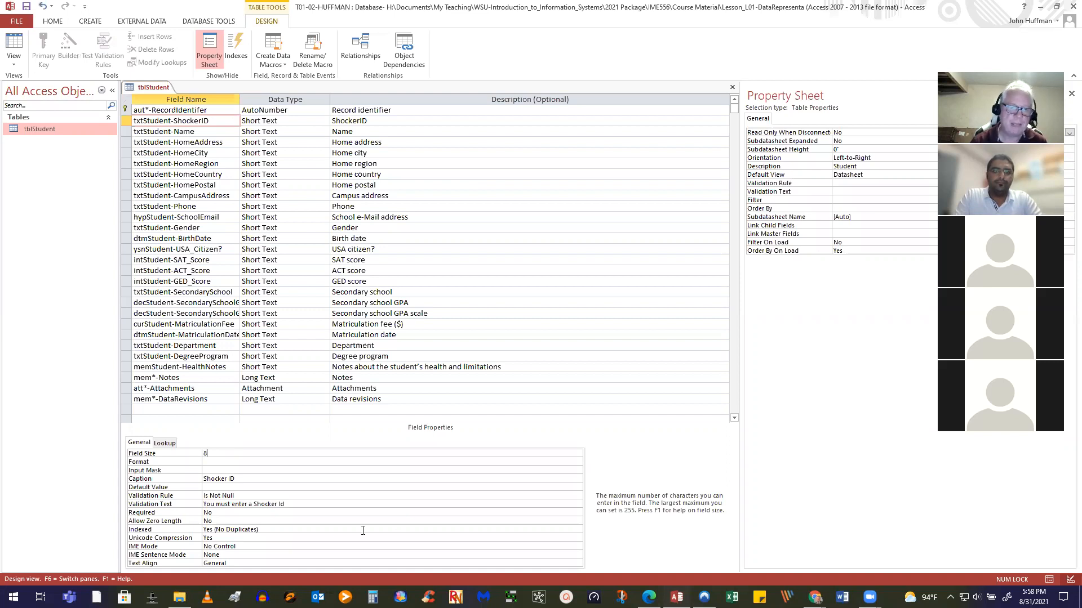
key("Return")
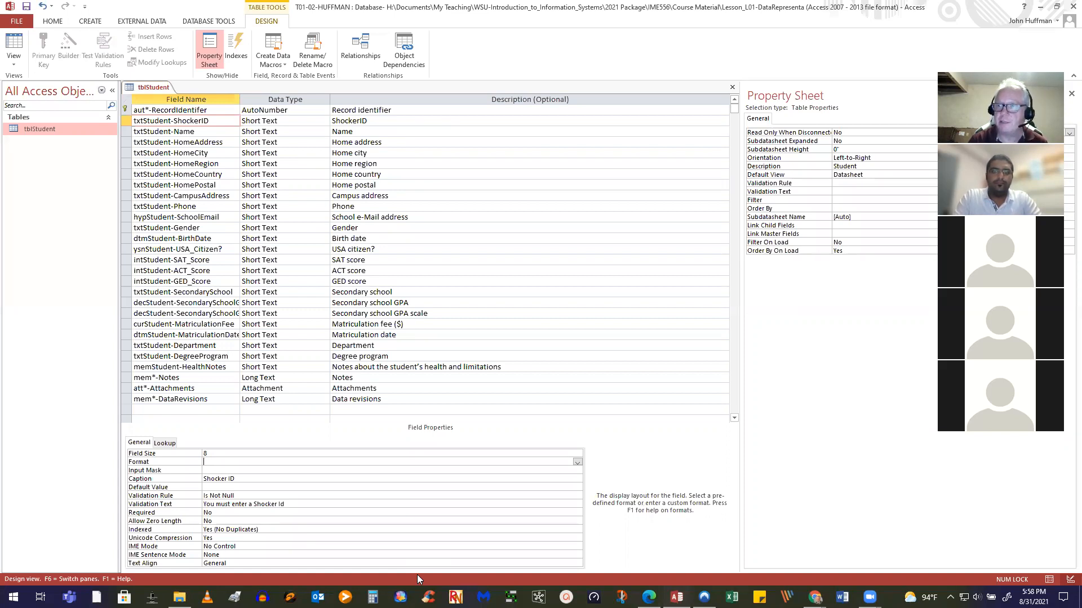
Try > in Format, clear it, and begin the Input Mask instead
type(">")
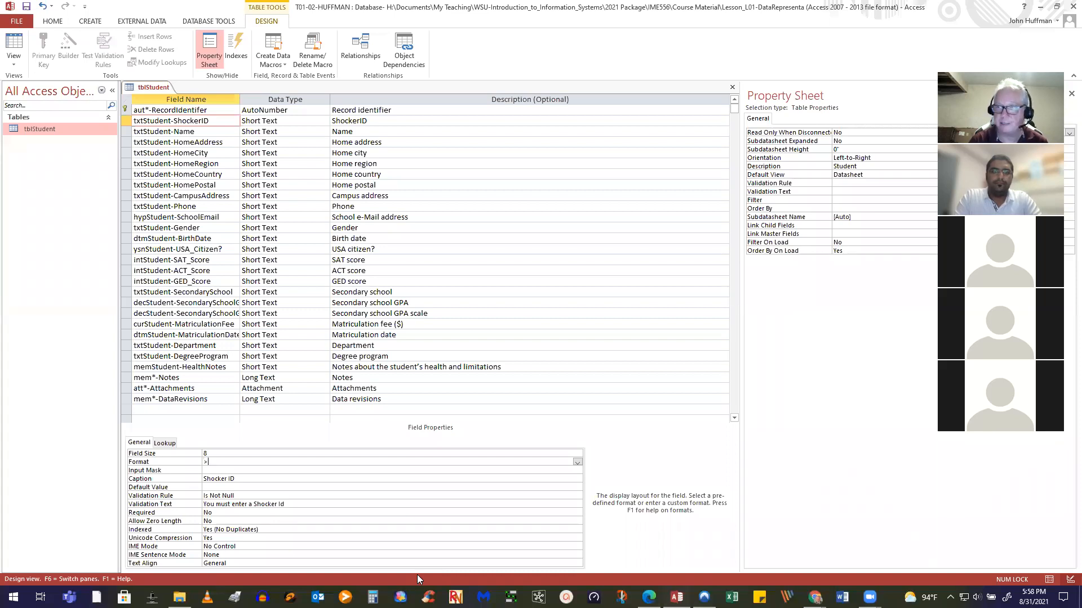
key("BackSpace")
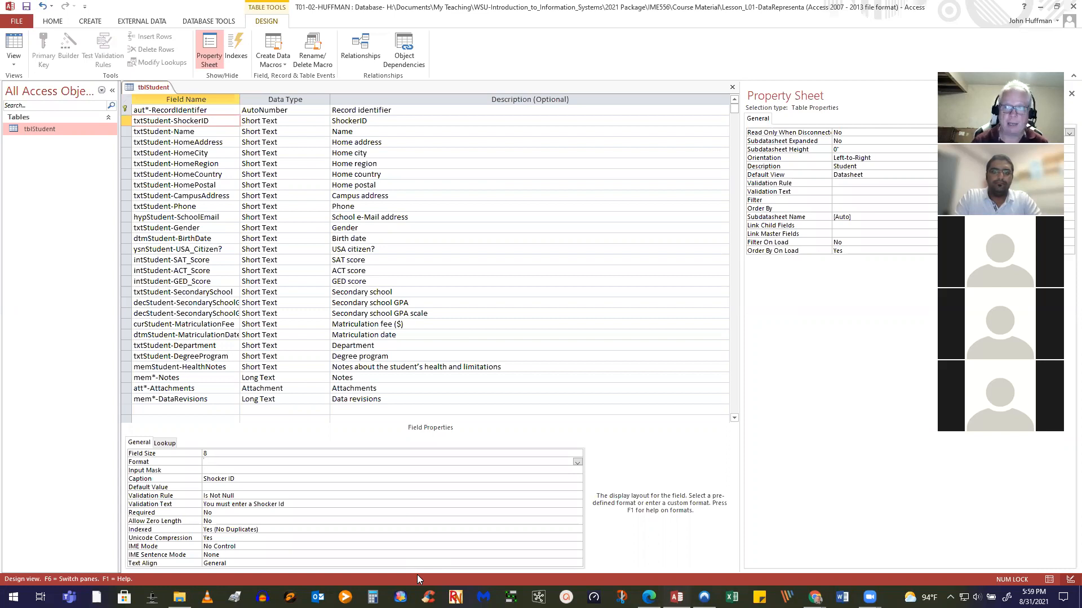
left_click(214, 471)
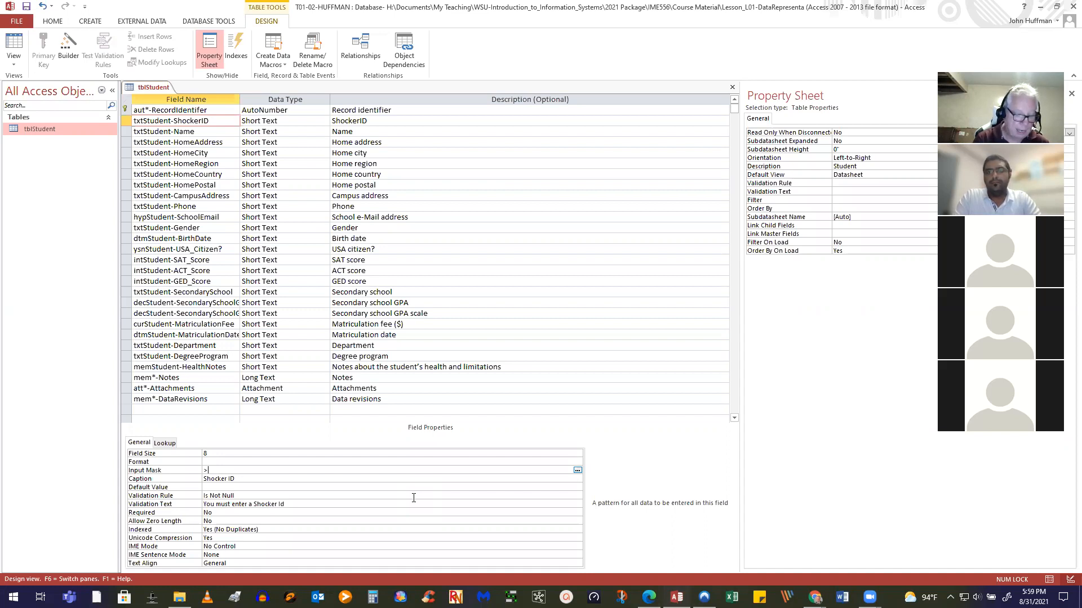
Finish the ShockerID input mask as >AAAAAAAA;;_ and save the table design
type("AAAA")
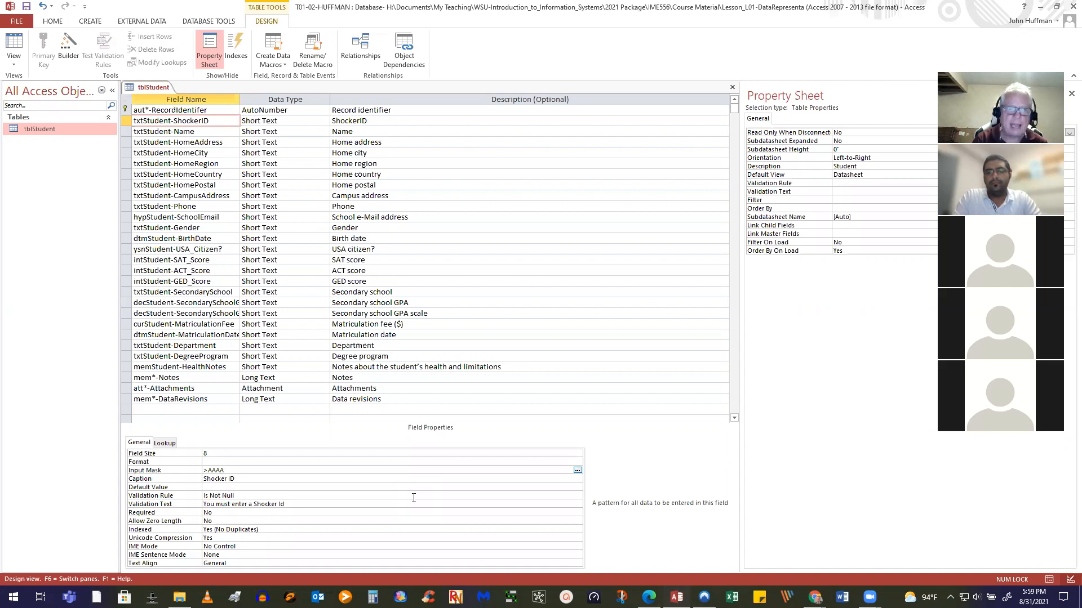
type("AAAA")
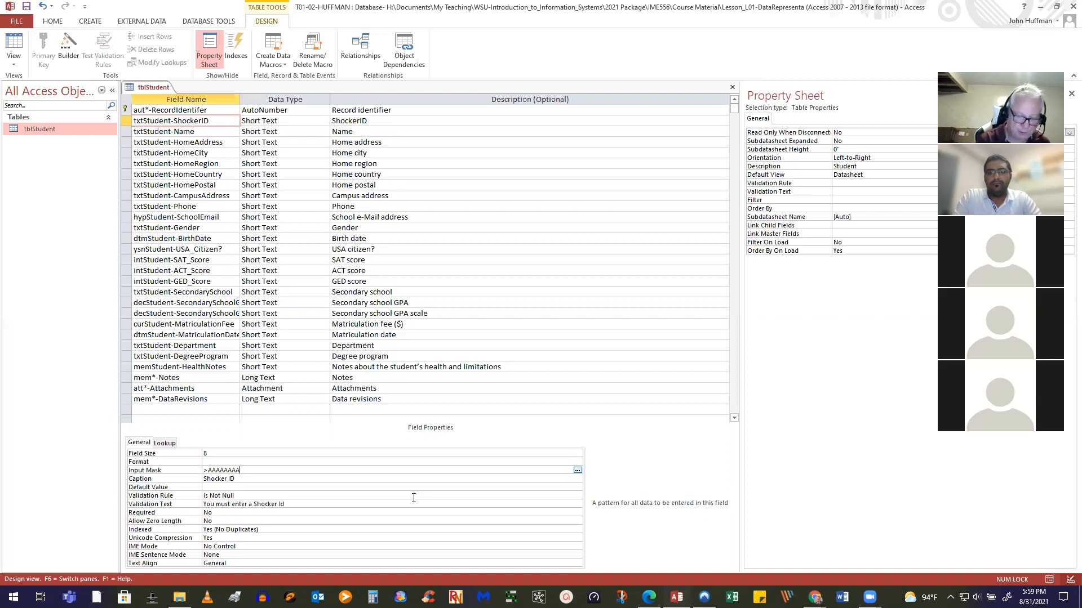
type(";;")
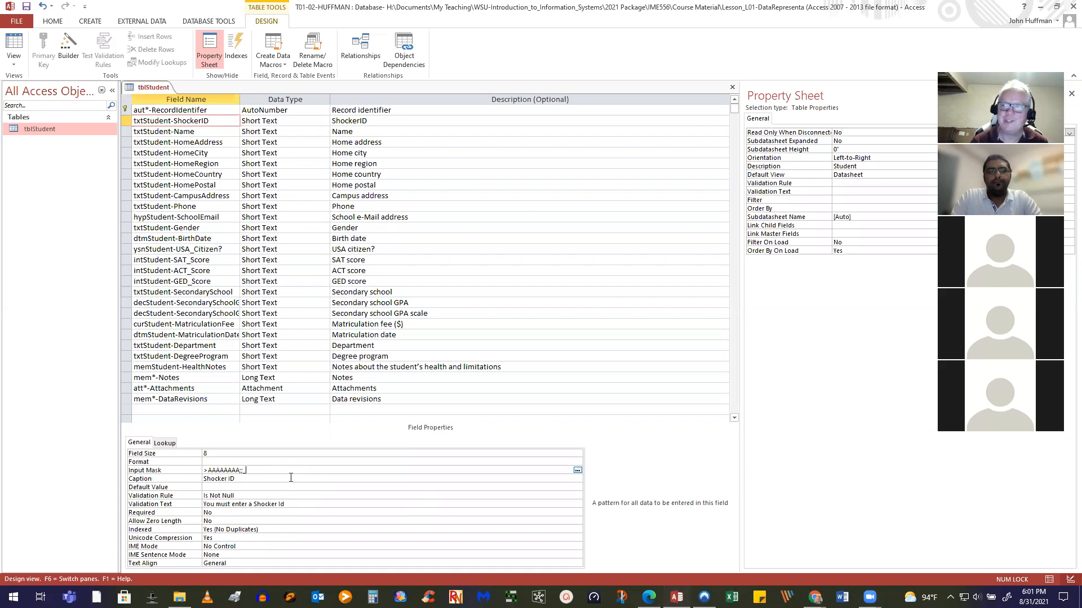
left_click(246, 468)
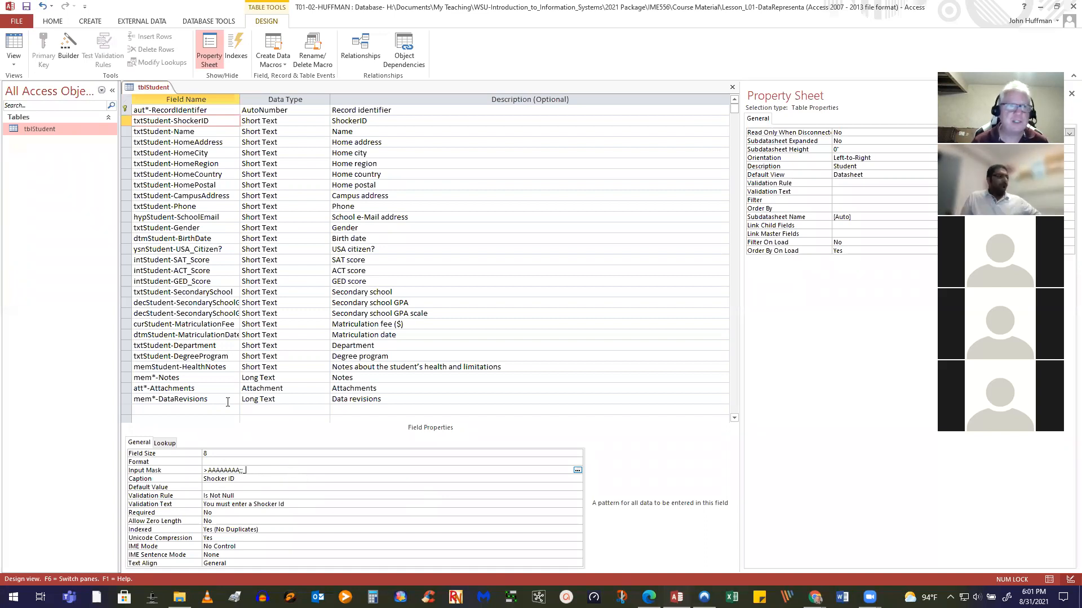
left_click(26, 7)
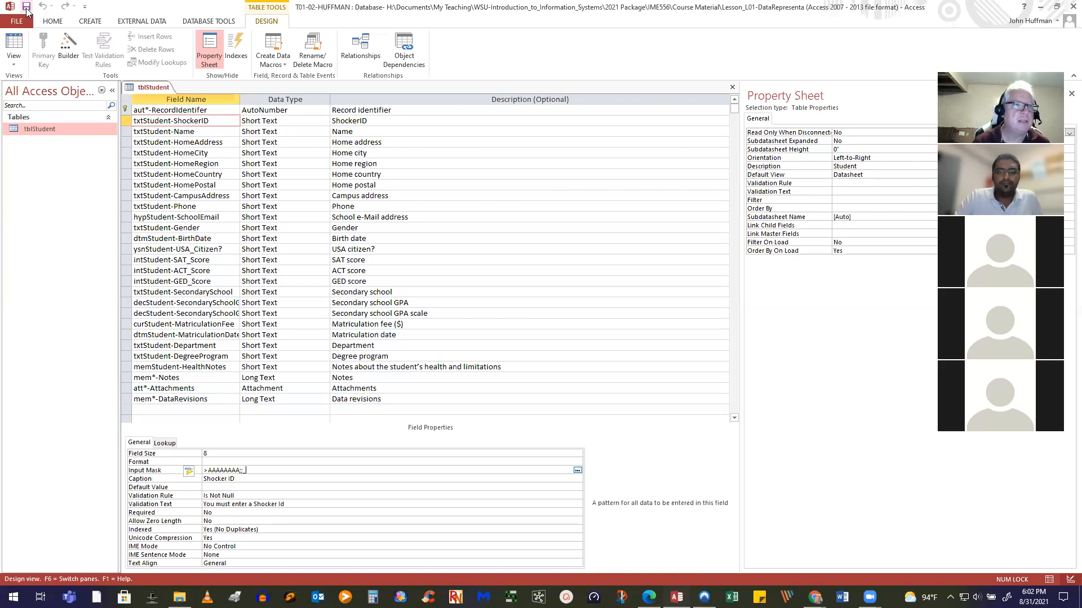
In Datasheet view, enter a test Shocker ID in record 1 to check the input mask
left_click(17, 51)
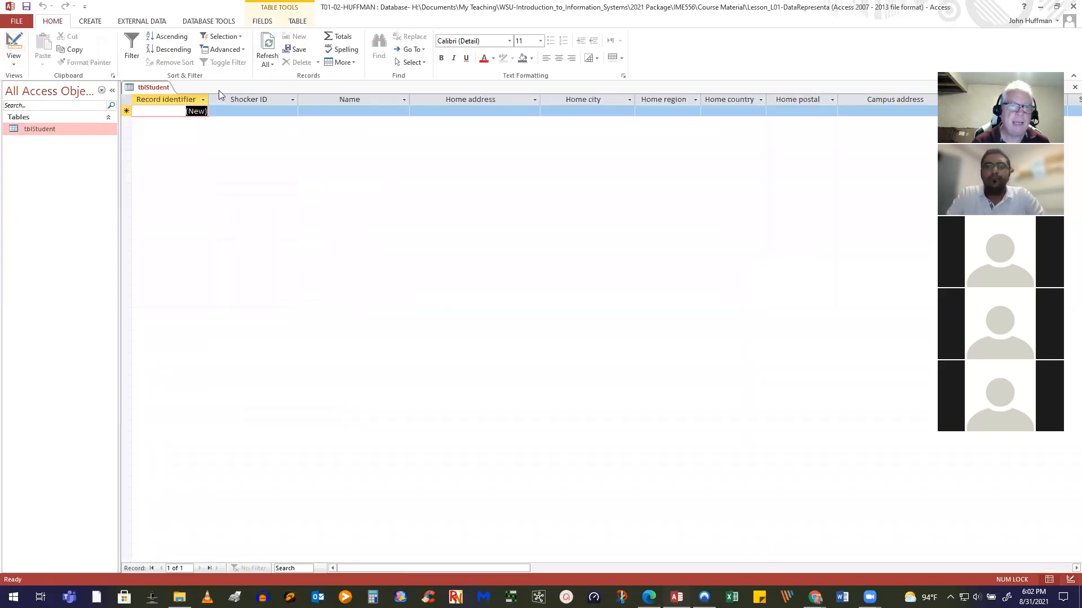
left_click(257, 113)
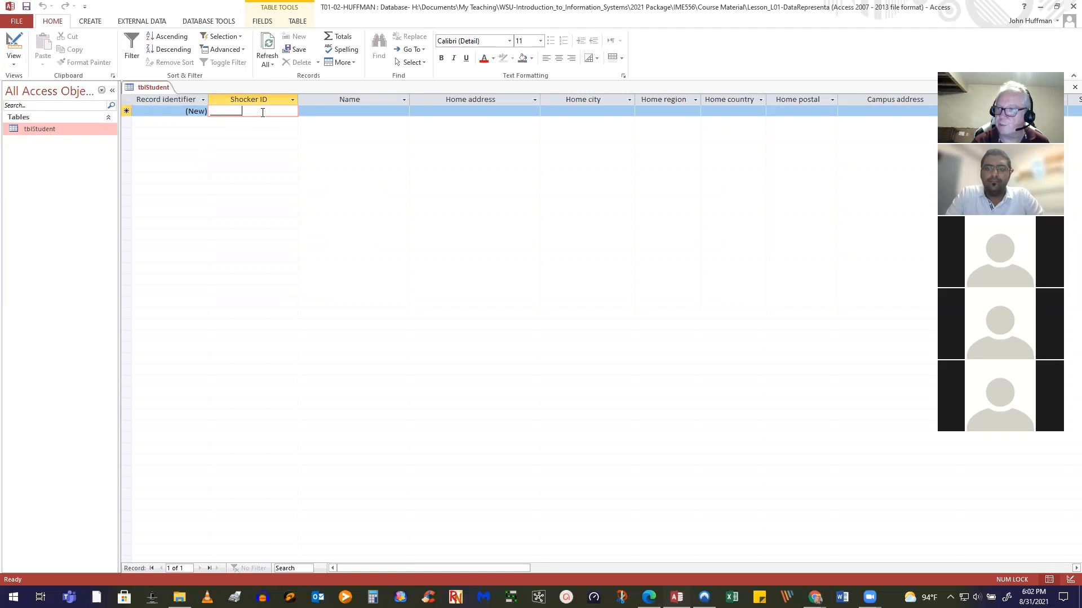
left_click(212, 112)
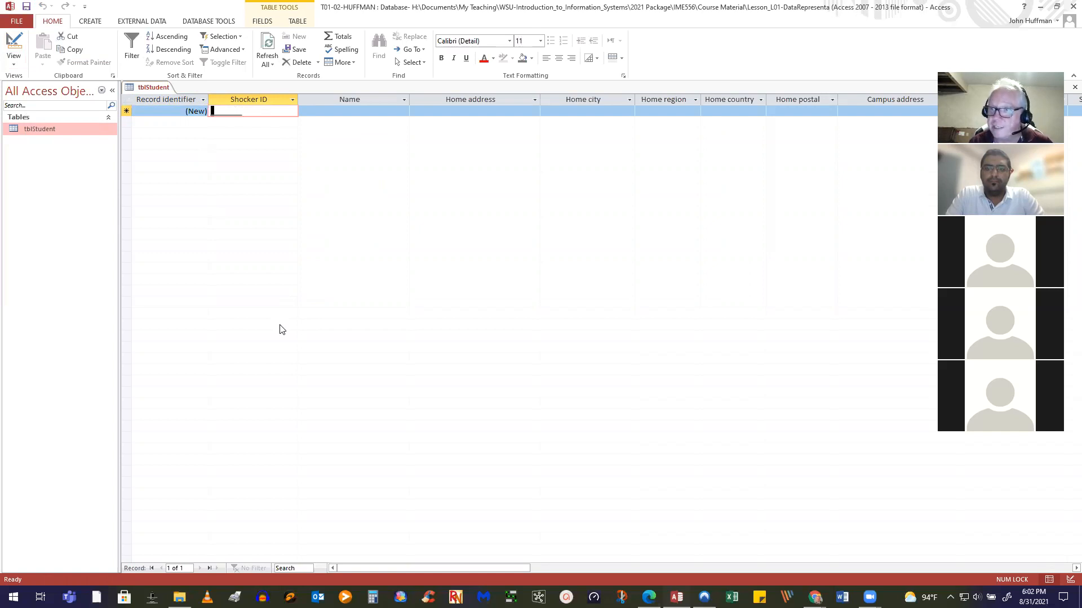
type("P")
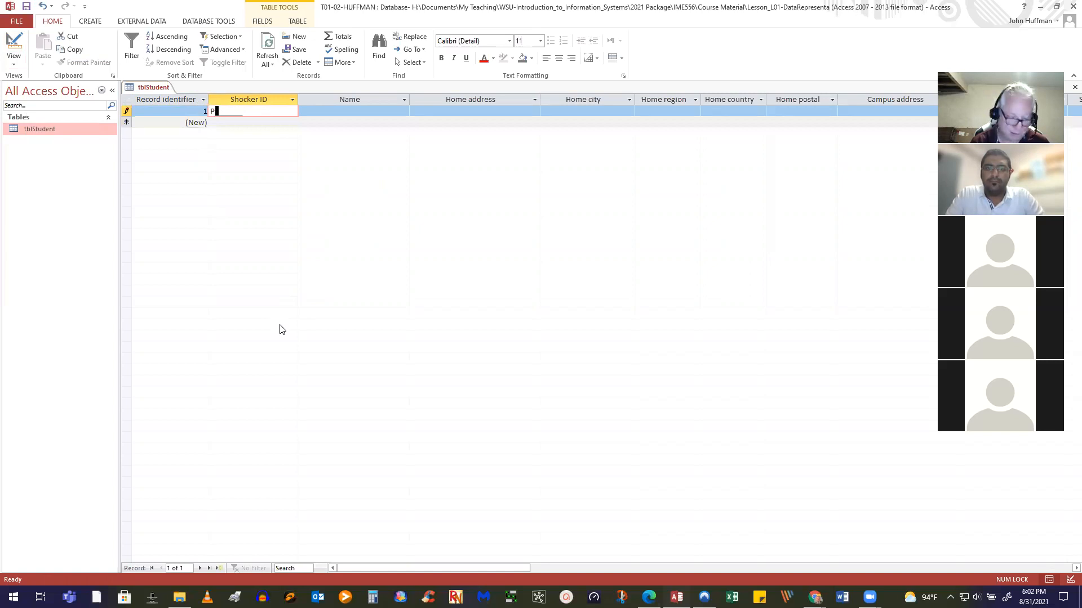
type("T")
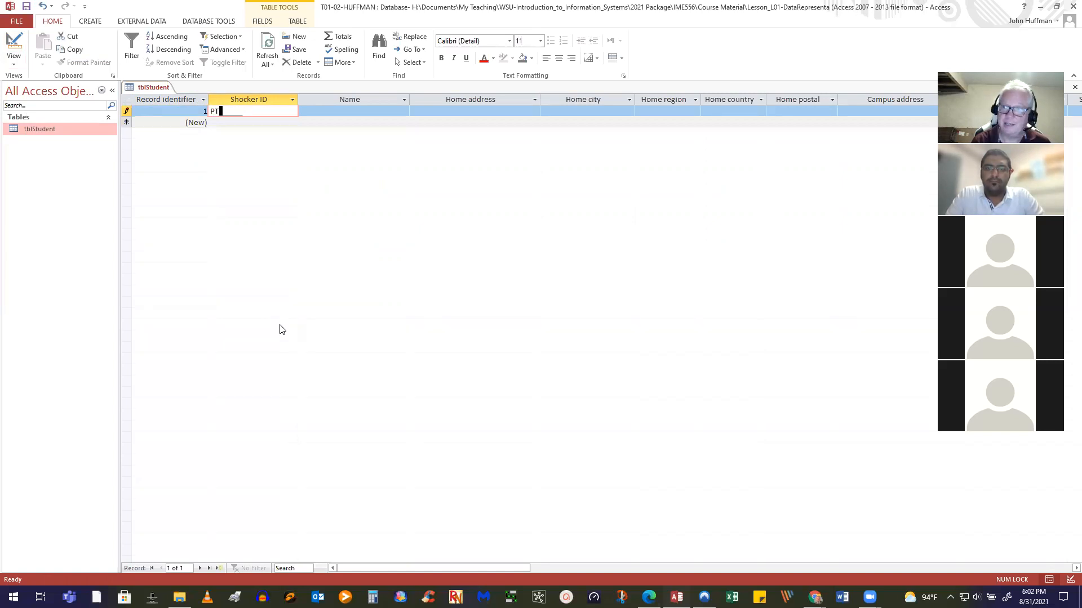
key("BackSpace")
type("666B")
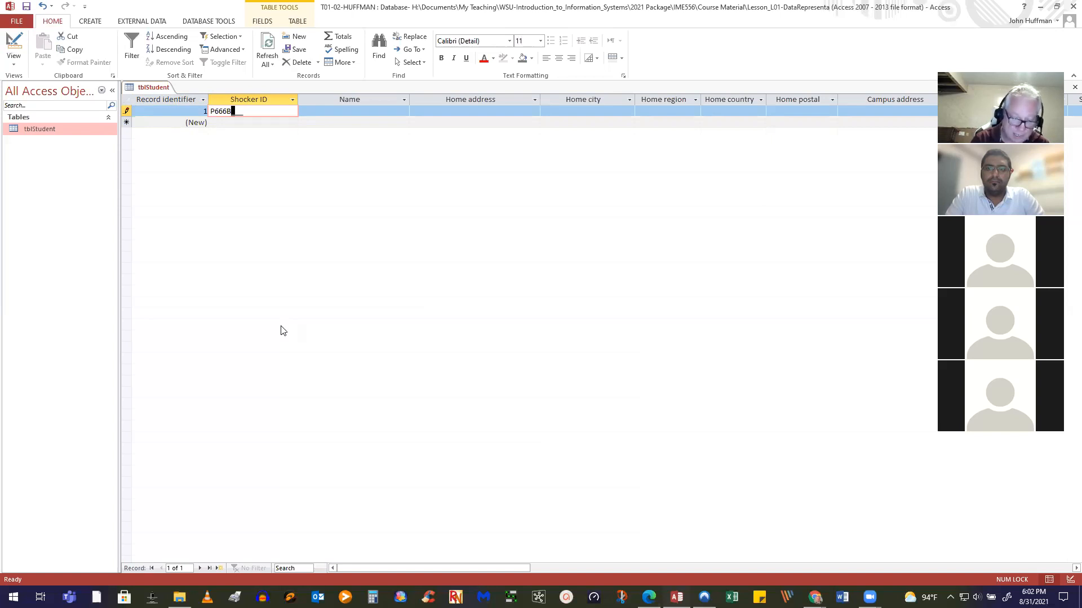
type("999")
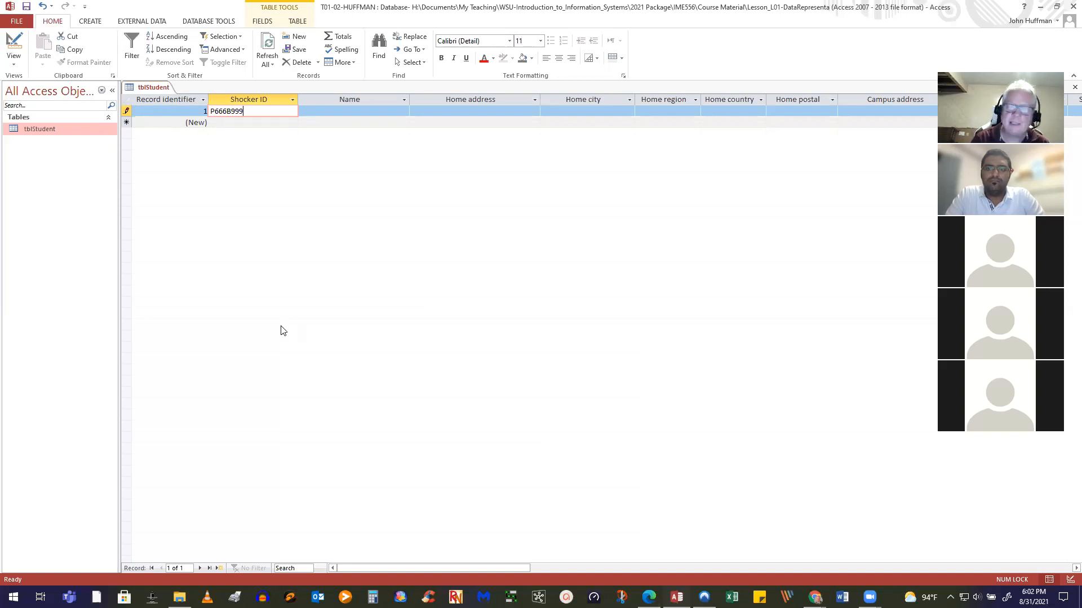
key("Tab")
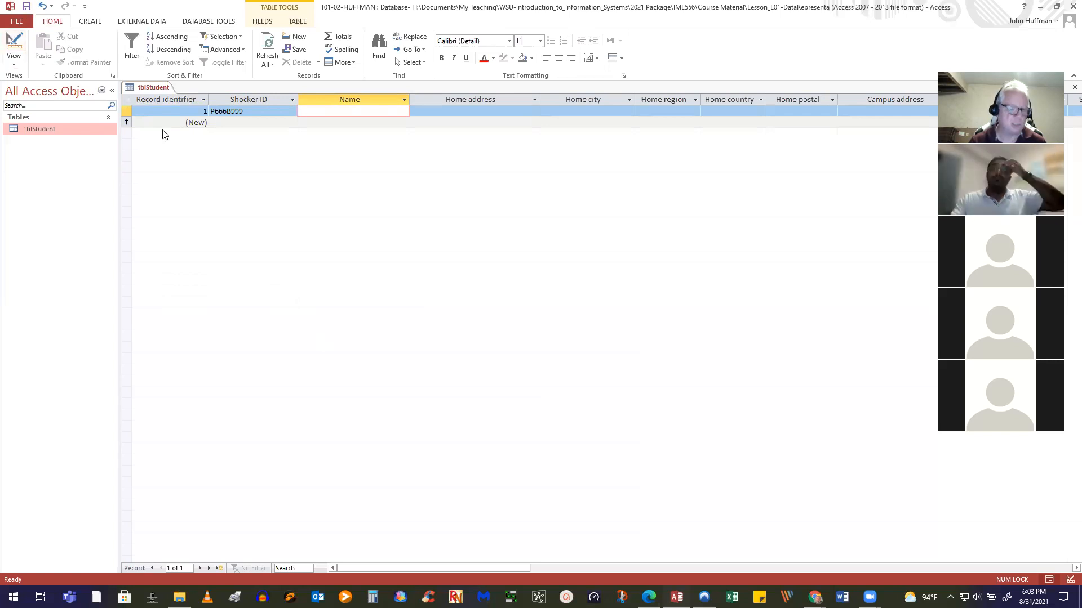
left_click(8, 47)
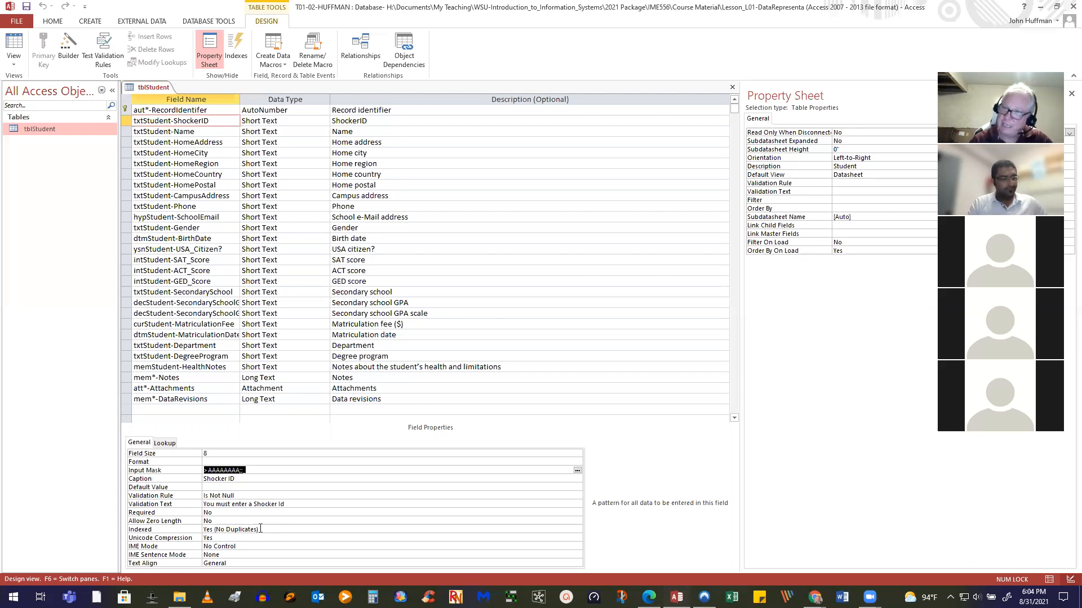
Review the Name and ShockerID field properties in Design view
left_click(198, 133)
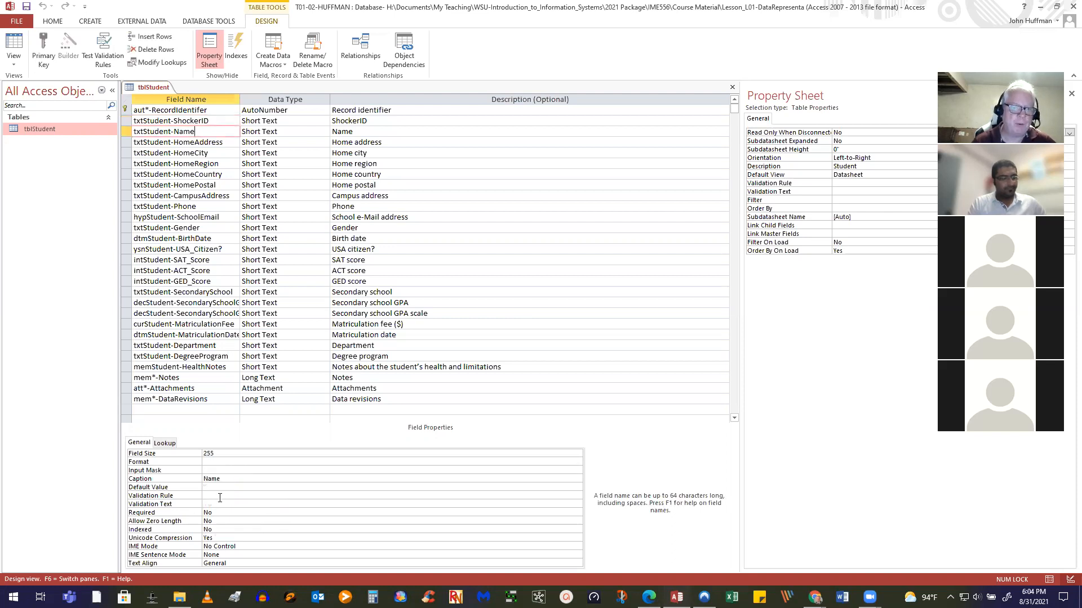
left_click(214, 122)
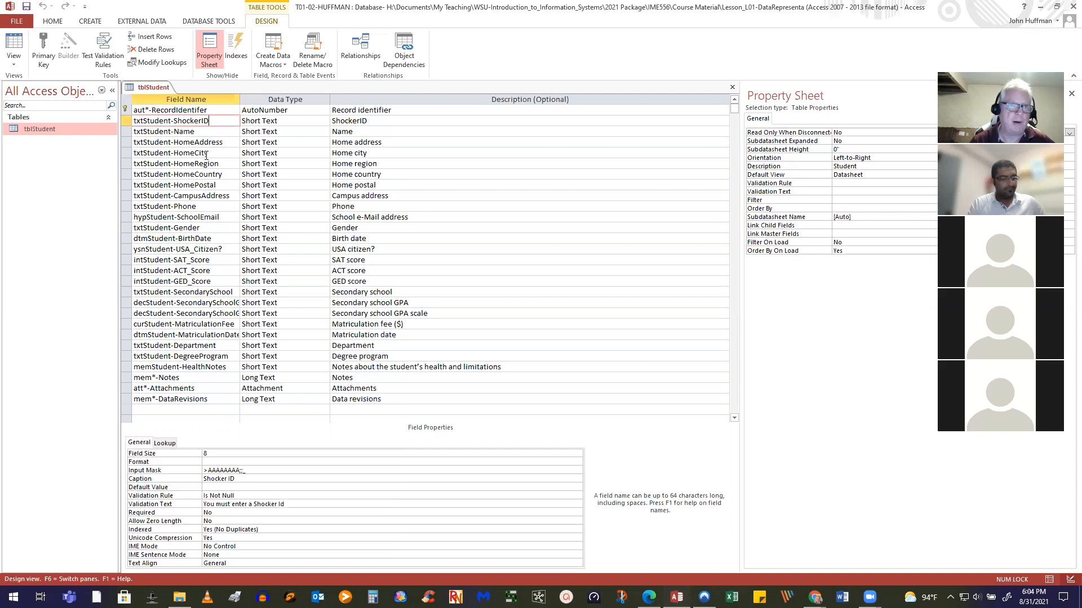
left_click(215, 133)
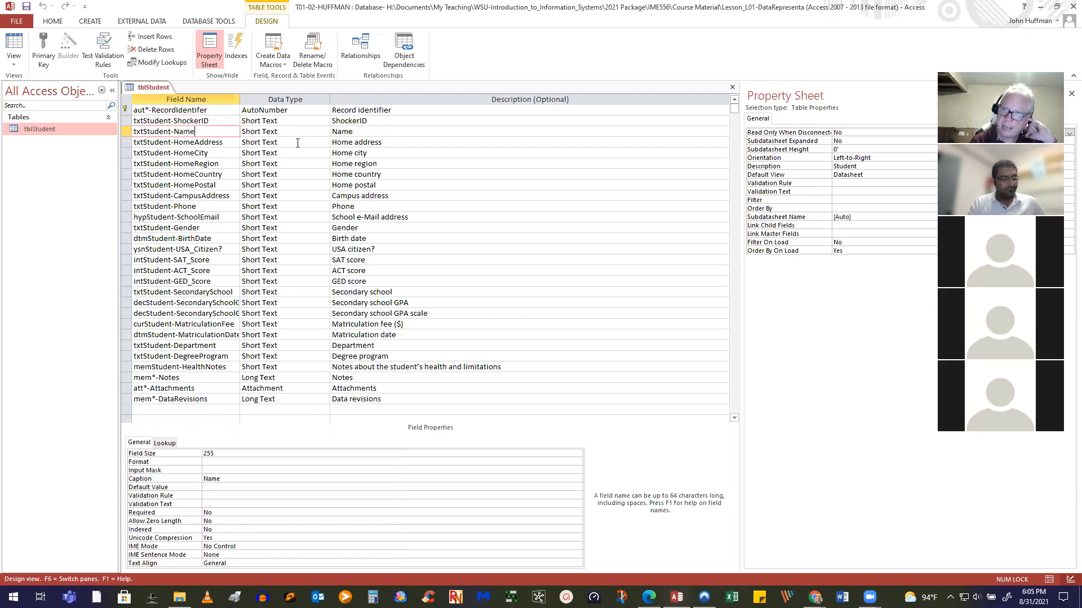
Change the txtStudent-Name Field Size from 255 to 100
left_click(231, 452)
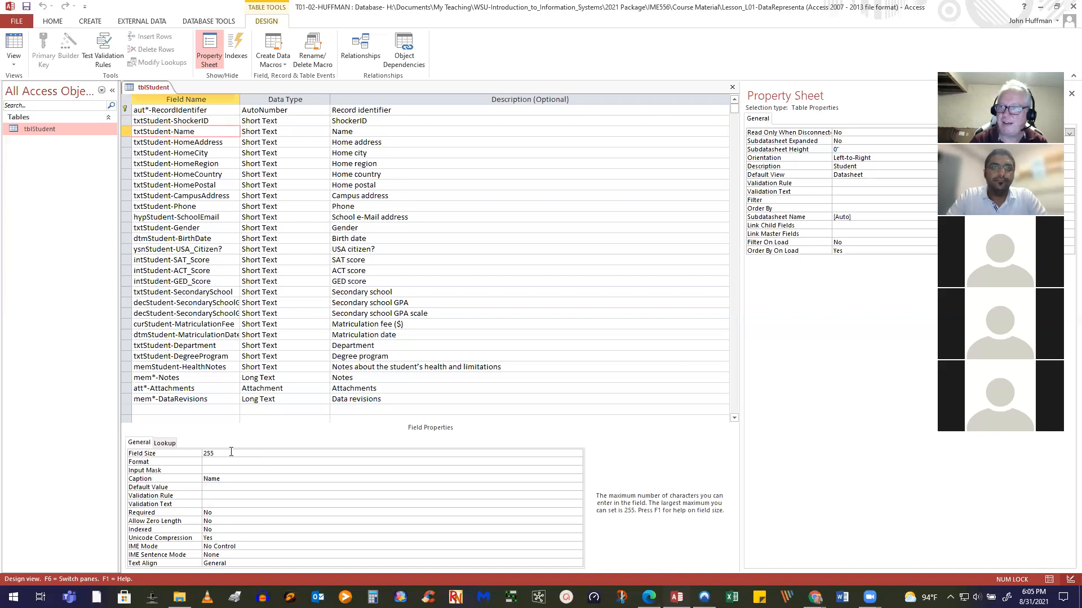
key("BackSpace")
key("BackSpace")
key("BackSpace")
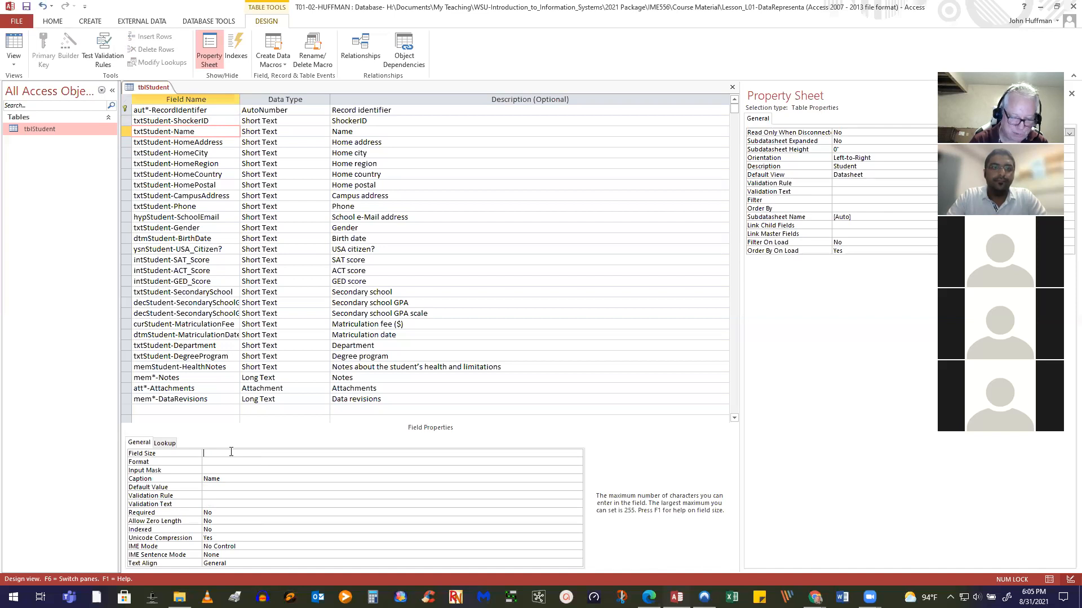
type("100")
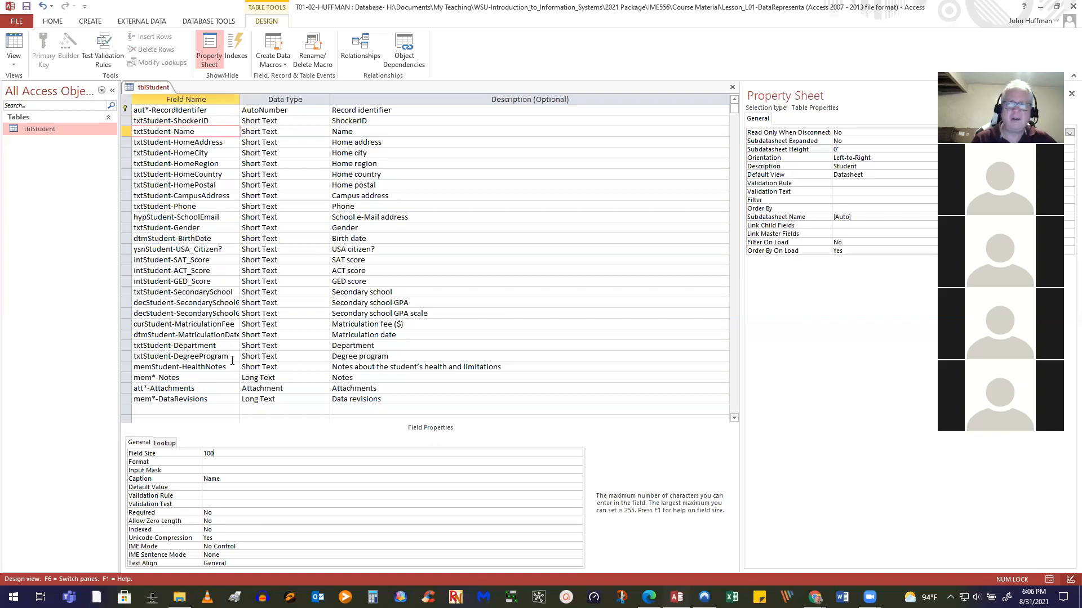
left_click(216, 495)
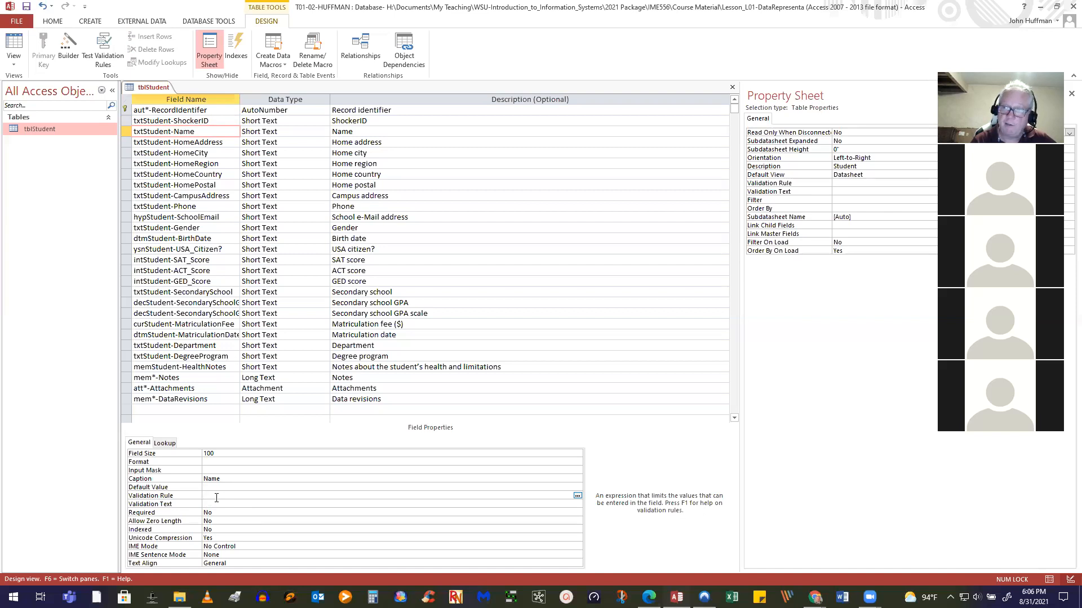
Give Name the validation rule Is Not Null, fixing the typo, with text 'You must enter a name'
type("is")
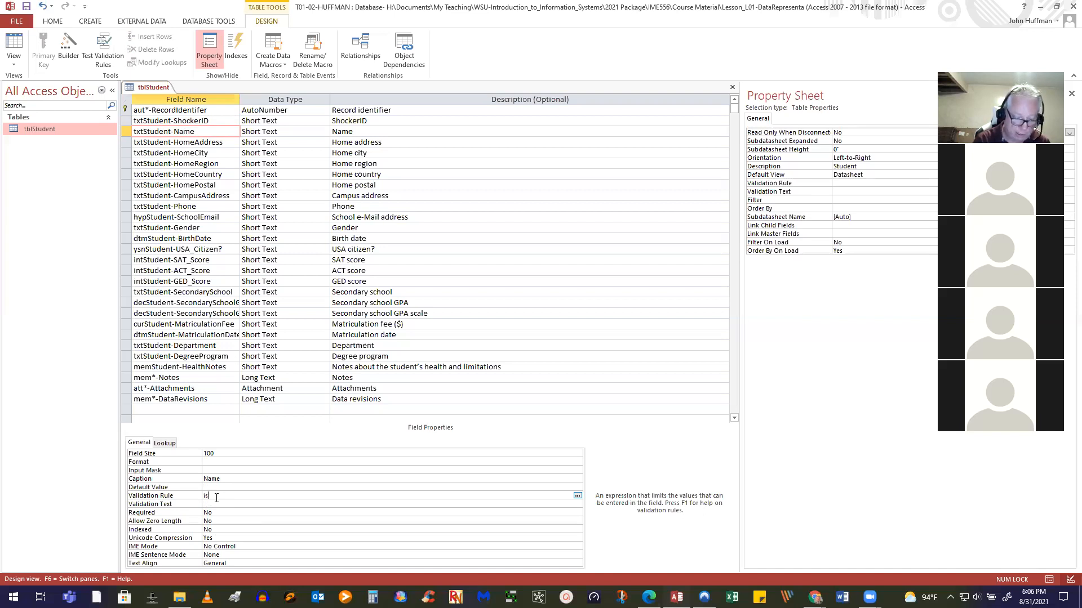
type(" ot null")
key("Return")
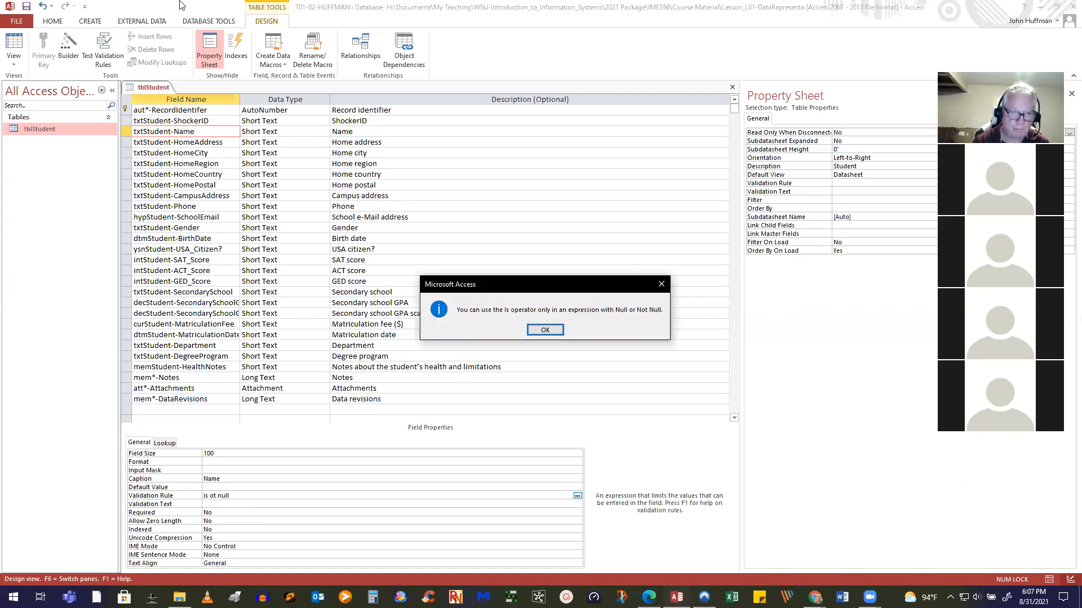
left_click(543, 330)
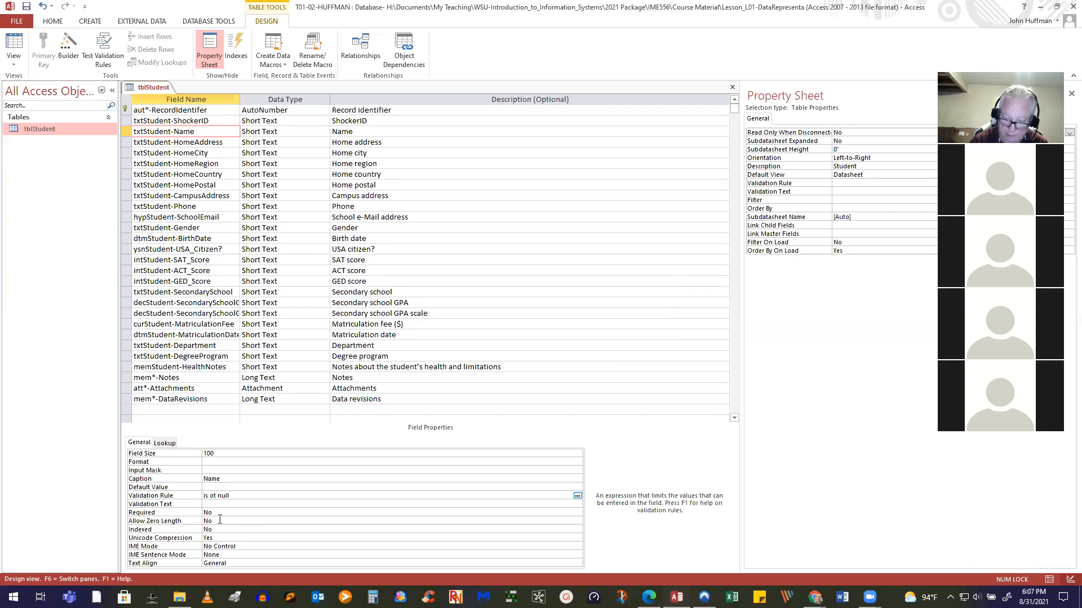
type("n")
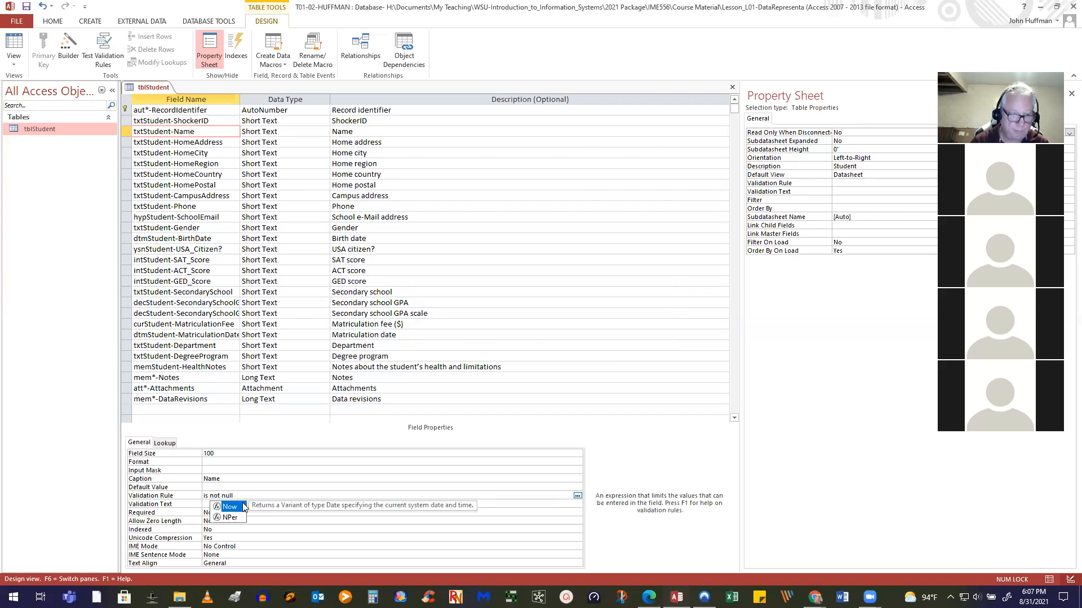
left_click(206, 506)
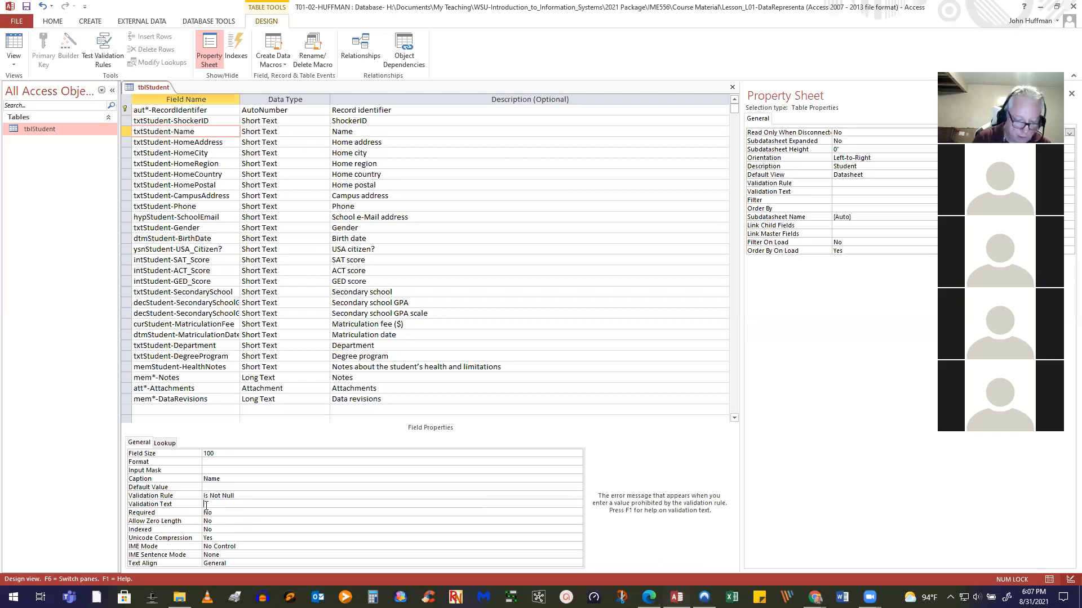
type("must enter a")
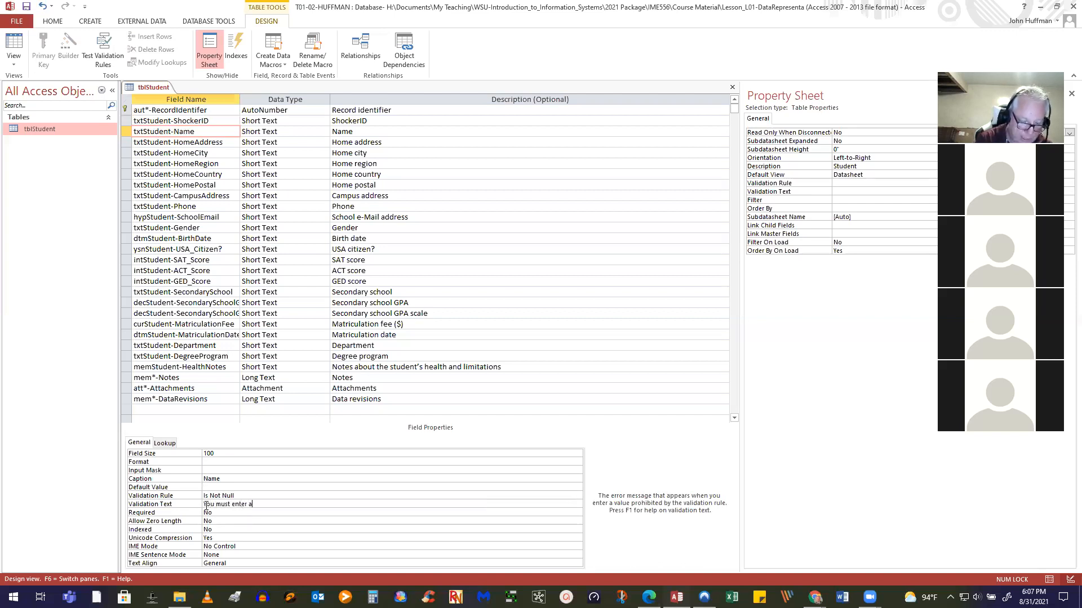
type(" a name")
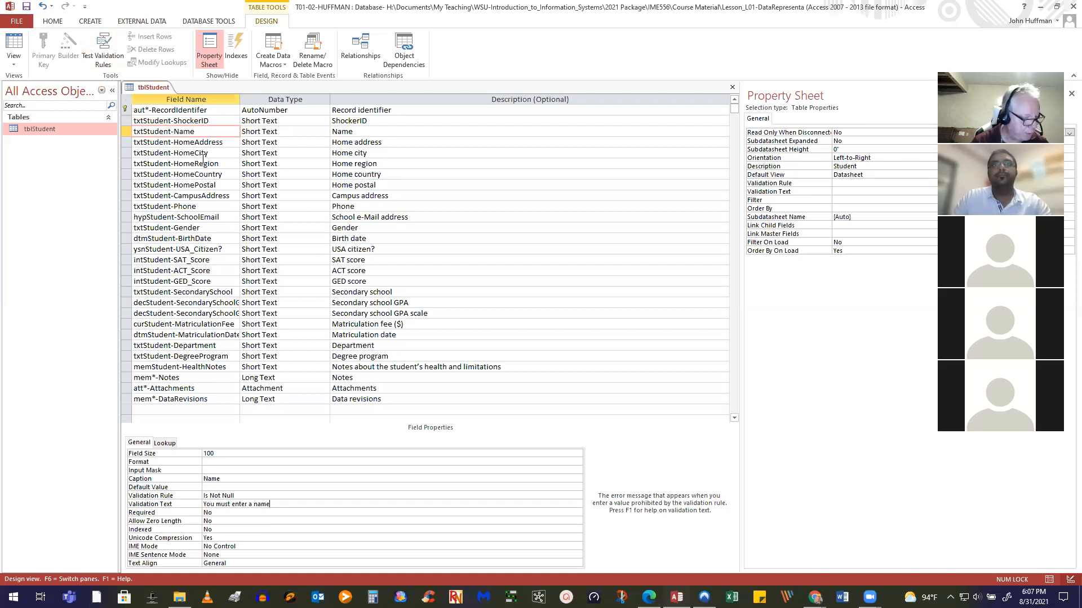
left_click(183, 142)
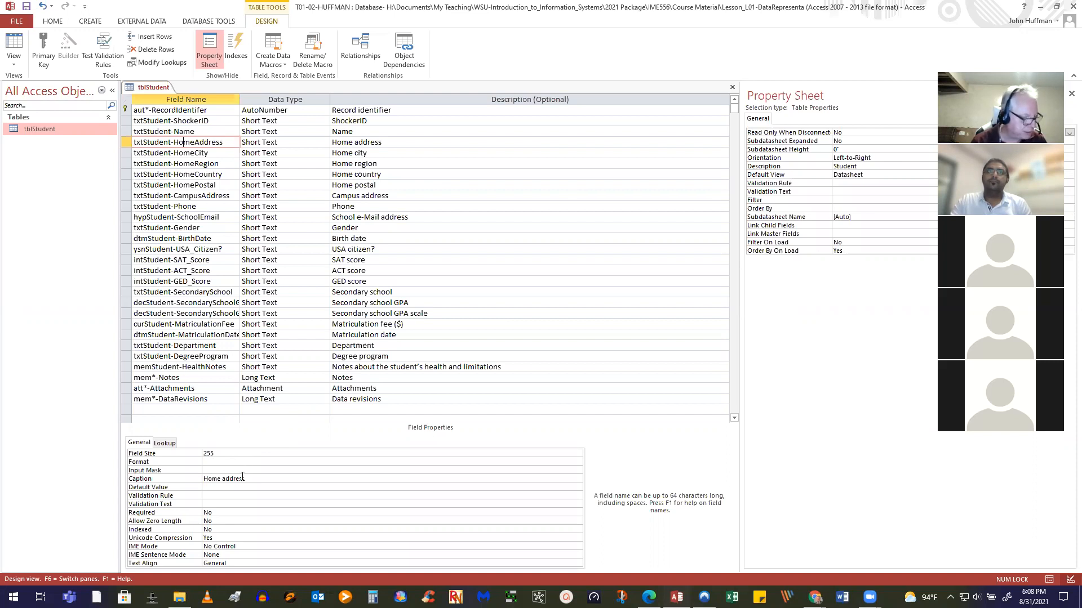
Change the txtStudent-HomeCity field size from 255 to 50 characters
left_click(199, 153)
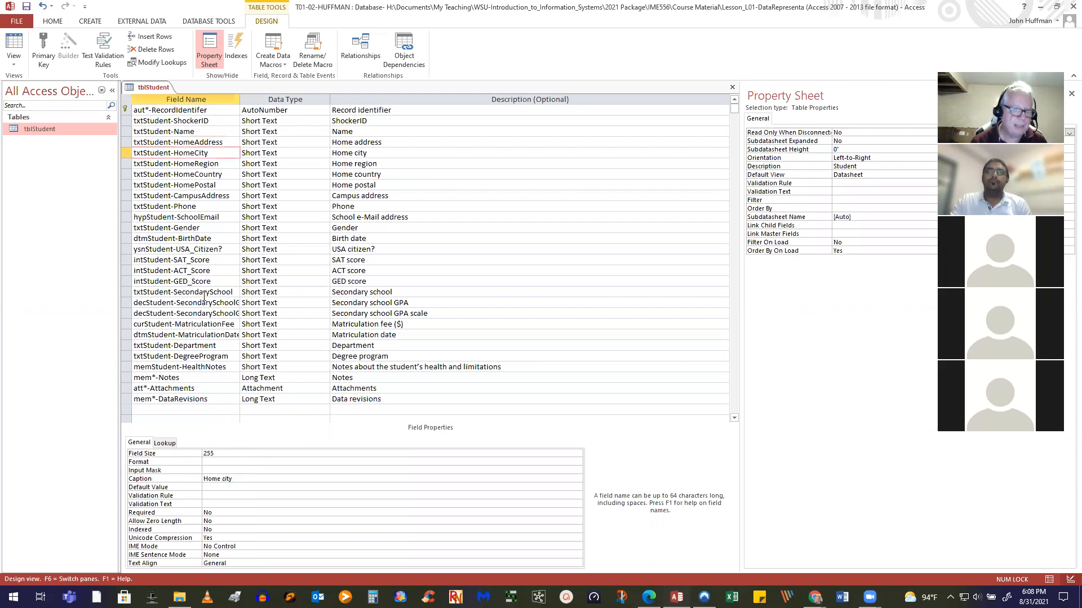
double_click(222, 455)
type("50")
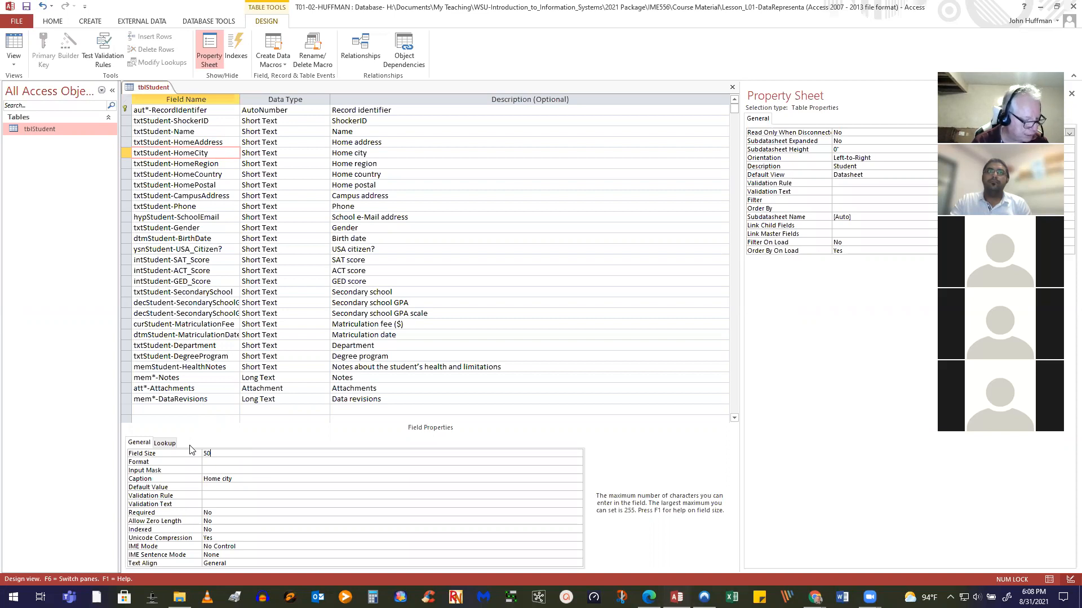
left_click(211, 165)
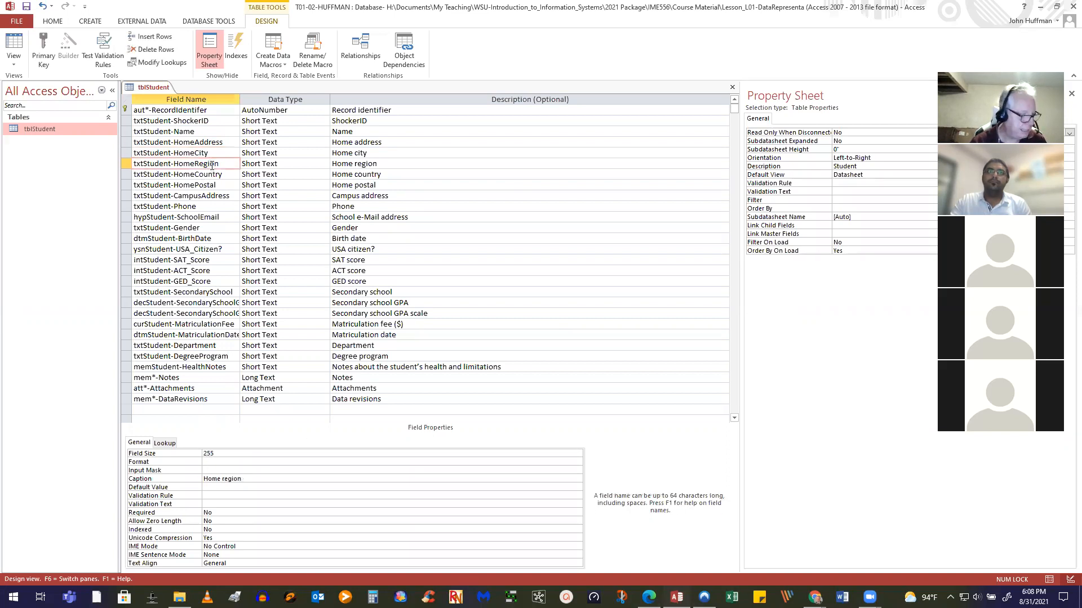
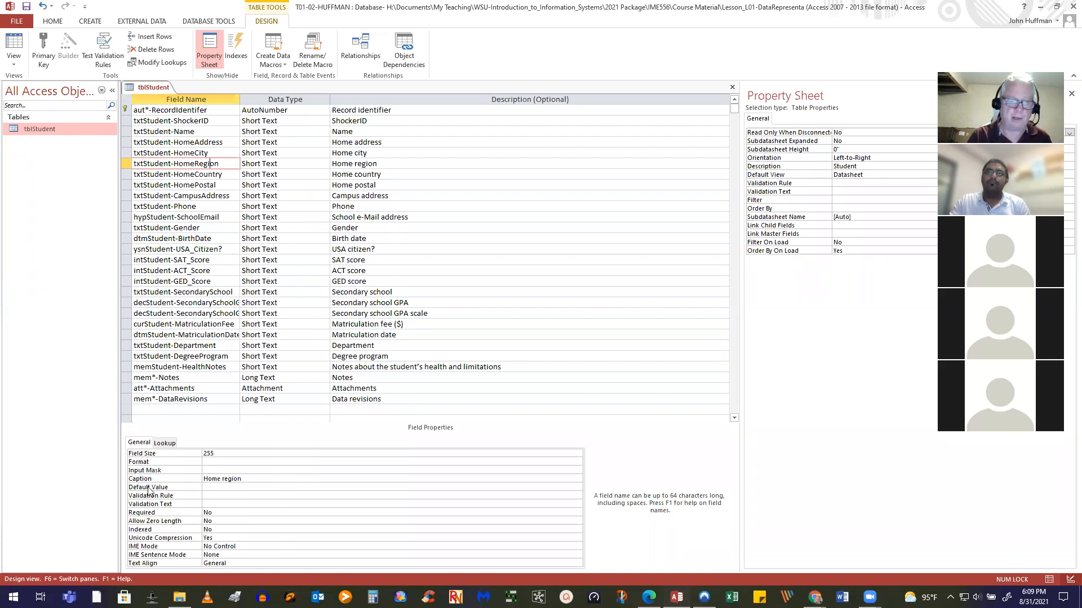
Give HomeRegion a field size of 2 and the uppercase input mask >AA;;_
double_click(215, 454)
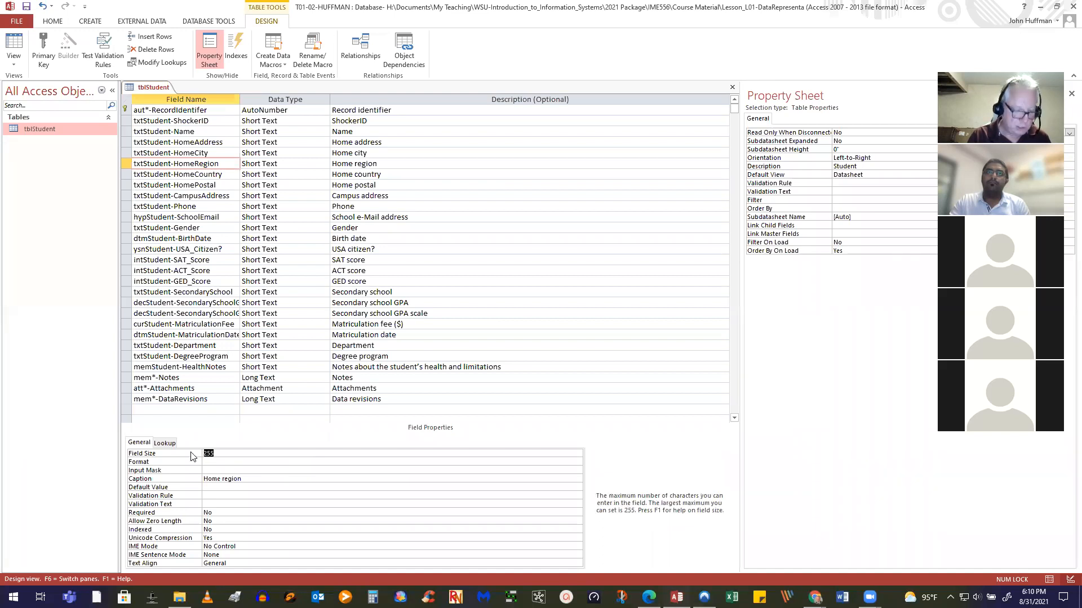
type("2")
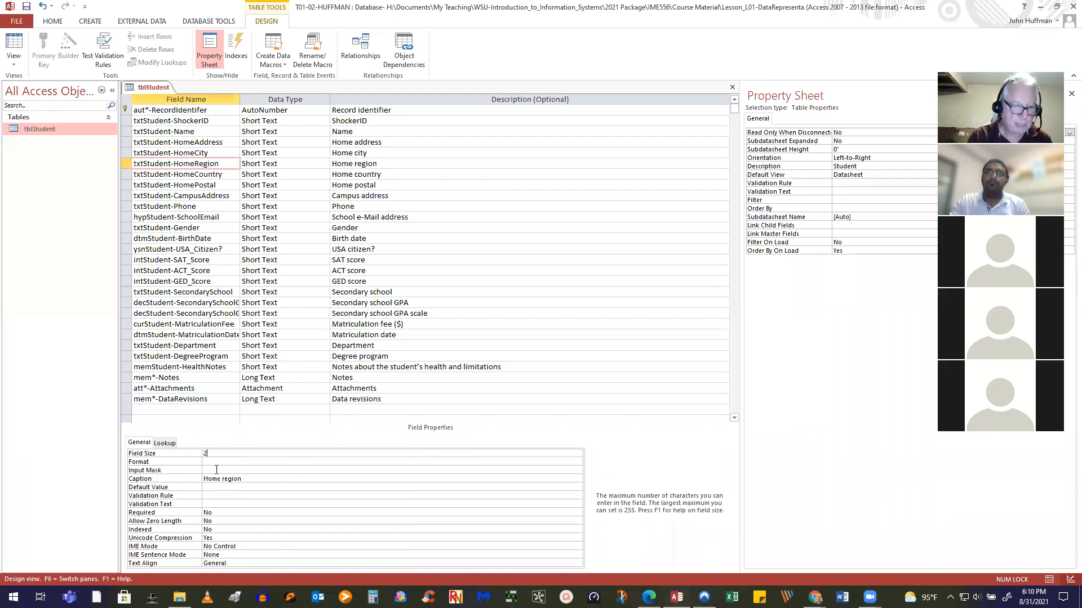
left_click(217, 470)
type(">AA;;_")
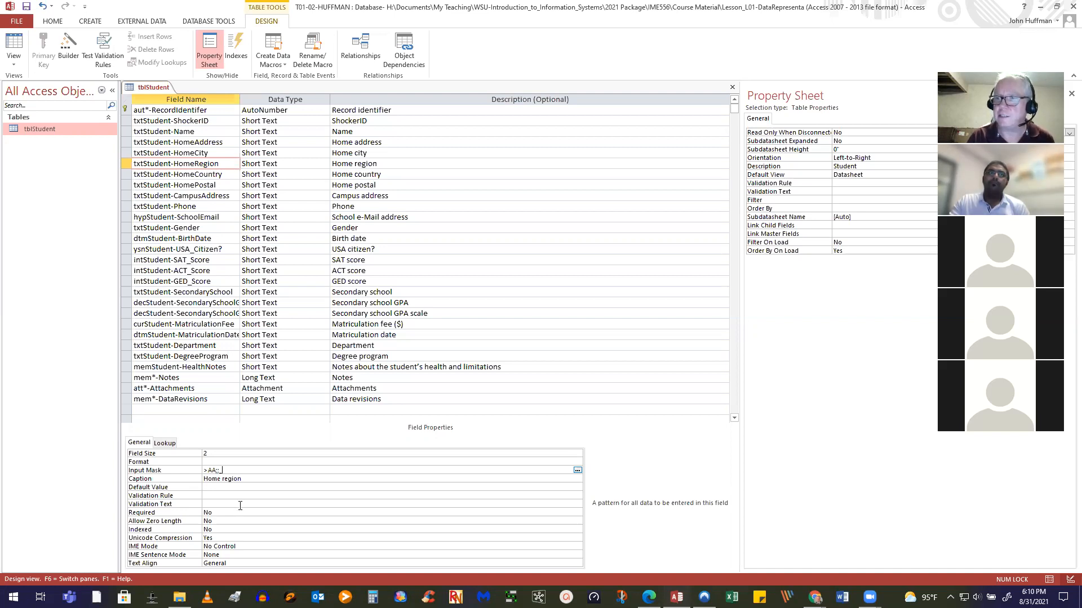
Set HomeRegion's default value to "KS" and save the table design
left_click(225, 488)
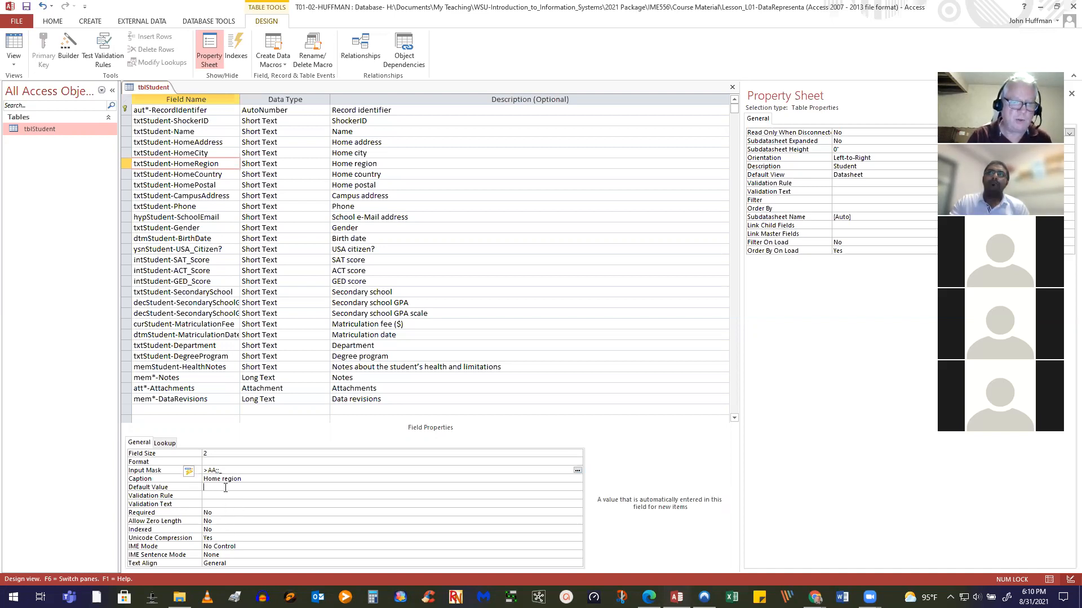
type("KS")
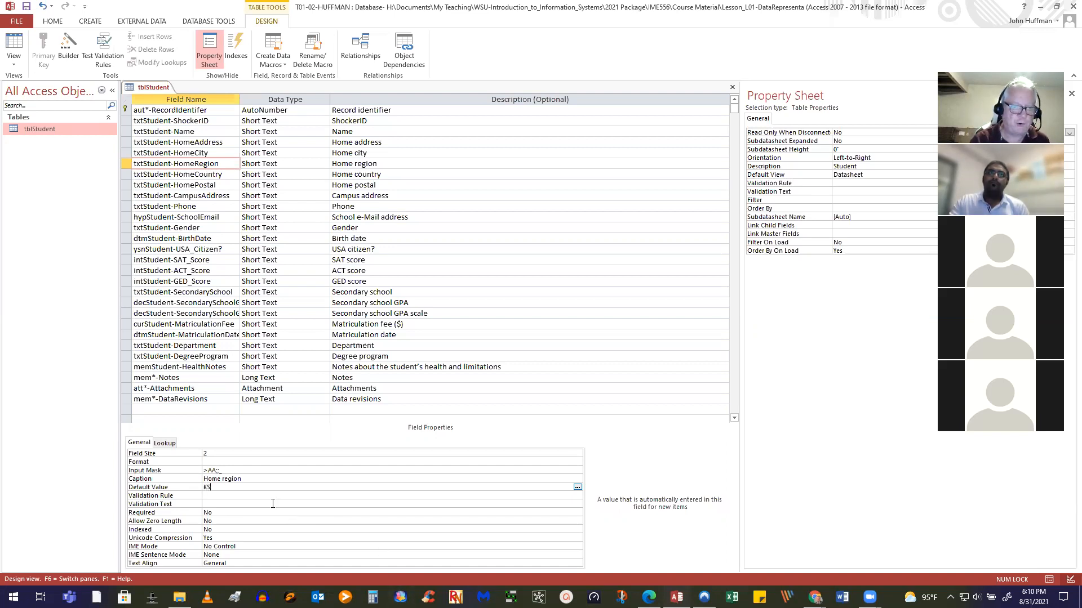
left_click(272, 503)
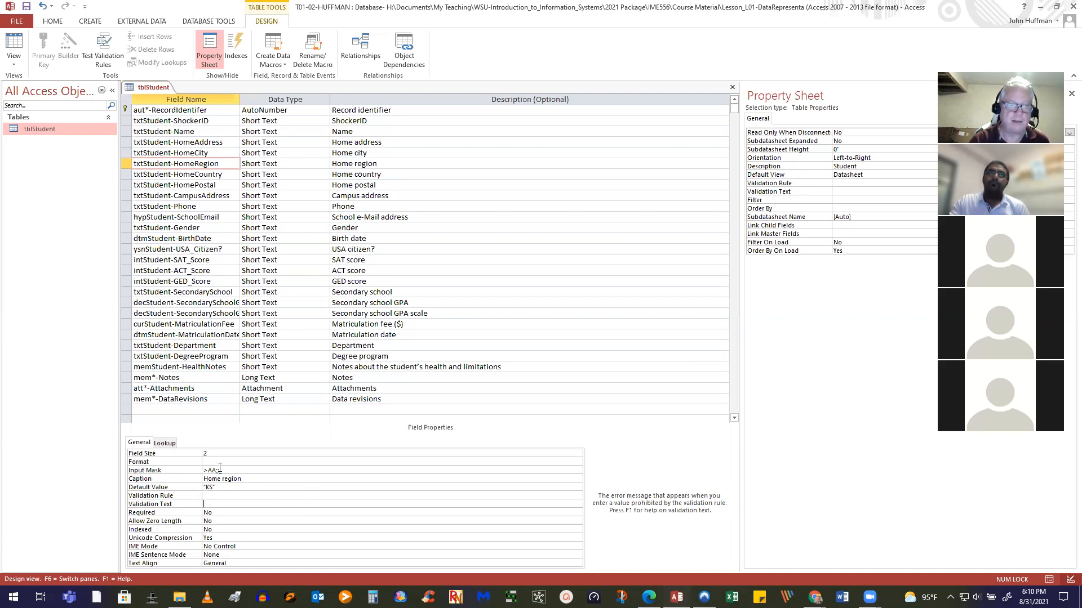
left_click(26, 7)
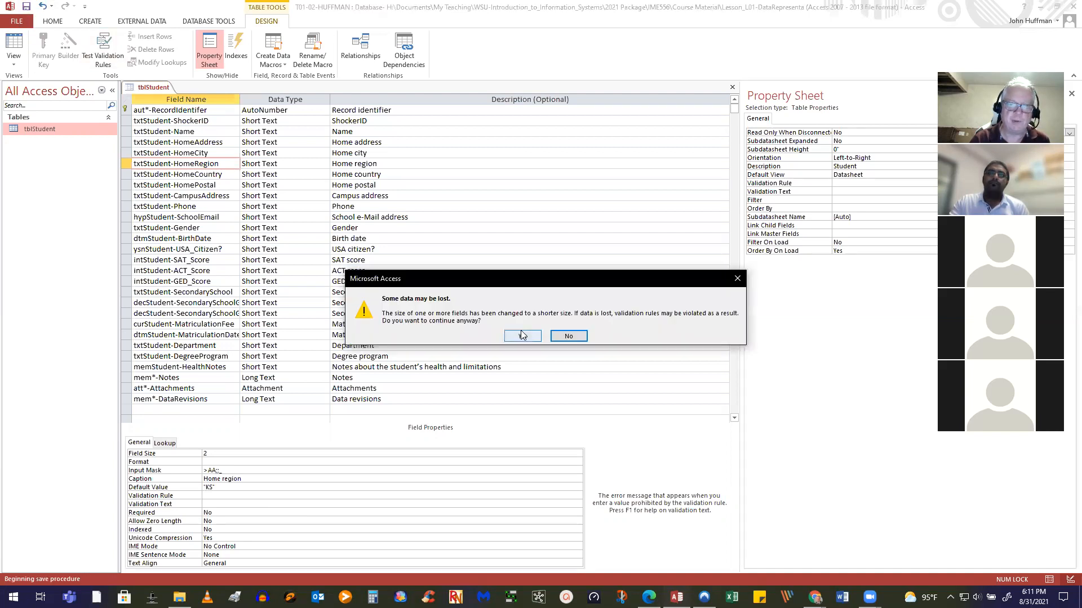
Accept the data-loss and integrity-rule warnings so tblStudent saves, then view it as a datasheet
left_click(522, 335)
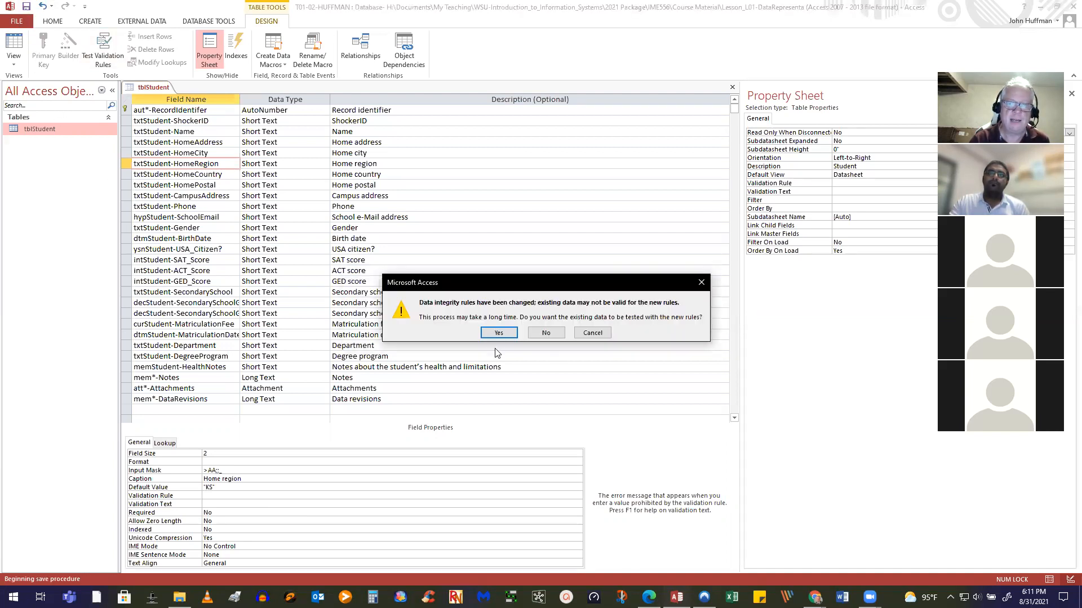
left_click(499, 333)
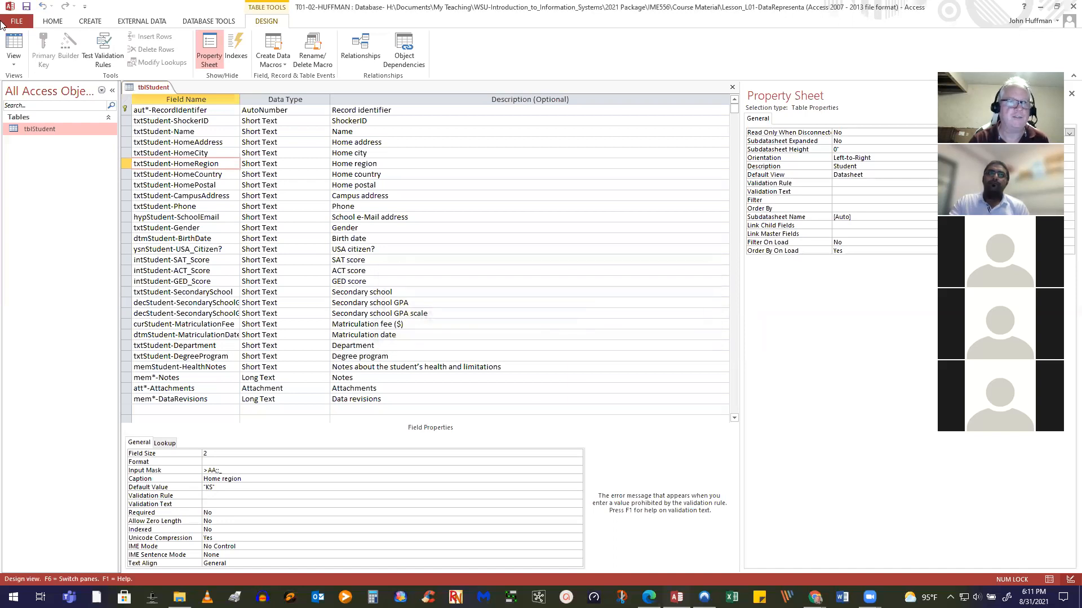
left_click(15, 49)
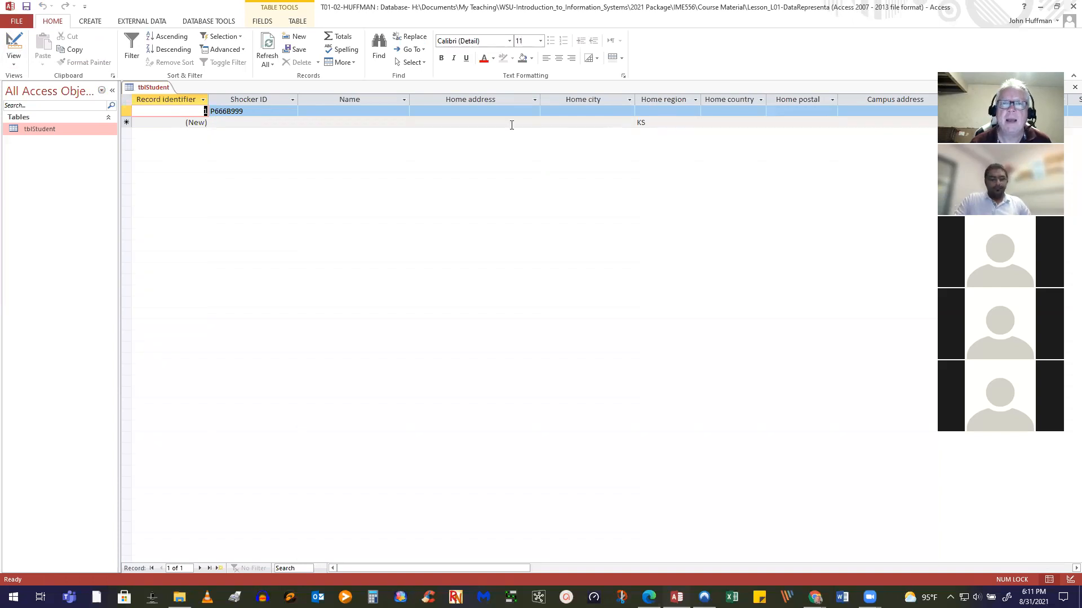
Start record 2 with Shocker ID KKPPPPPP and acknowledge the required-name warning
left_click(279, 124)
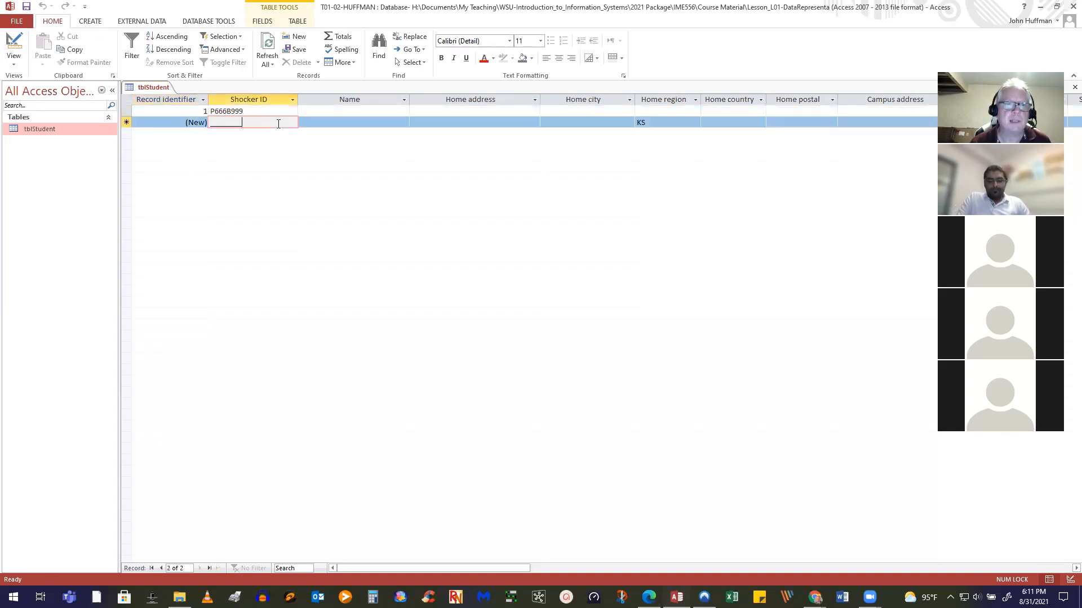
left_click(212, 123)
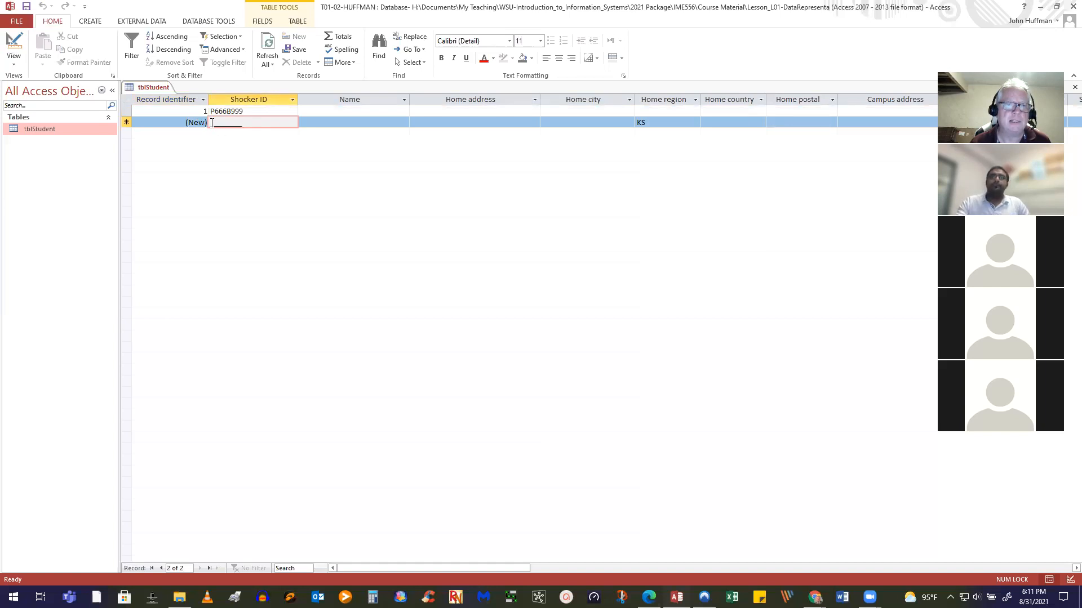
type("KK")
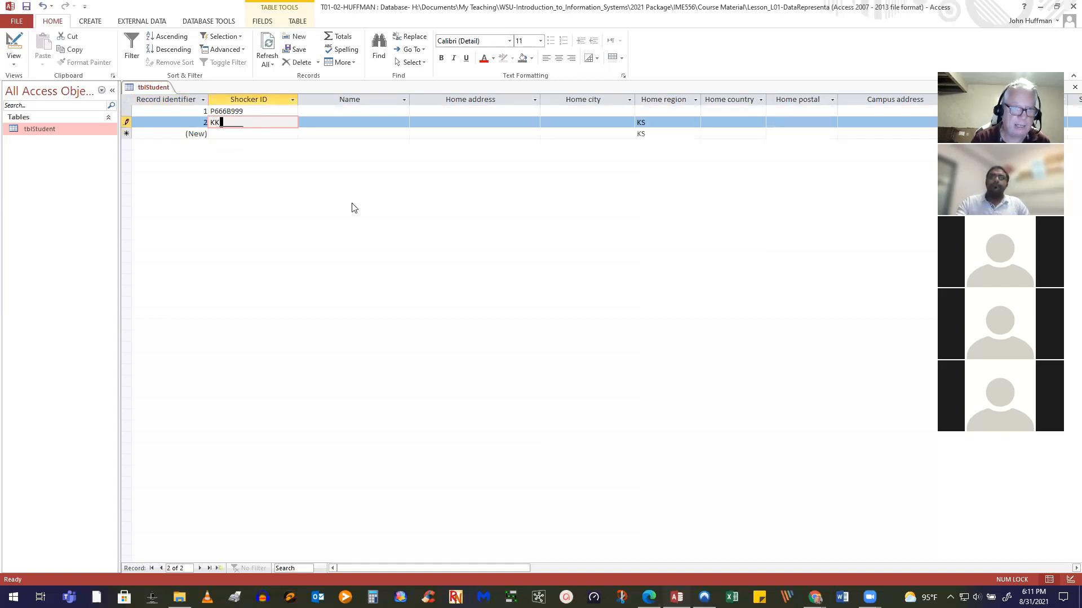
type("PPPPPP")
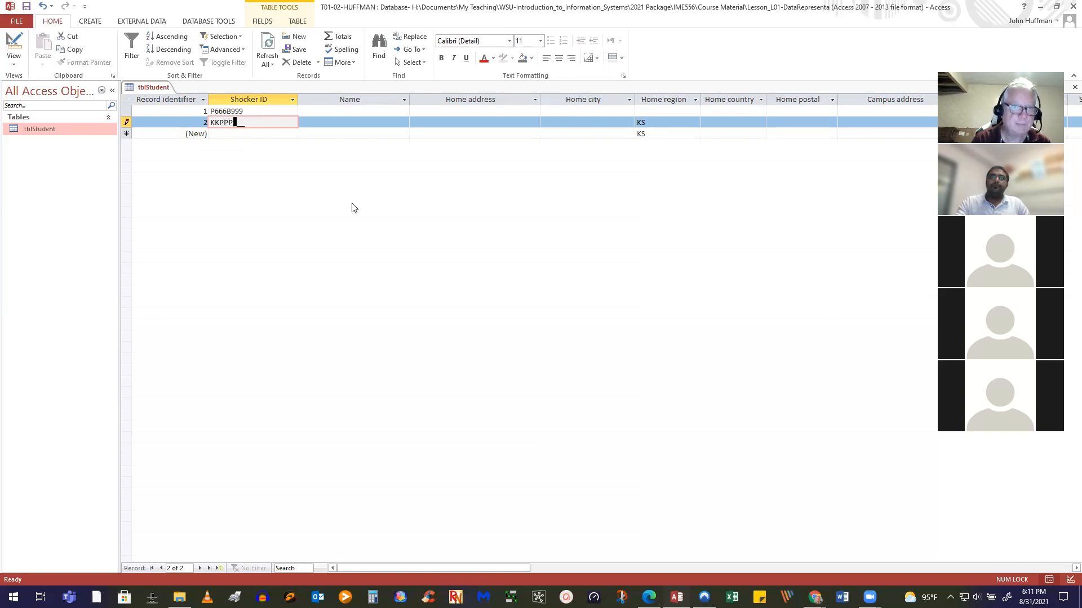
key("Tab")
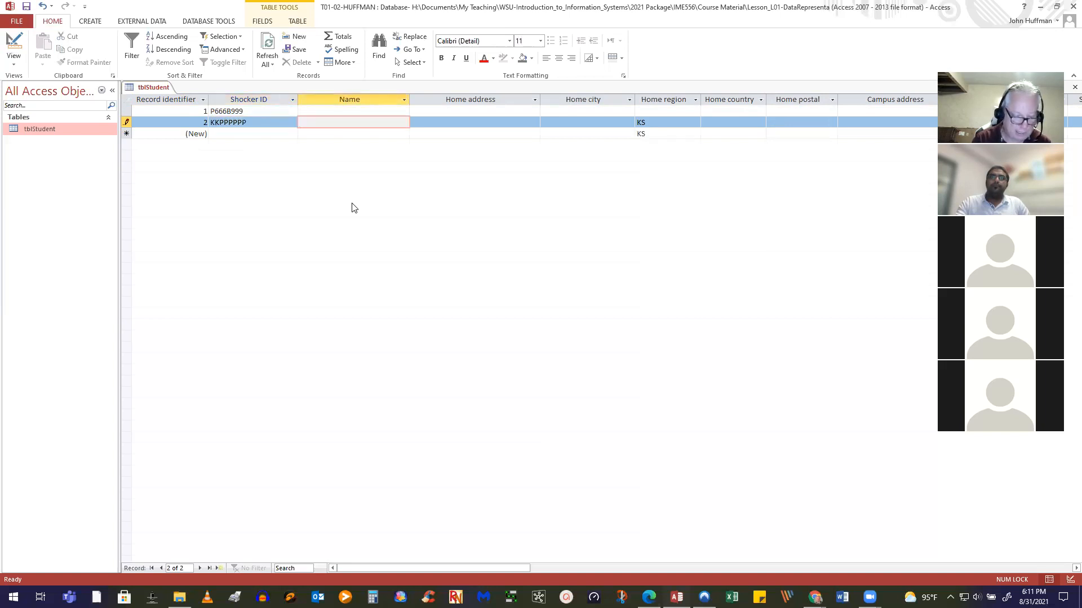
key("Tab")
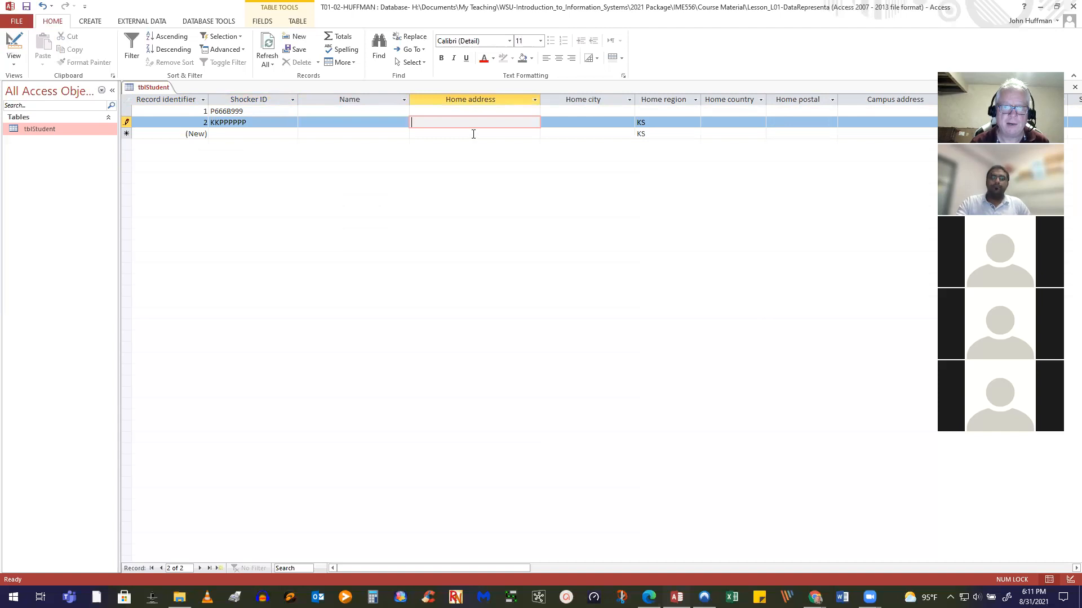
left_click(473, 133)
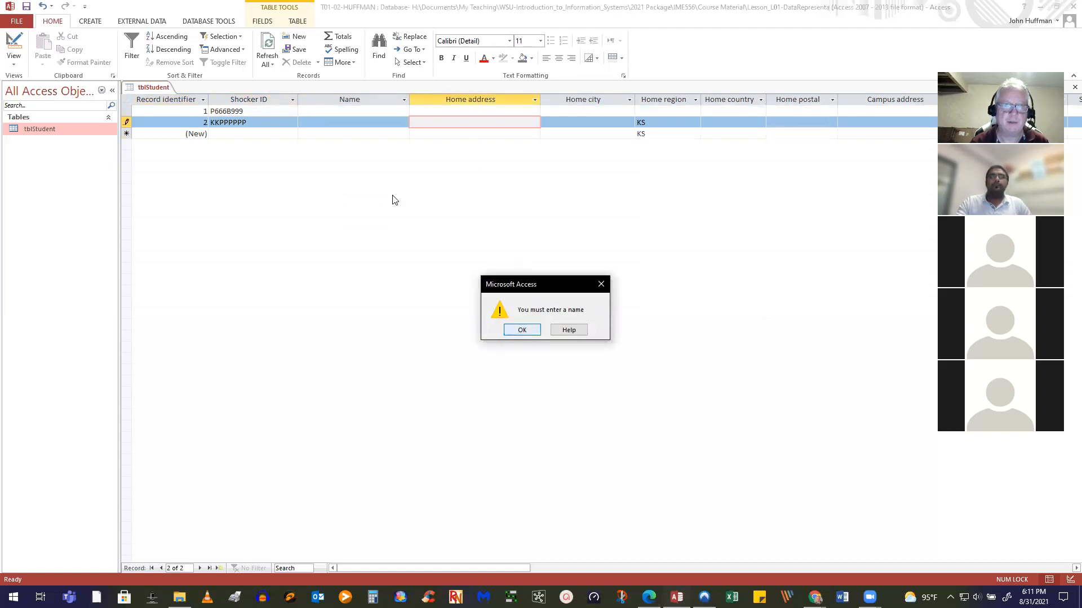
left_click(521, 330)
Enter the student's name to save record 2, then return to Design view
left_click(326, 121)
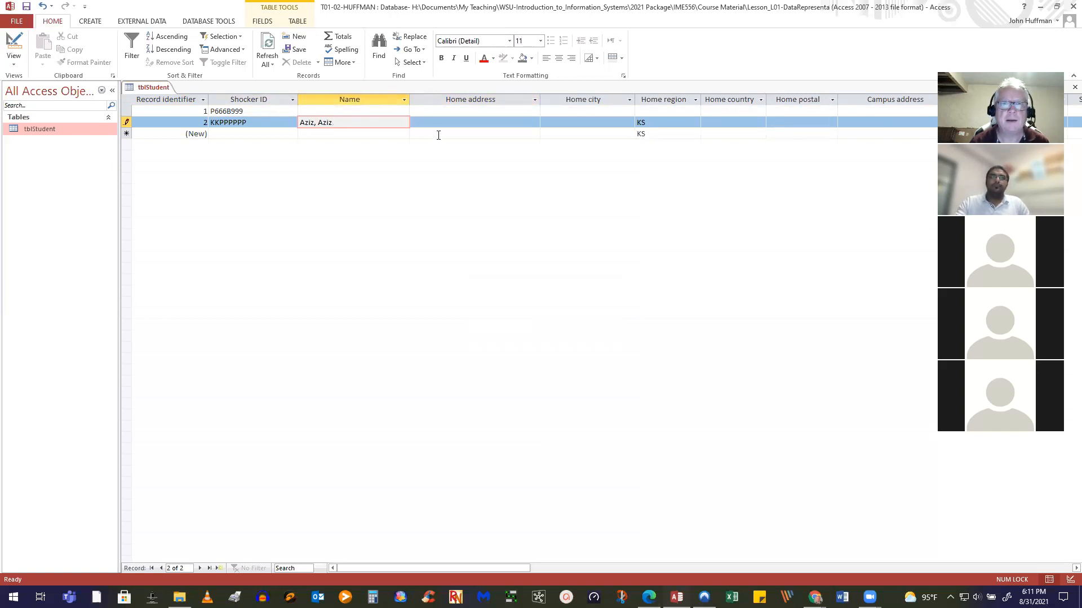
left_click(438, 134)
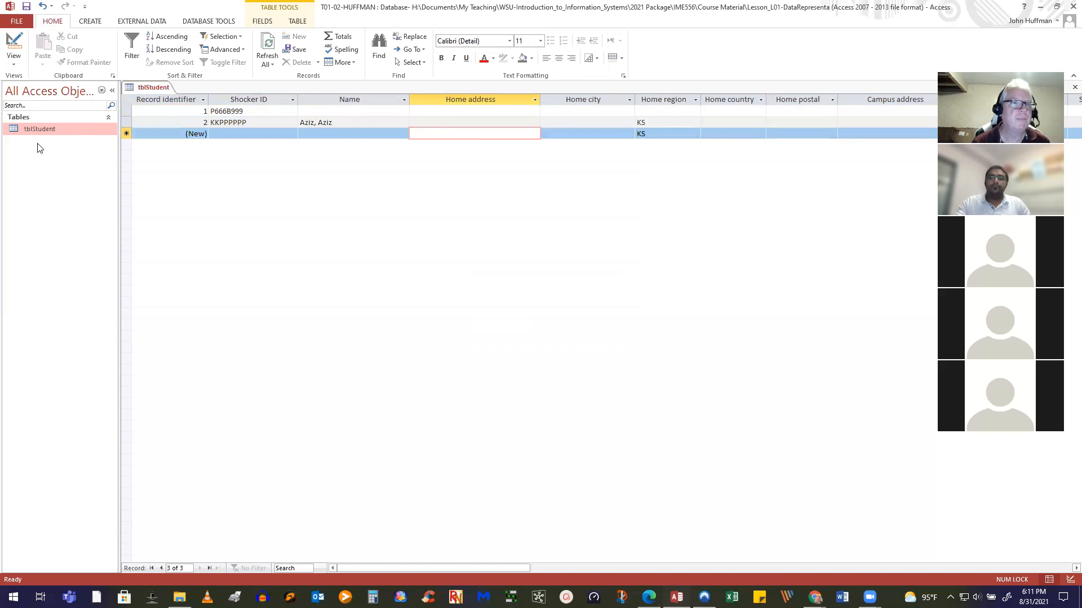
left_click(13, 45)
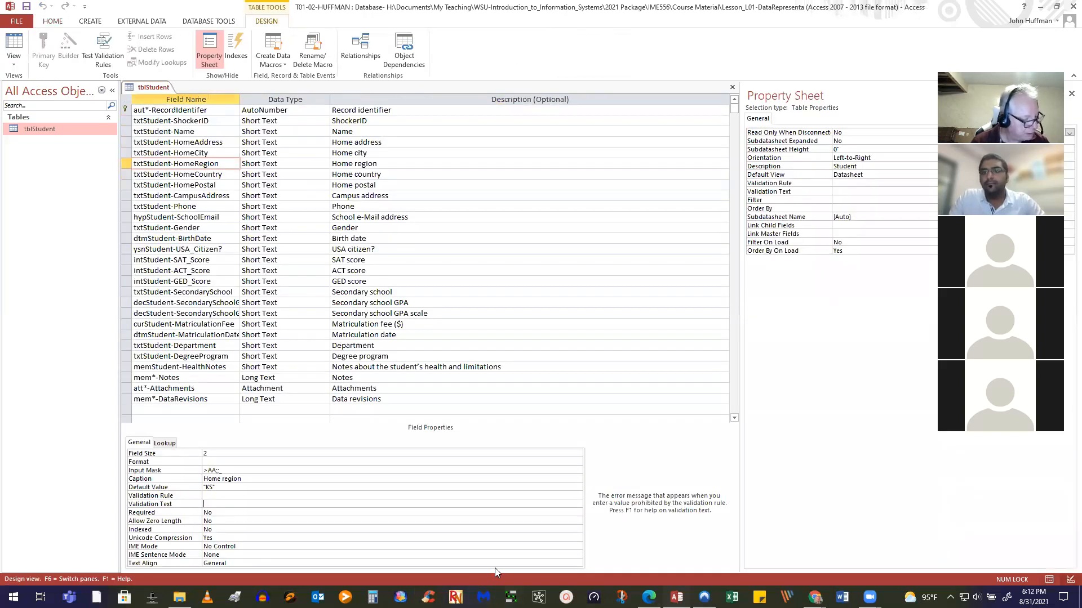
Show HomeCountry's properties and select its 255-character field size for replacement
left_click(220, 175)
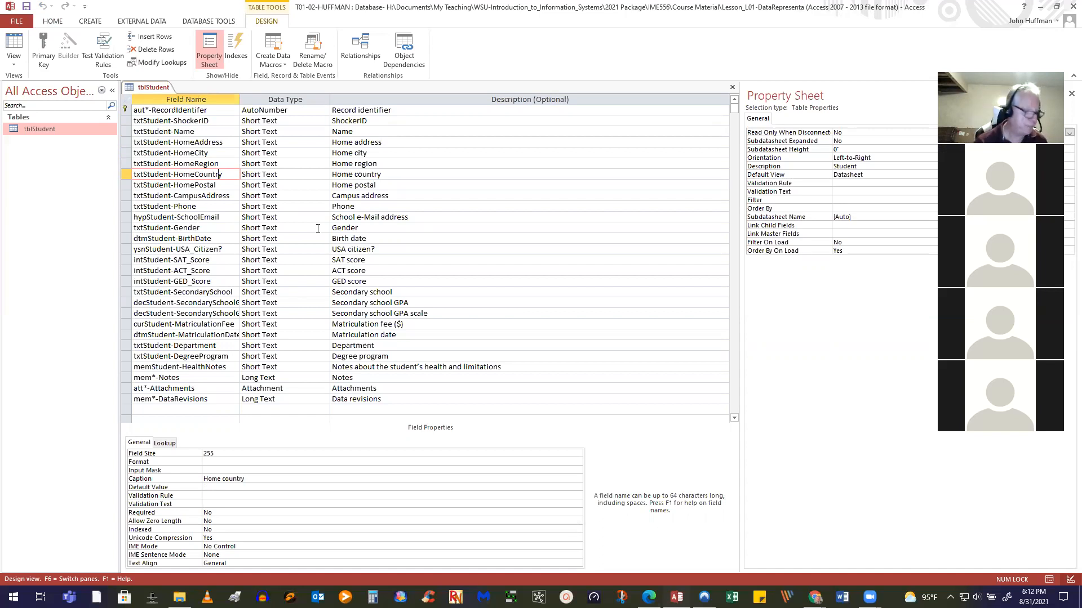
double_click(209, 455)
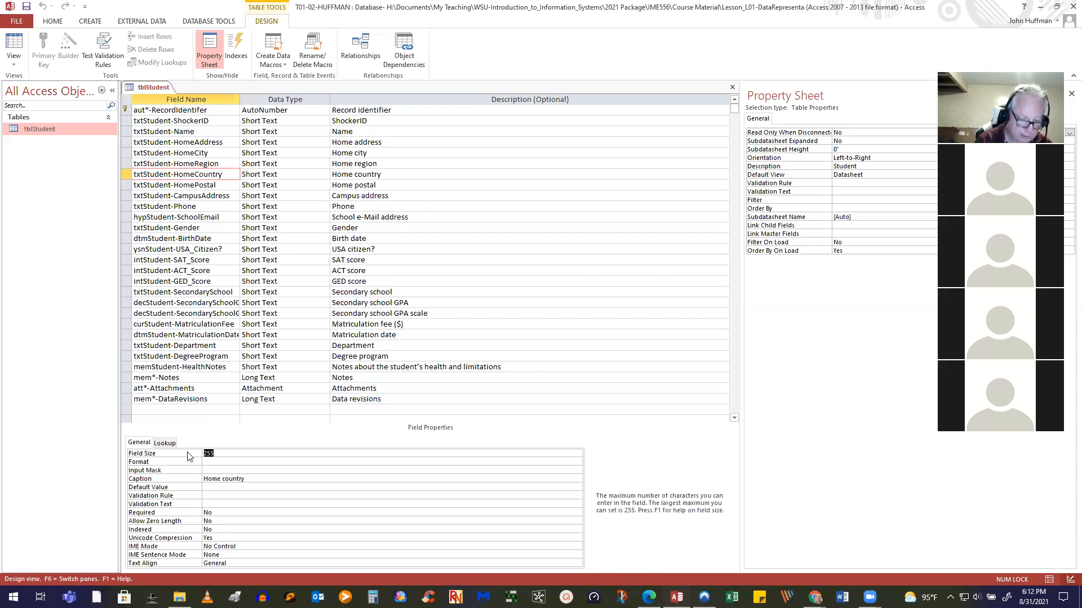
Shrink the HomeCountry field size and give it the input mask >AAaaa;;_
type("6")
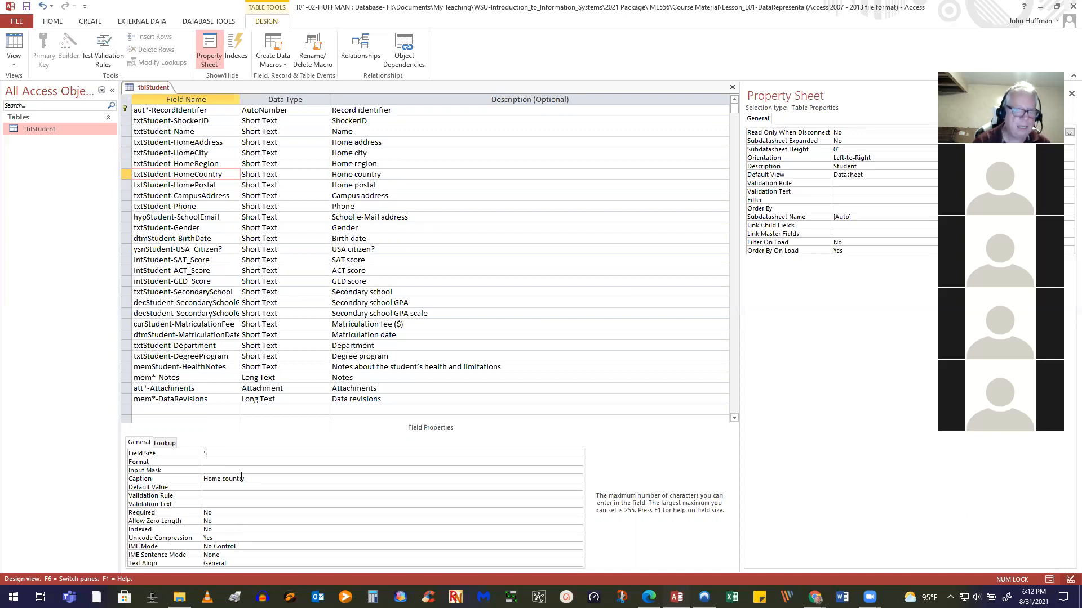
left_click(210, 470)
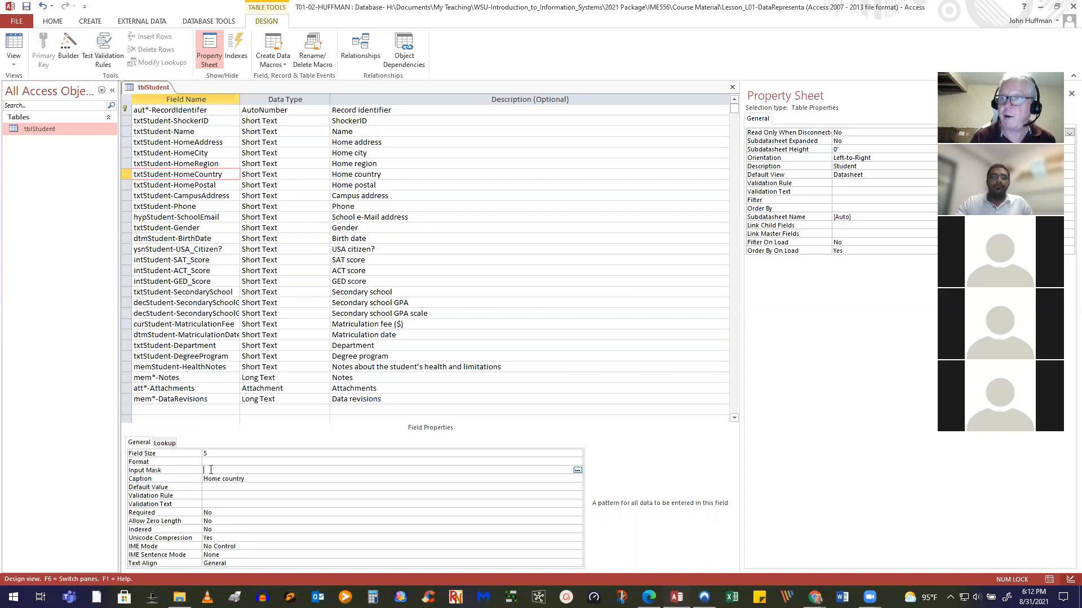
type(">")
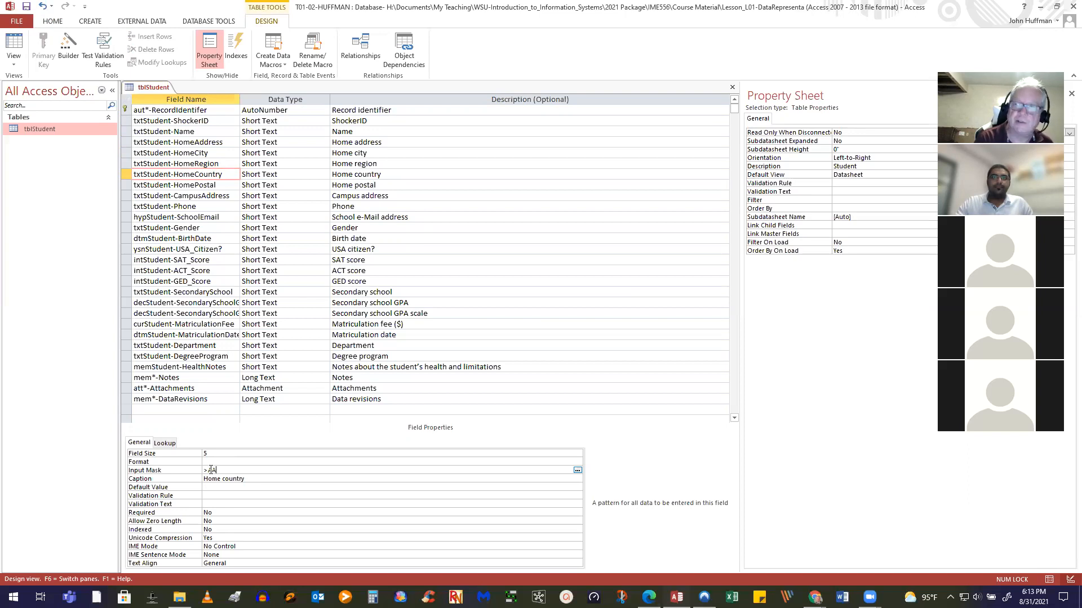
type("aaa;;_")
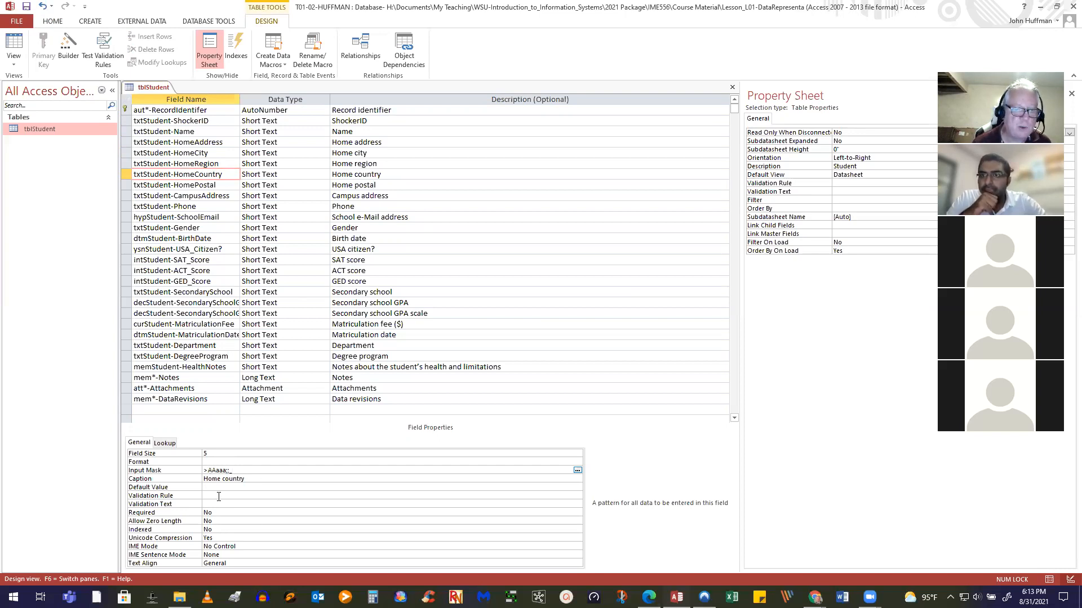
Set HomeCountry's default value to "USA"
left_click(218, 488)
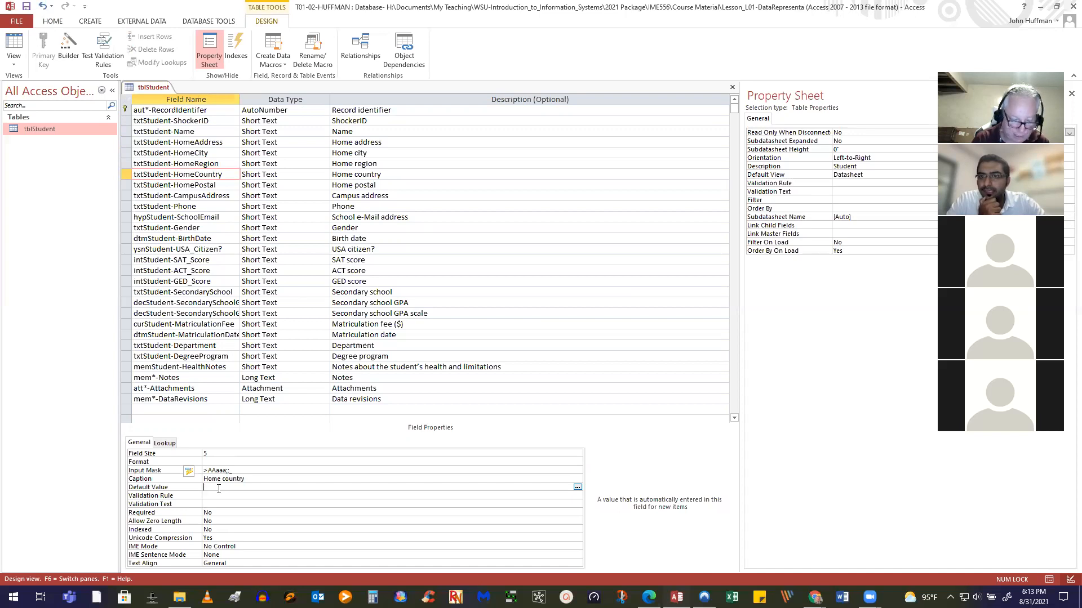
type("USA")
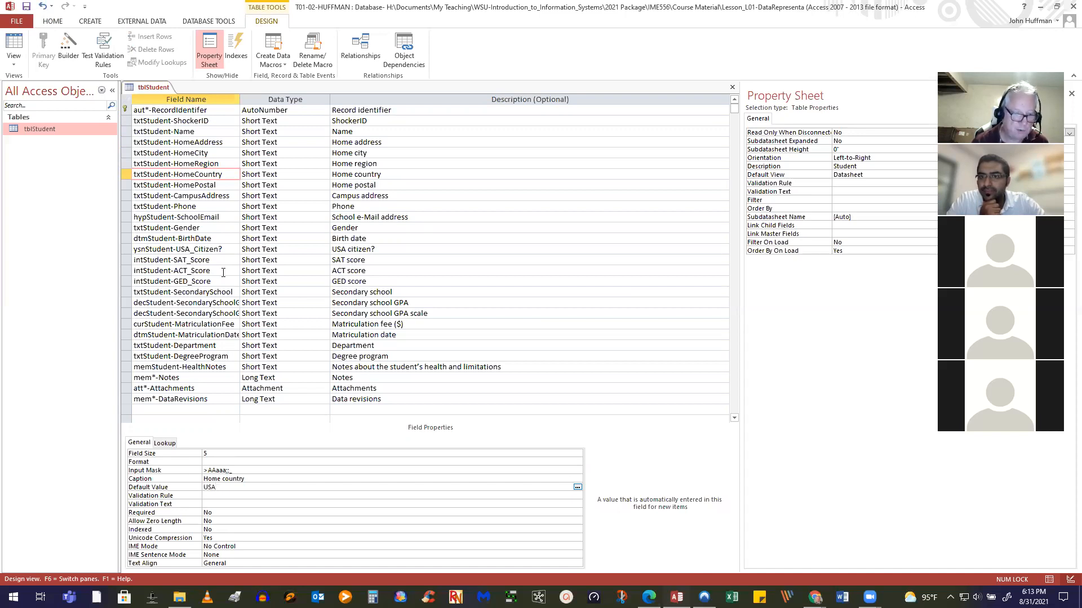
key("Return")
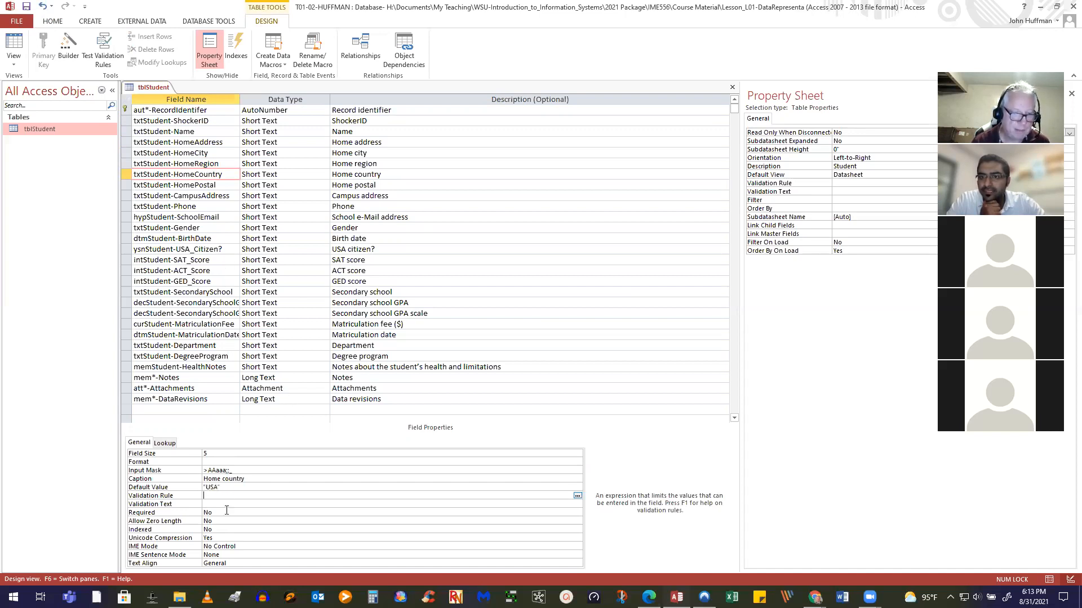
Save the design, accepting the data-loss warning, and show the two records as a datasheet
left_click(26, 6)
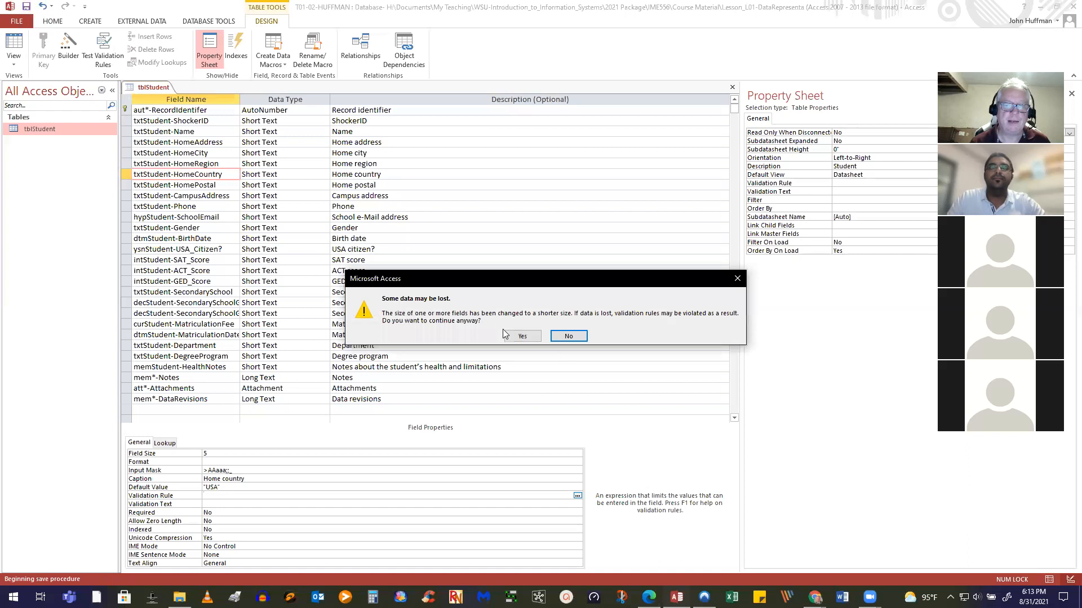
left_click(519, 336)
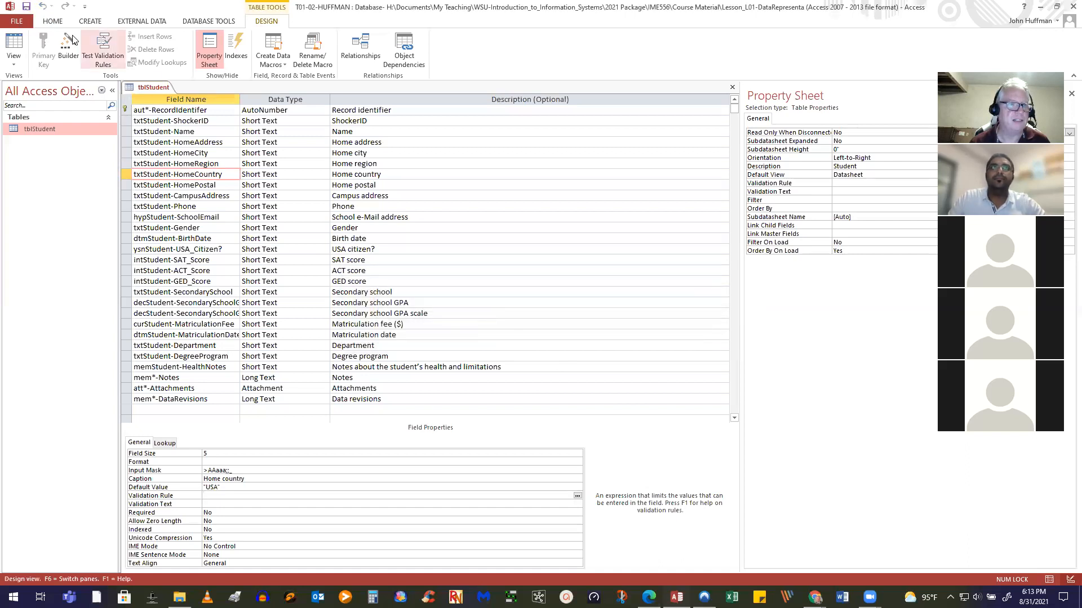
left_click(14, 45)
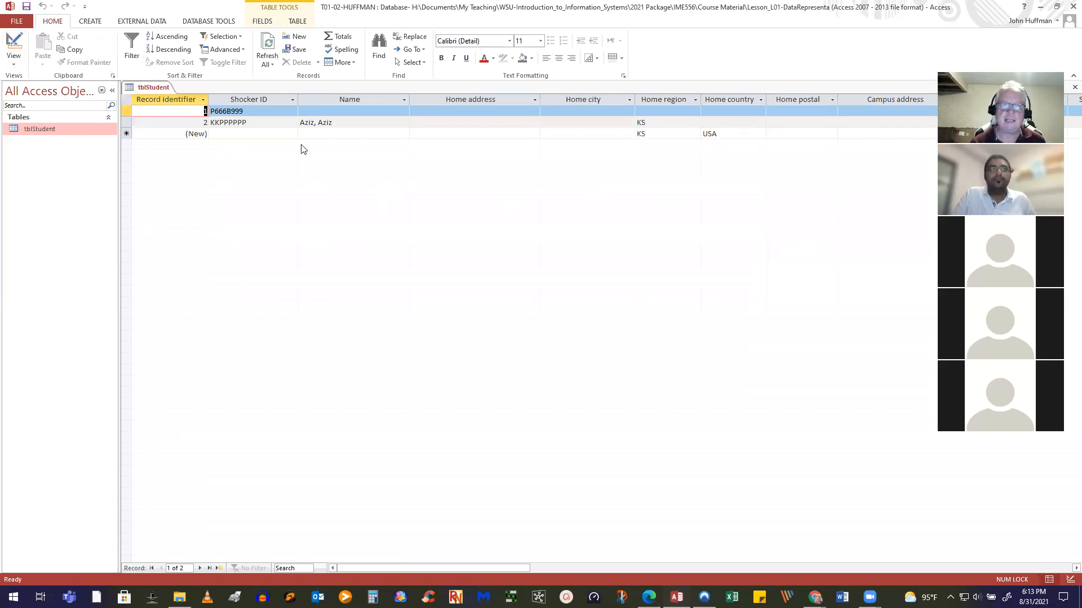
Add a third record with Shocker ID HHHHHHHH and name 'hhhh'
left_click(209, 132)
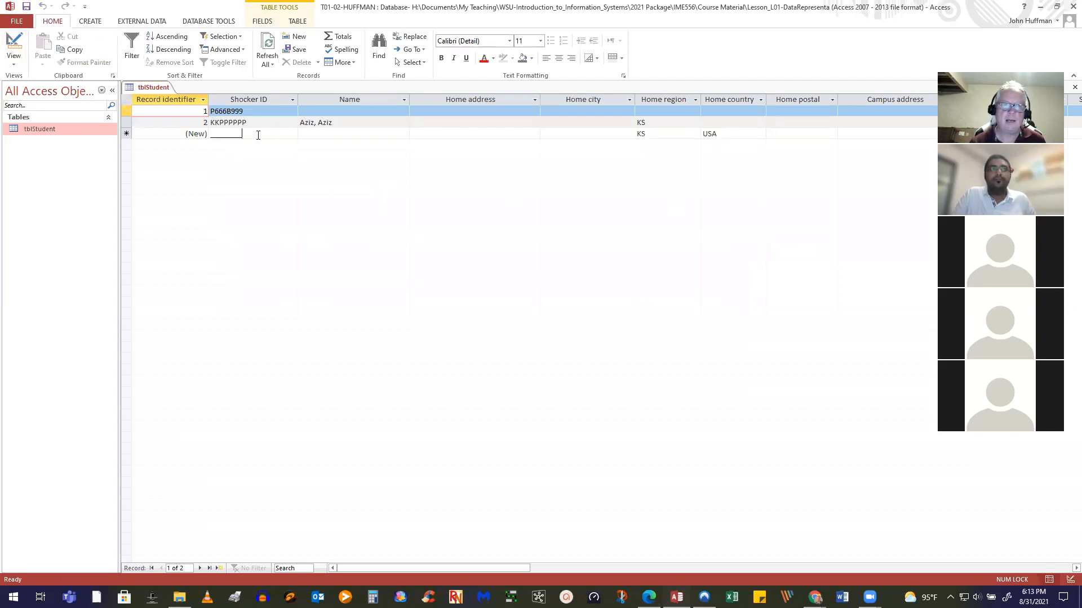
left_click(211, 133)
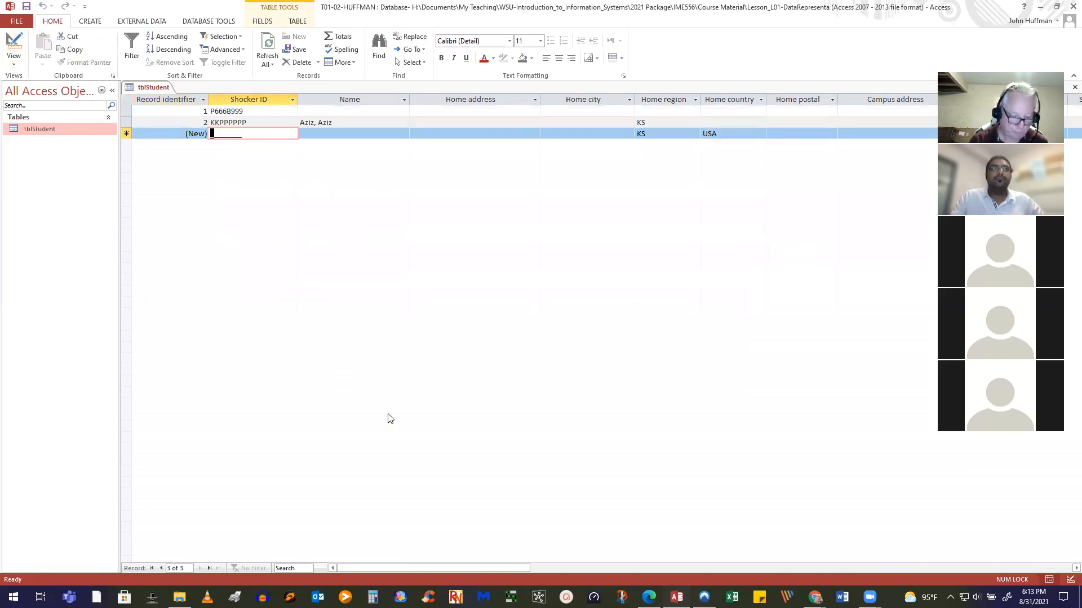
type("HHHHHHHH")
key("Tab")
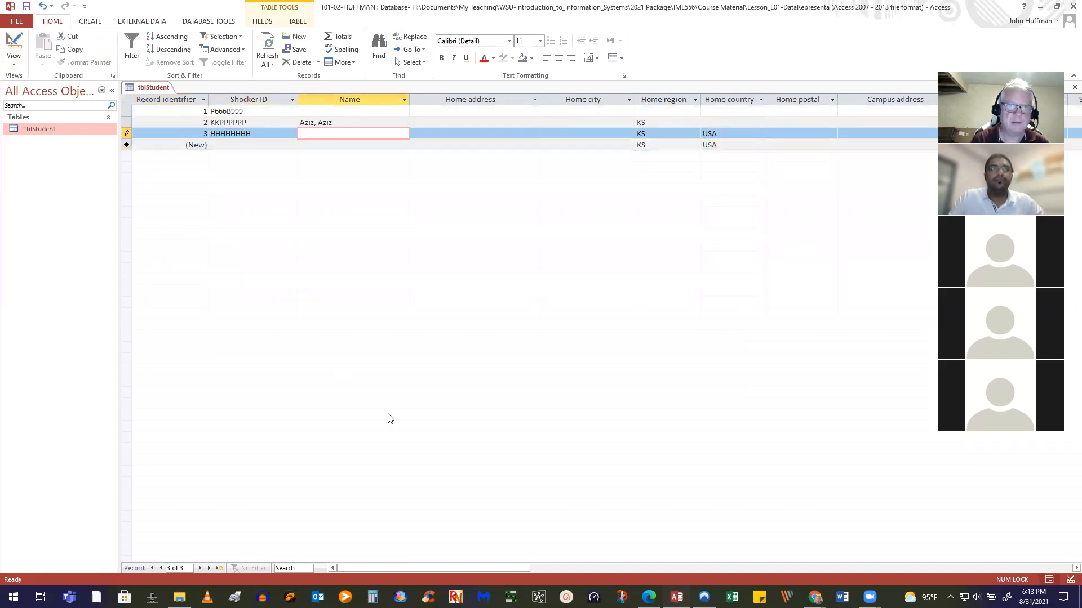
type("hhhh")
key("Tab")
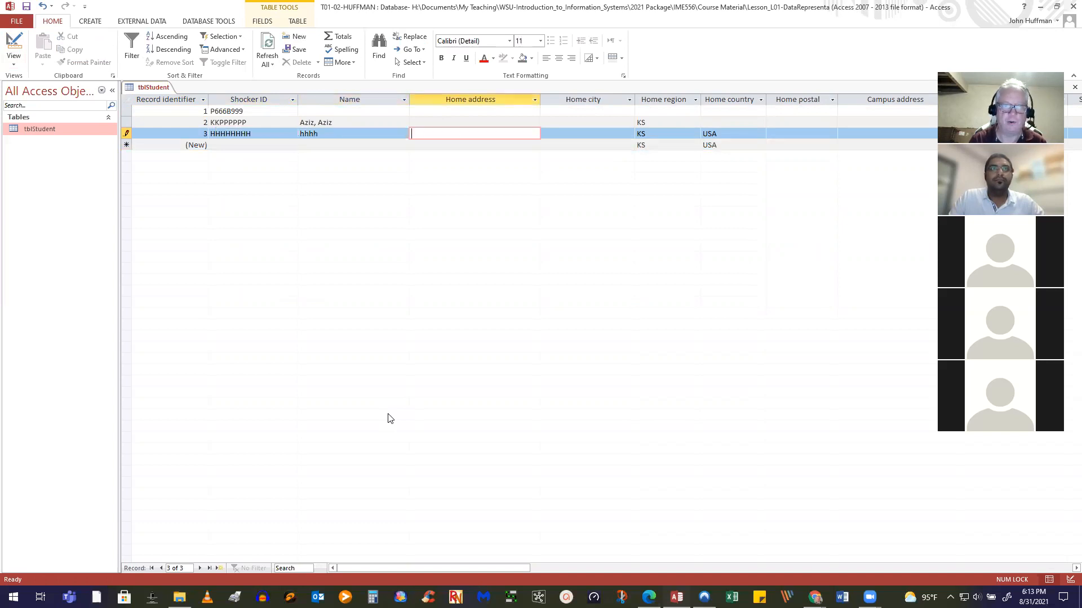
Replace the default Home country USA with FRN, then start trimming it back
key("Tab")
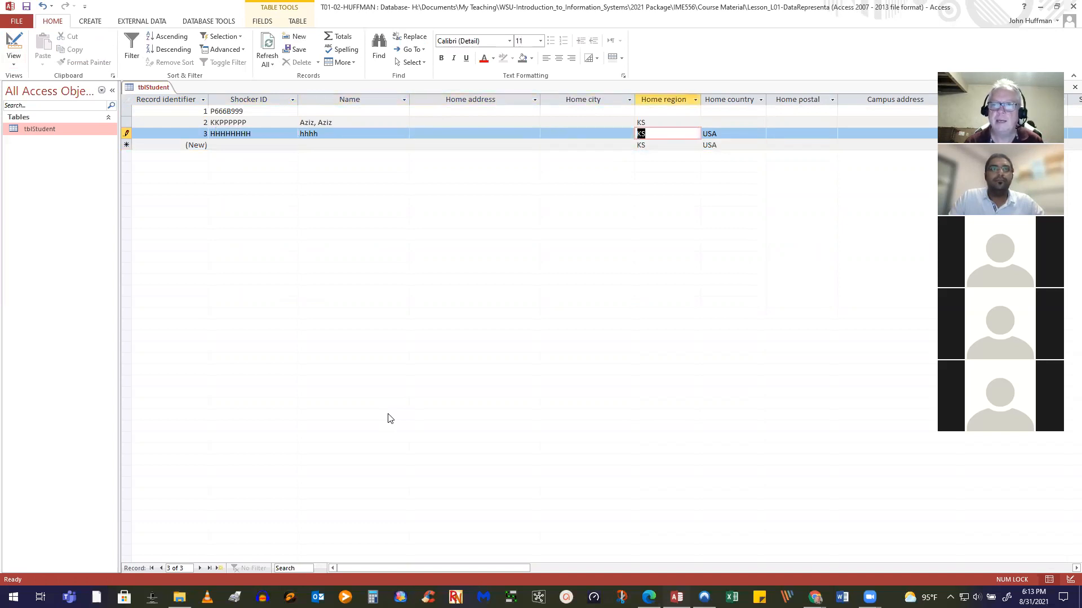
key("Tab")
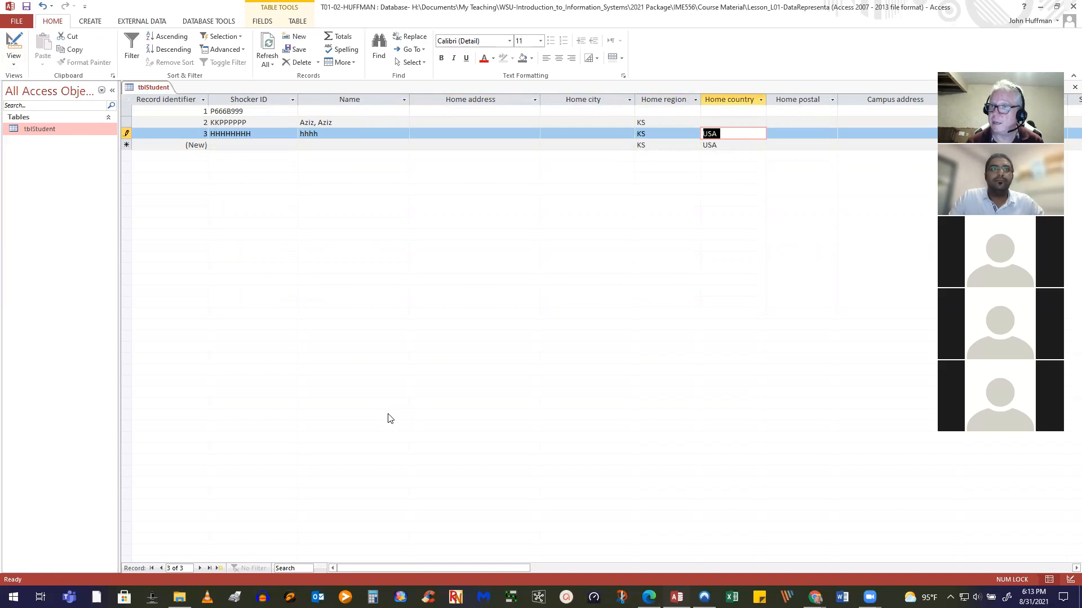
key("Delete")
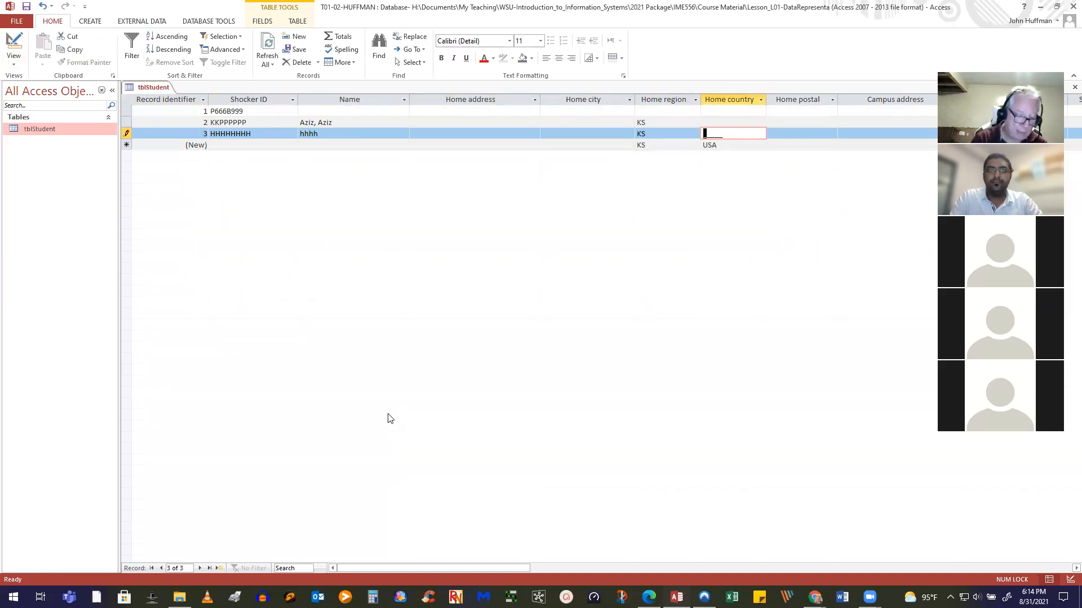
type("FR")
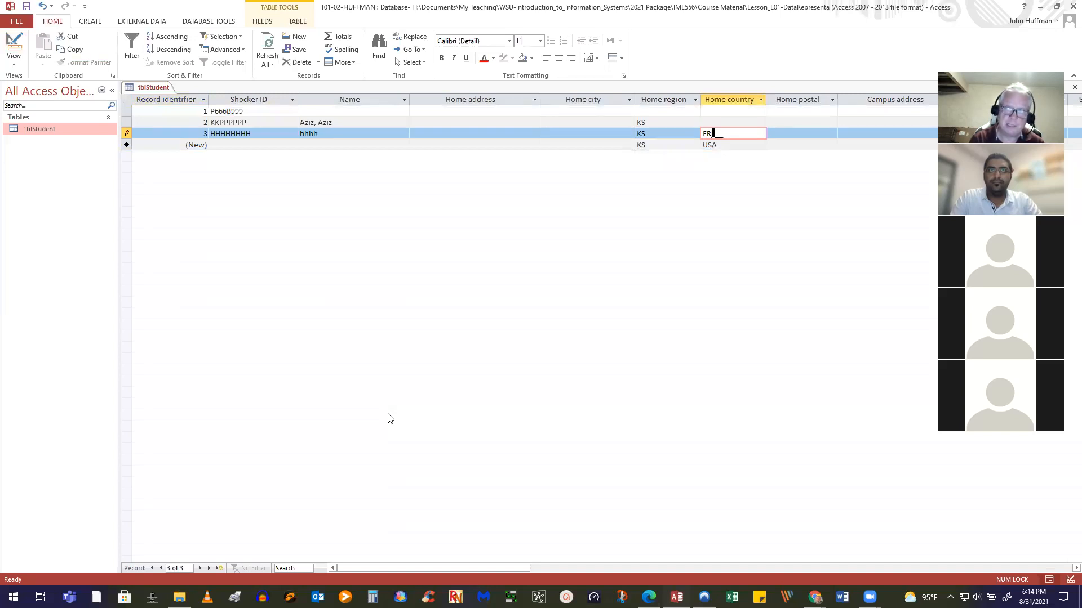
type("N")
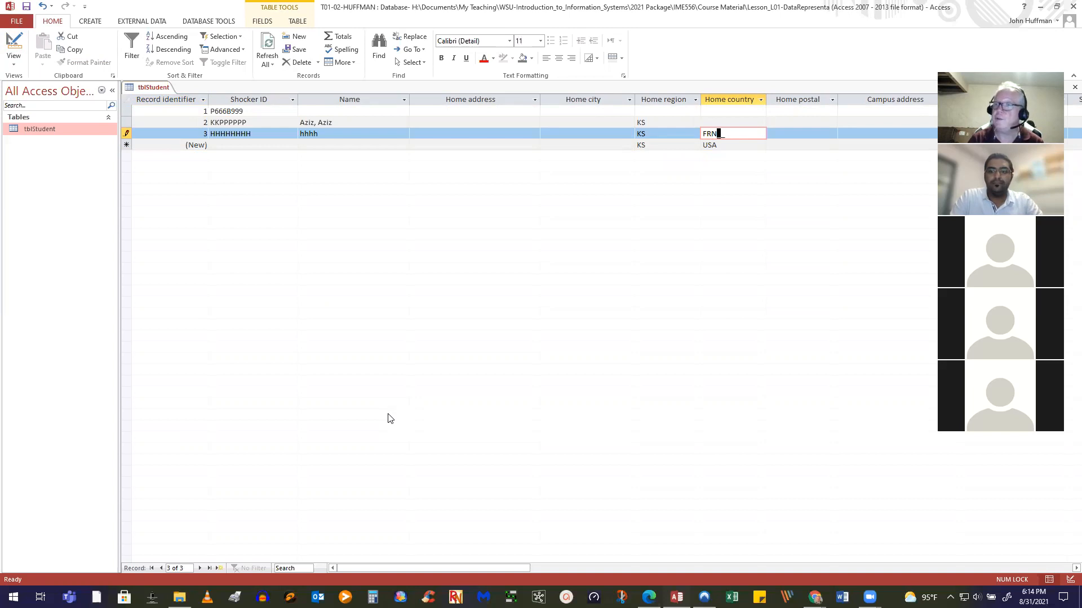
left_click(780, 136)
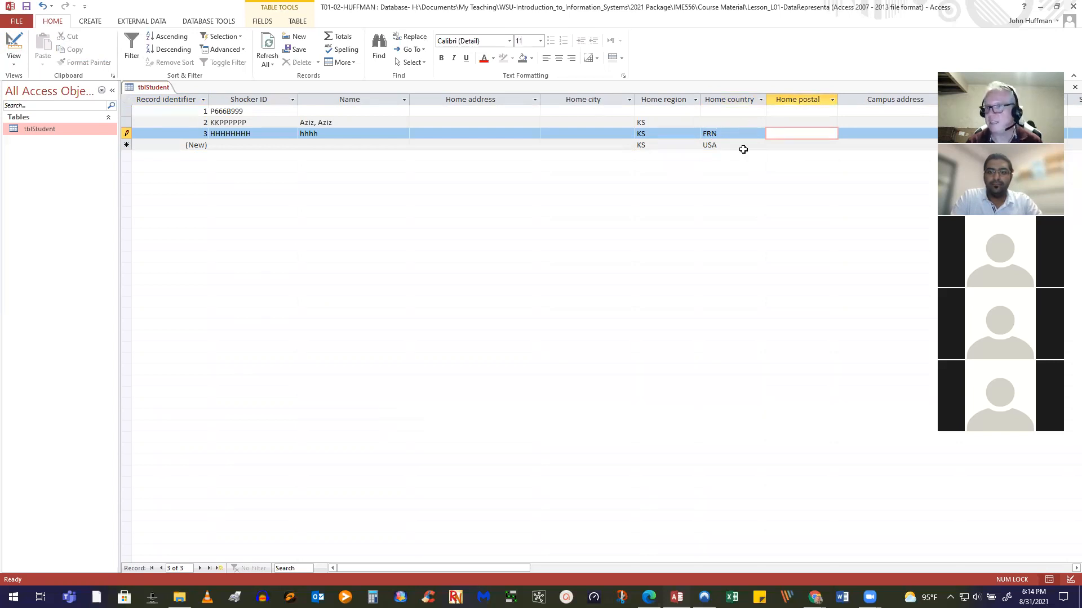
left_click(719, 134)
key("BackSpace")
key("BackSpace")
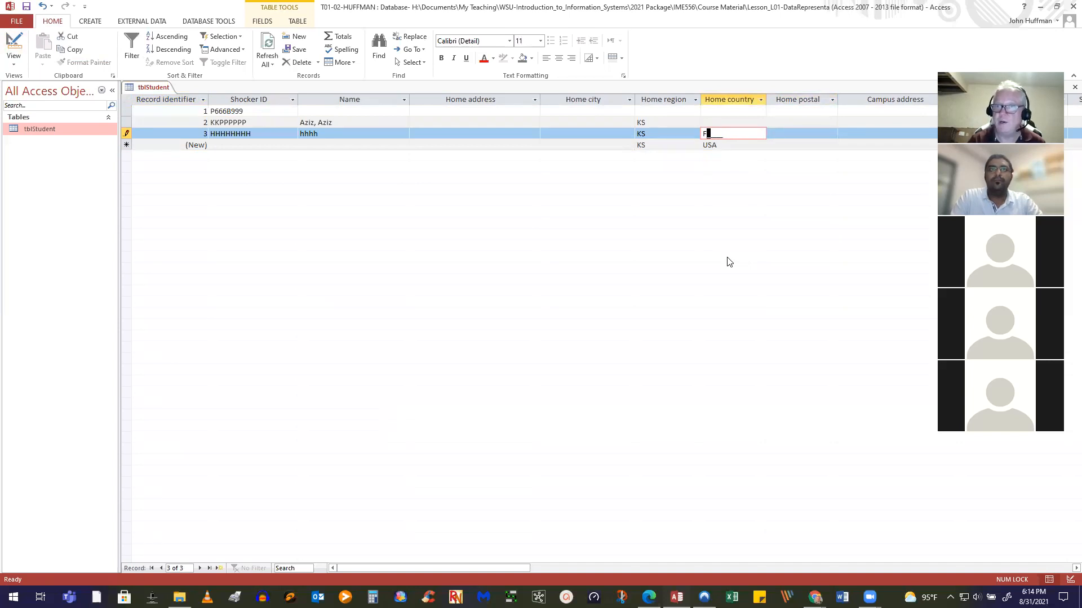
Try a one-letter Home country, dismiss the input mask error, and complete it as FKK66
left_click(790, 135)
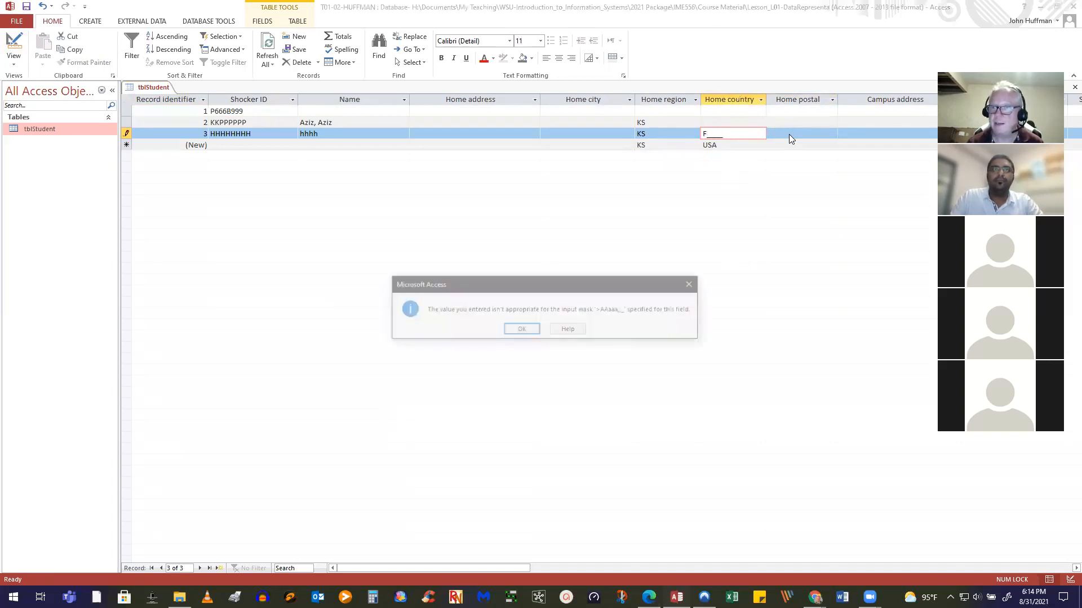
left_click(521, 330)
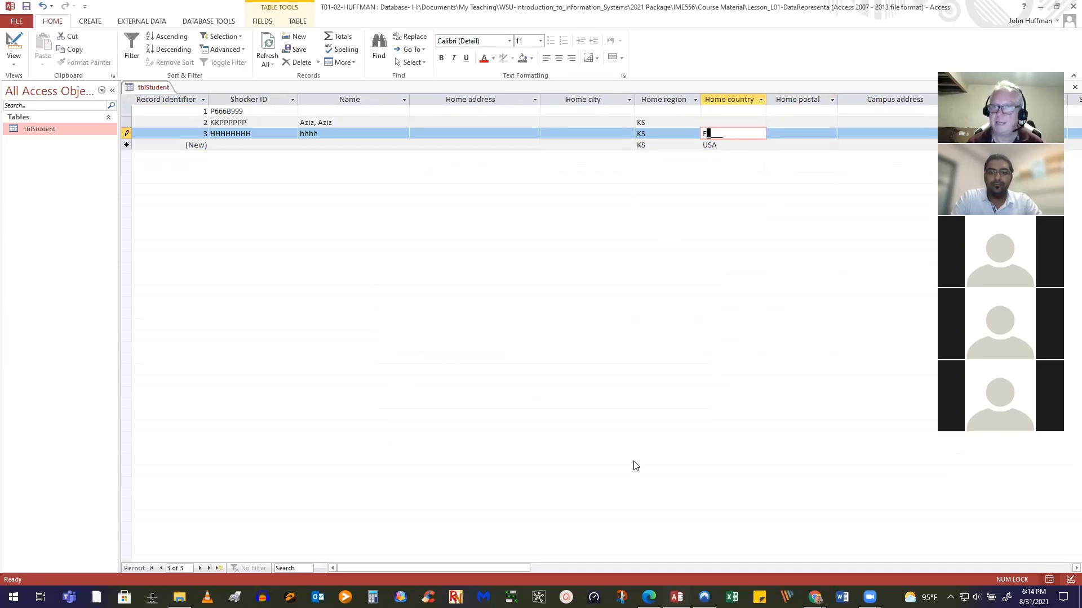
type("K")
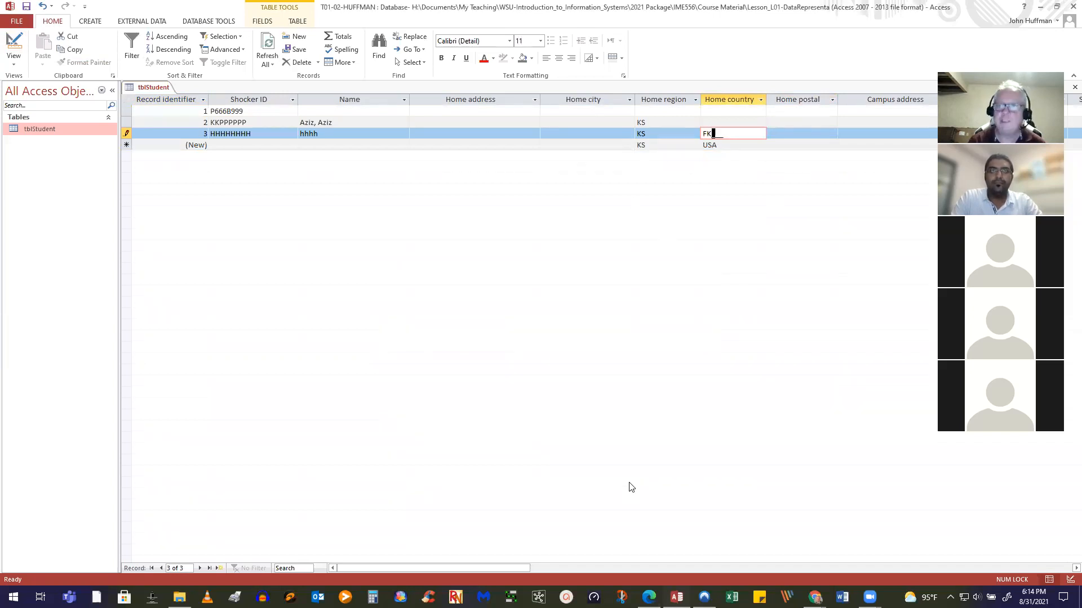
type("K")
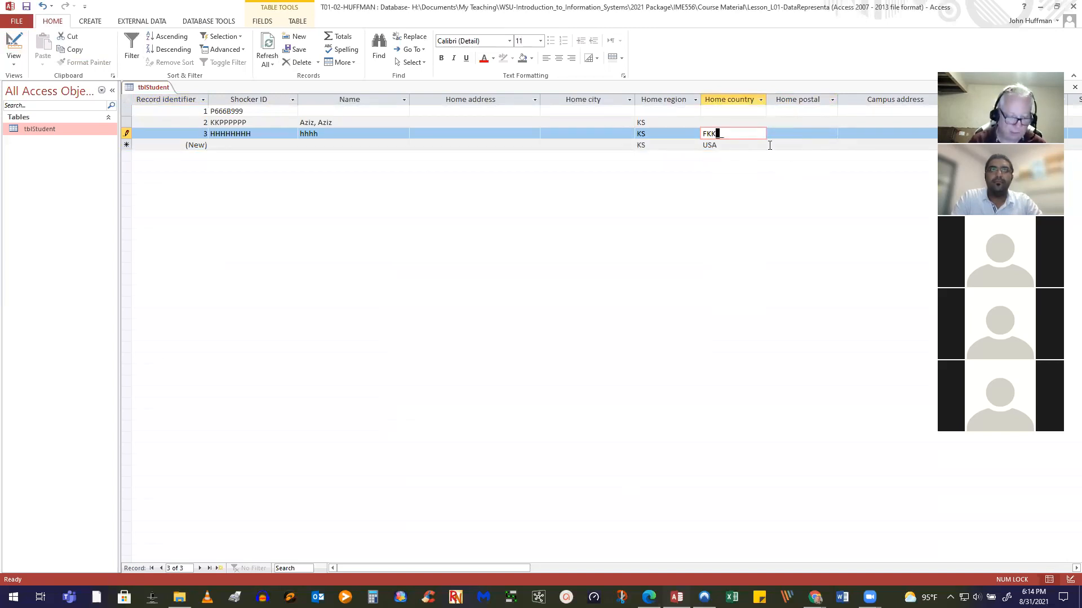
type("66")
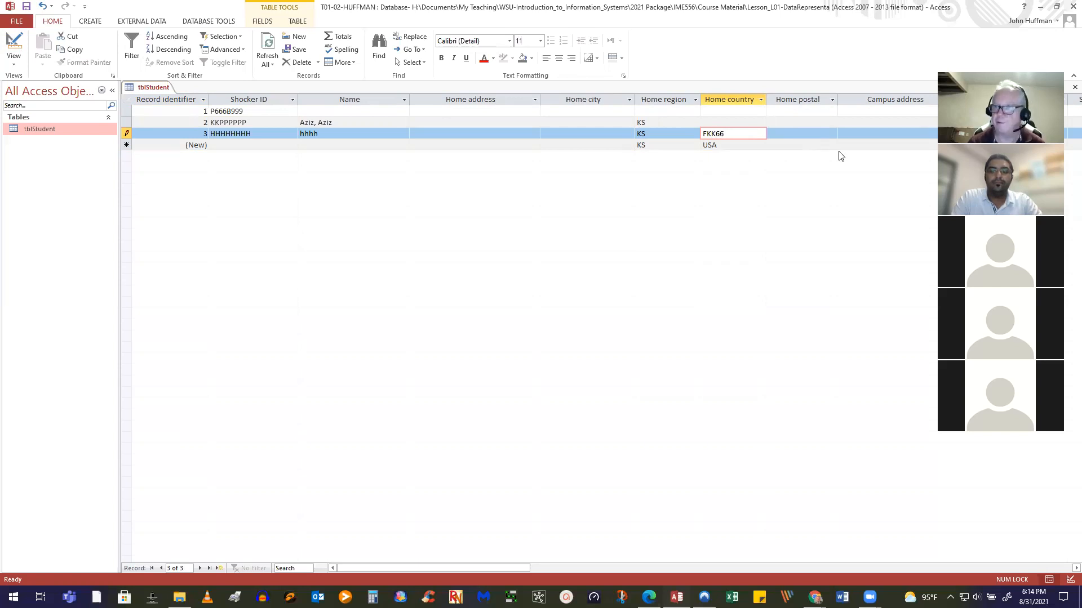
left_click(796, 136)
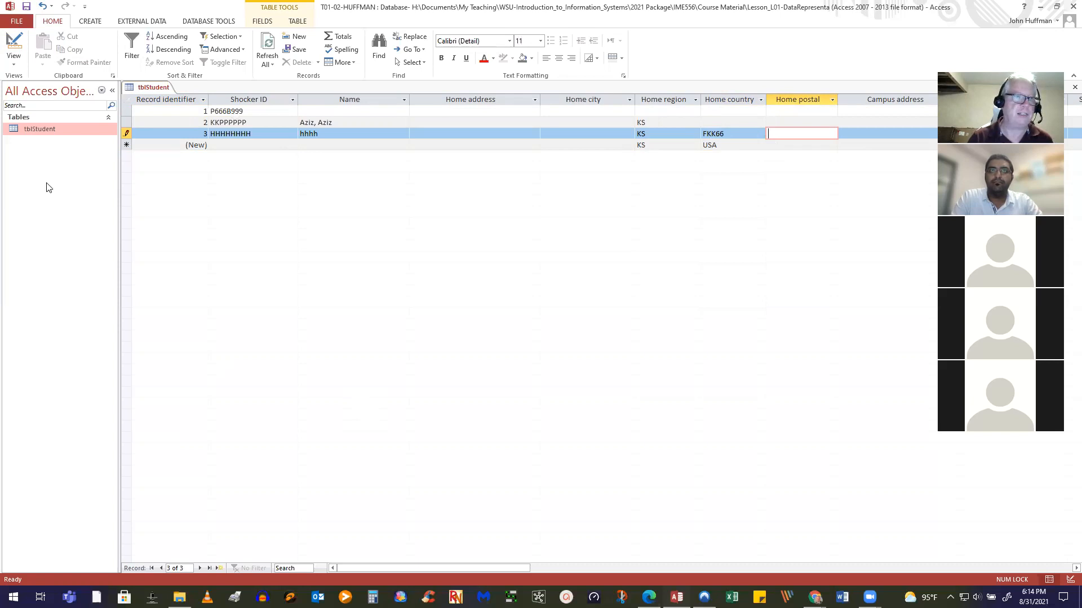
Back in Design view, inspect Home country's input mask >AAaaa;;_ through its context menu
left_click(15, 45)
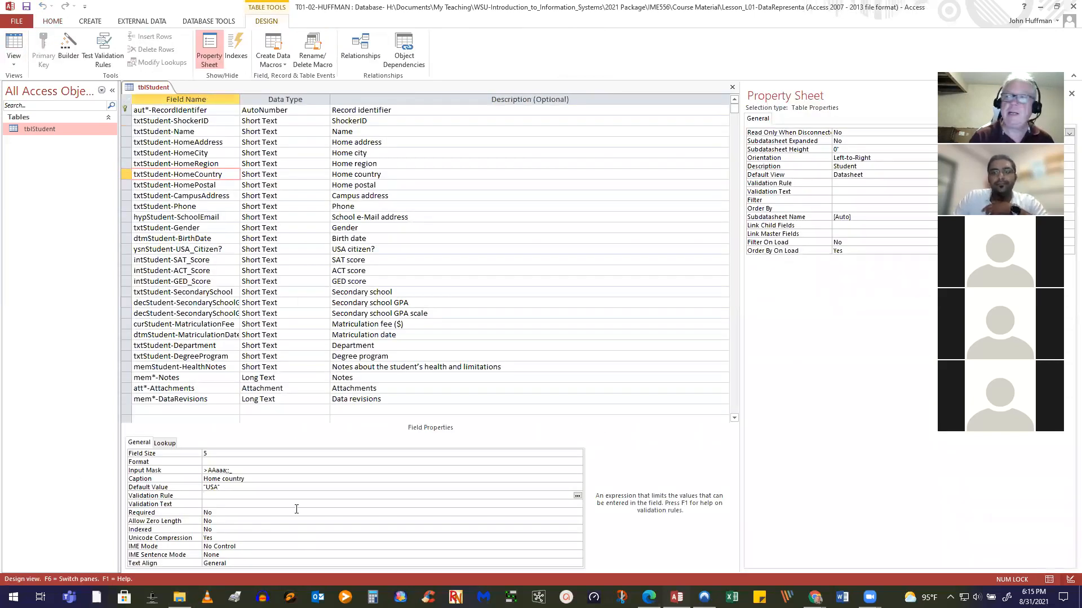
left_click(271, 469)
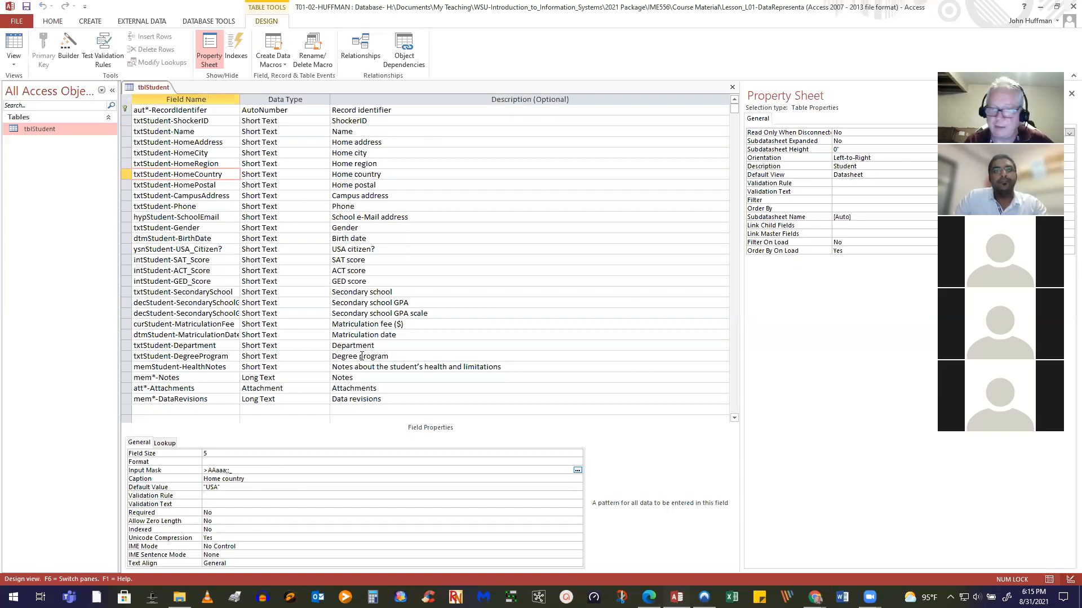
right_click(269, 470)
left_click(343, 470)
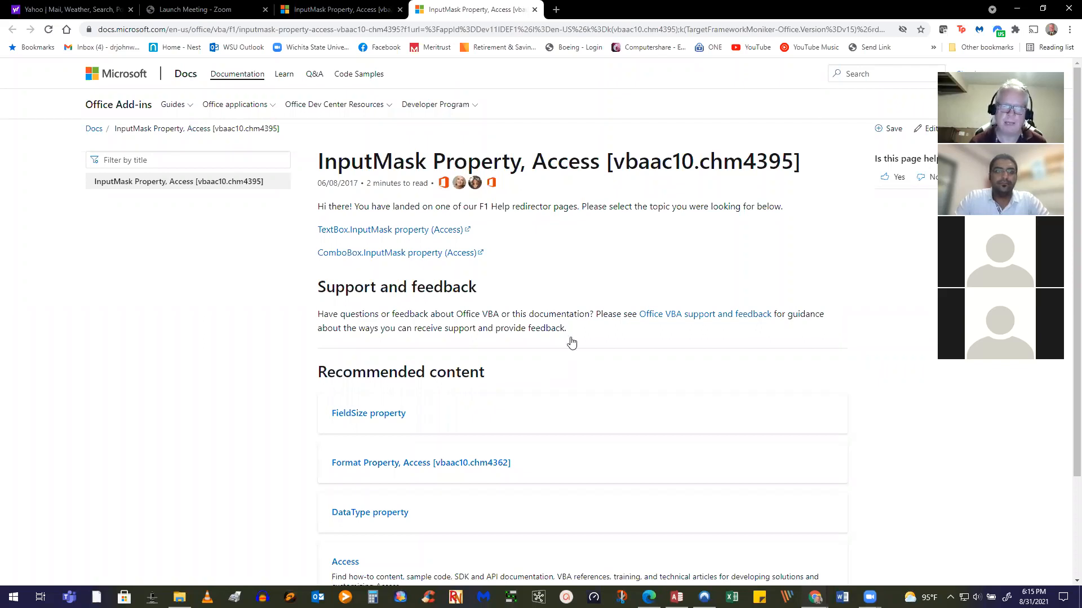
Browse the InputMask help page and open the TextBox.InputMask property article
scroll(571, 343, "down", 1)
scroll(572, 343, "down", 1)
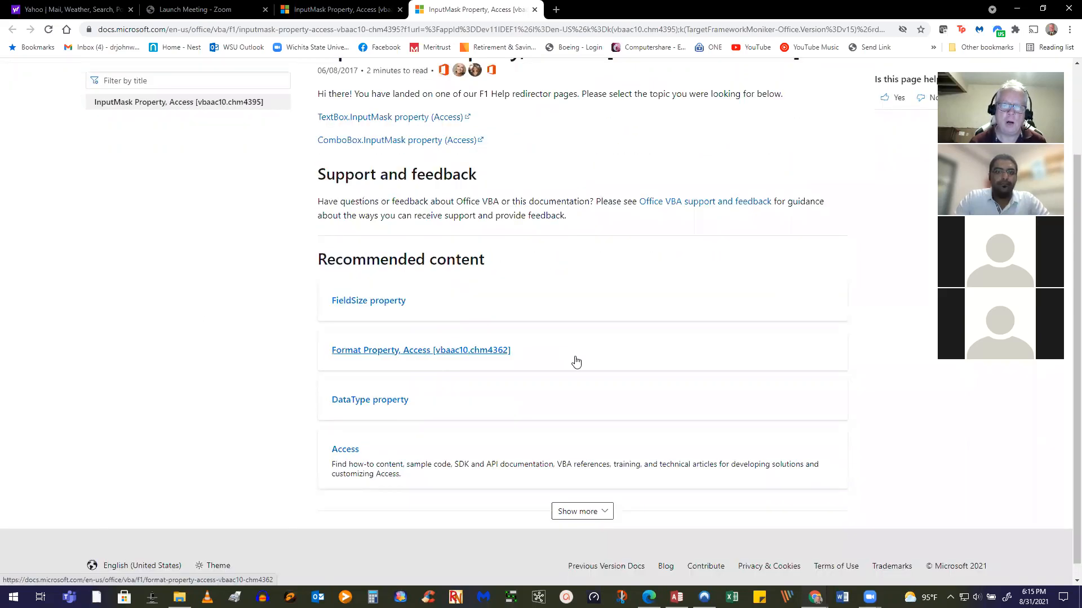
scroll(577, 367, "up", 1)
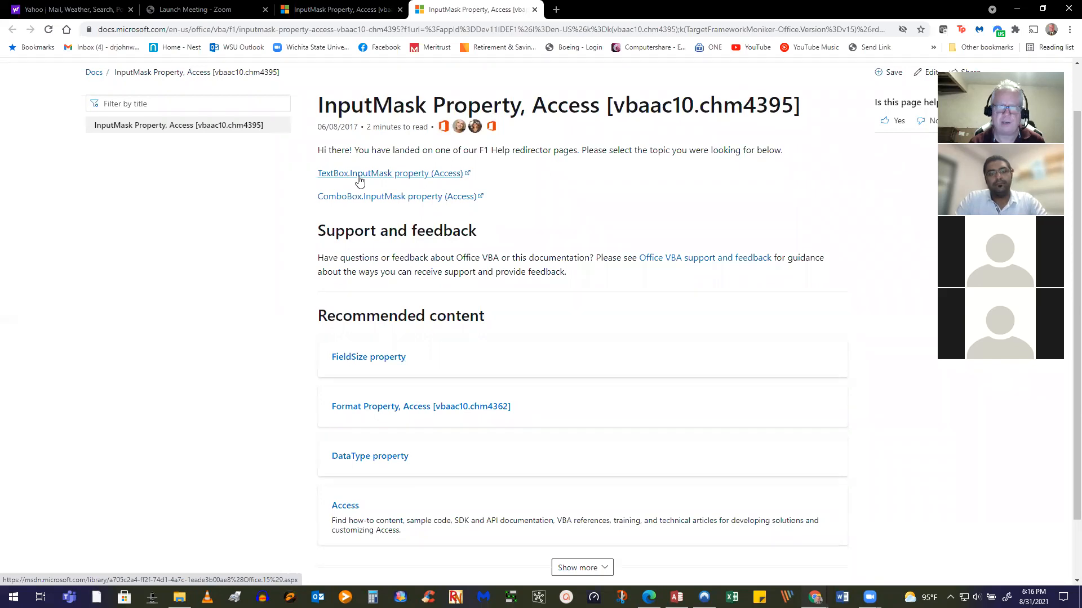
left_click(359, 181)
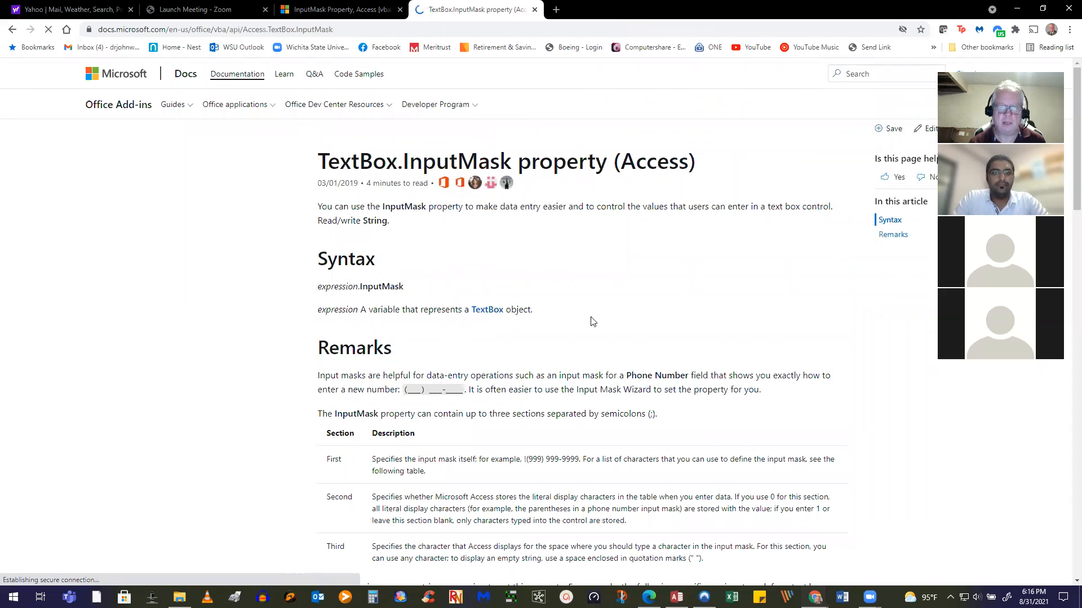
Reopen the TextBox.InputMask property article and scroll to its Remarks on the three mask sections
scroll(575, 345, "down", 5)
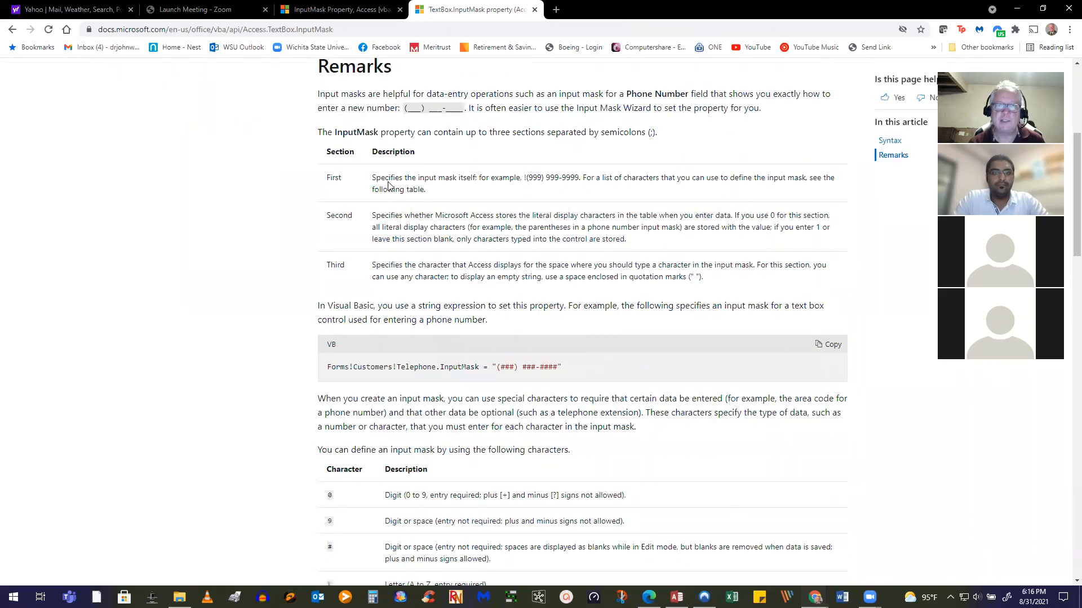
key("alt+Left")
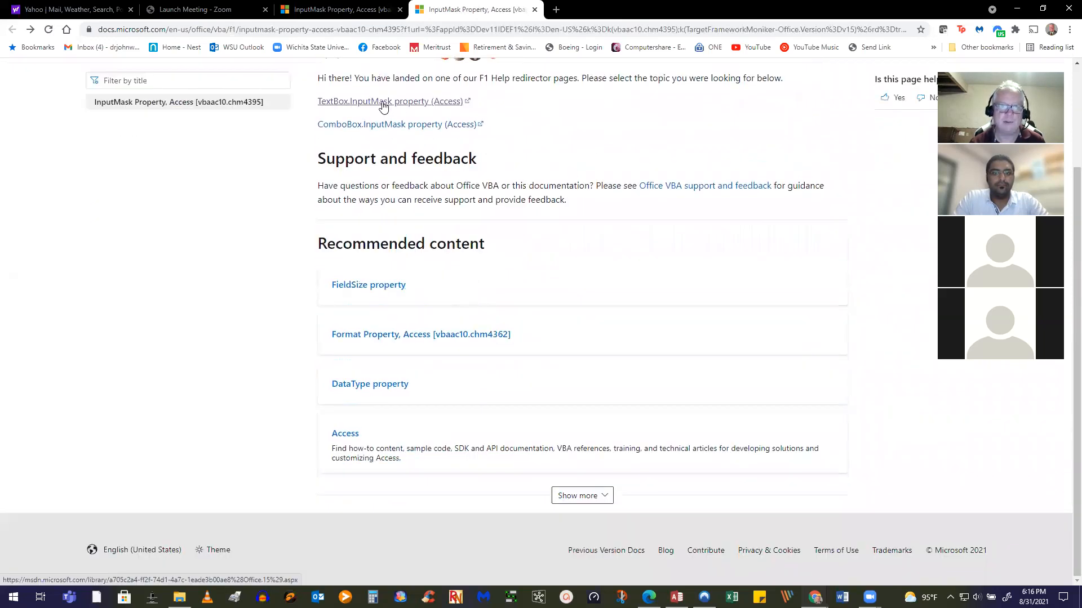
left_click(383, 106)
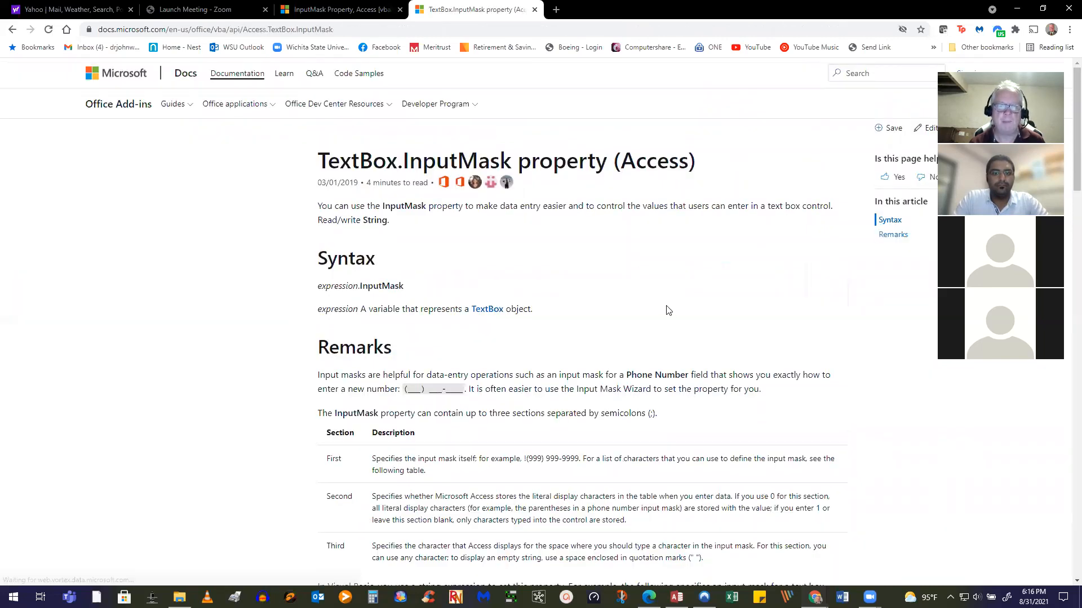
scroll(666, 309, "down", 1)
scroll(667, 309, "down", 2)
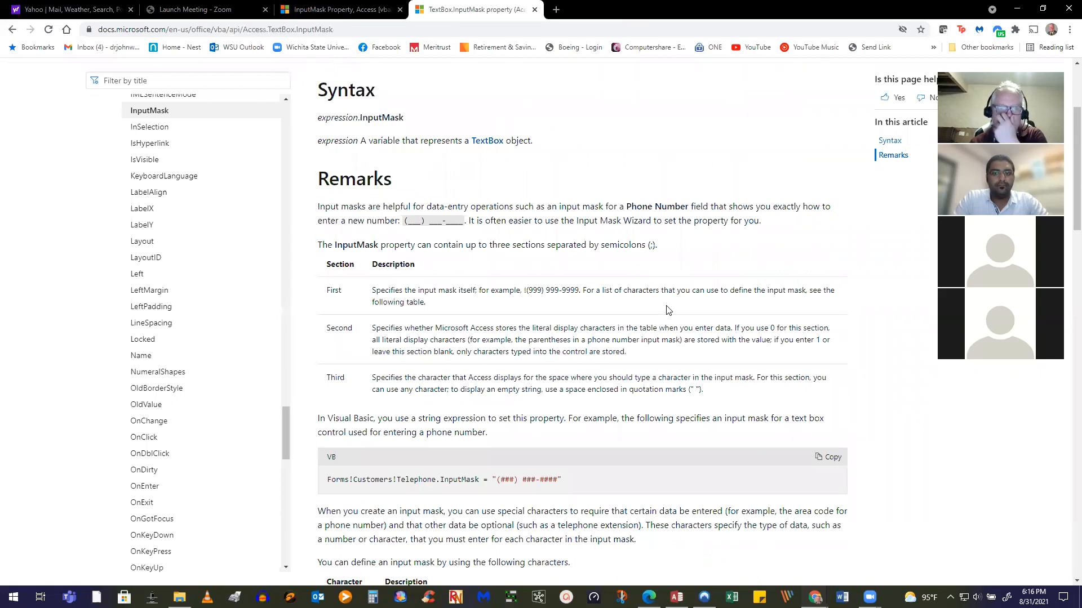
scroll(667, 309, "down", 1)
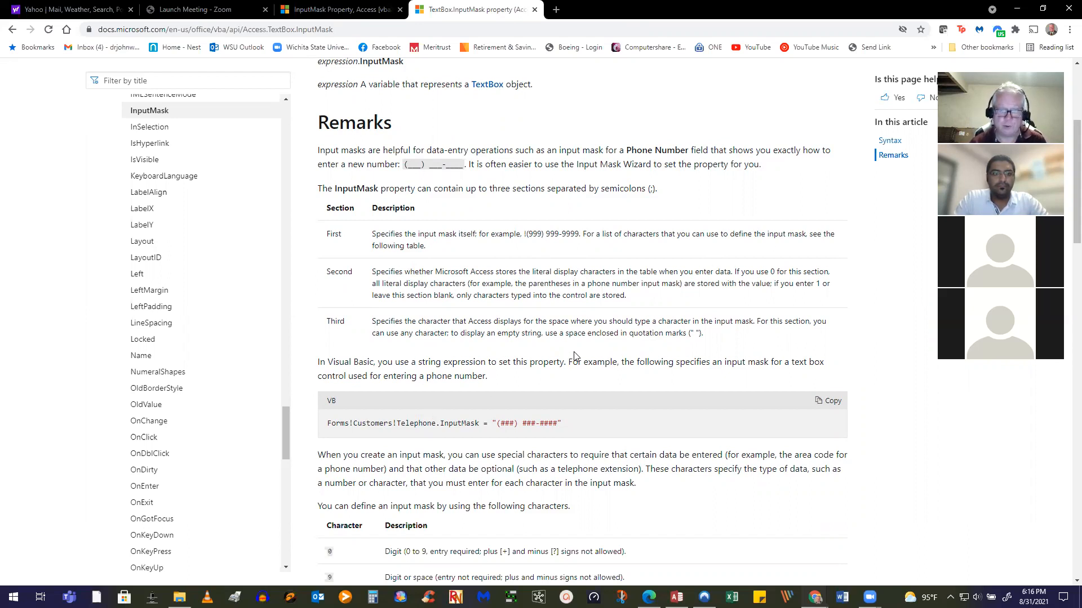
scroll(574, 356, "down", 3)
Review the input mask characters (0, 9, #, L, ?, A, a, &, C), then return to tblStudent's design
scroll(574, 356, "down", 3)
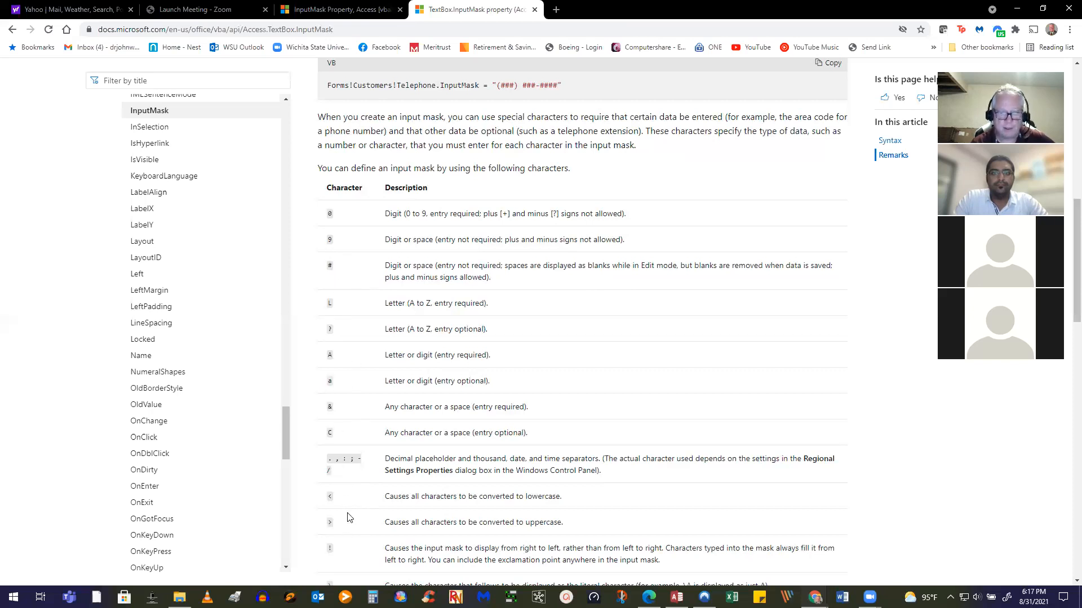
scroll(347, 518, "down", 2)
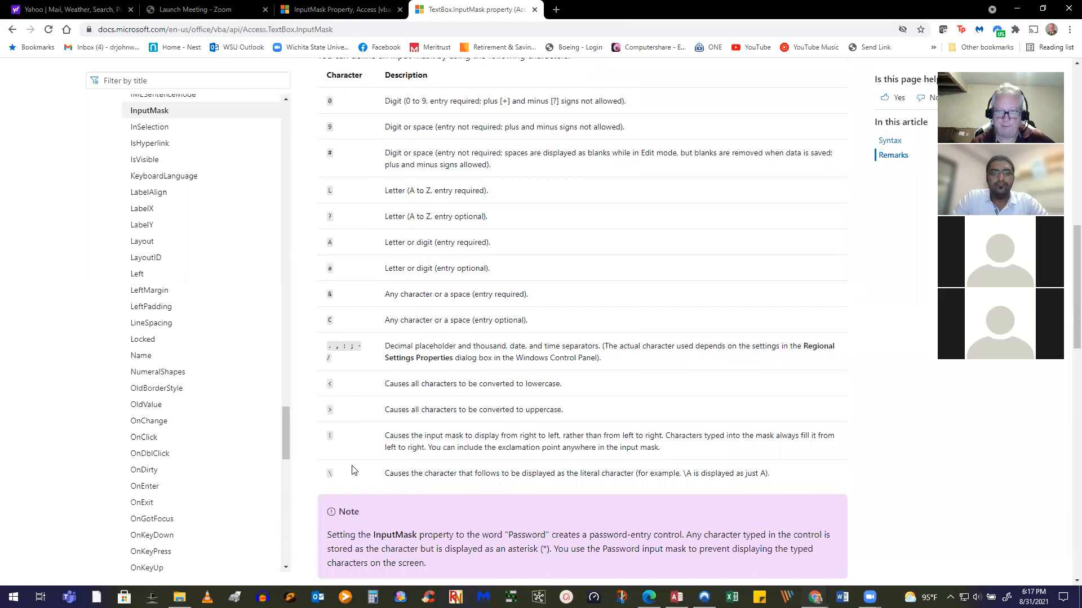
scroll(353, 471, "up", 1)
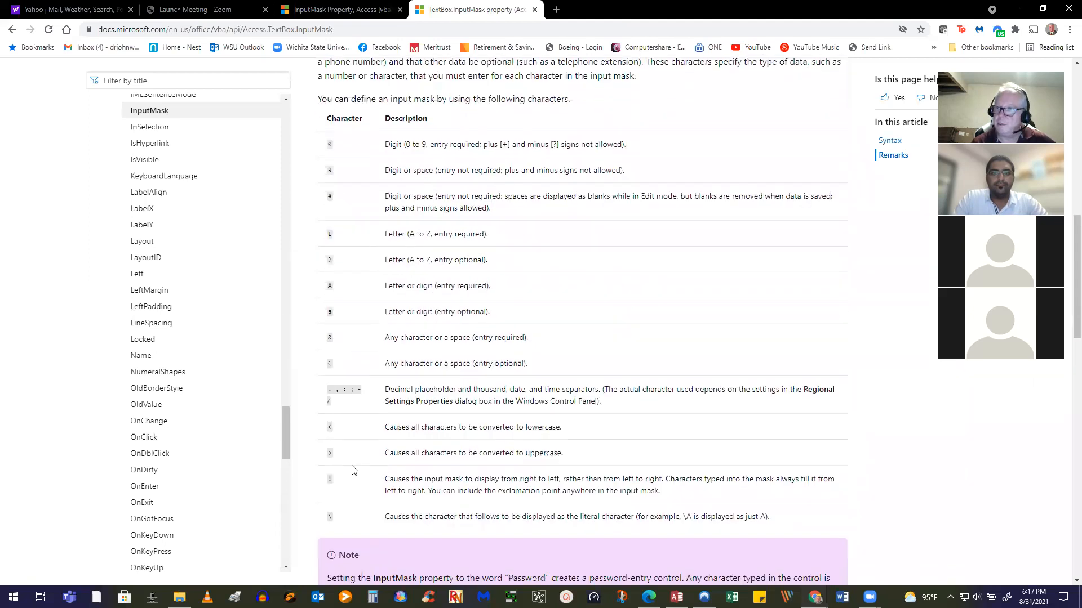
scroll(353, 471, "down", 1)
scroll(366, 472, "down", 1)
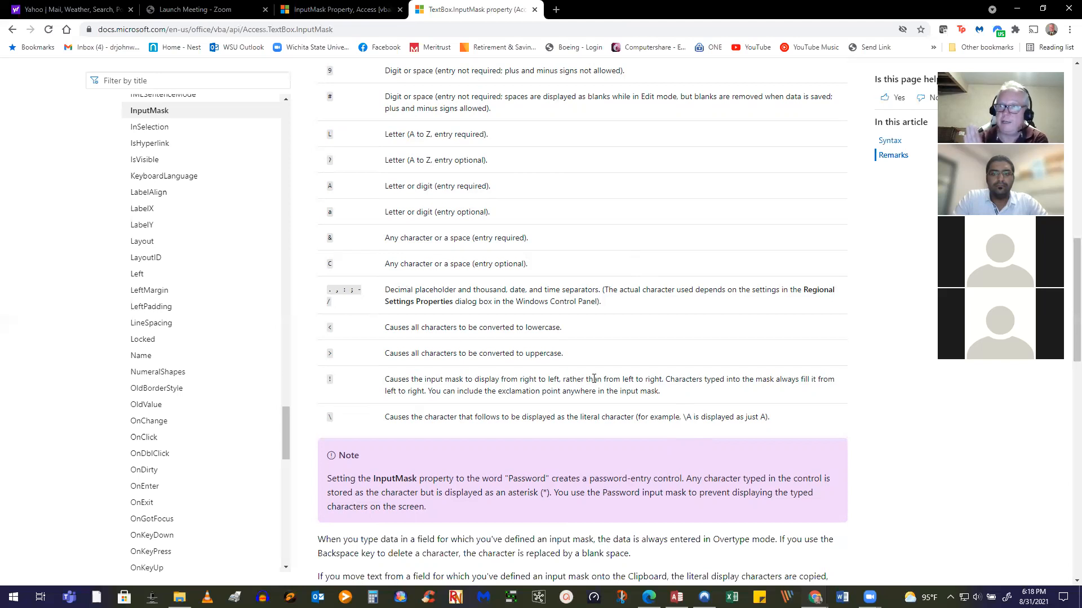
scroll(553, 186, "up", 5)
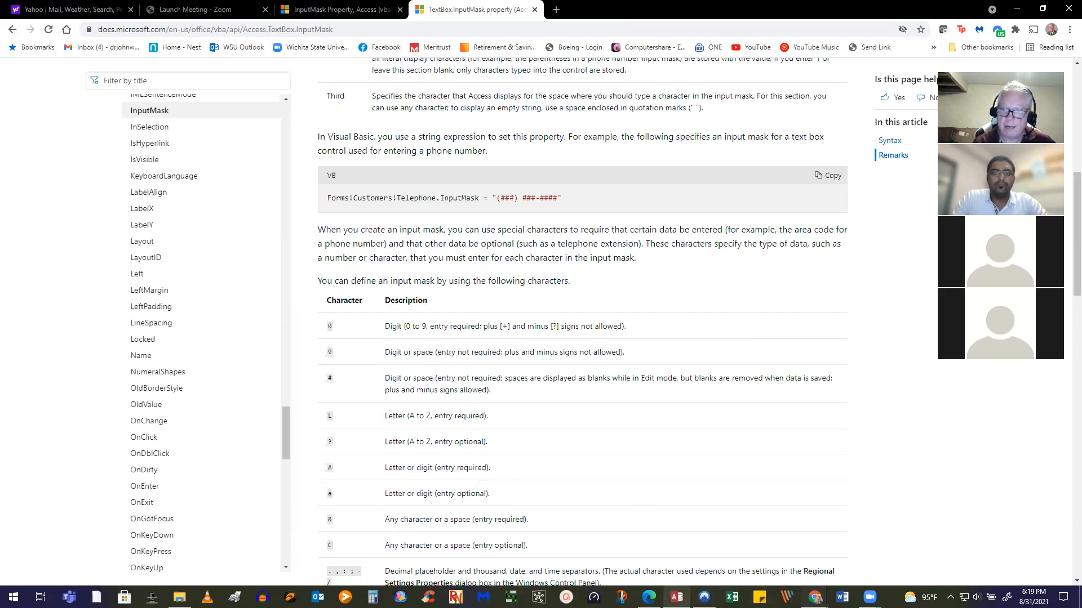
left_click(677, 597)
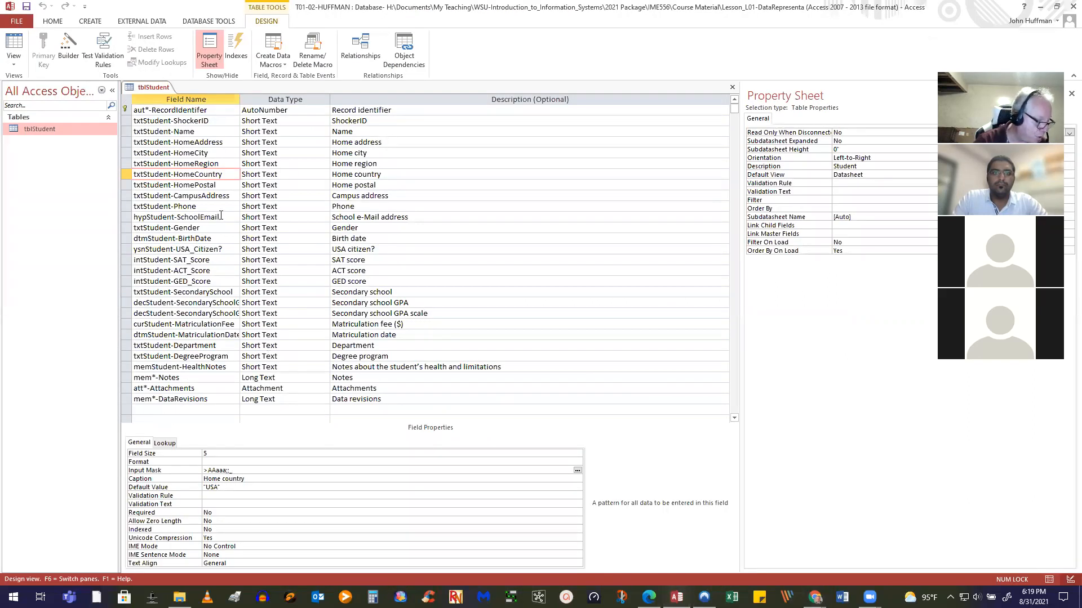
Change txtStudent-HomePostal's field size from 255 to 25
left_click(196, 185)
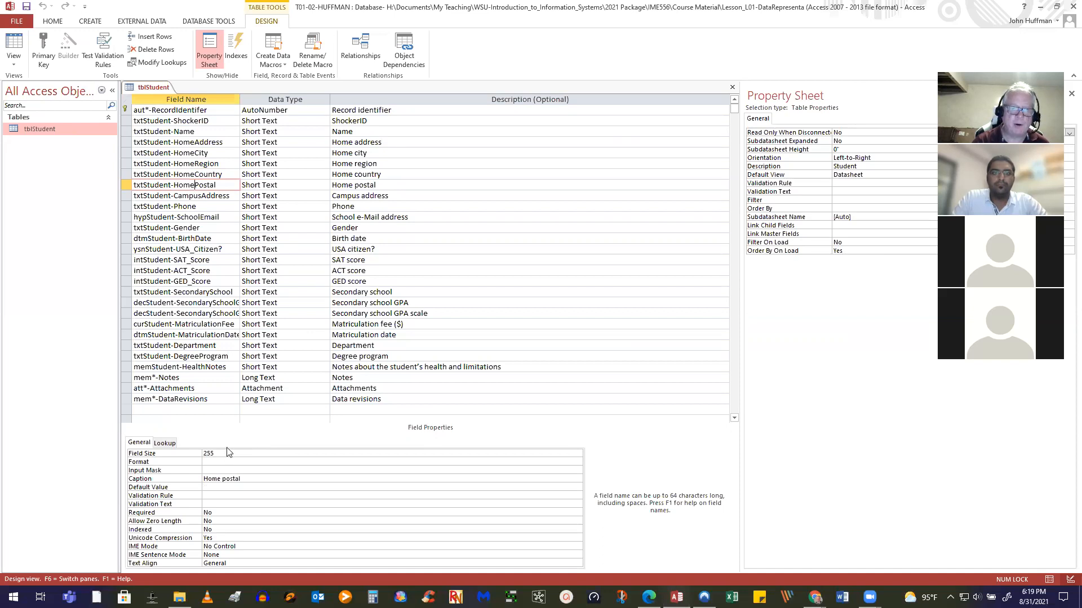
left_click(189, 457)
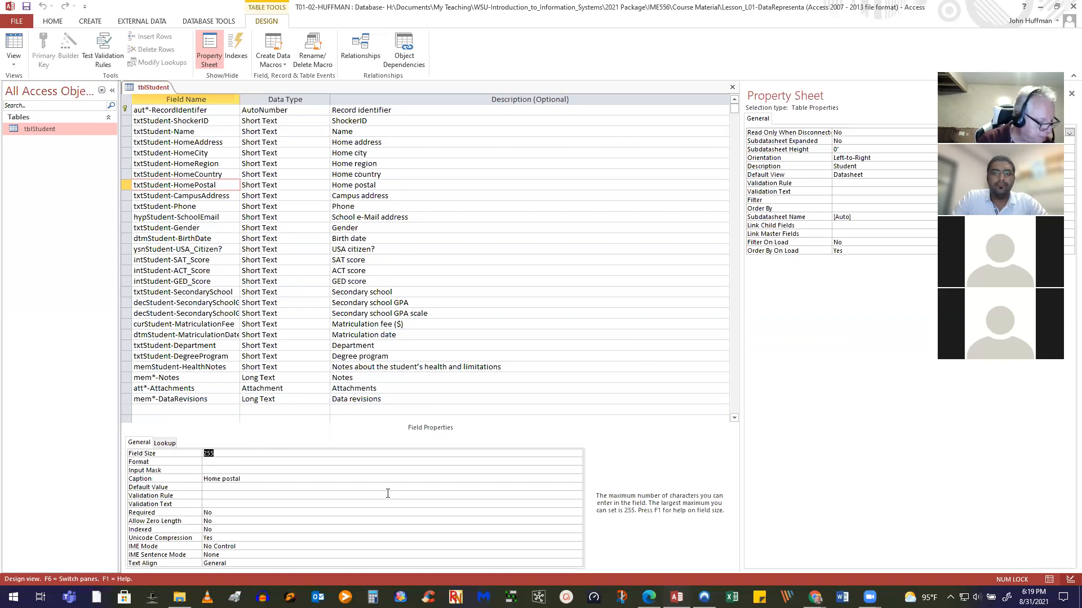
type("25")
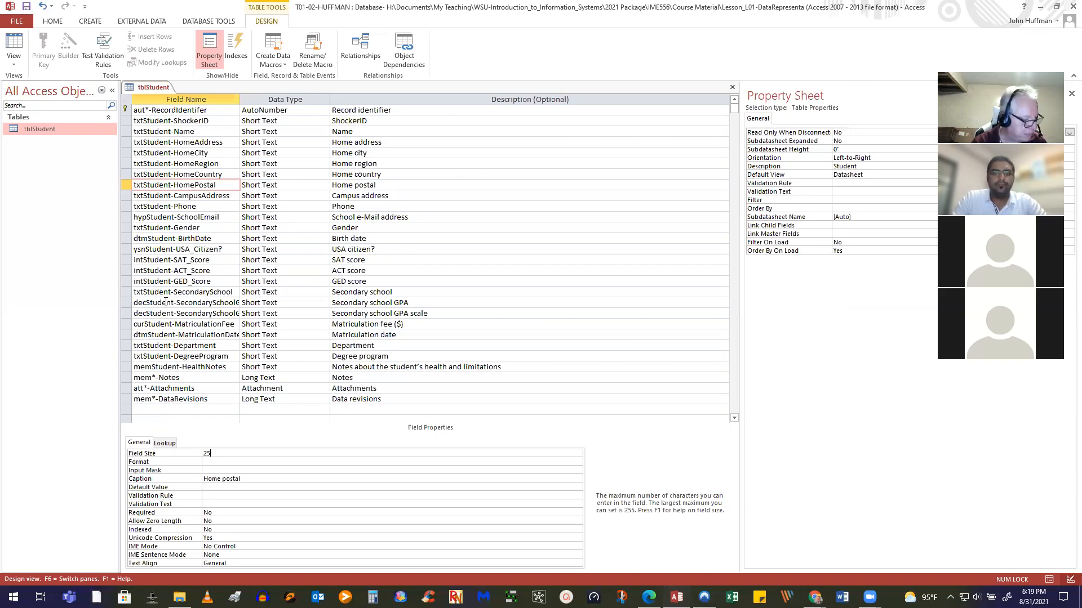
left_click(213, 196)
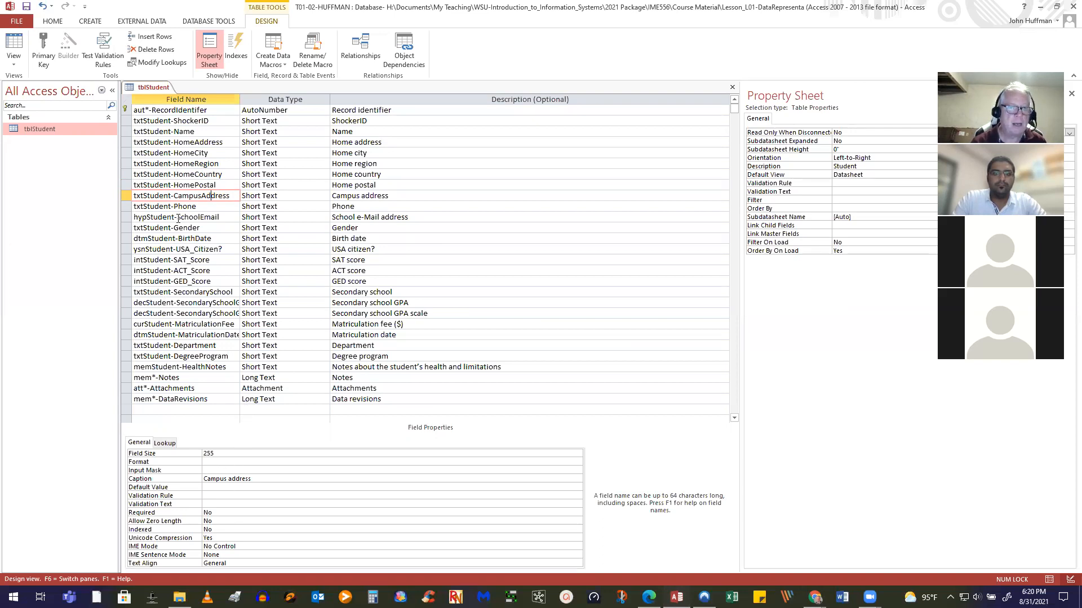
left_click(211, 204)
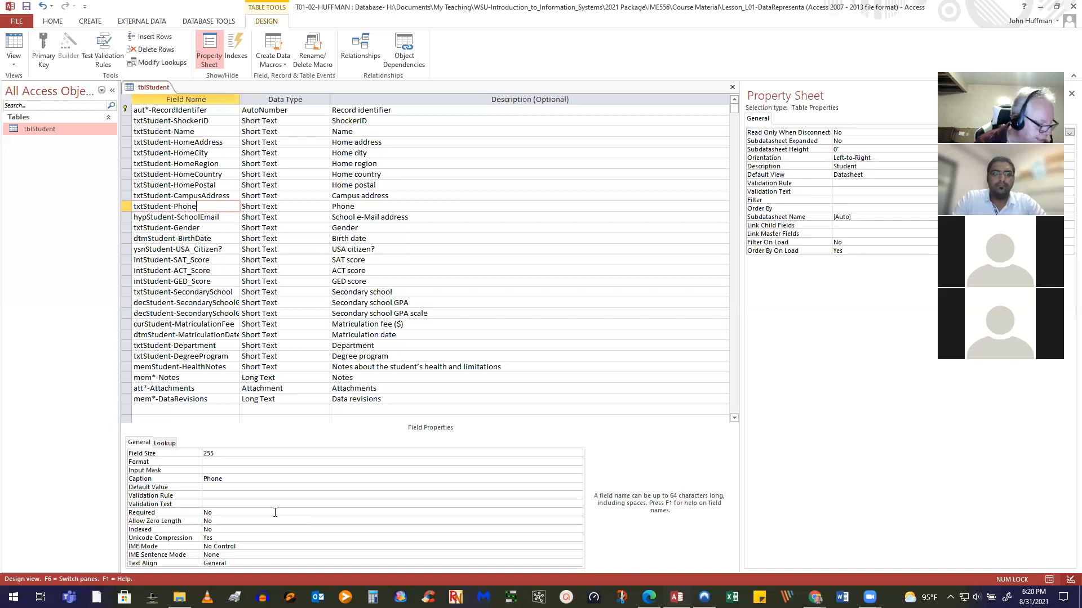
Set txtStudent-Phone's field size to 10 and start the Input Mask Wizard for it
left_click(213, 453)
left_click(172, 454)
type("10")
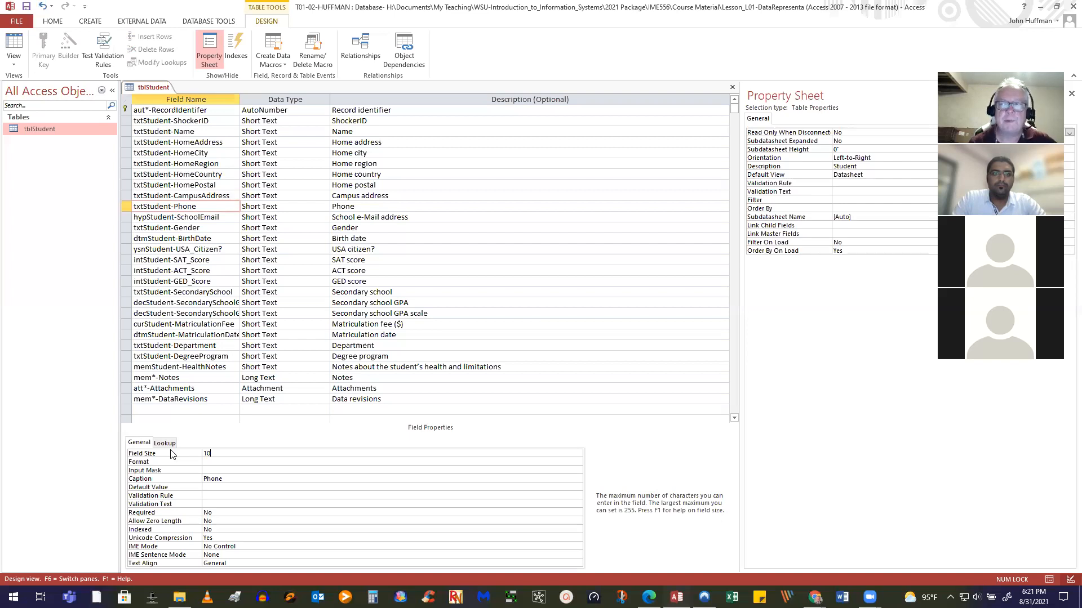
left_click(225, 471)
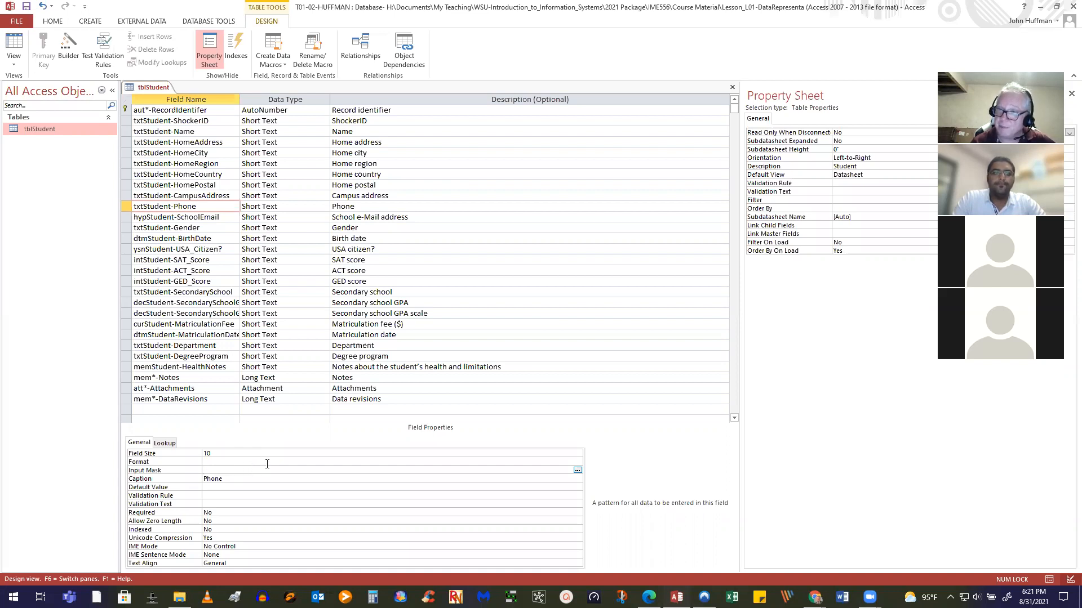
left_click(578, 471)
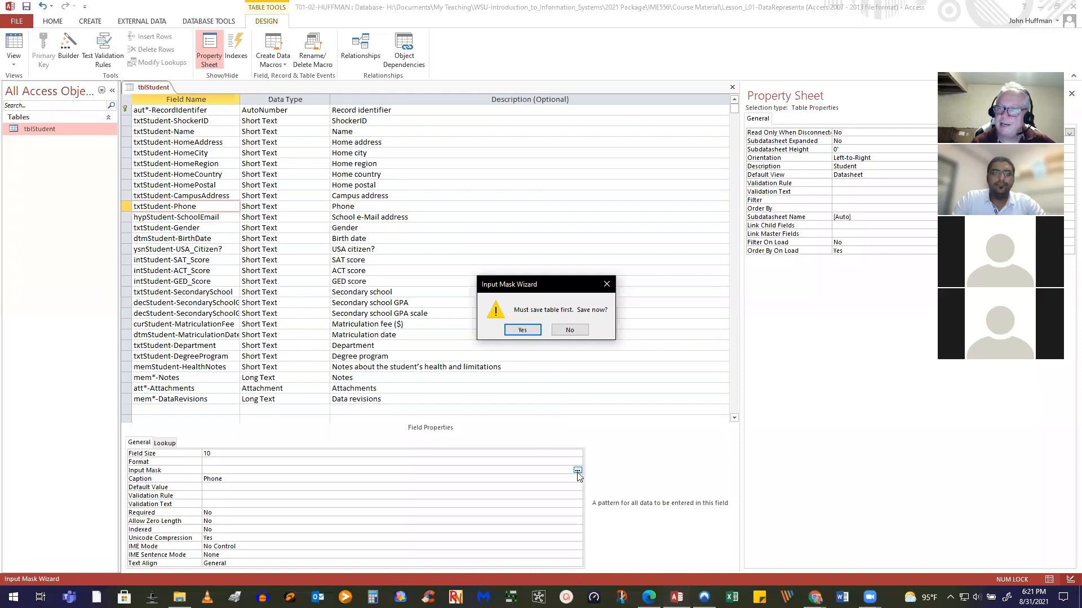
Save the table as the wizard requires, accepting the possible data-loss warning
left_click(522, 330)
left_click(522, 336)
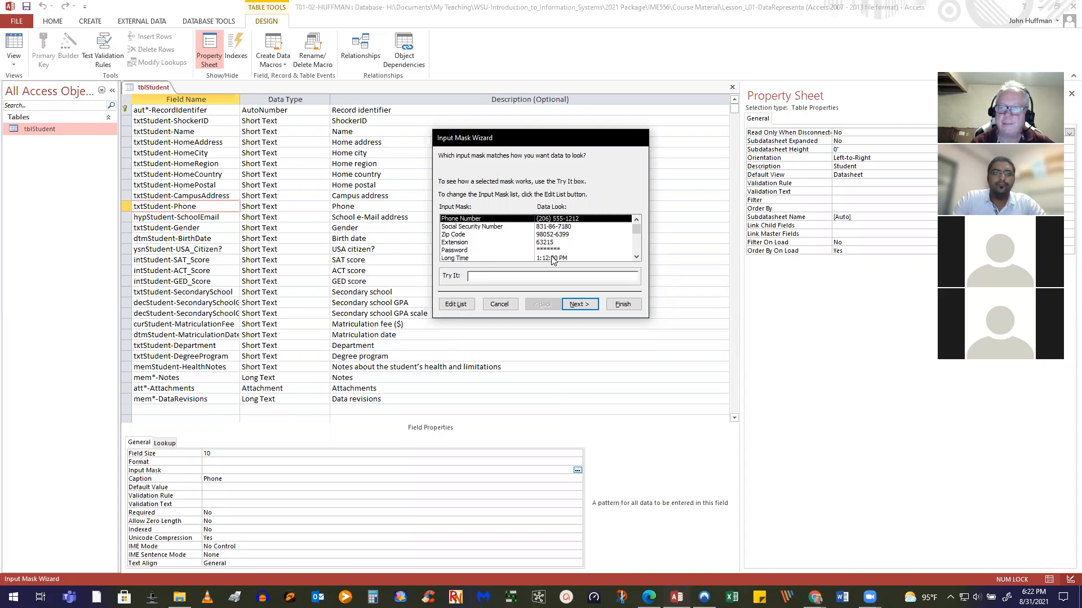
Choose the Phone Number mask, try it in the sample box, and go to the next step
scroll(551, 258, "down", 2)
scroll(552, 258, "up", 2)
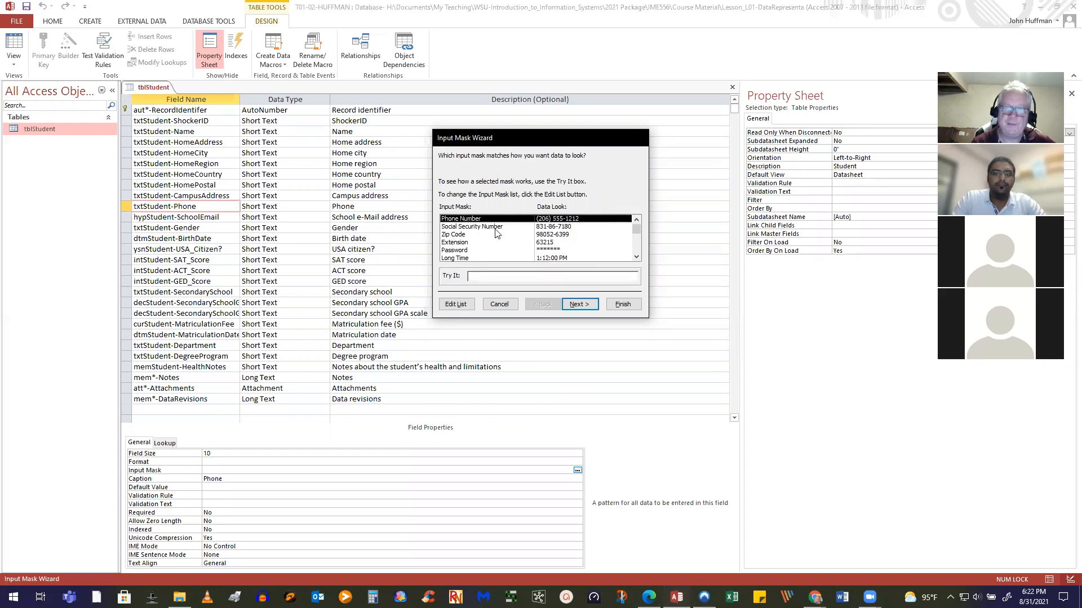
left_click(500, 276)
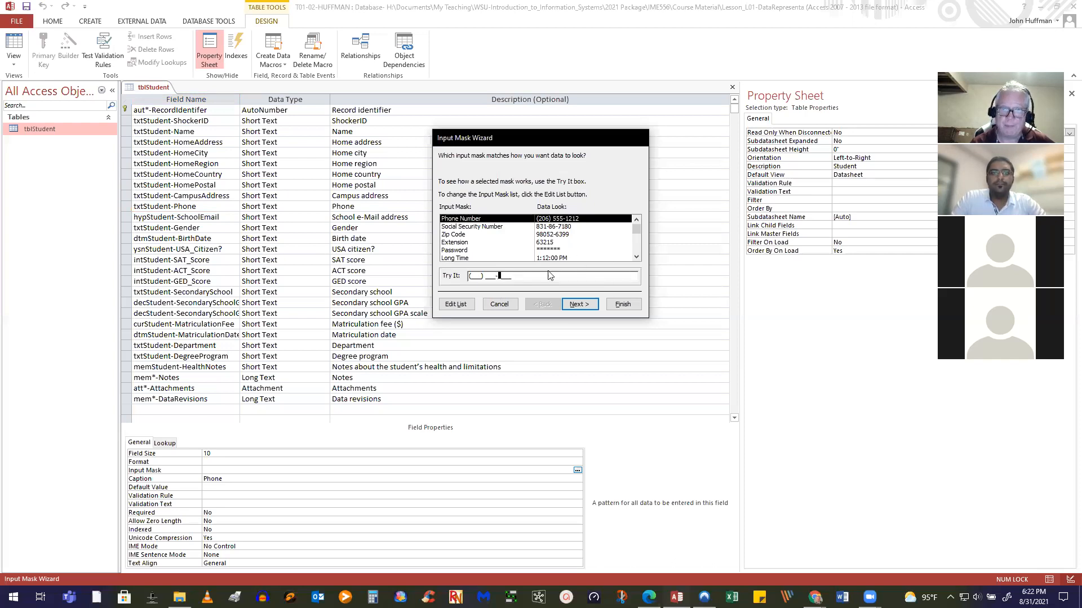
left_click(580, 307)
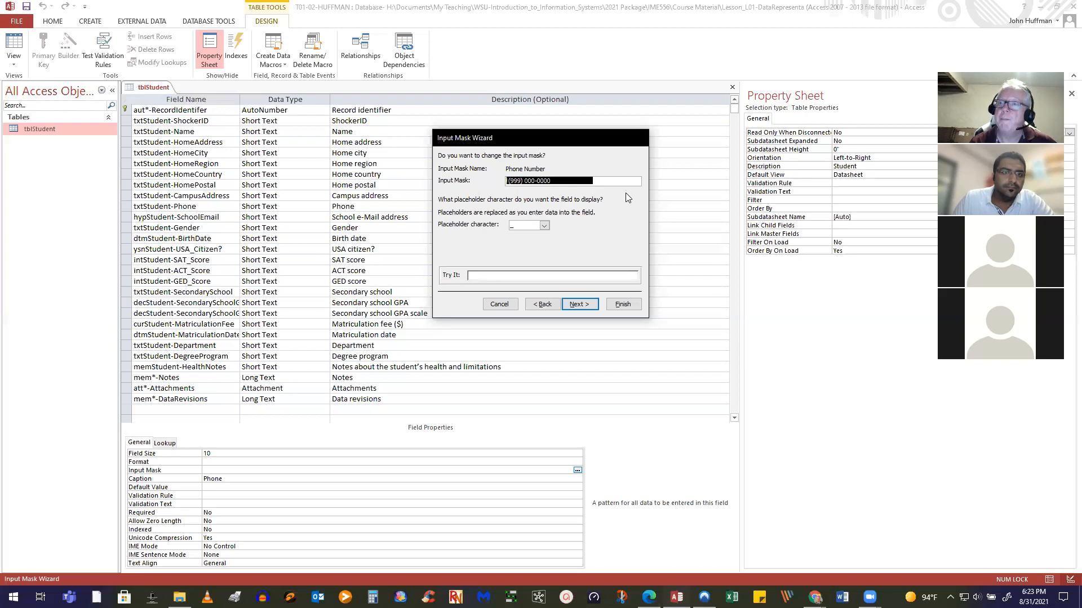
Change the mask's area code from !(999) to !(000) and test it in the Try It box
left_click(520, 181)
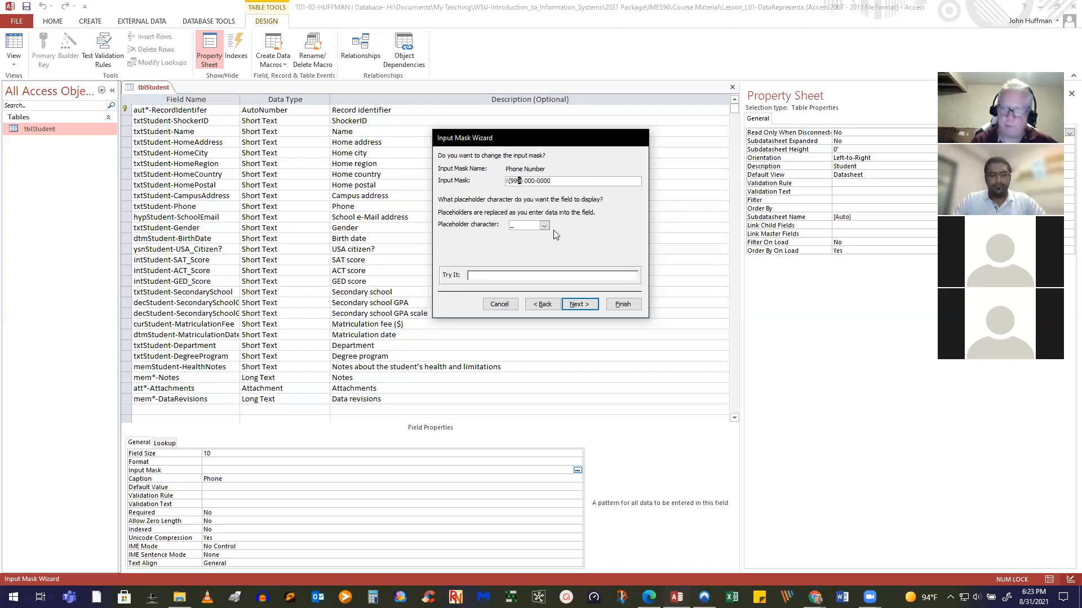
key("BackSpace")
key("BackSpace")
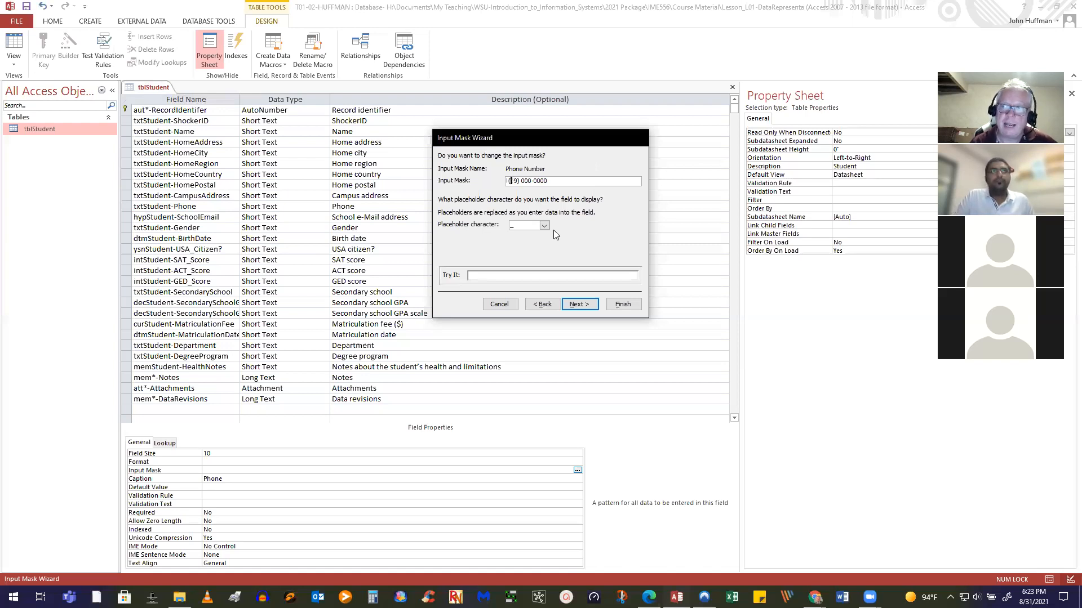
double_click(516, 181)
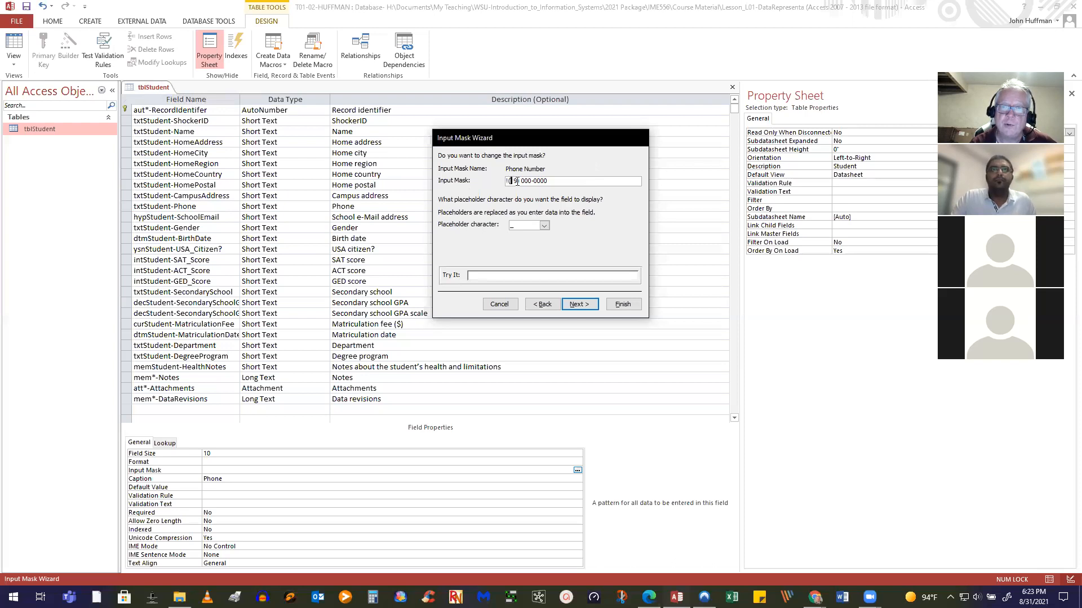
key("Left")
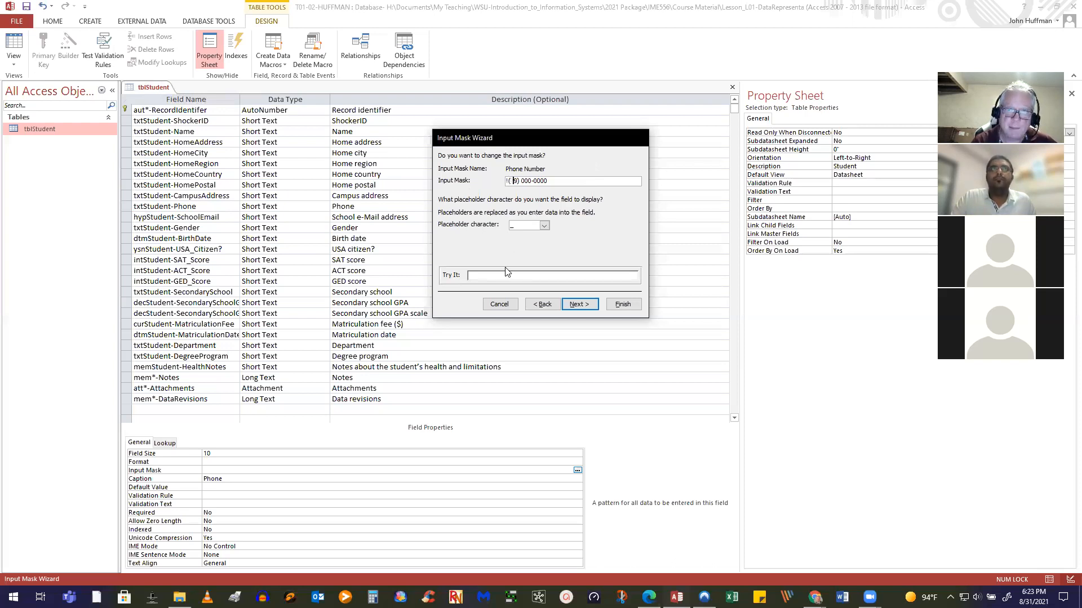
key("shift+Right")
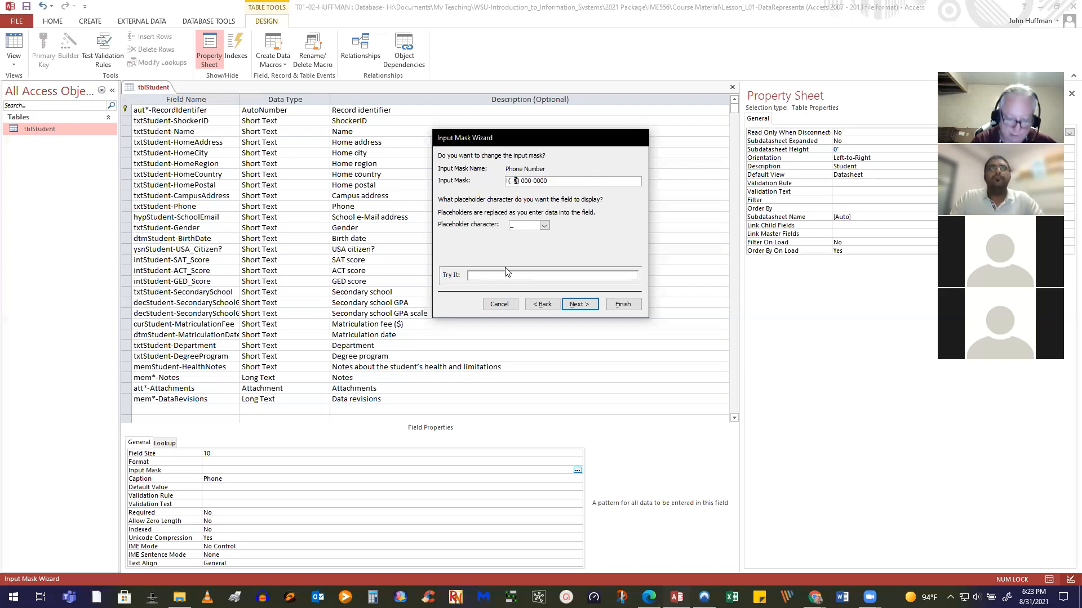
type("0")
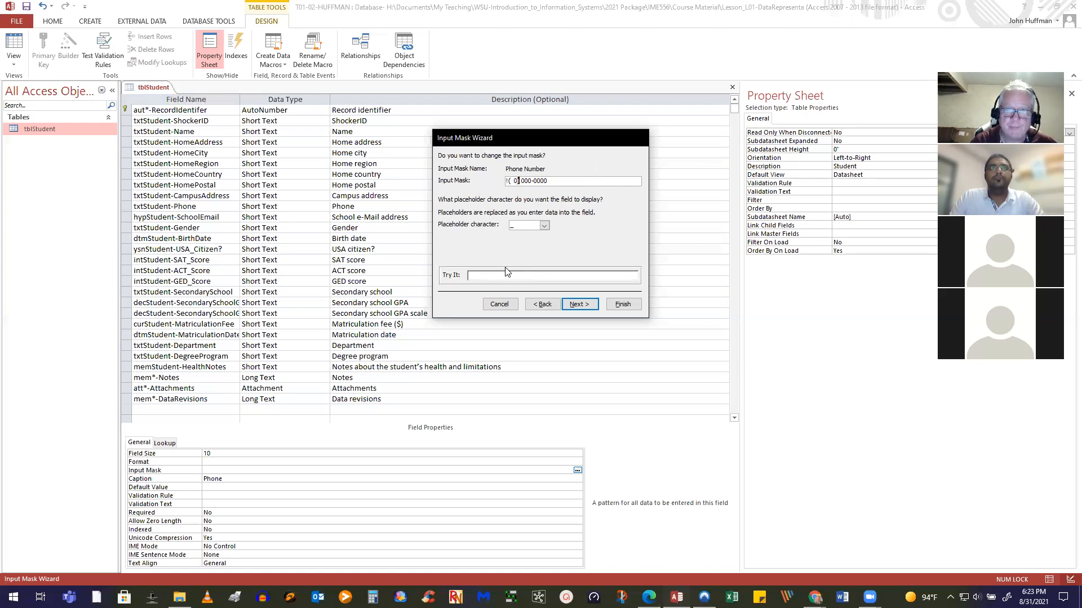
key("Left")
type("0")
key("Left")
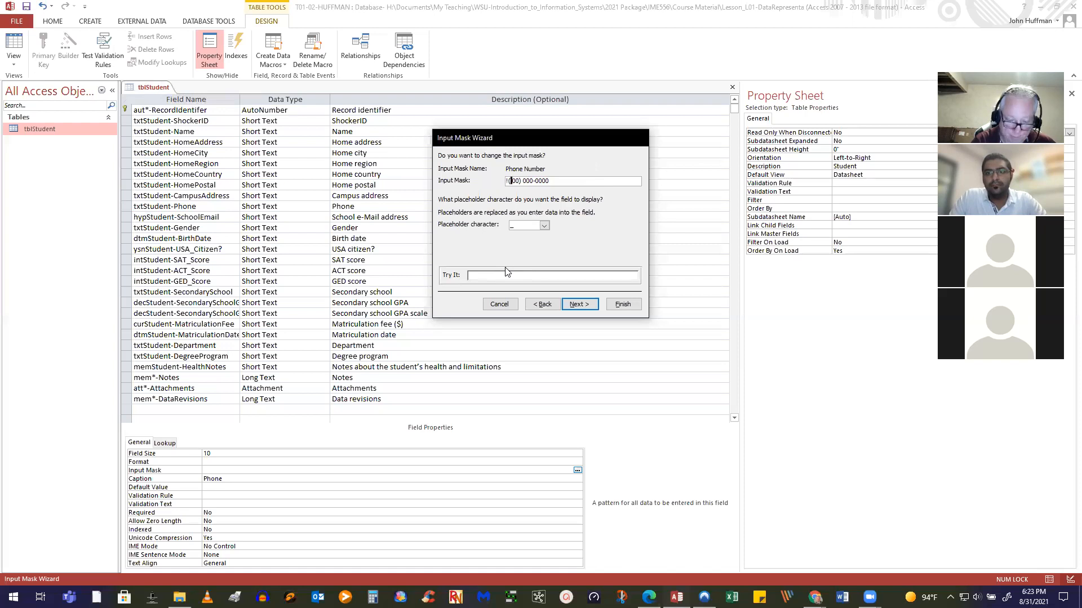
type("0")
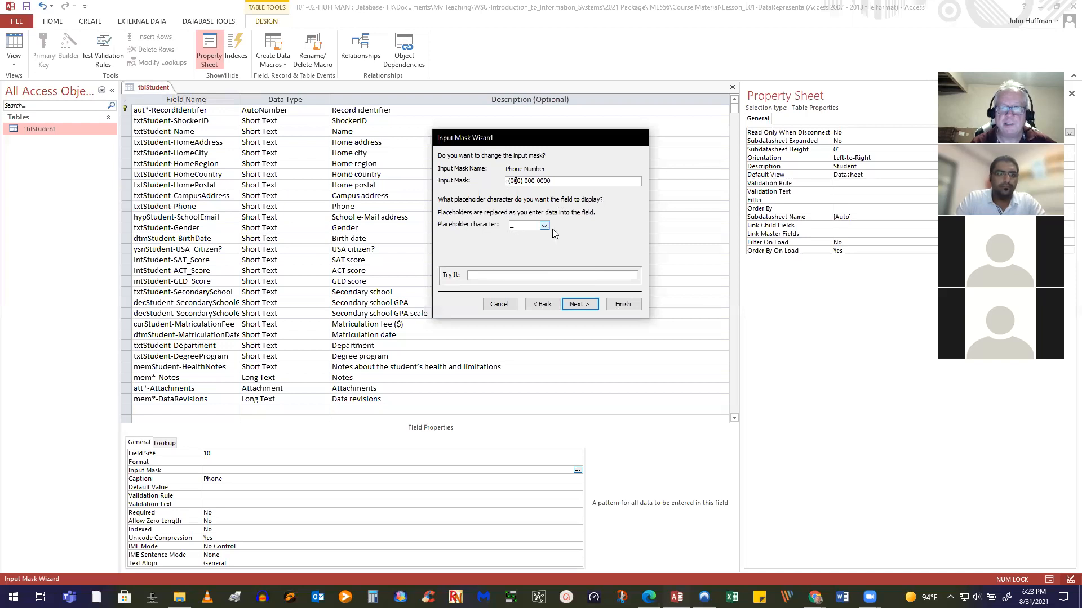
left_click(499, 276)
Store the phone number without the mask symbols and finish the wizard
left_click(579, 305)
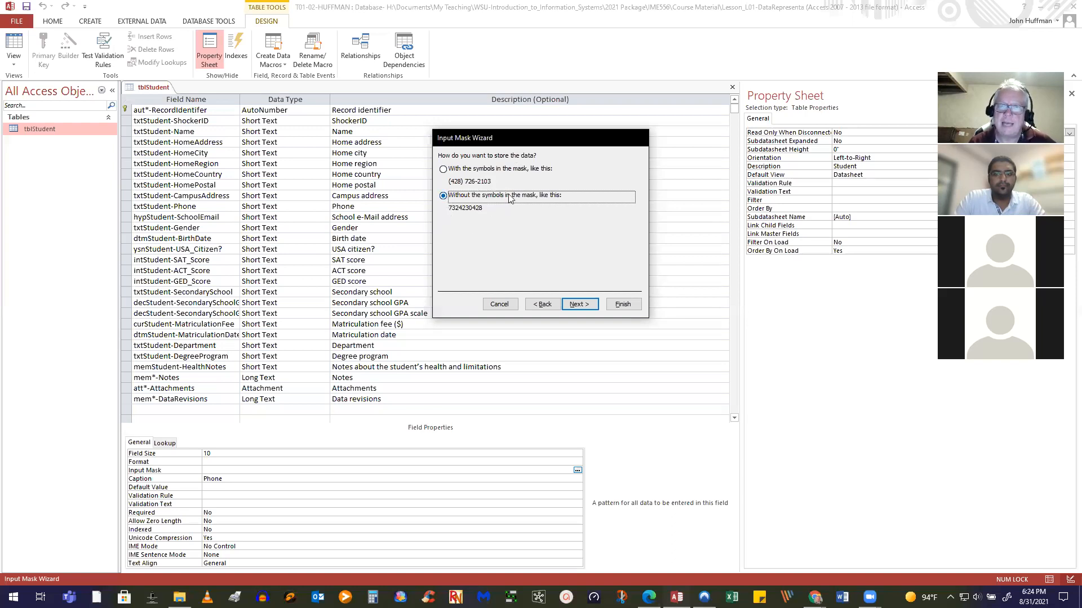
left_click(580, 310)
left_click(623, 305)
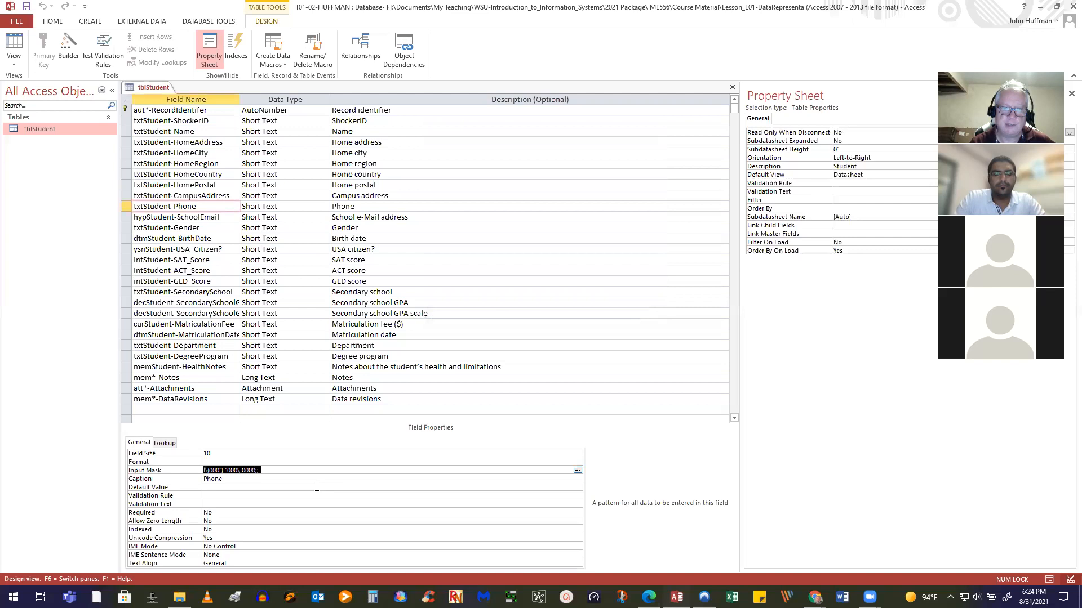
Leave the Input Mask property, keeping the new phone mask ending ;;_
left_click(262, 480)
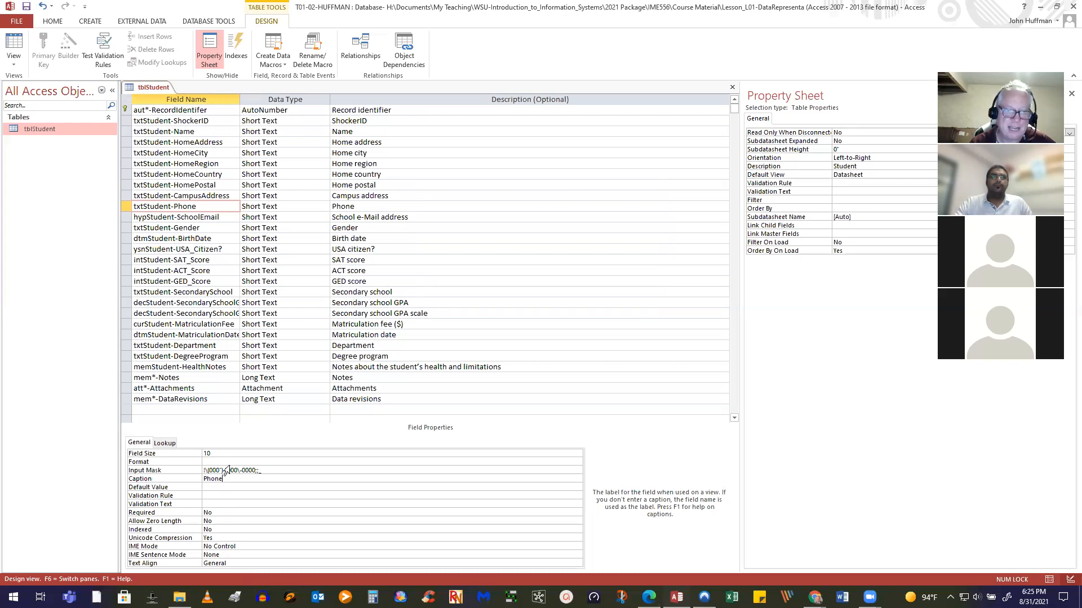
Set the Phone field size to 14, try a 1 in the mask's storage setting, revert it, then save
left_click(209, 452)
type("14")
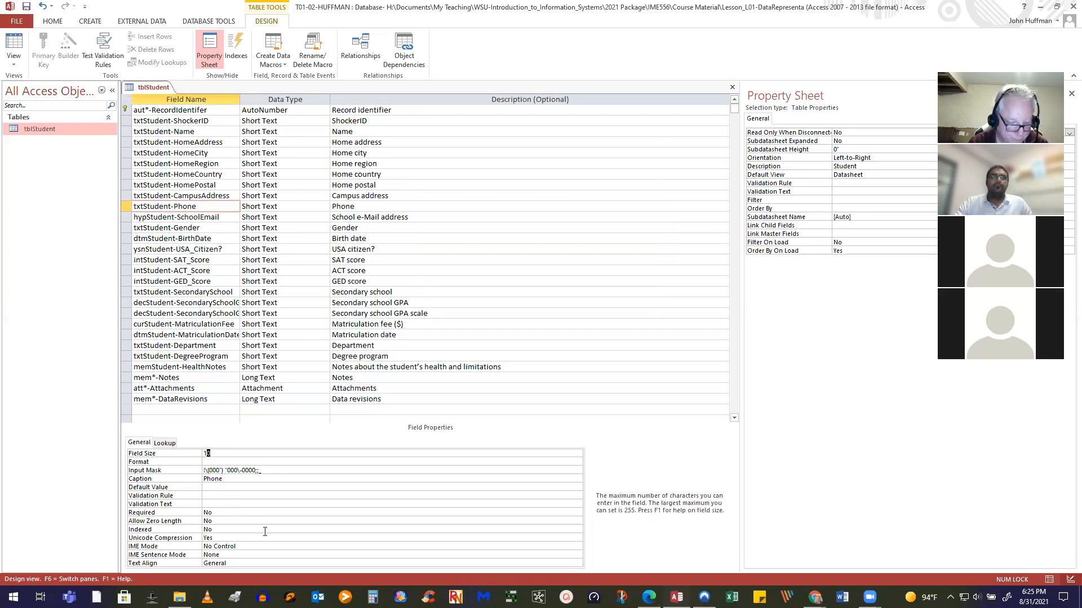
left_click(257, 470)
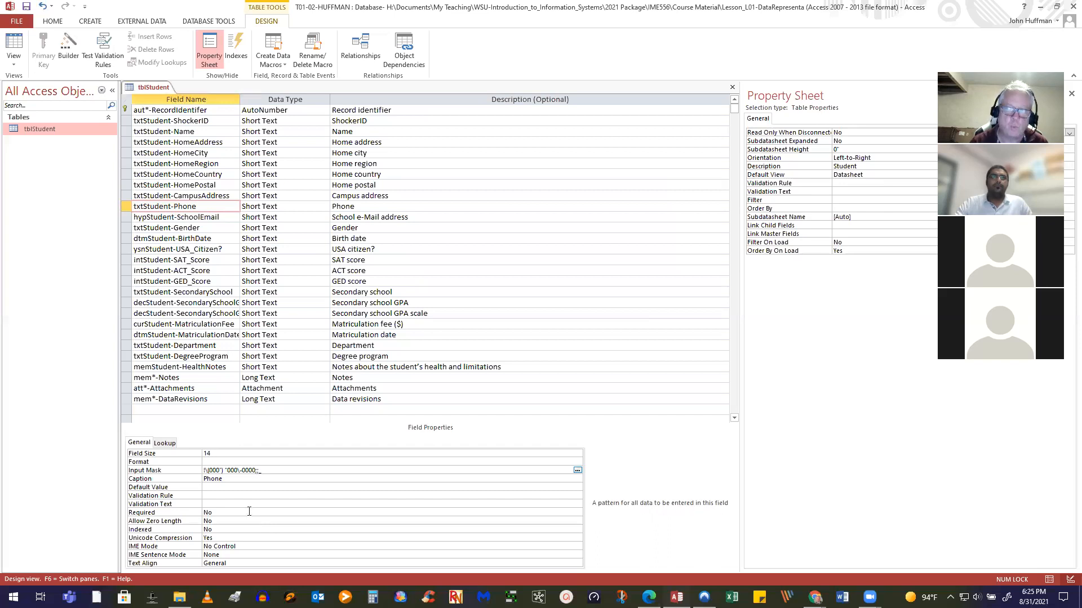
type("1")
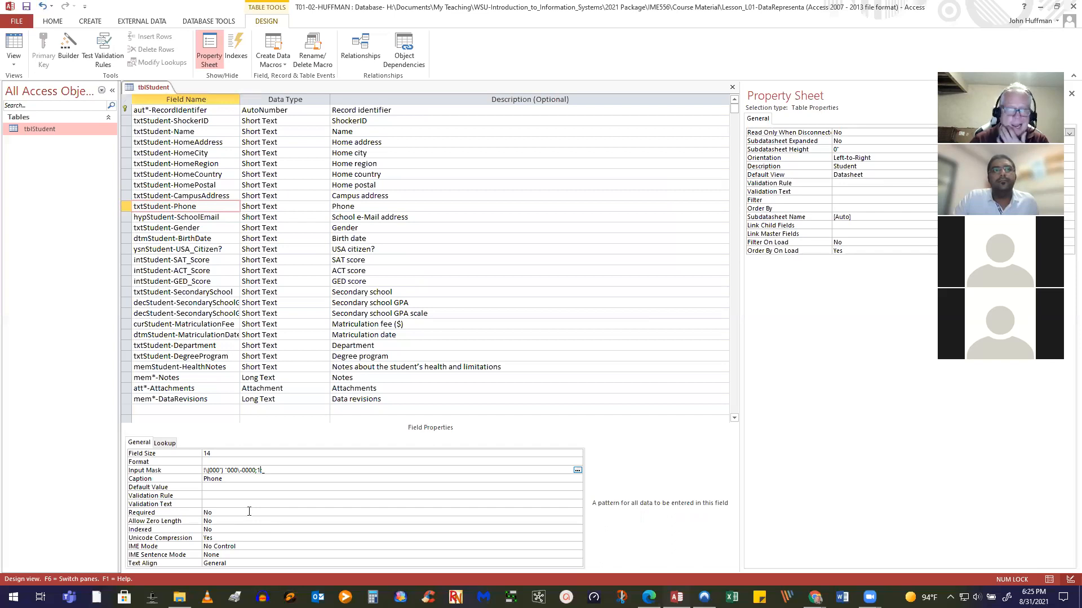
key("BackSpace")
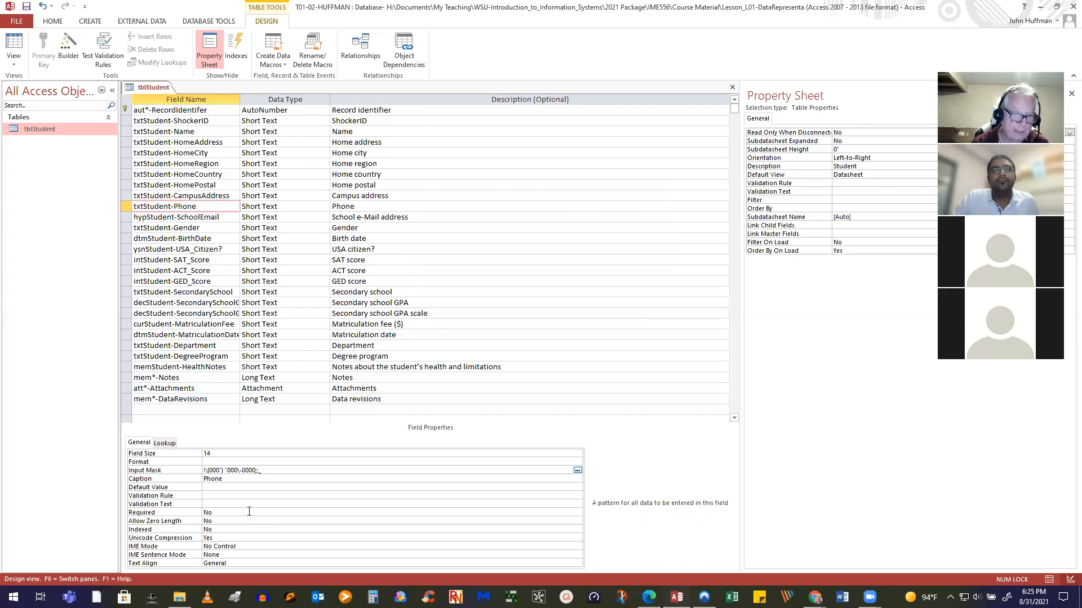
type(";")
left_click(219, 453)
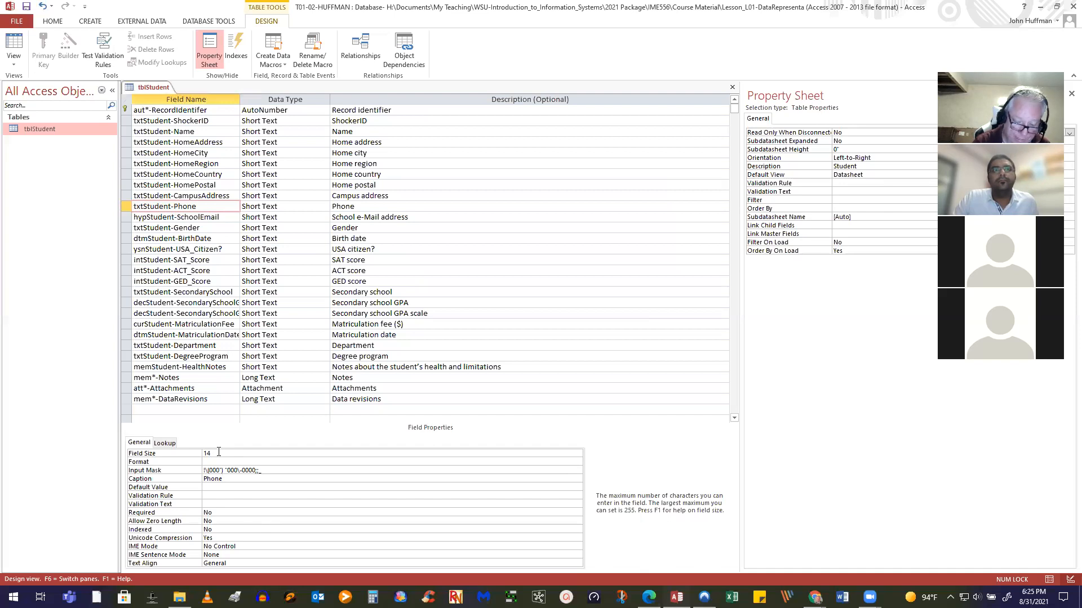
left_click(26, 6)
In Datasheet view, enter a phone number in record 3's Phone field, then return to Design view
left_click(14, 43)
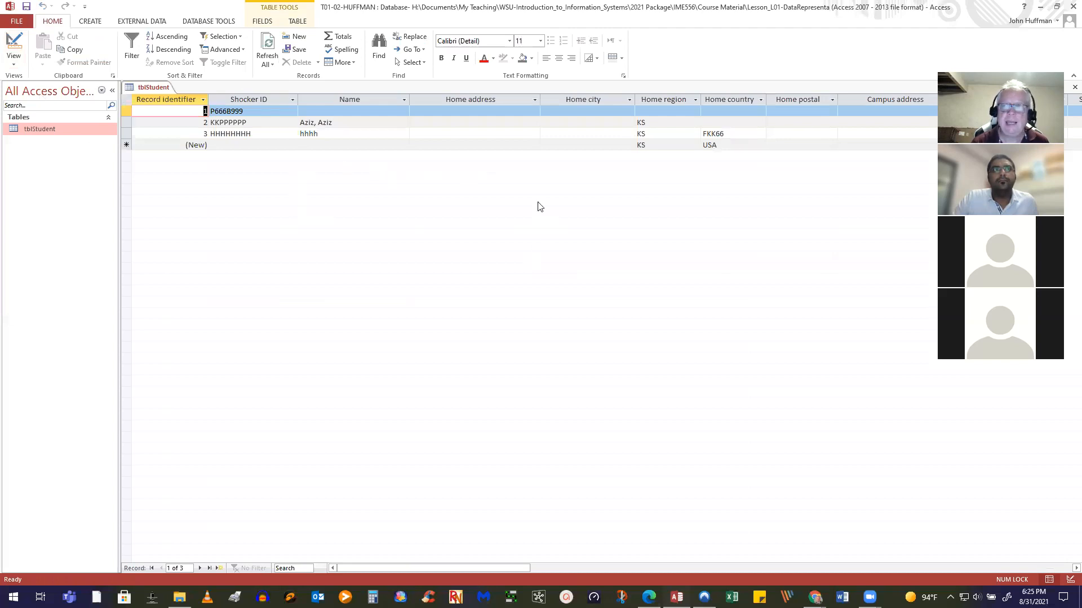
left_click(790, 134)
key("Tab")
key("Tab")
key("Tab")
key("Tab")
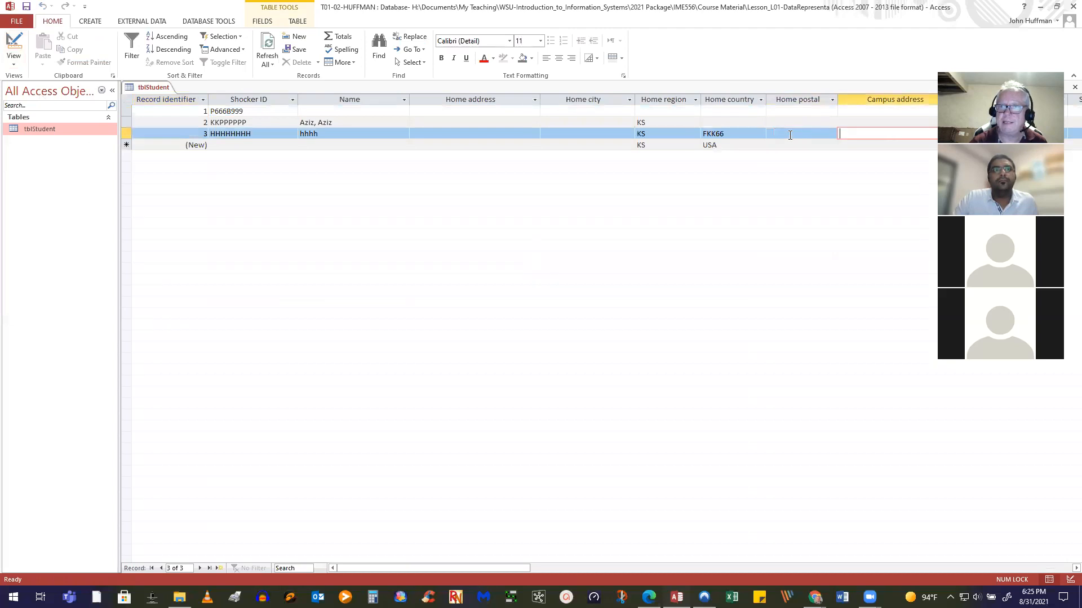
key("Tab")
key("Tab")
key("Tab")
key("Tab")
key("Tab")
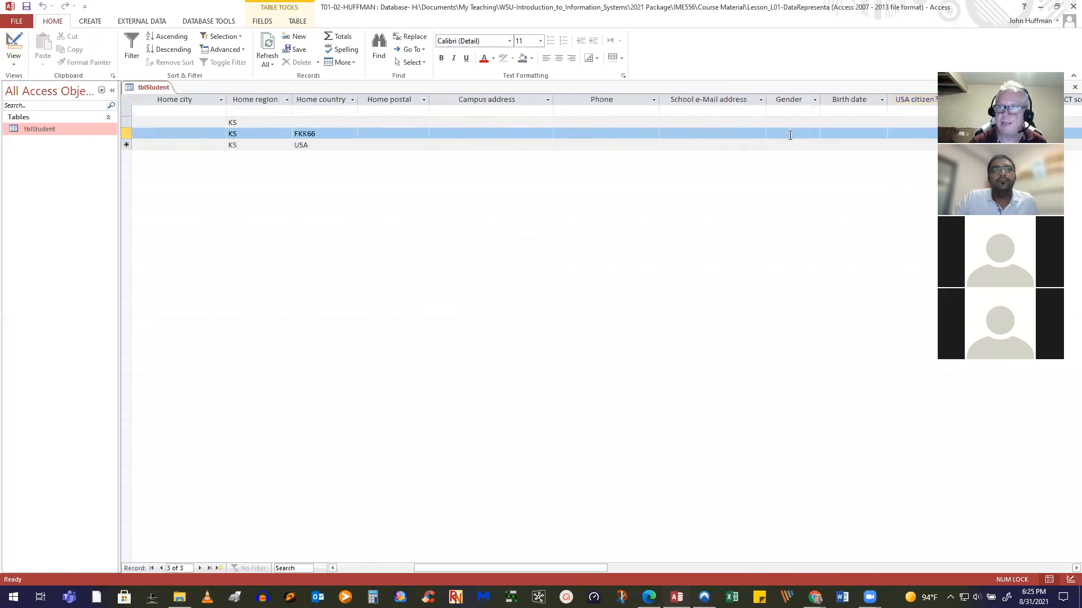
key("shift+Tab")
key("shift+Tab")
key("shift+Tab")
key("shift+Tab")
key("shift+Tab")
key("shift+Tab")
key("shift+Tab")
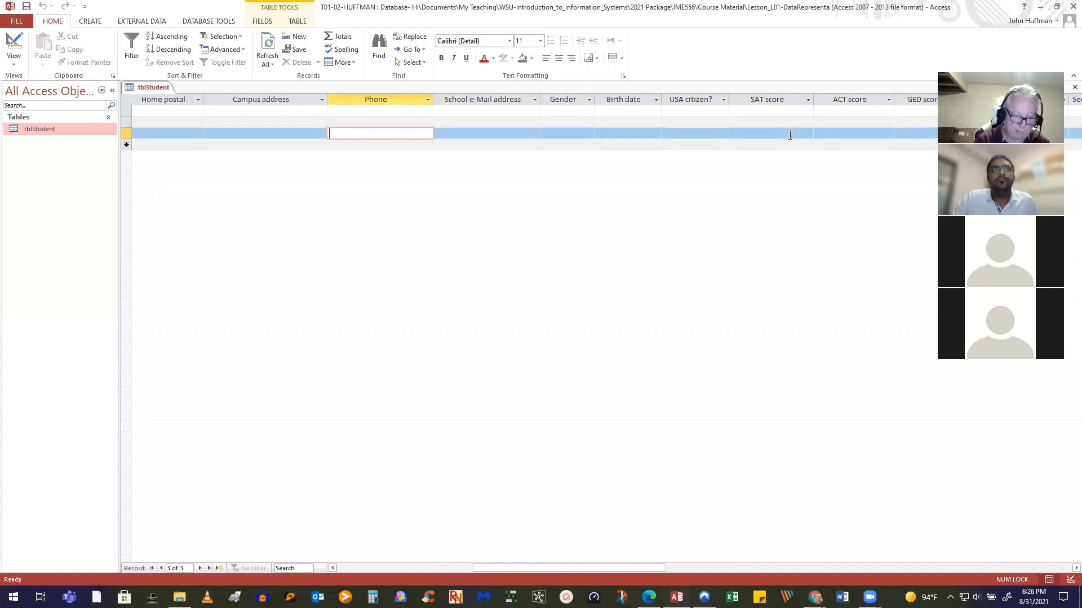
type("31")
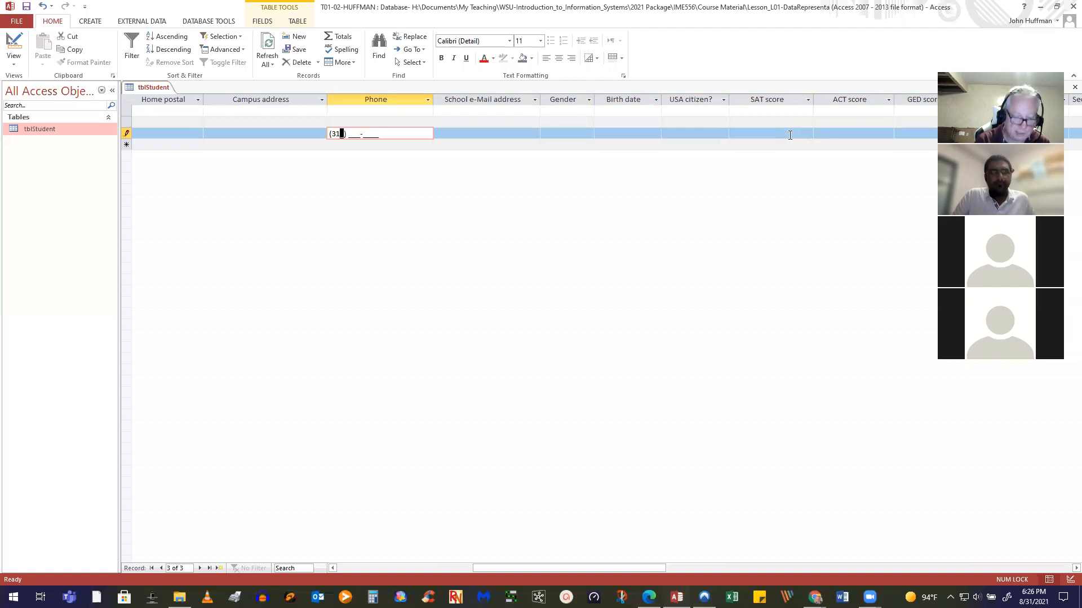
type("6) ")
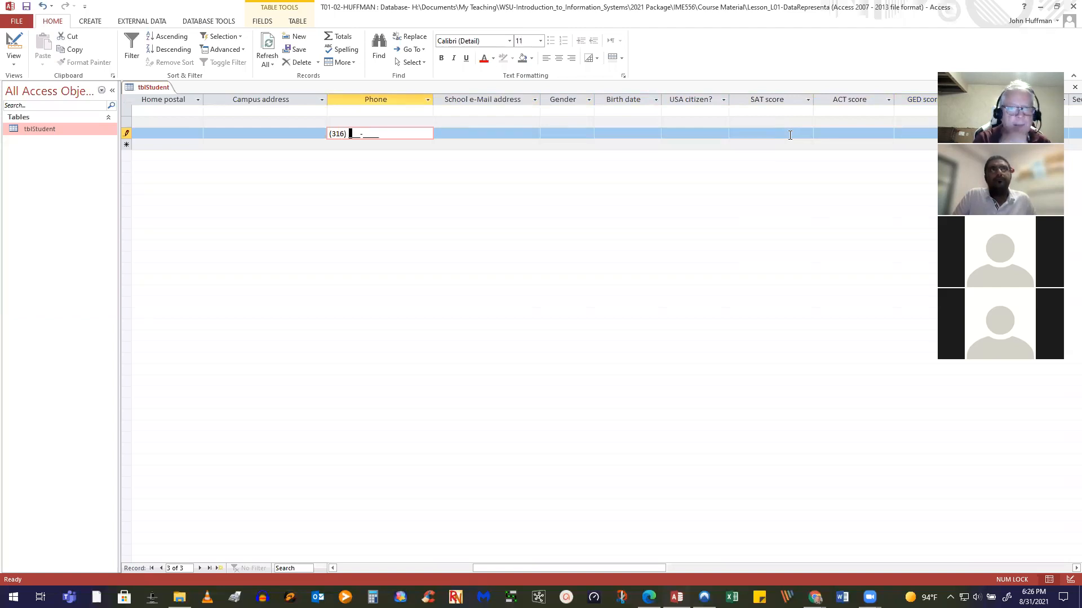
type("555-5555")
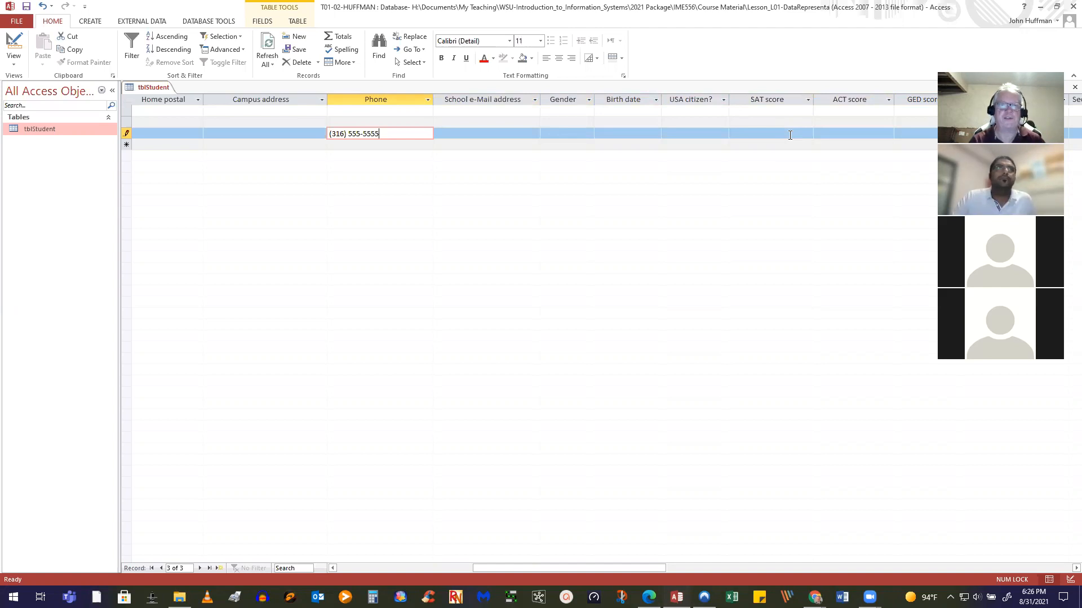
left_click(415, 145)
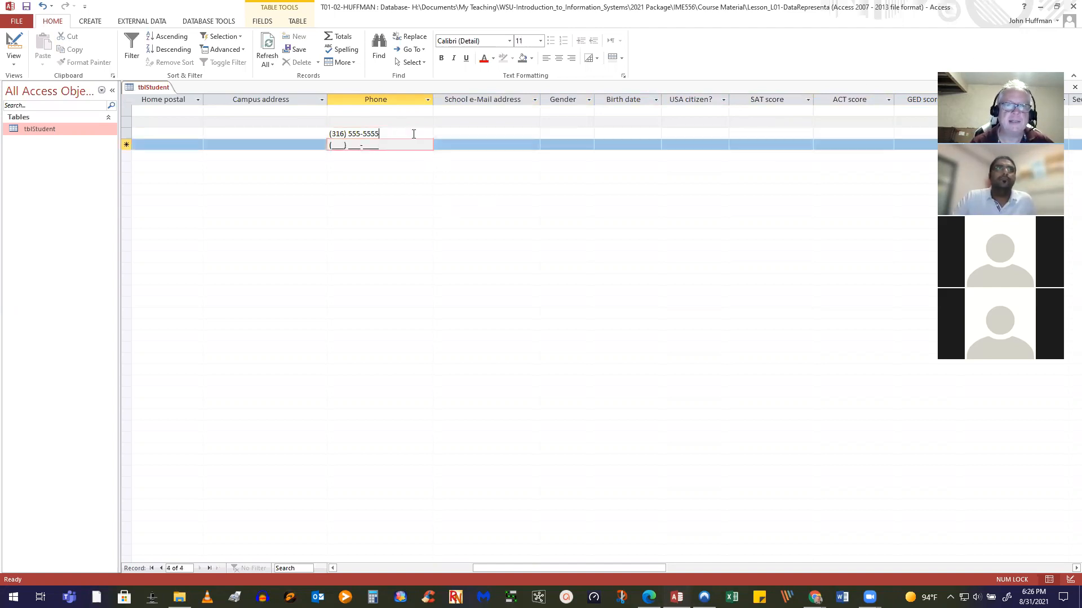
left_click(395, 133)
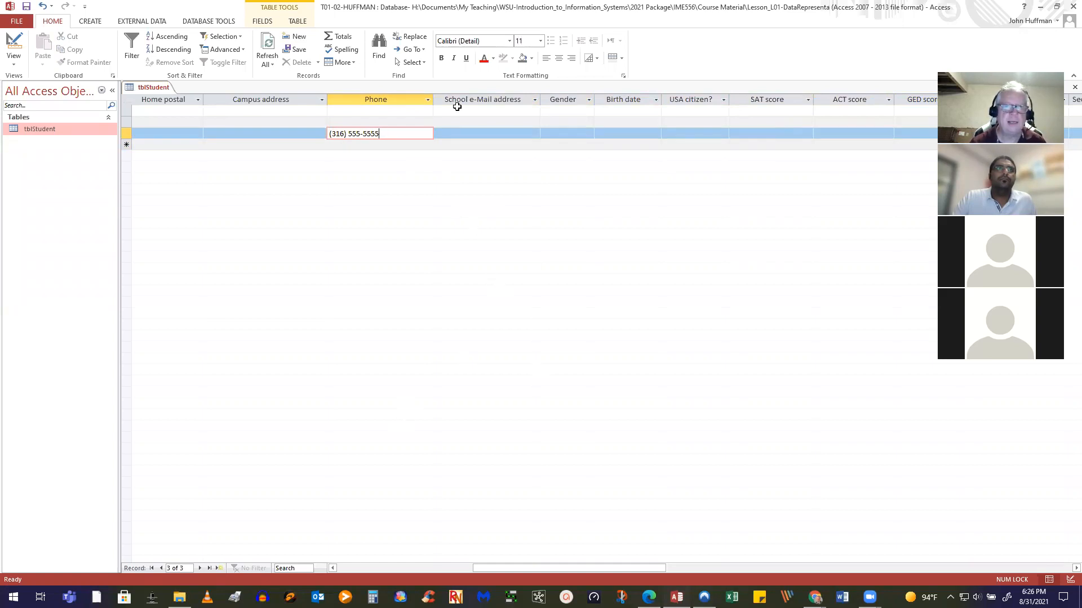
left_click(468, 129)
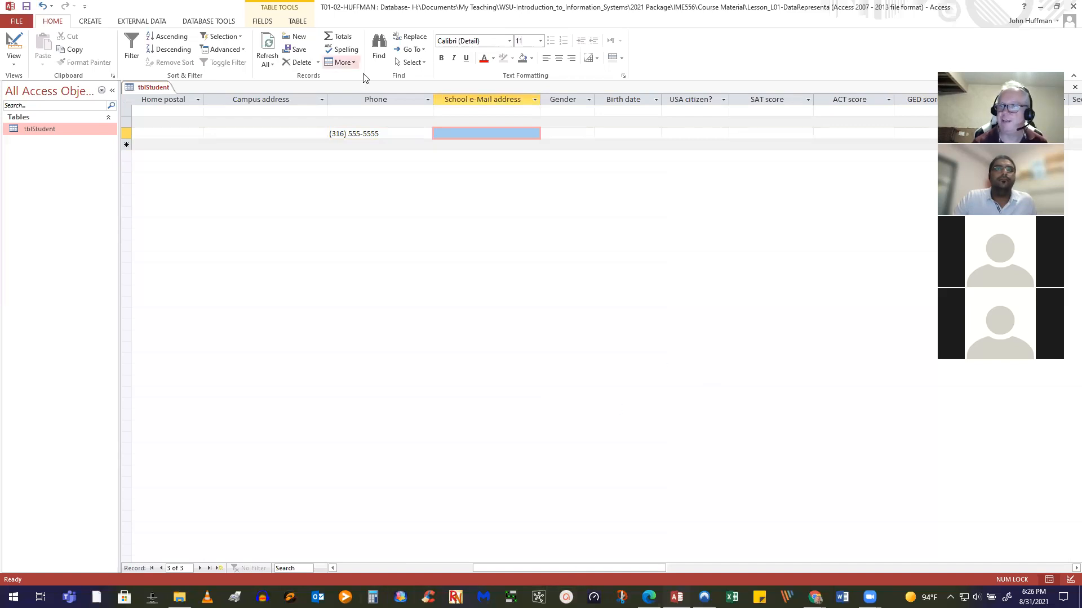
left_click(14, 41)
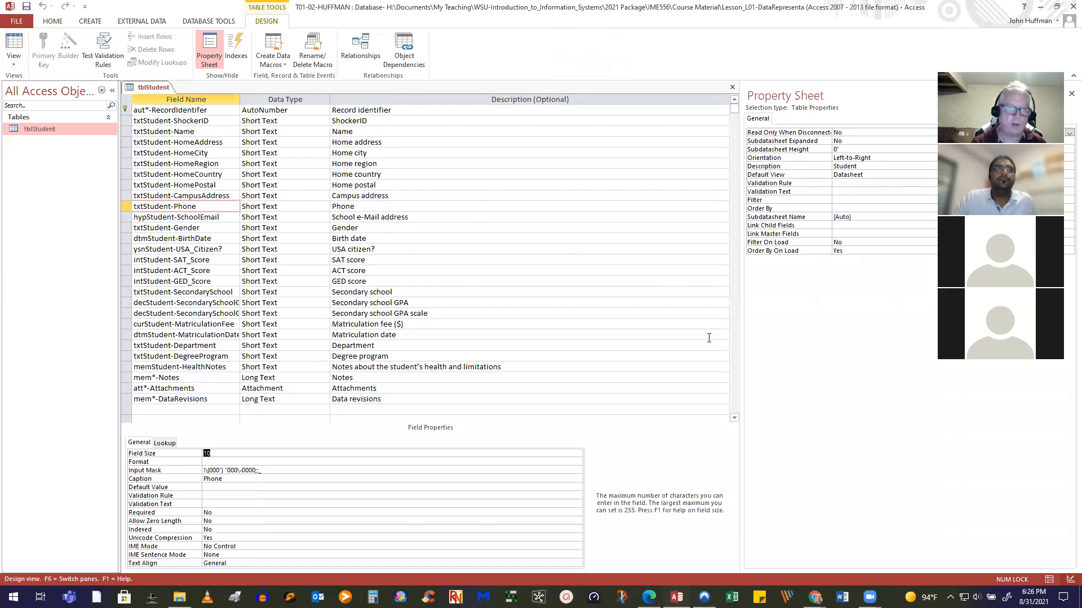
Select the hypStudent-SchoolEmail field row to see its size 255 and caption 'School e-Mail address'
left_click(220, 218)
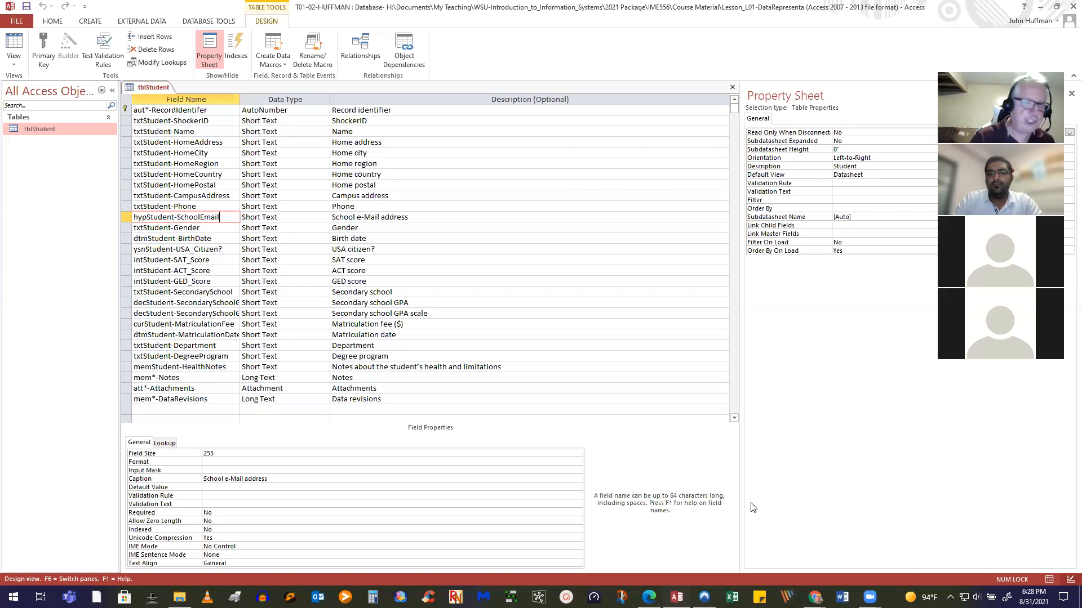
Change the dtmStudent-BirthDate field's data type from Short Text to Date/Time
left_click(229, 227)
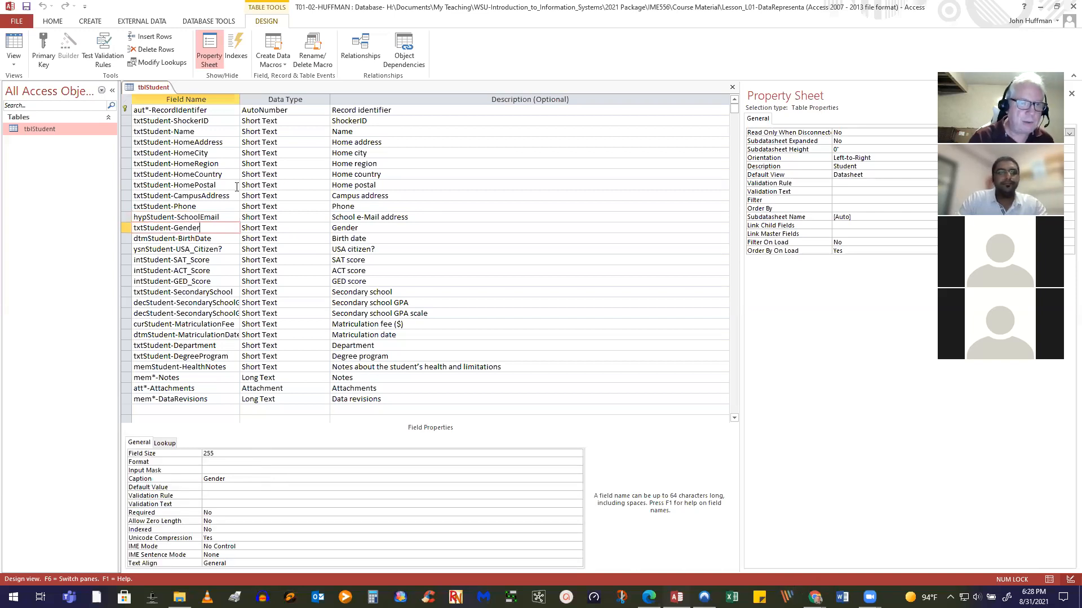
left_click(206, 238)
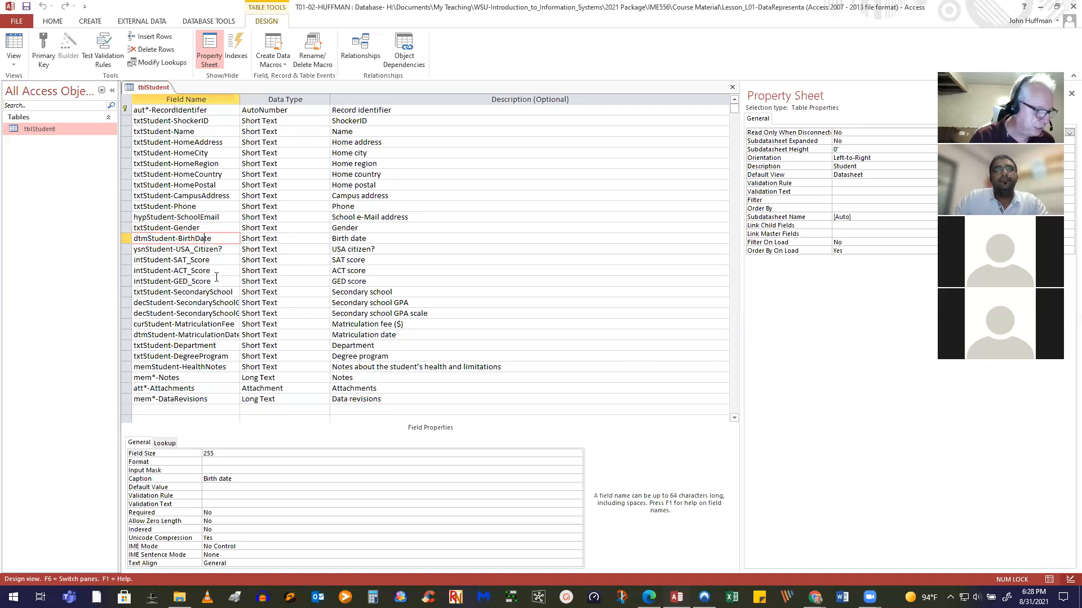
left_click(290, 239)
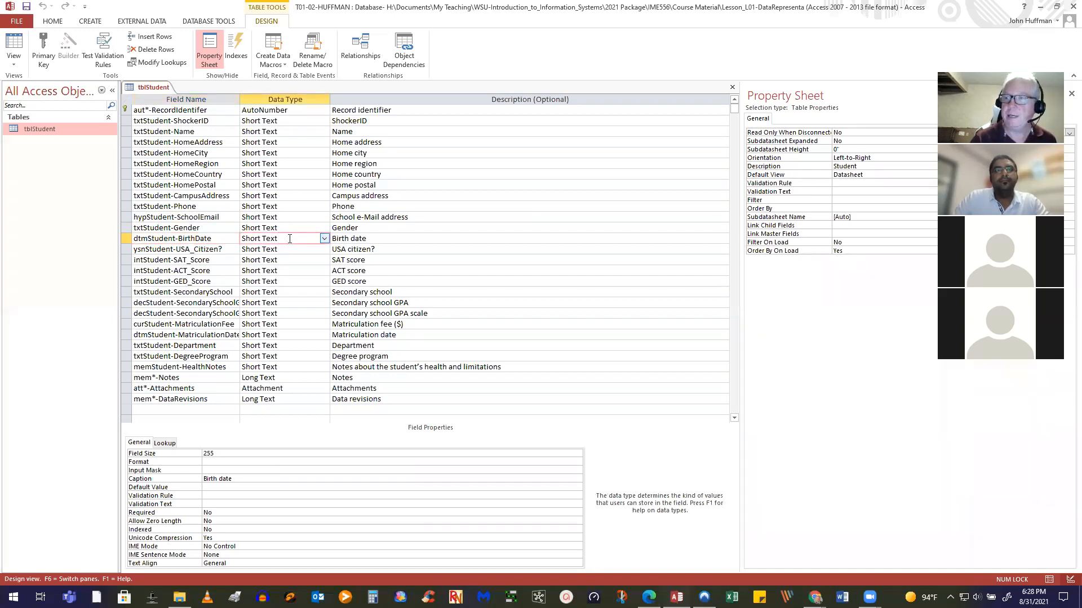
left_click(324, 239)
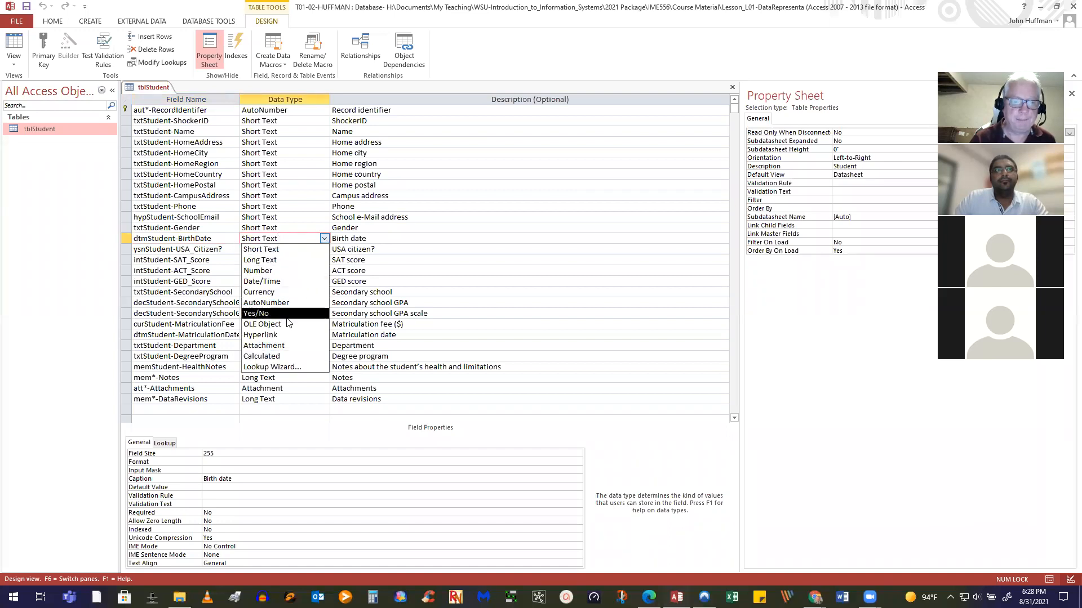
left_click(285, 282)
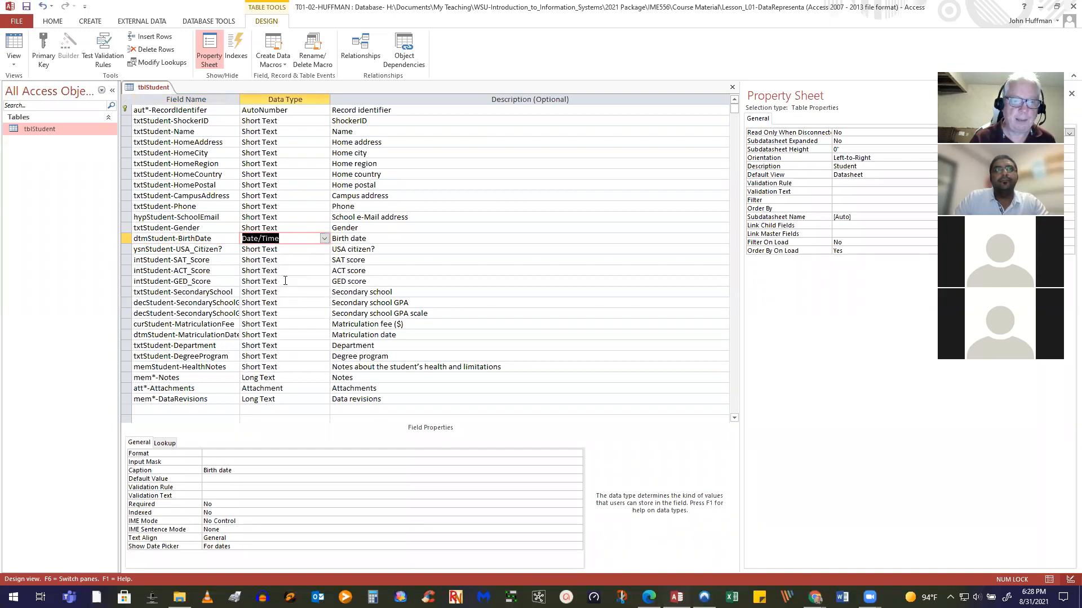
left_click(231, 454)
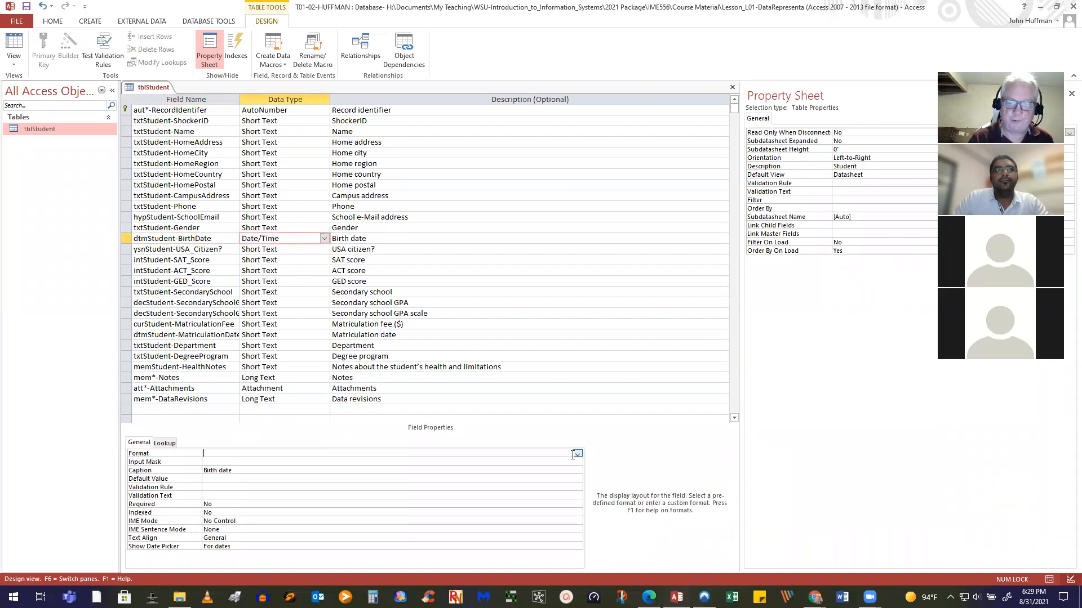
Choose Short Date from the BirthDate Format dropdown
left_click(577, 454)
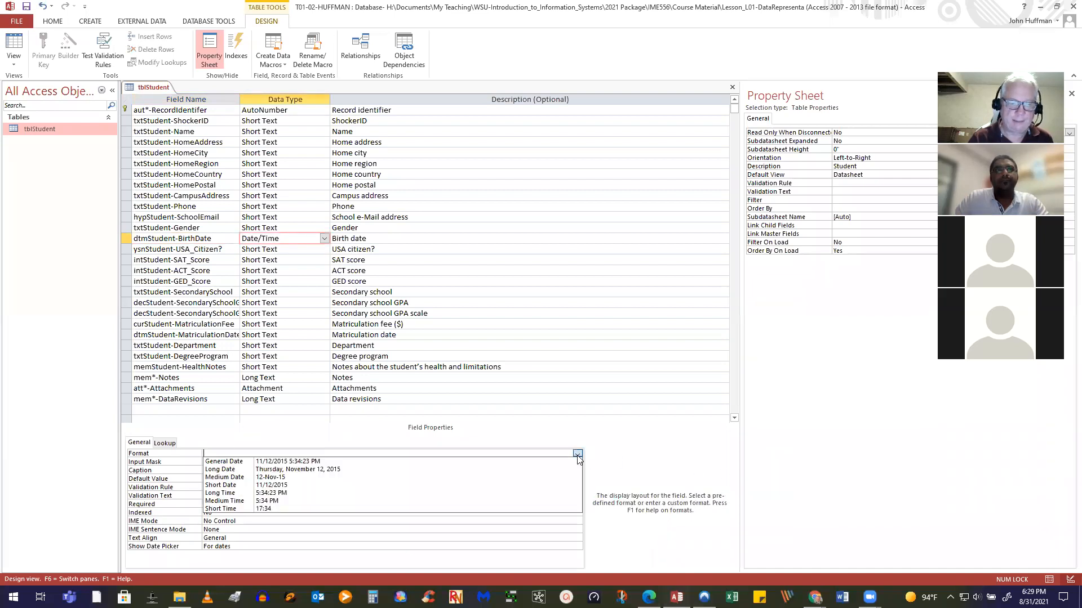
left_click(293, 485)
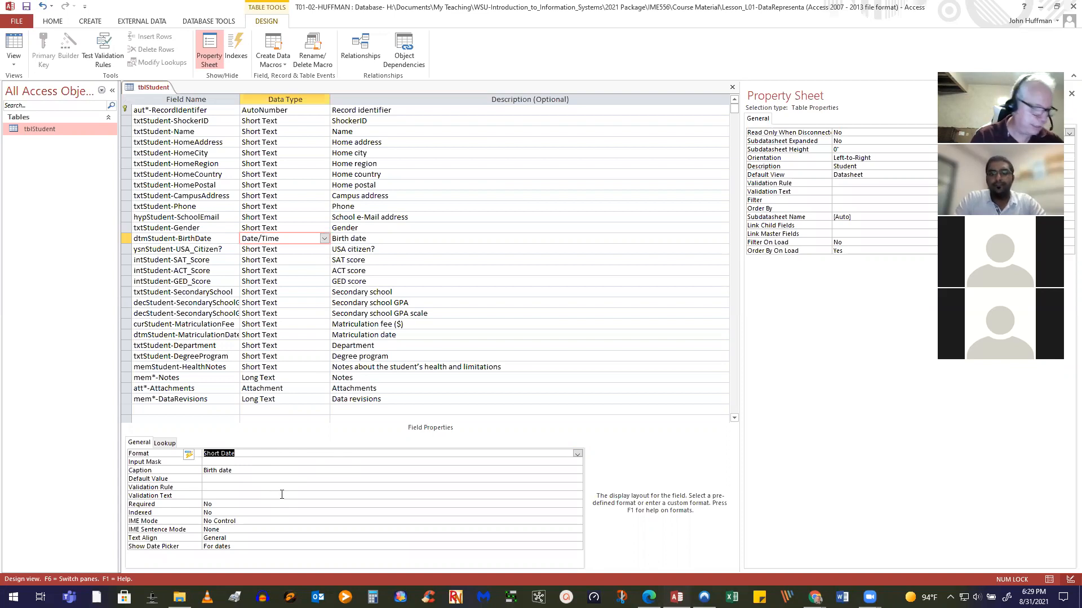
Enter the BirthDate validation rule BETWEEN #01/01/19000# AND Date()
left_click(240, 490)
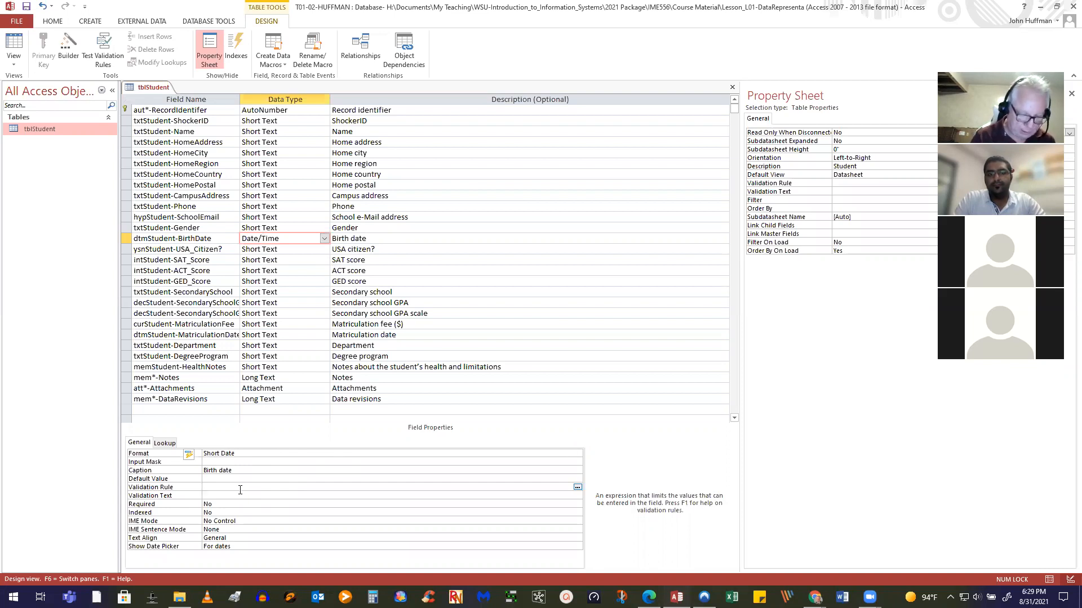
type("BETWEEN ")
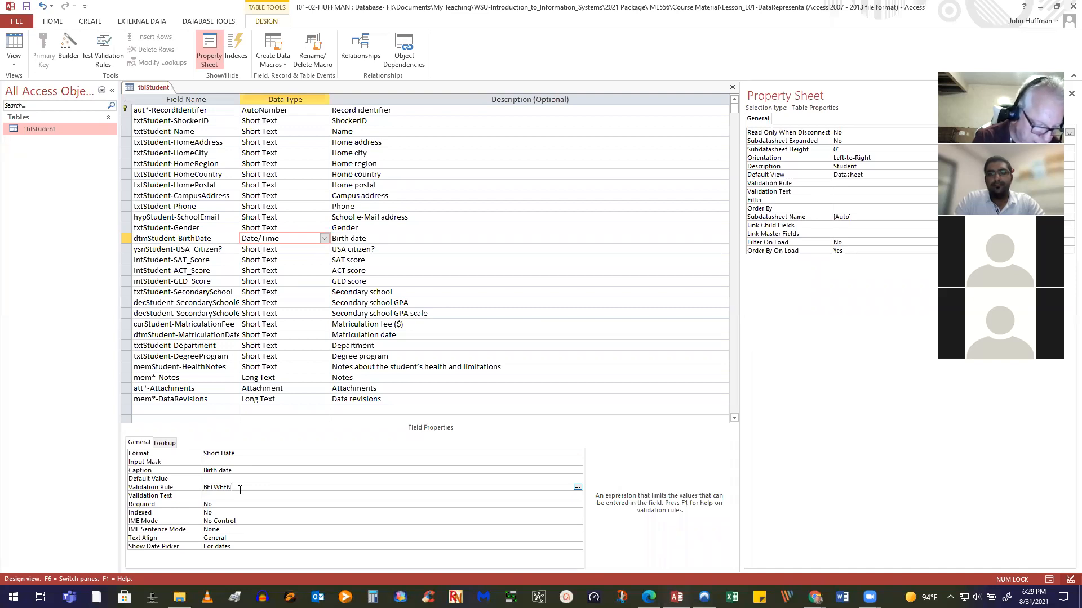
type("#")
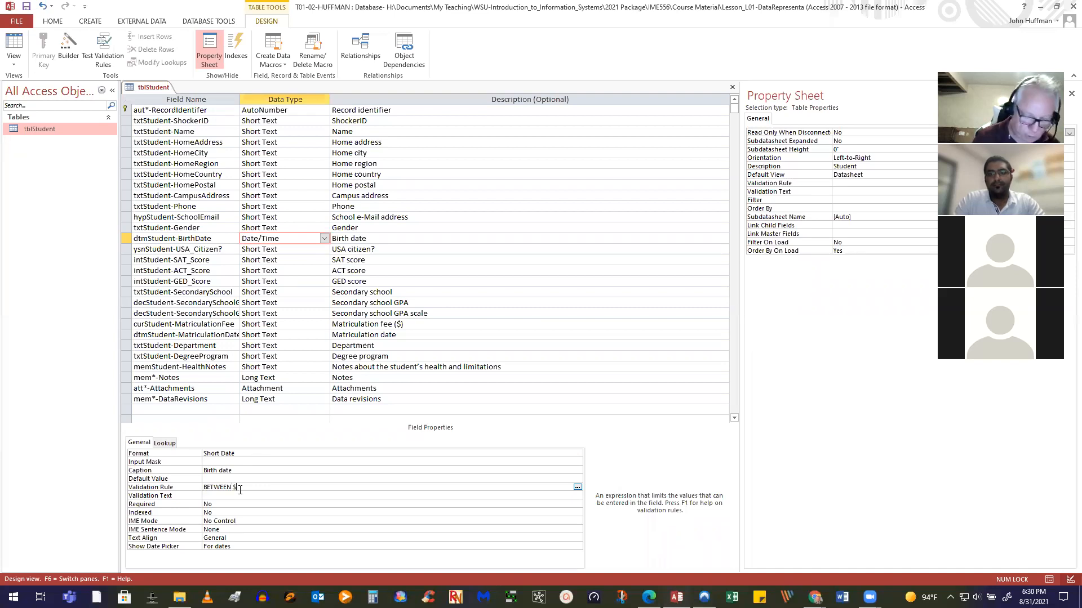
type("01/01/19000")
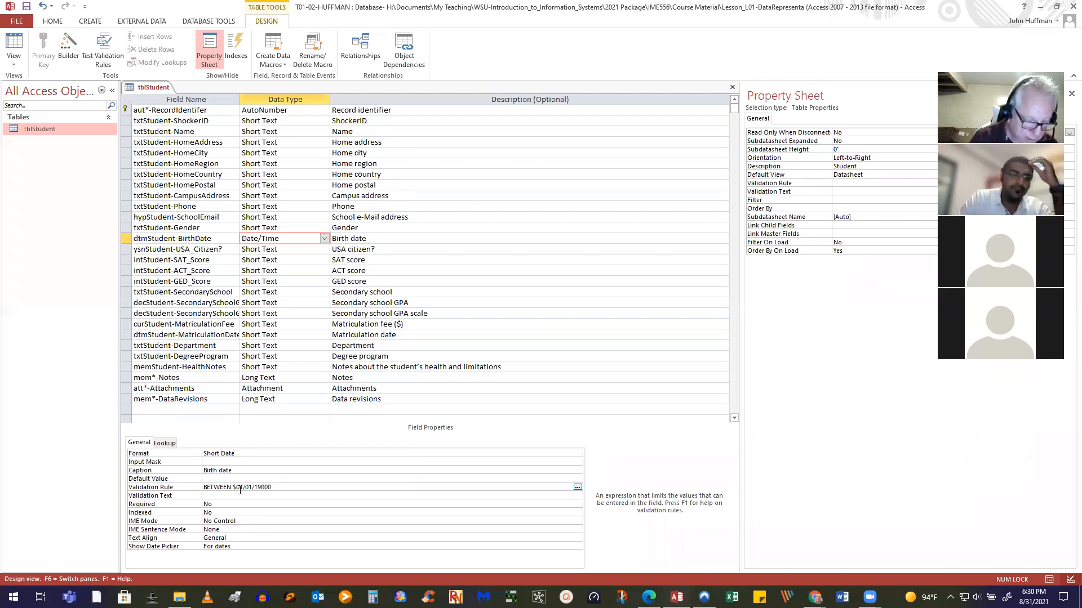
type("#")
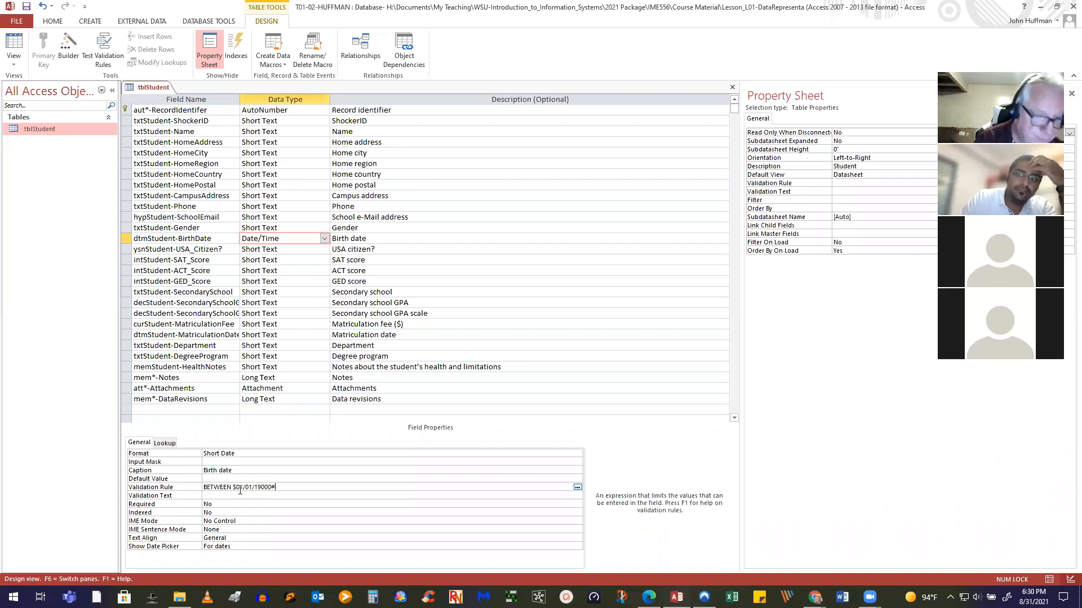
type(" AND")
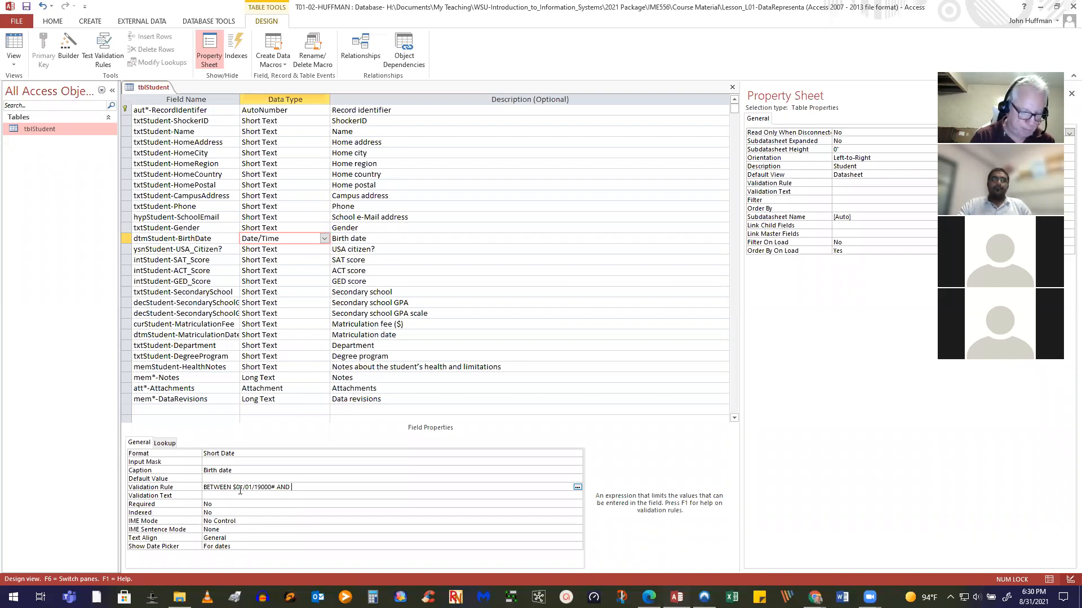
type("te()")
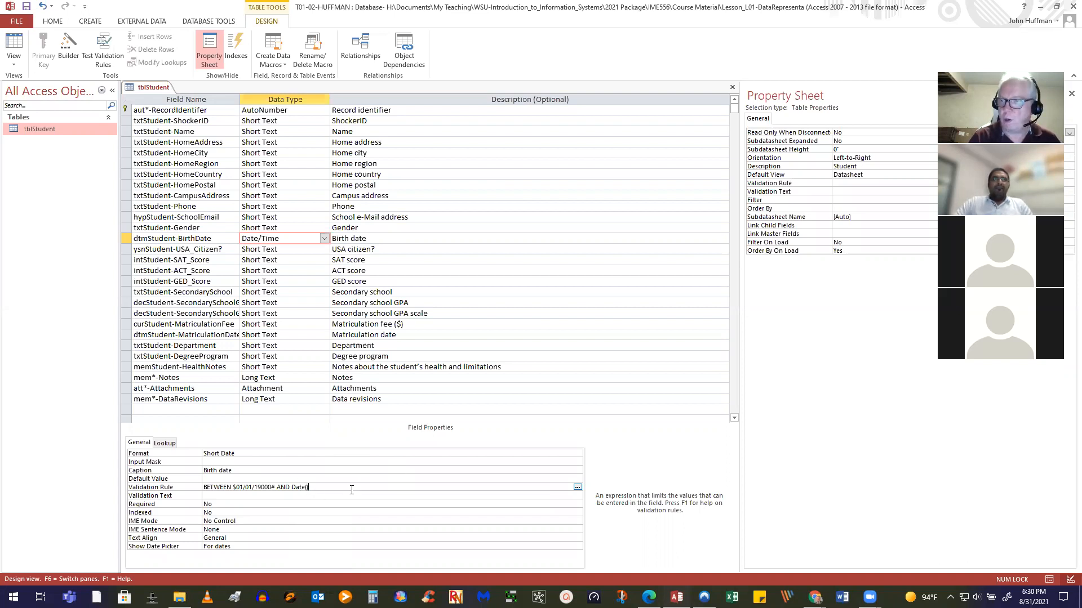
left_click(307, 496)
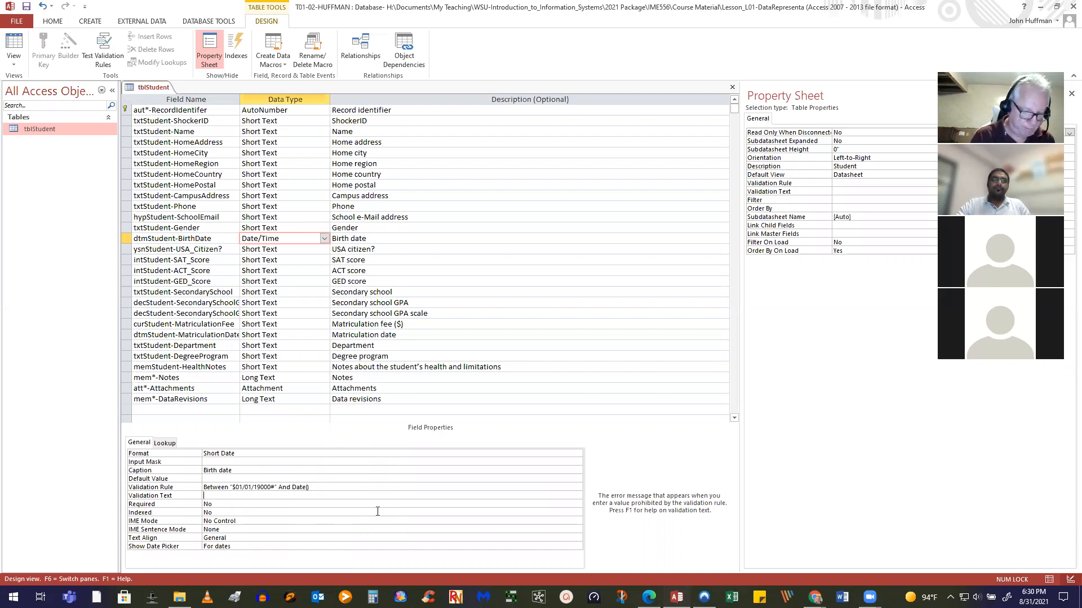
Add validation text 'The birthdate must be valid' and remove the stray $ and extra zero from the rule
type("The birthdate")
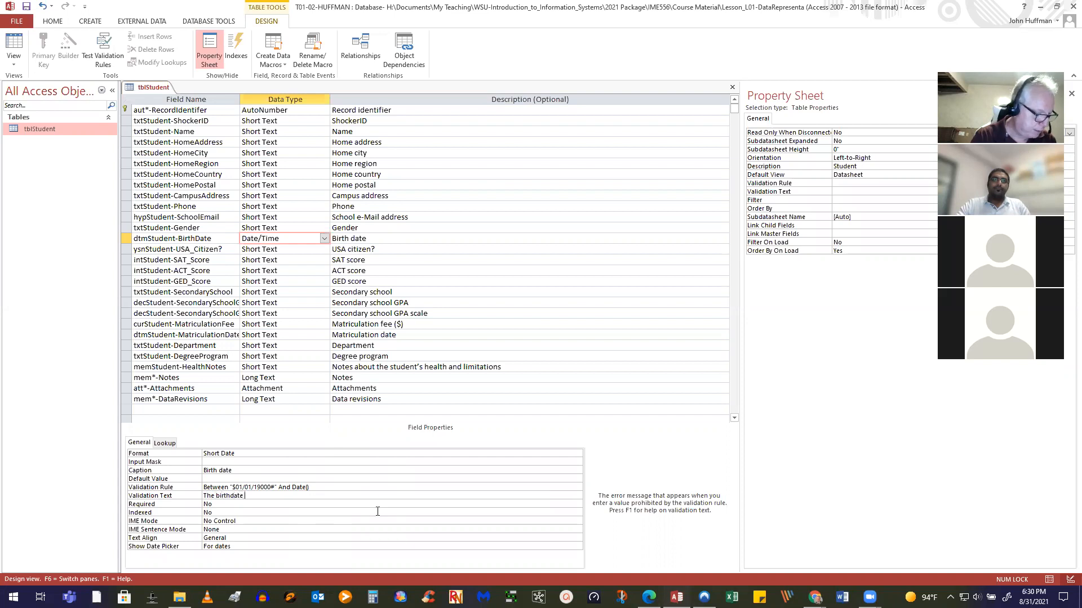
type(" mus")
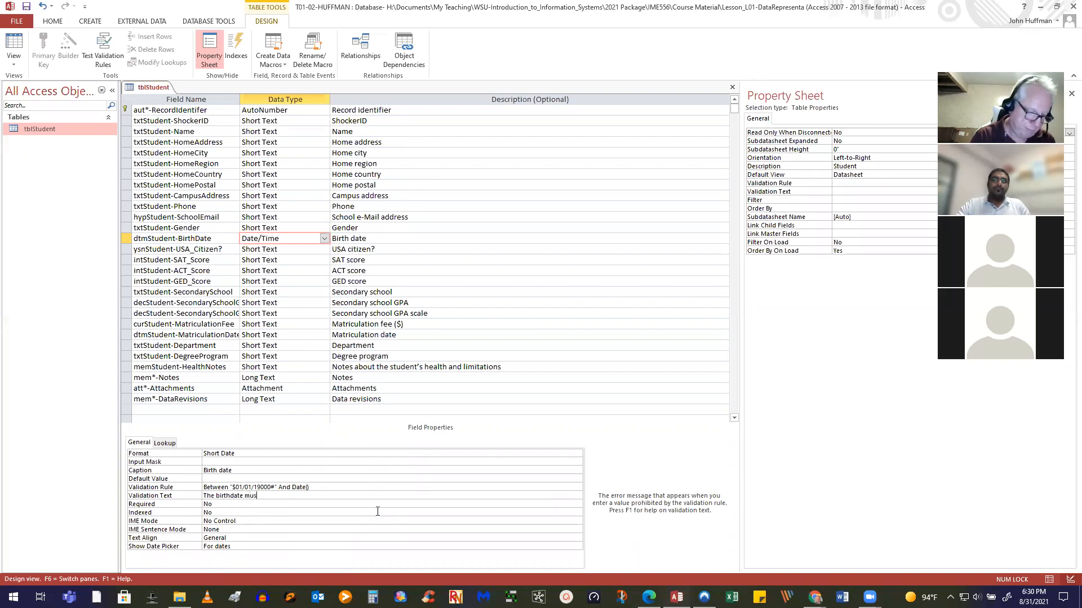
type("t be valid")
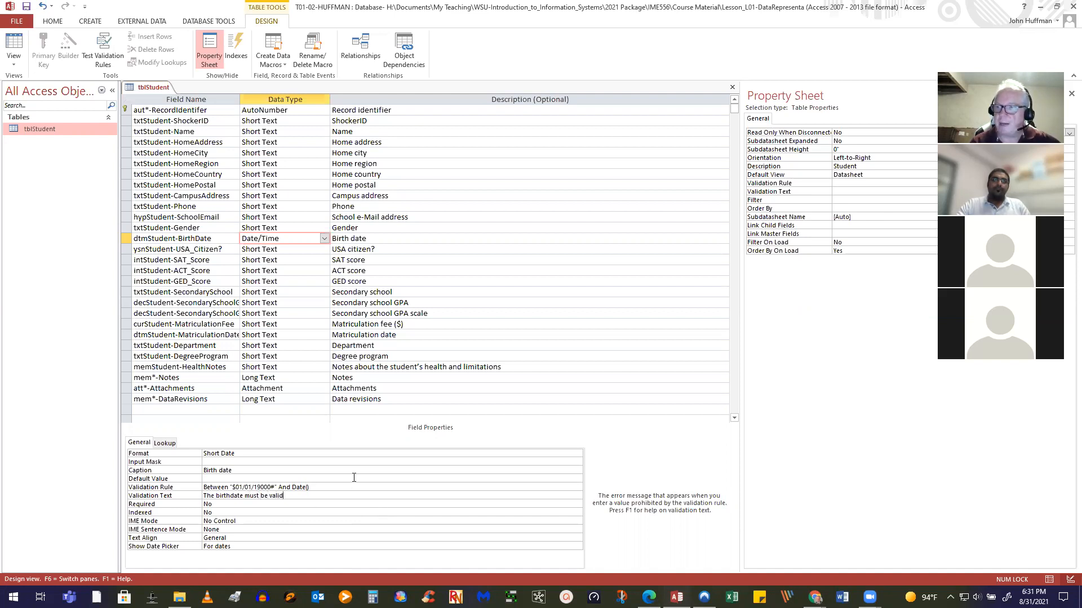
left_click(232, 488)
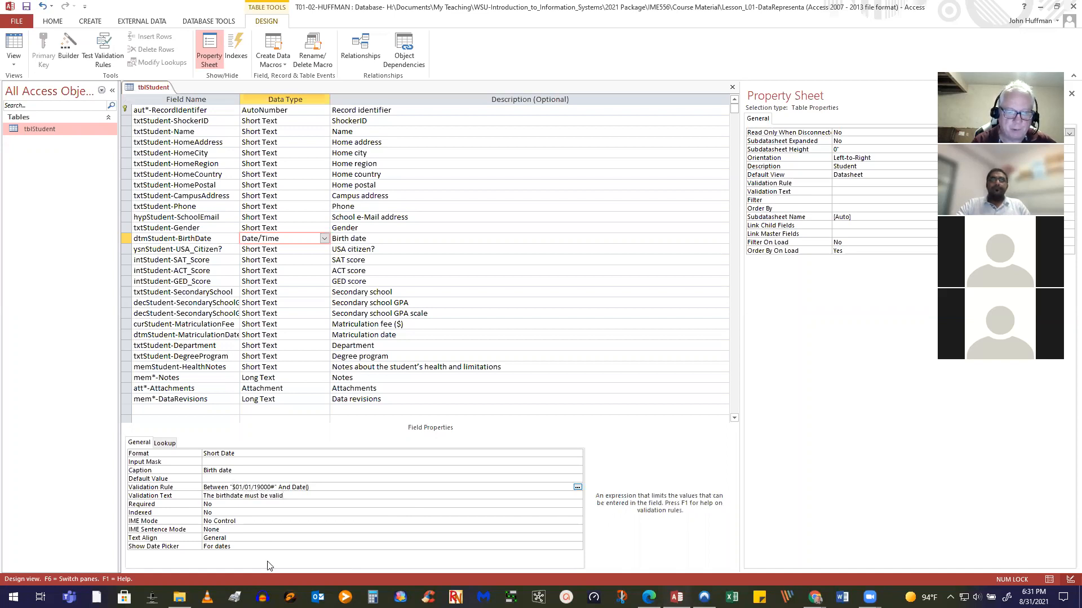
key("Delete")
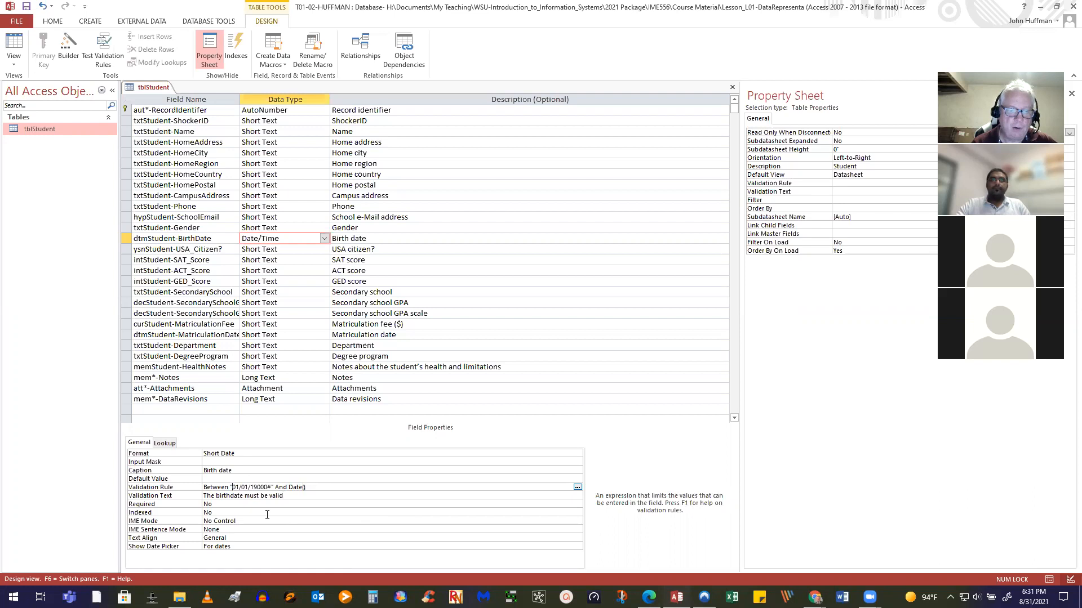
key("BackSpace")
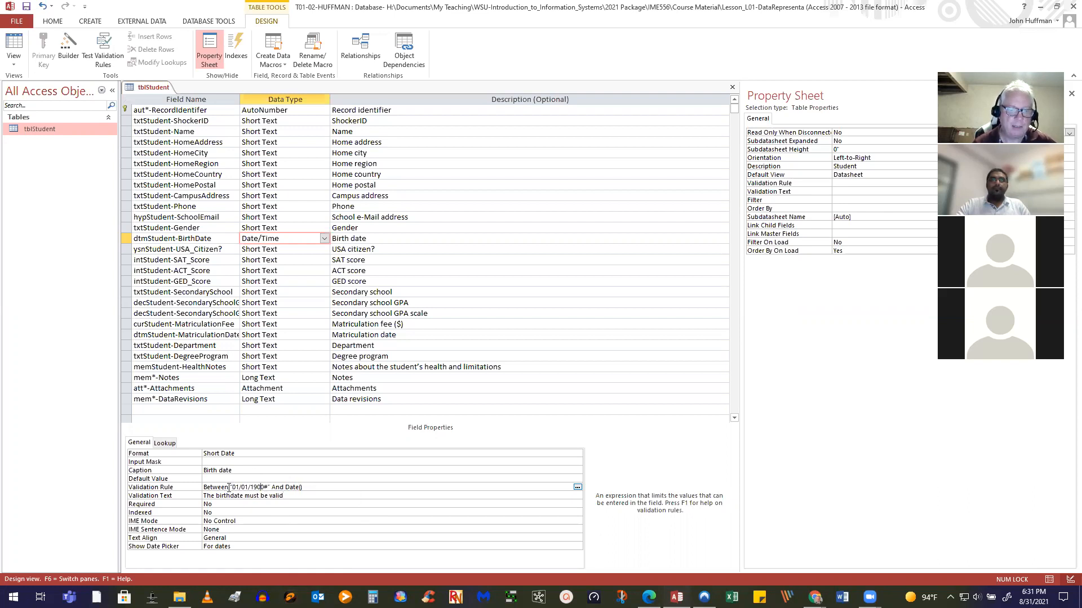
Replace the start date's quote with # and make the upper bound Date()-1800
left_click(232, 486)
key("BackSpace")
type("#")
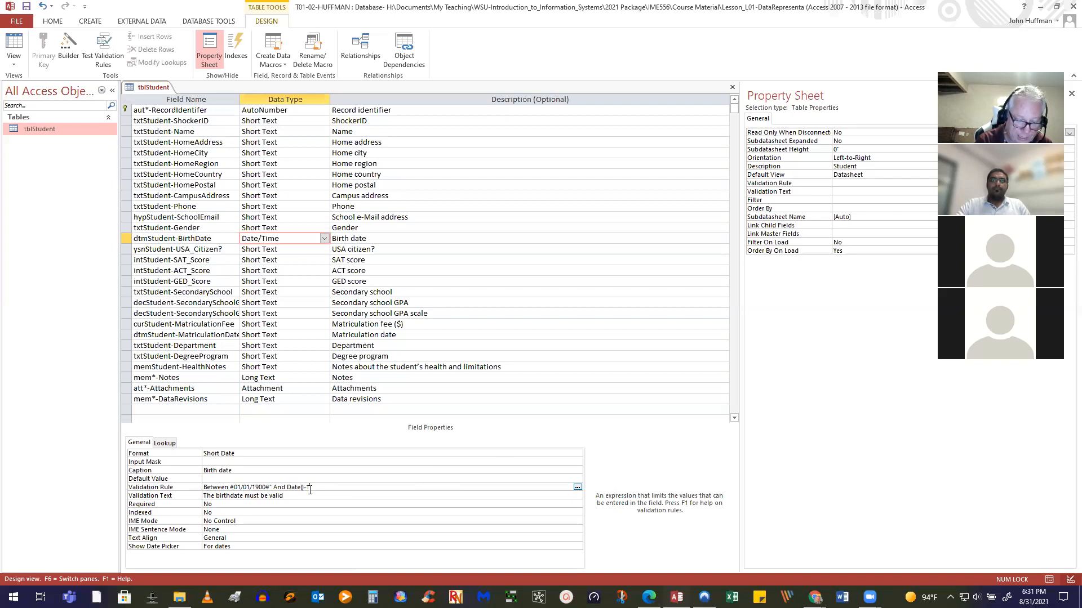
type("00")
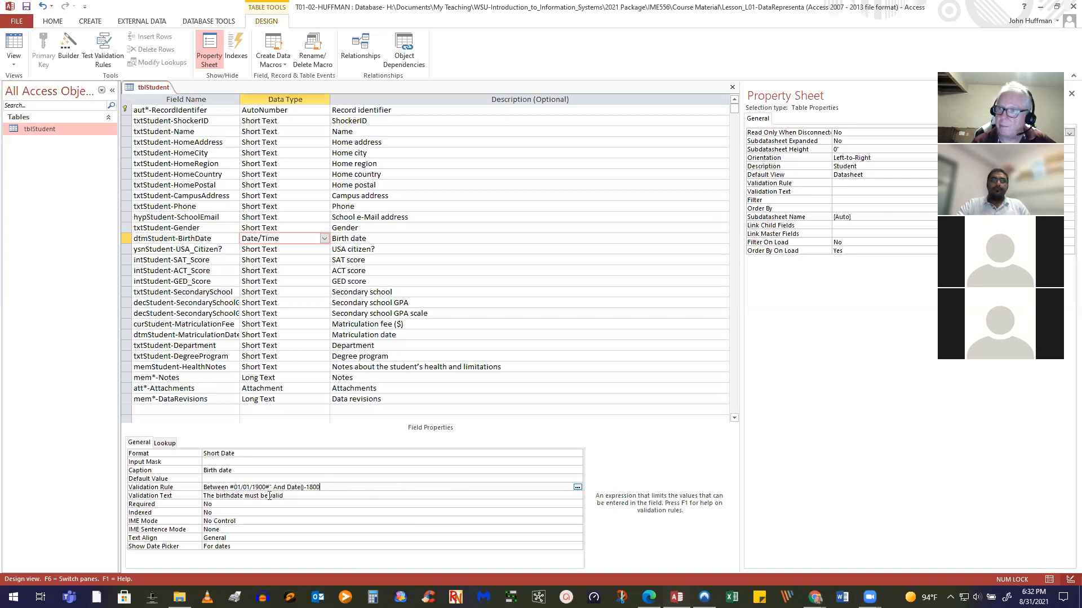
left_click_drag(271, 488, 232, 483)
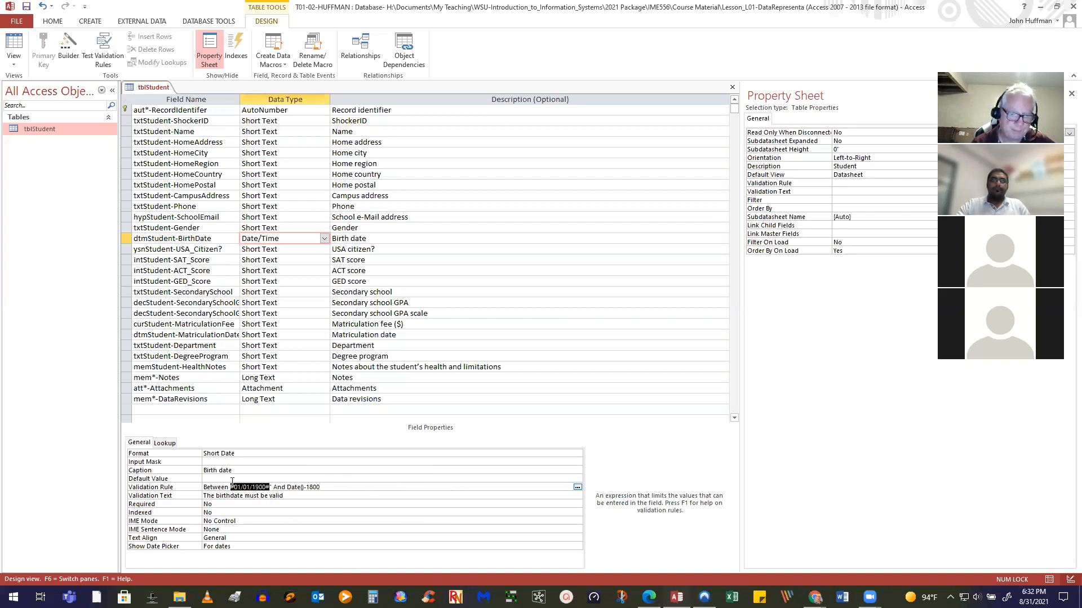
Replace the start date with Date()-50000 so the rule reads Between Date()-50000 And Date()-1800, then save
key("Delete")
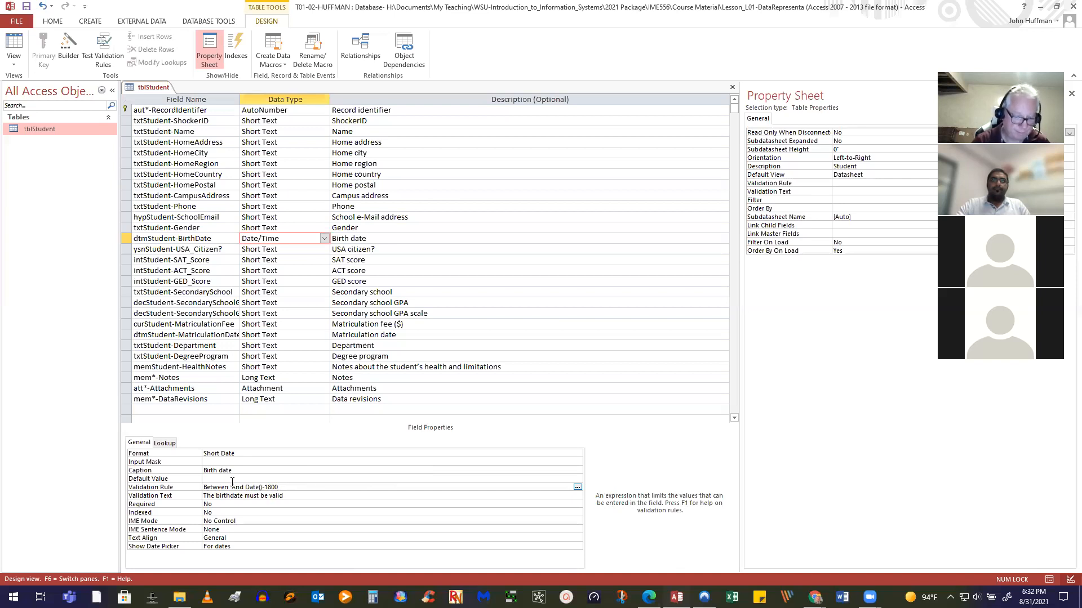
type("Date()")
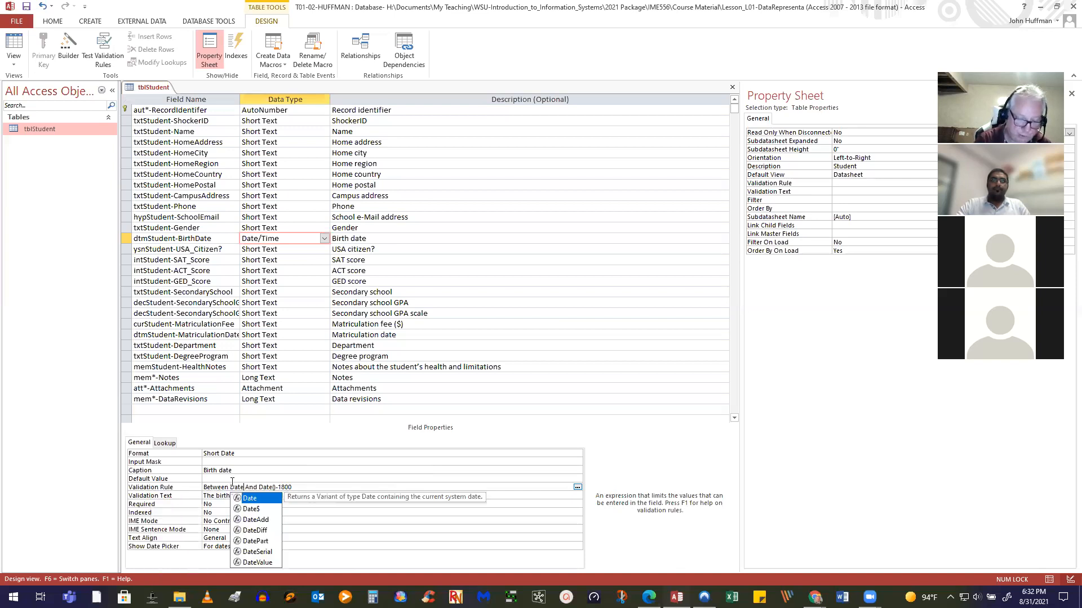
type("-")
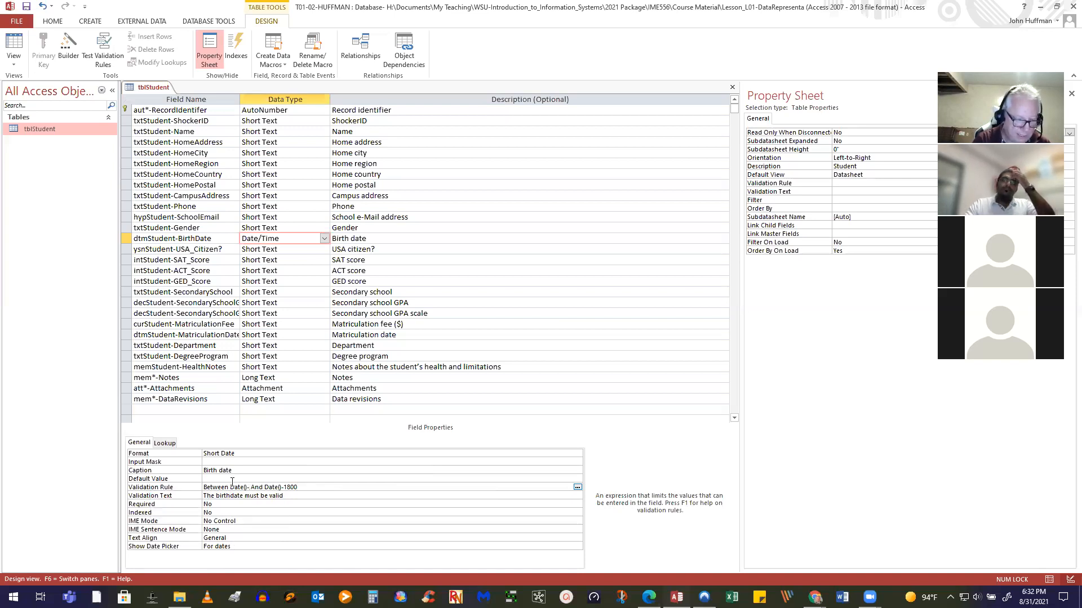
type("50000")
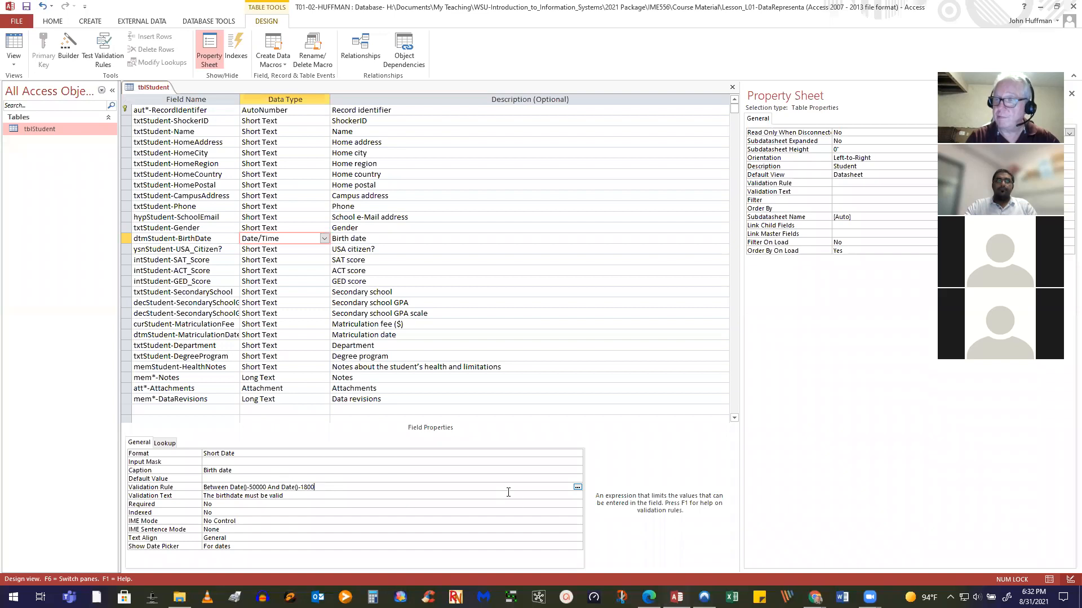
left_click(27, 8)
Accept the data integrity prompts, keeping the new BirthDate rule despite existing violating records
left_click(504, 337)
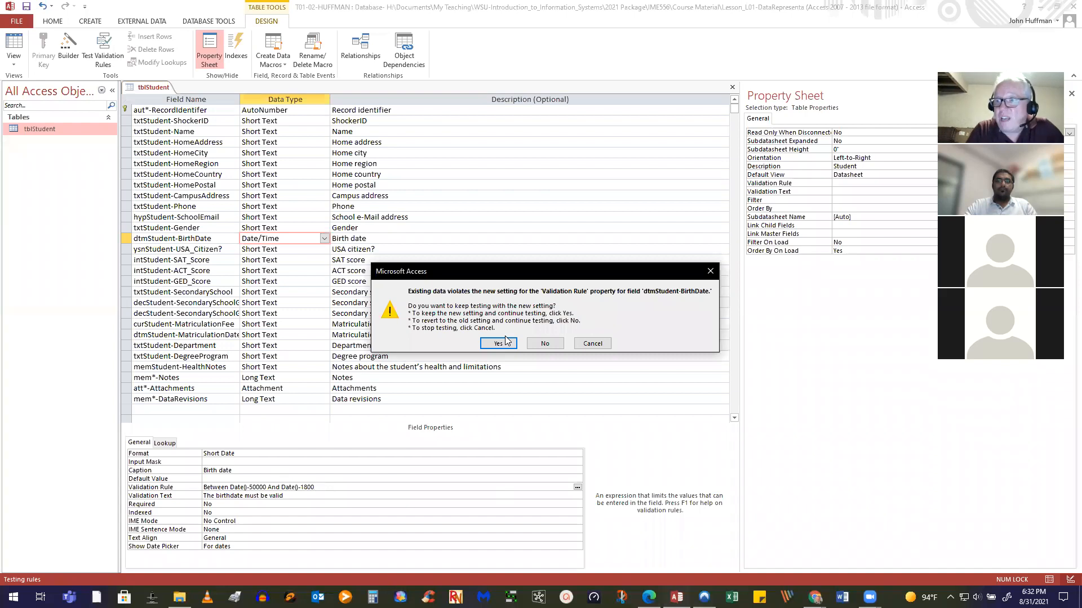
left_click(498, 345)
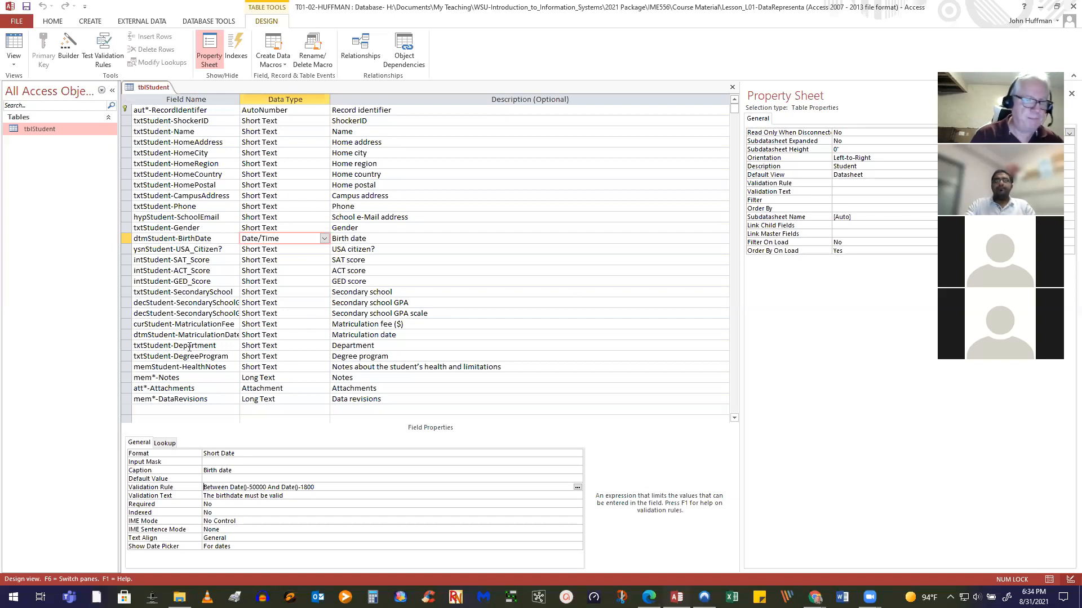
left_click(230, 249)
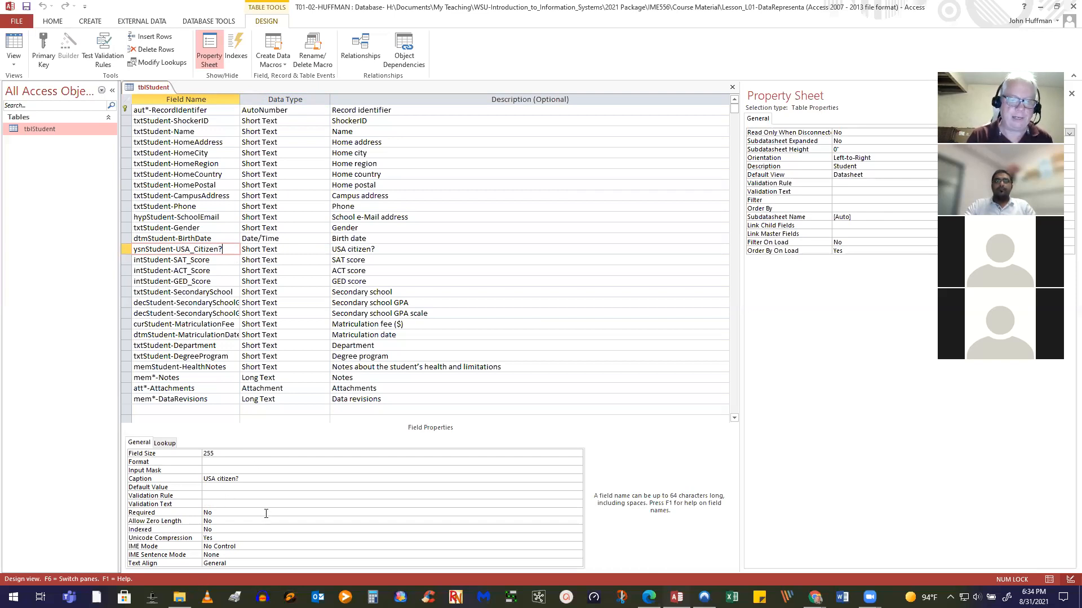
Make the USA citizen field Yes/No, save past the data loss warning, and view the datasheet
left_click(311, 251)
left_click(324, 250)
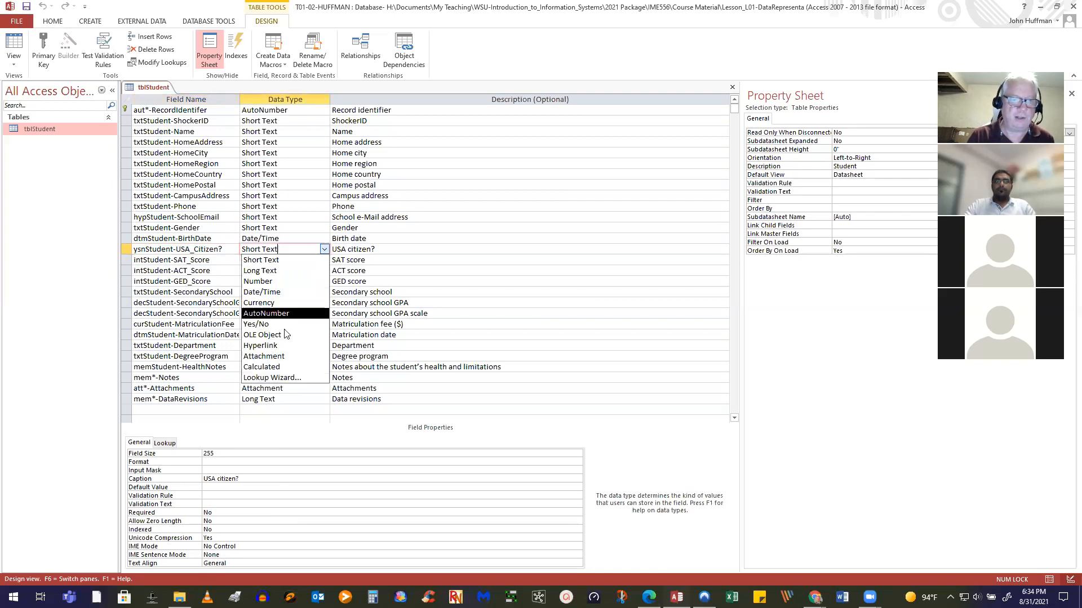
left_click(269, 325)
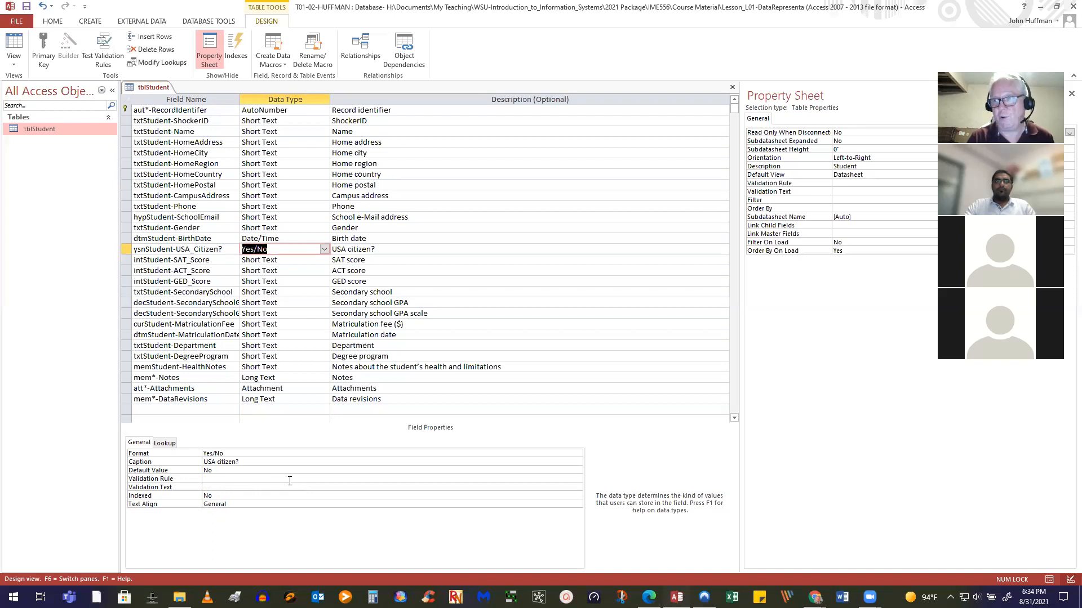
left_click(25, 8)
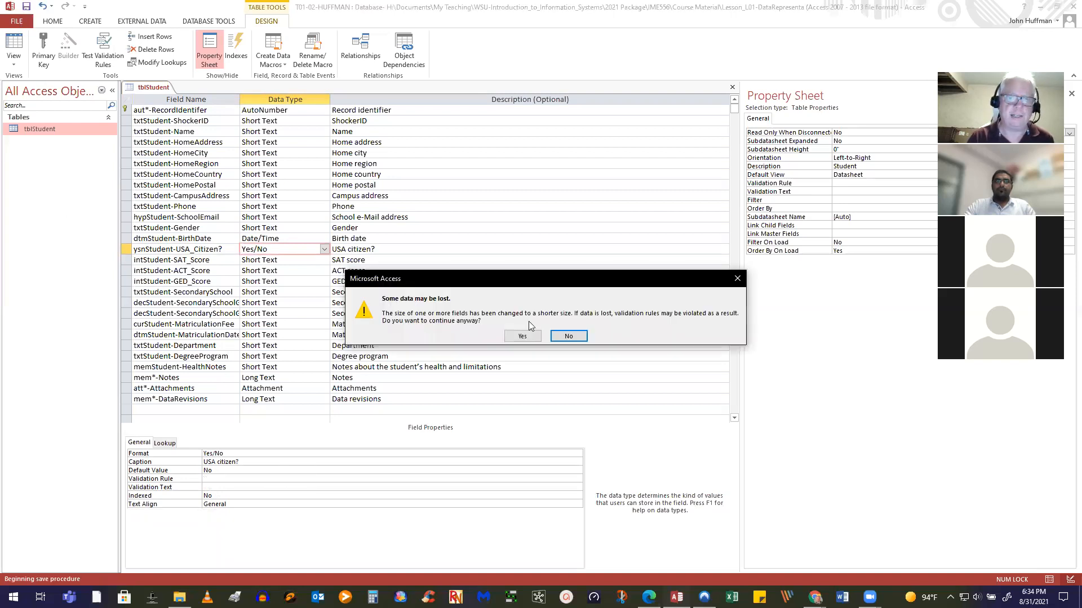
left_click(513, 335)
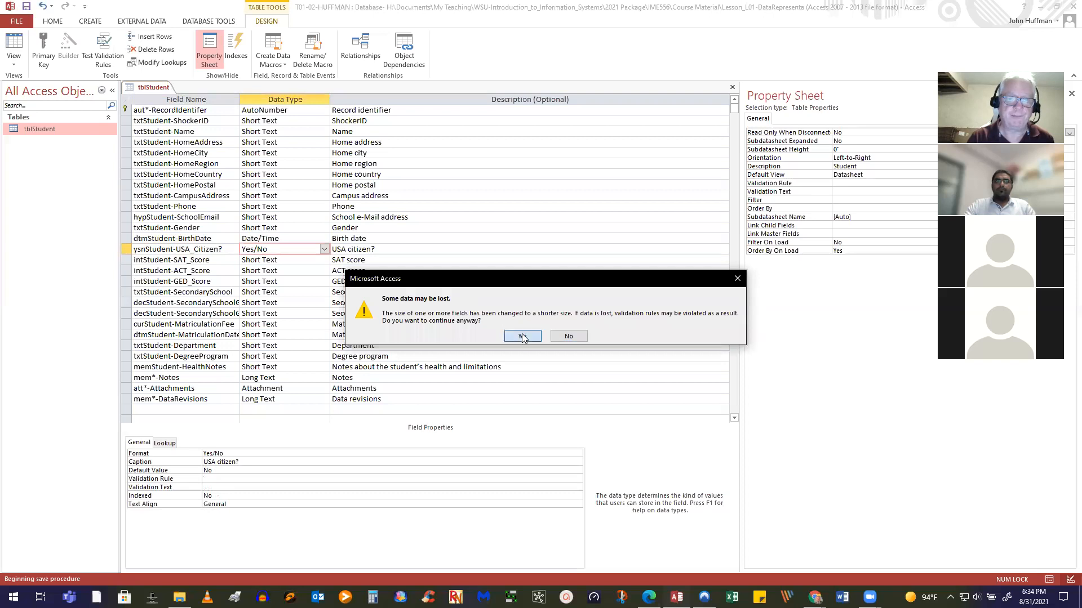
left_click(14, 43)
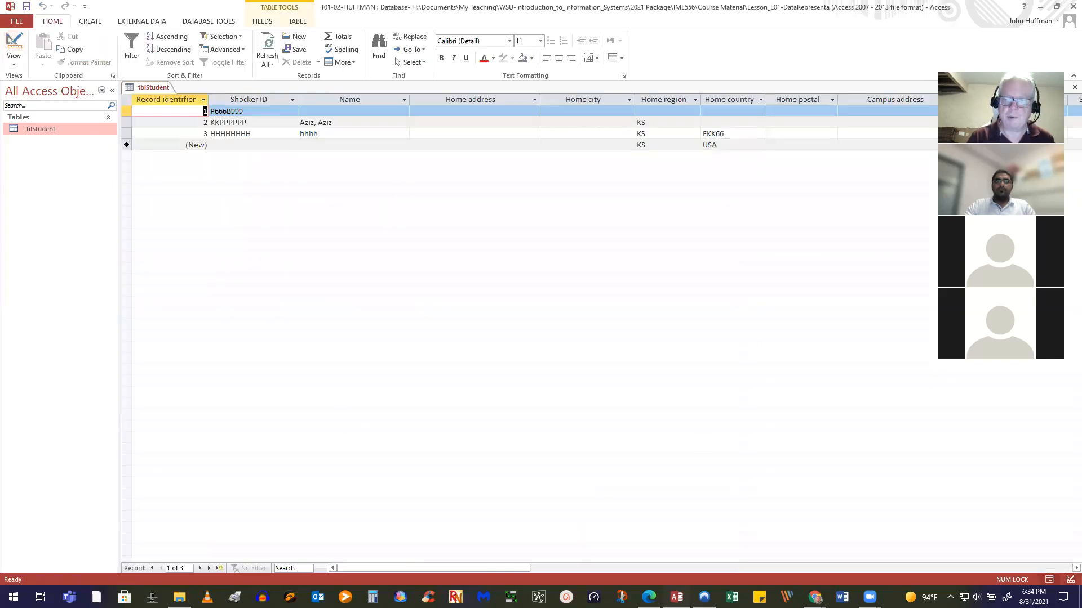
left_click_drag(452, 568, 580, 560)
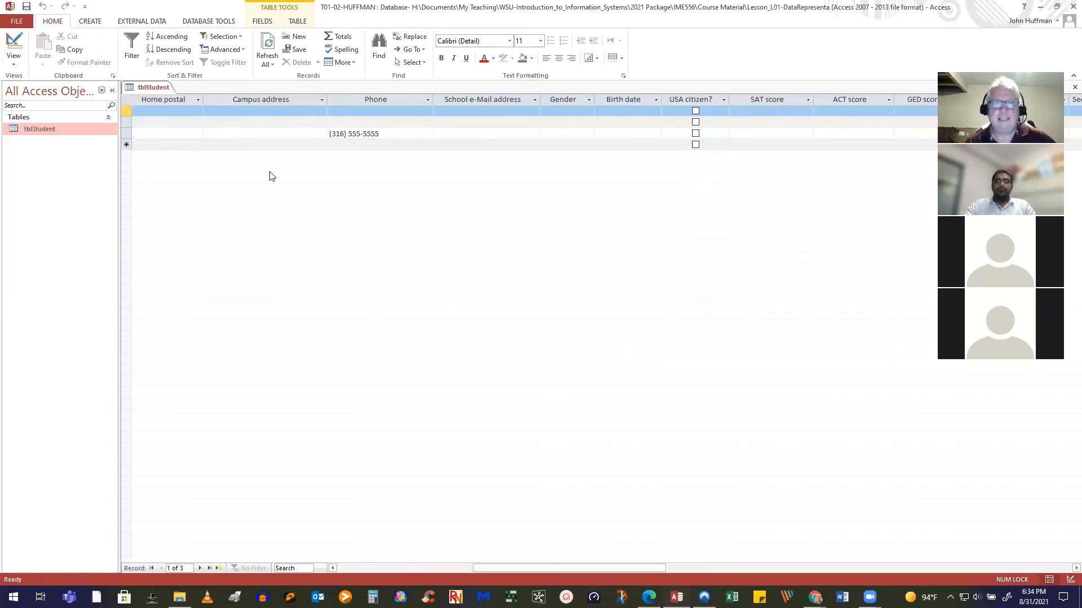
left_click(696, 134)
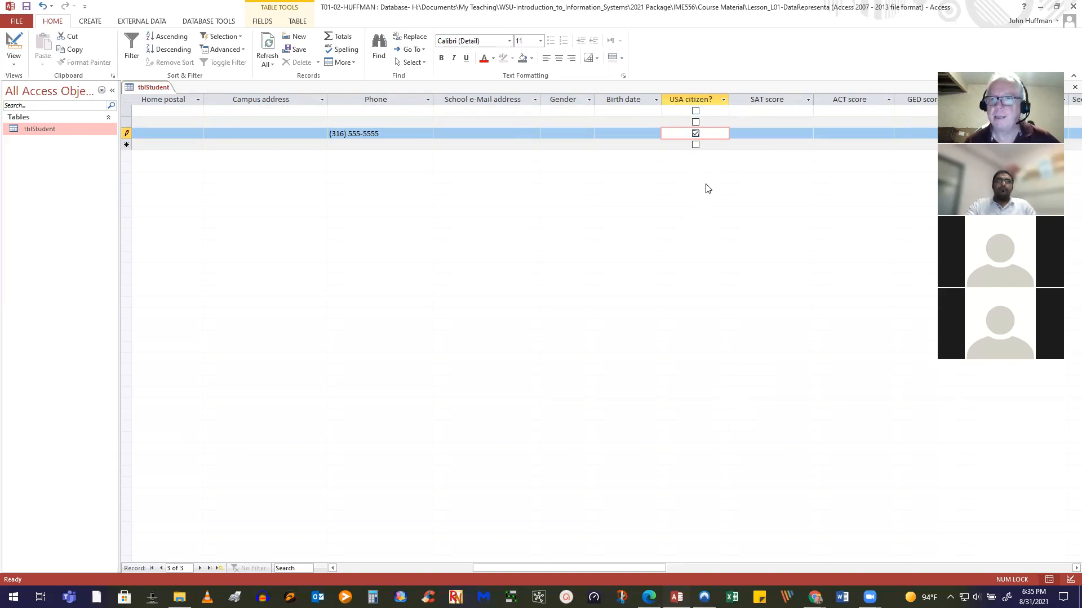
left_click(695, 134)
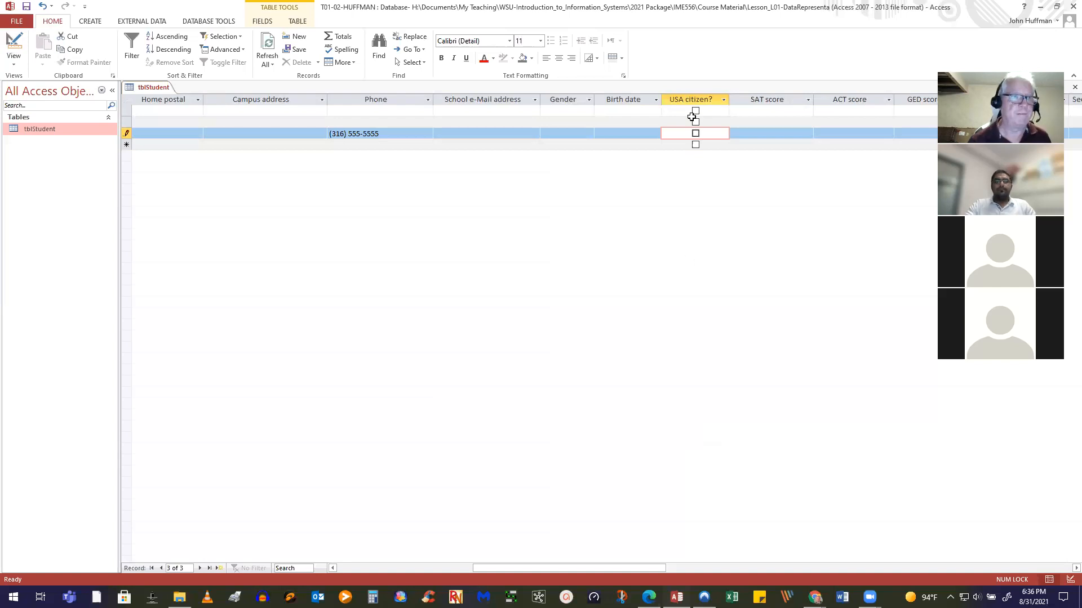
left_click(27, 7)
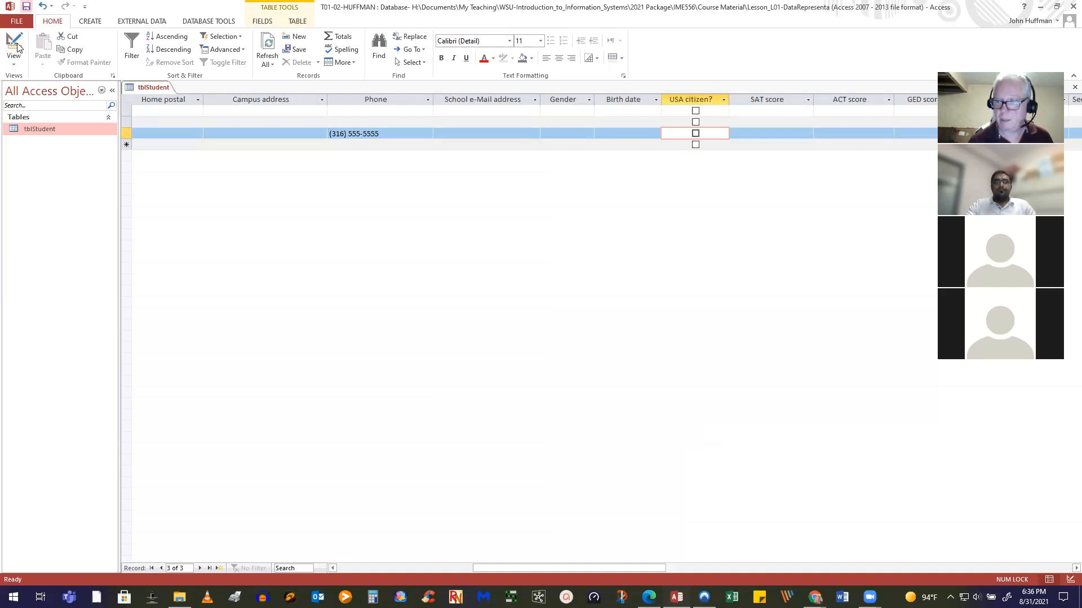
left_click(9, 58)
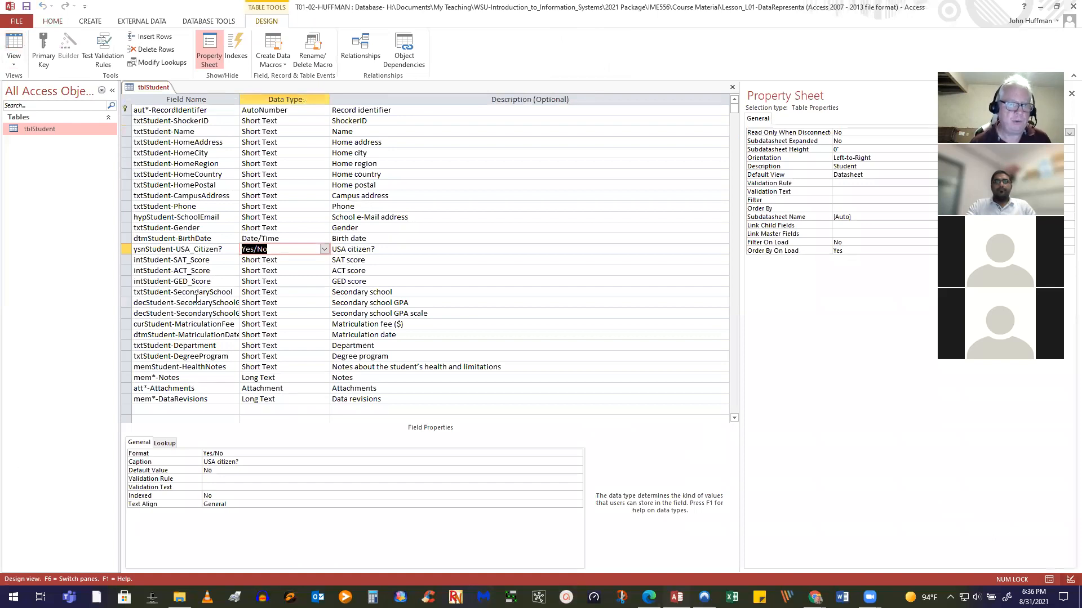
Change intStudent-SAT_Score's data type to Number
left_click(220, 260)
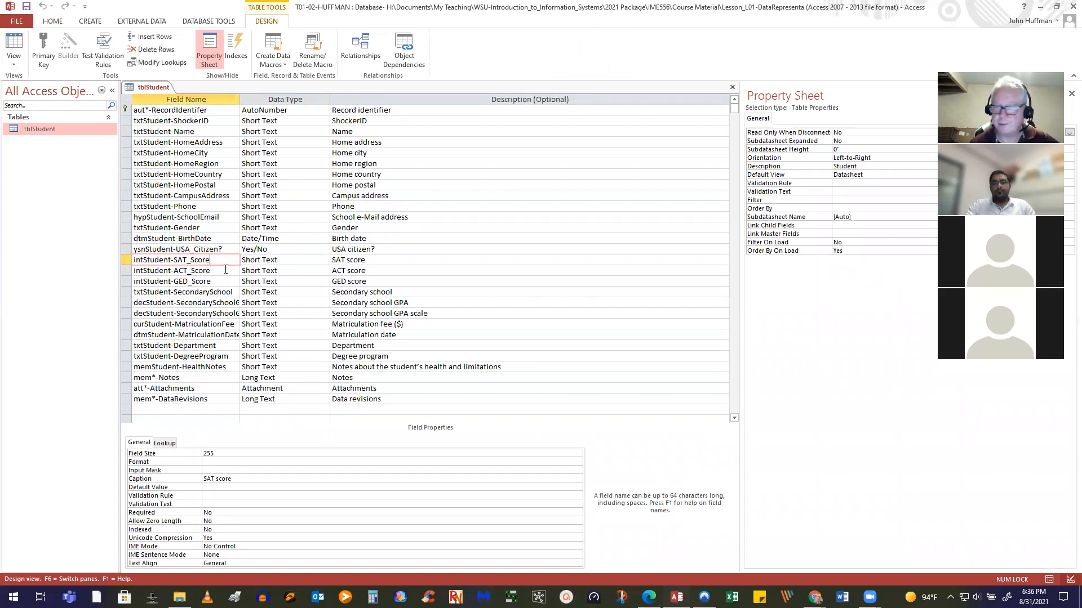
left_click(325, 260)
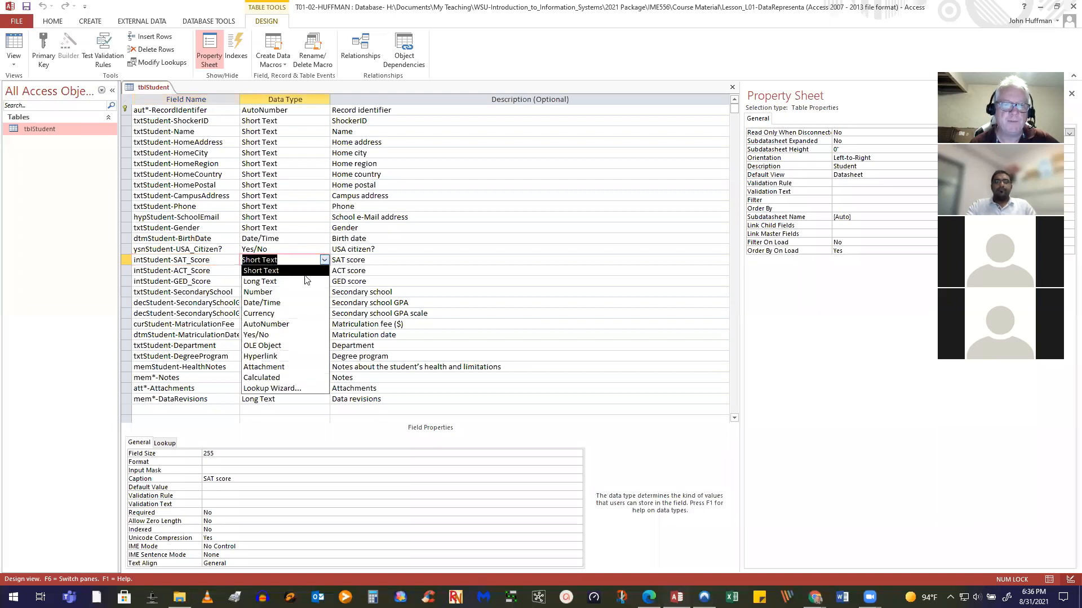
key("Down")
key("Down")
key("Down")
key("Down")
key("Down")
key("Down")
key("Down")
key("Down")
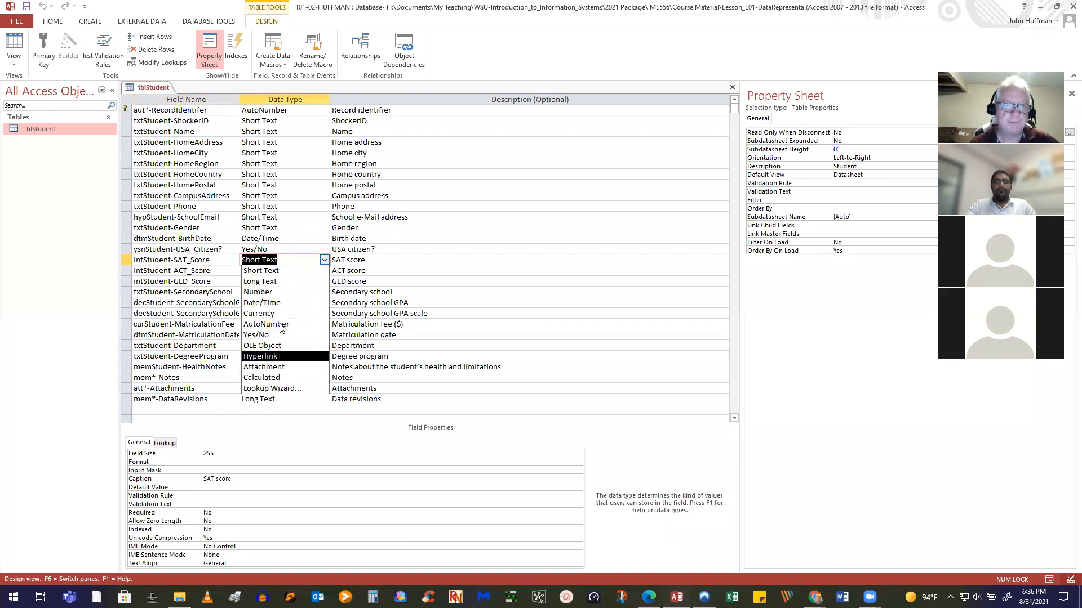
left_click(273, 292)
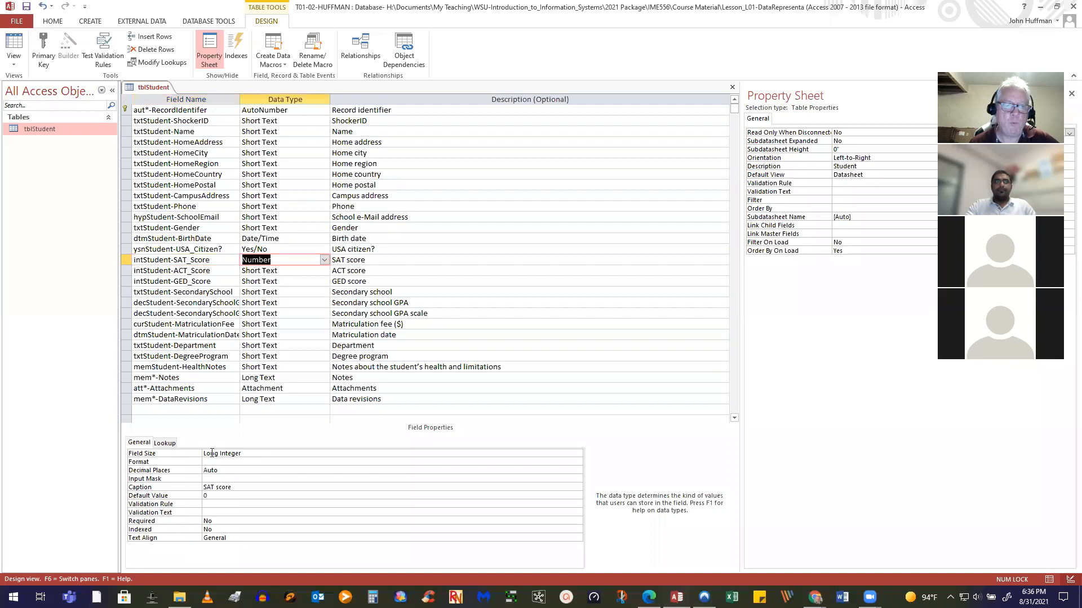
Set the SAT score field's Field Size to Integer
left_click(276, 452)
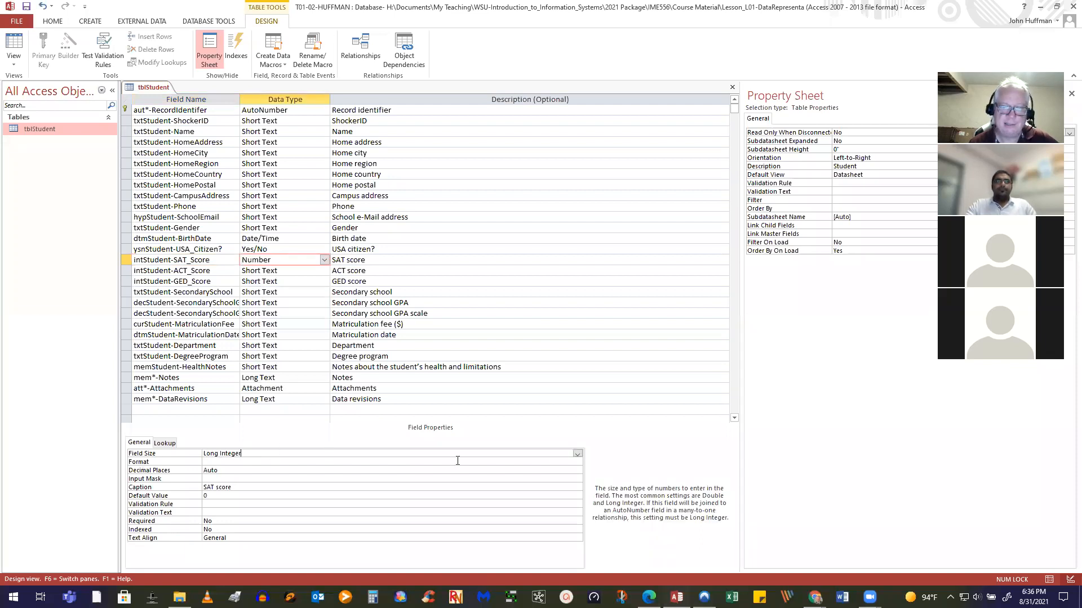
left_click(578, 455)
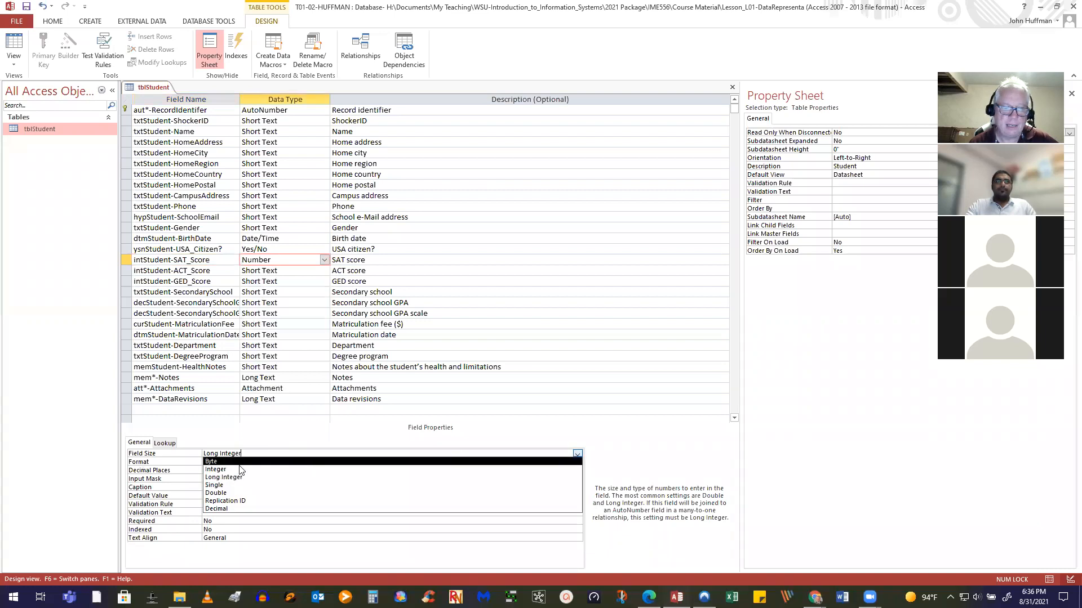
left_click(218, 470)
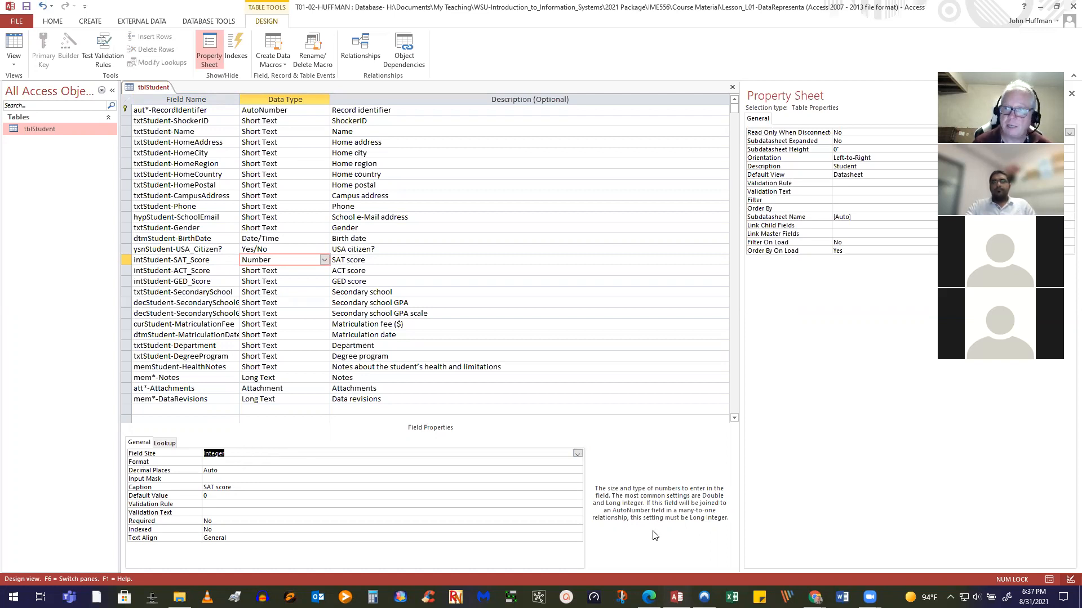
left_click(577, 456)
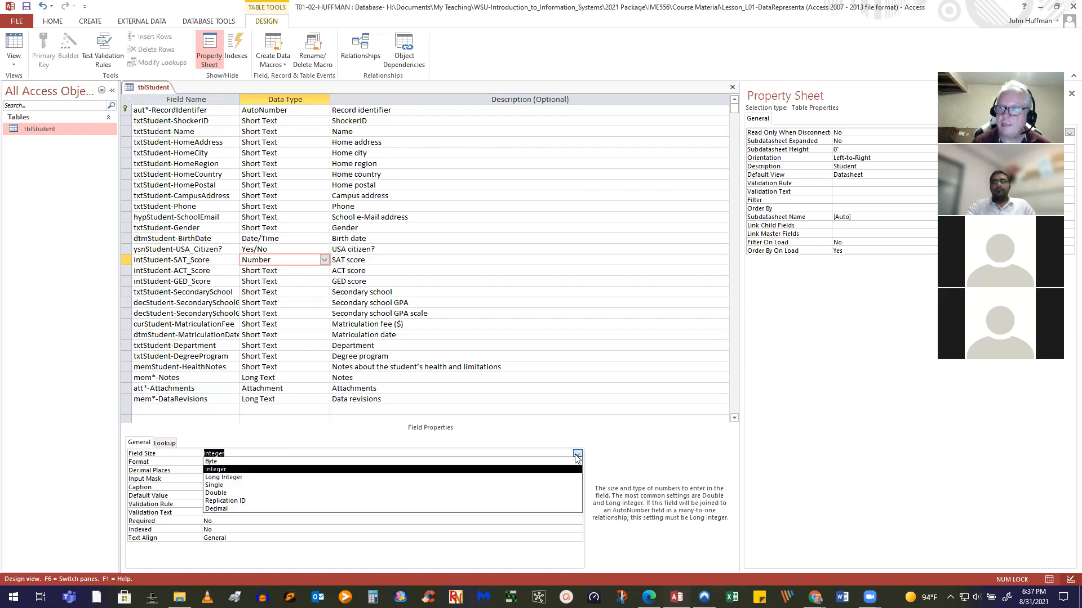
left_click(578, 455)
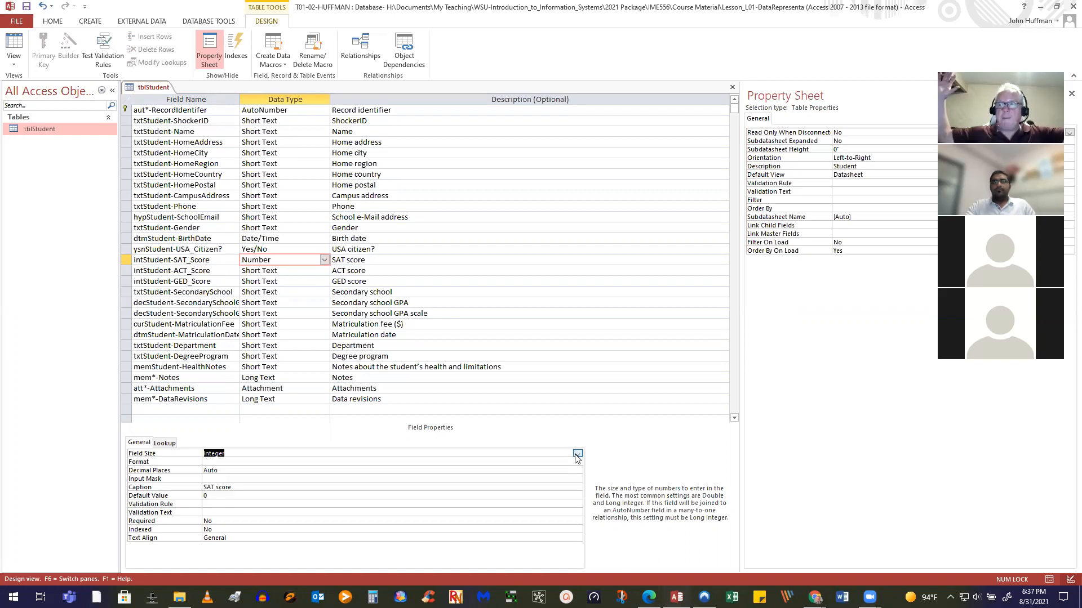
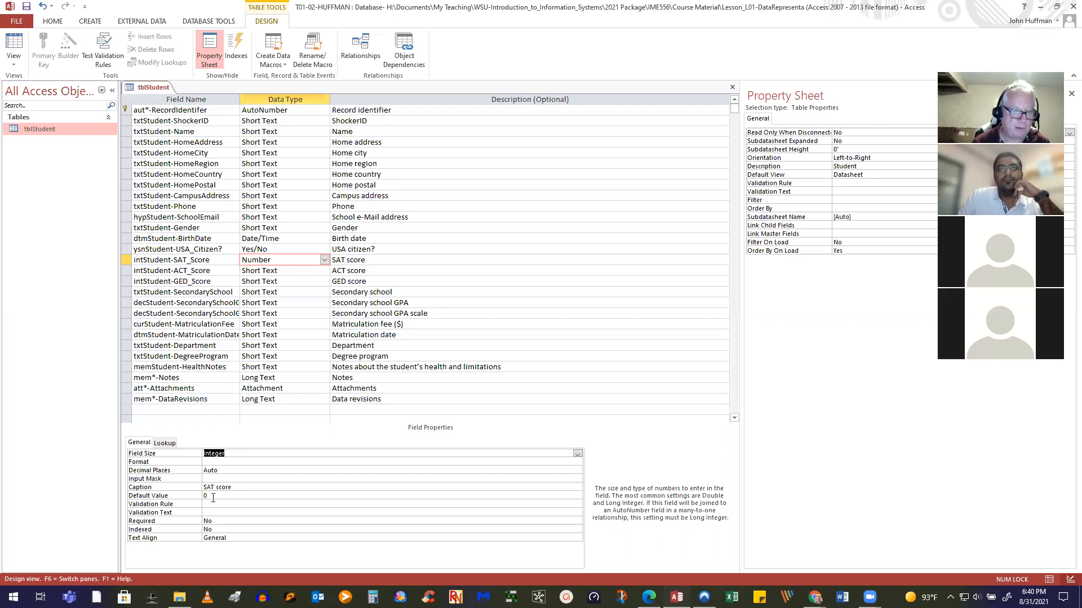
Give intStudent-SAT_Score the rule 'between 600 and 2400' and message 'The SAT score value is out of range (600-2400)'
left_click(212, 507)
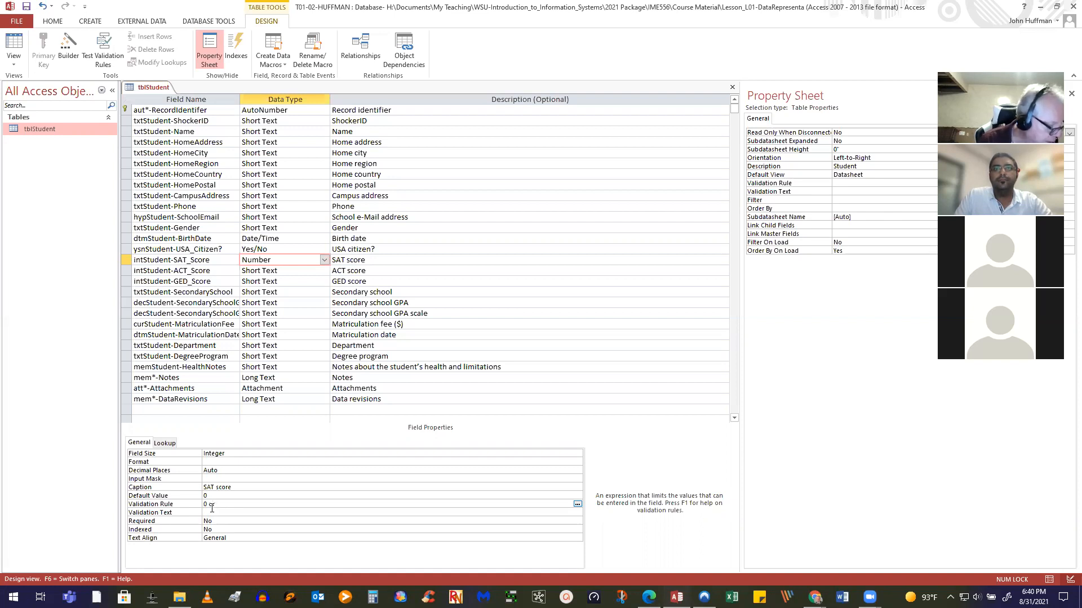
type("between ")
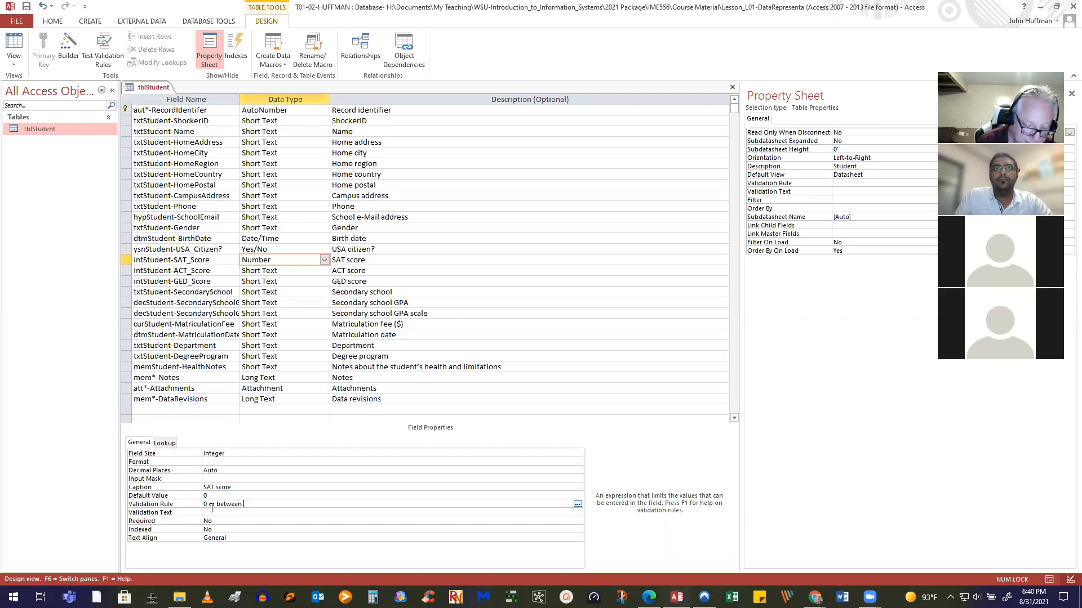
type("600 an")
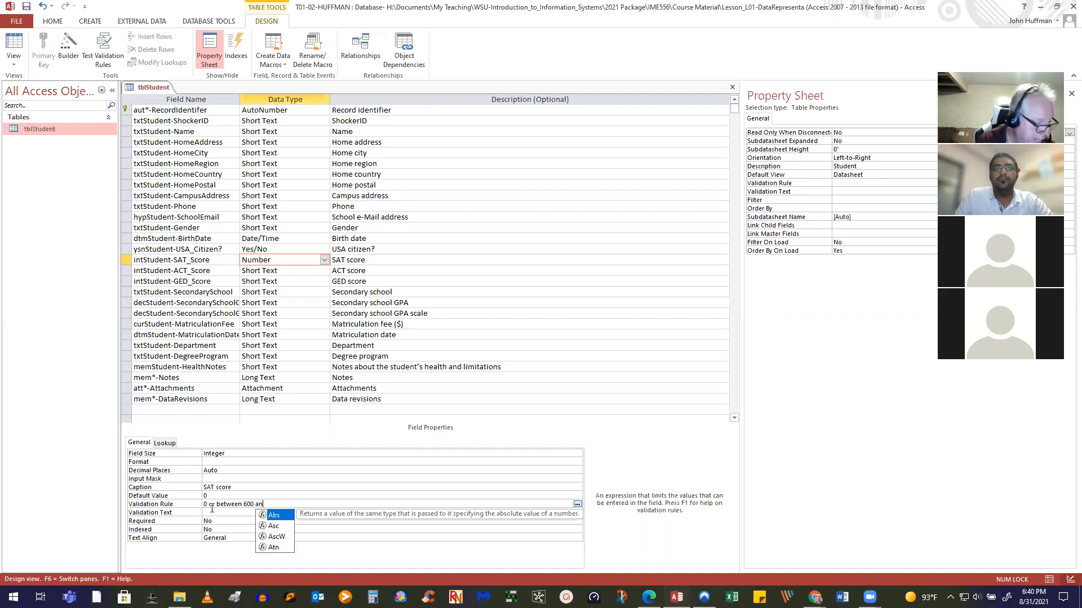
type("d 2400")
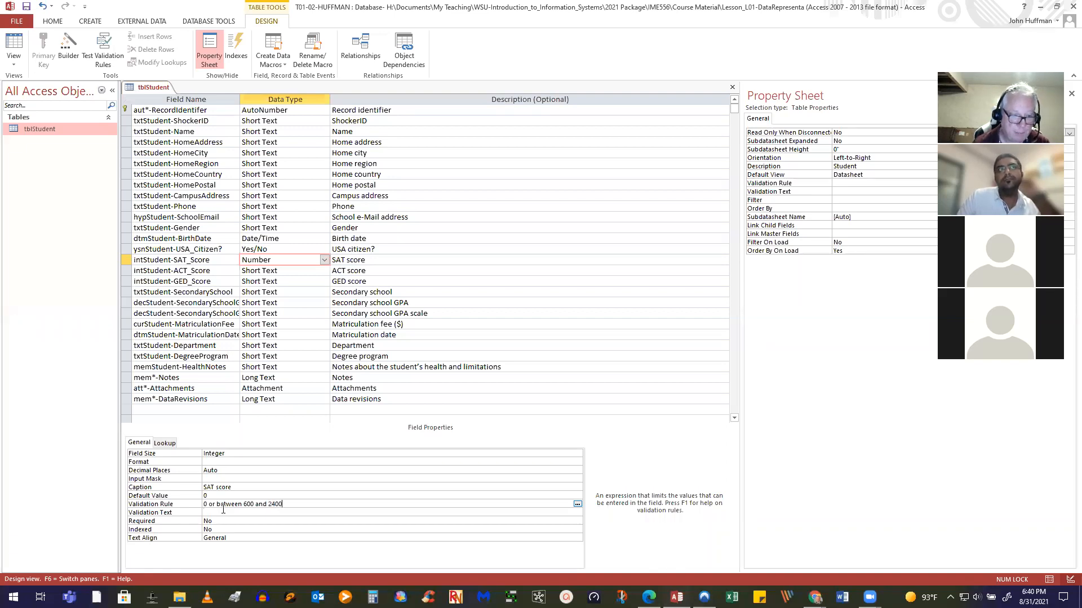
key("Return")
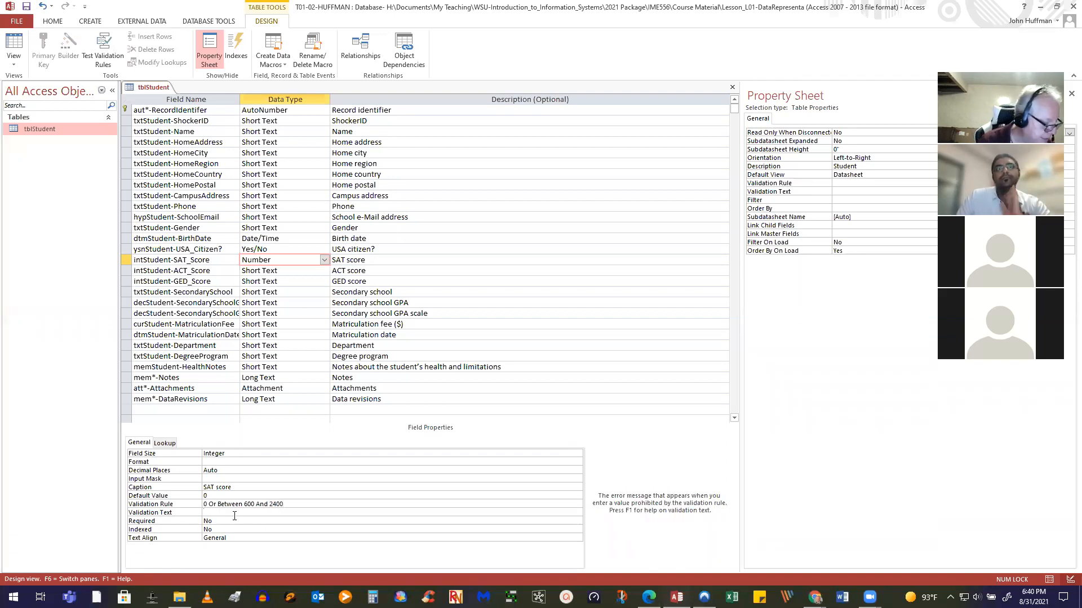
type("The SAT")
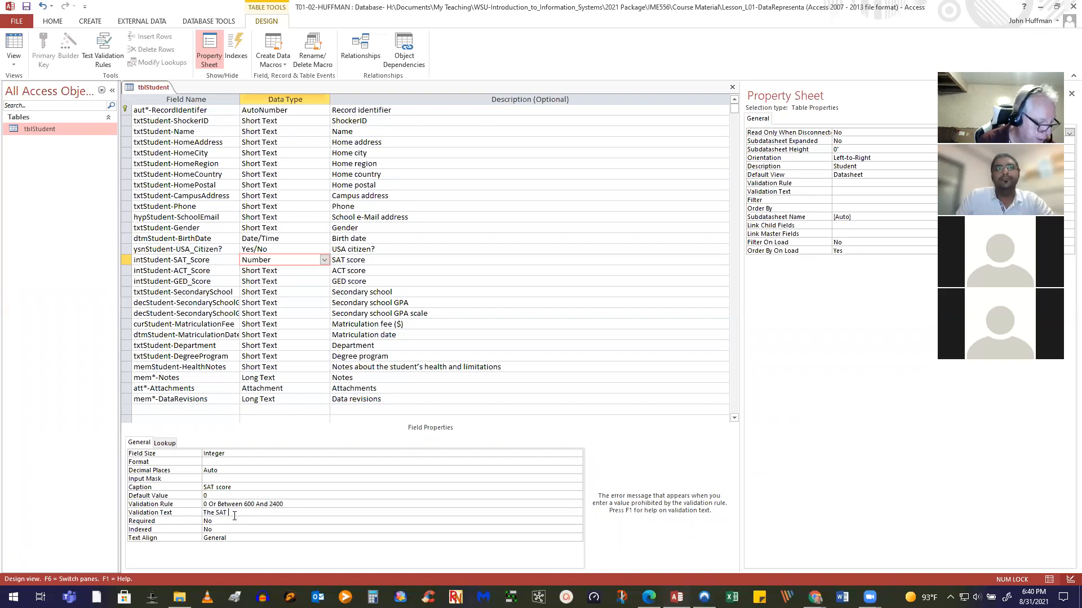
type(" score")
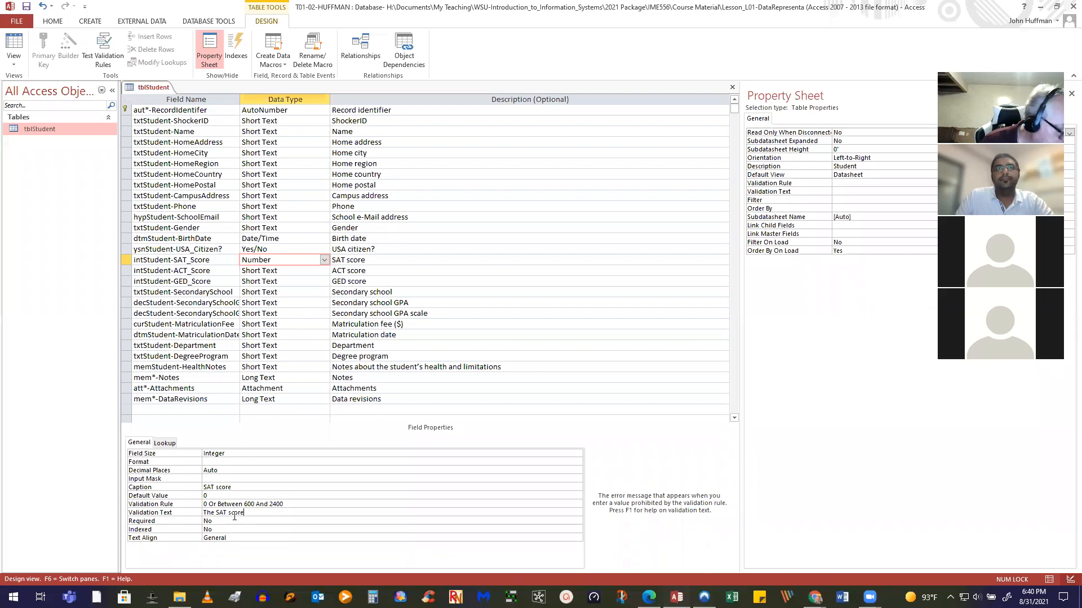
type(" value ")
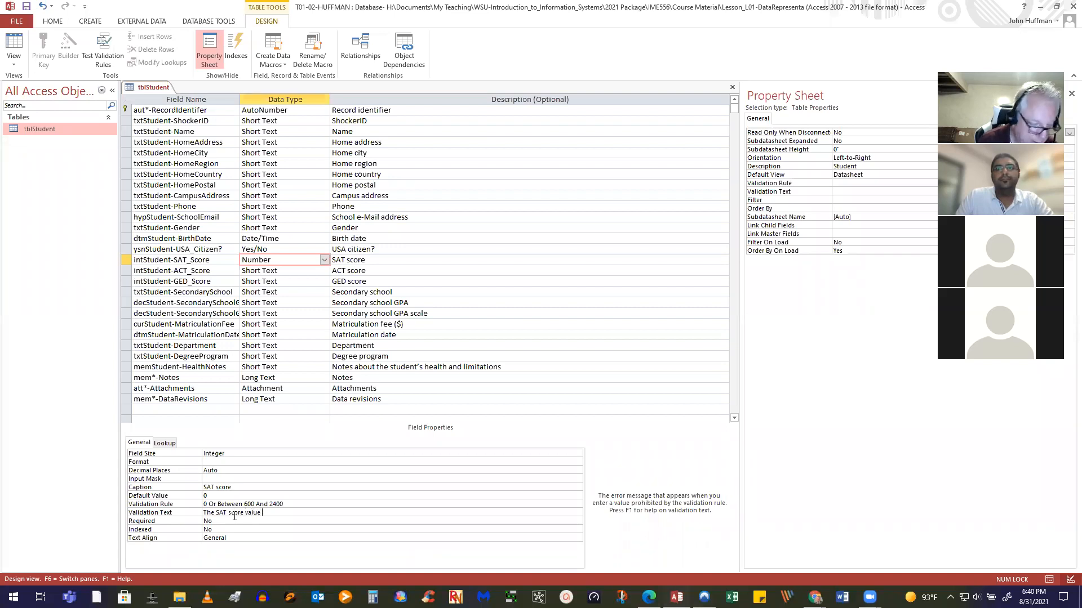
type("is out of ")
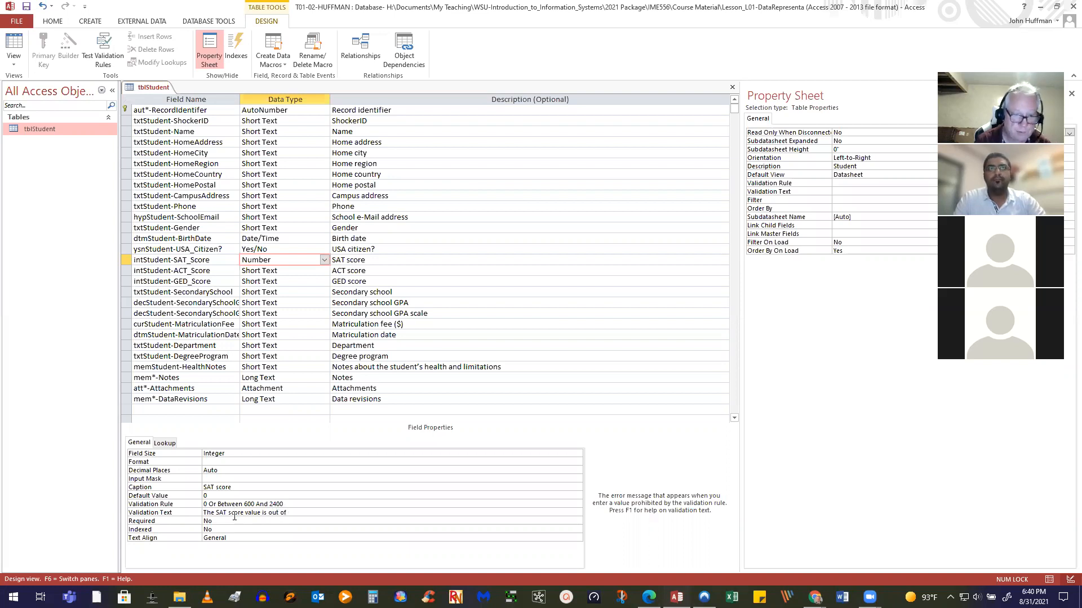
type("ram")
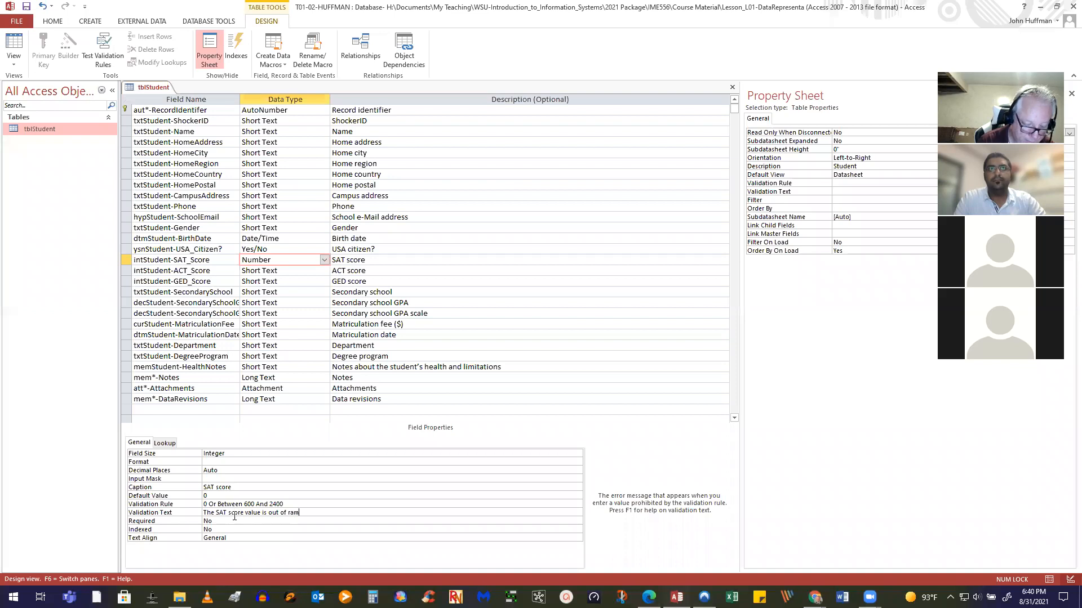
key("BackSpace")
type("nge ")
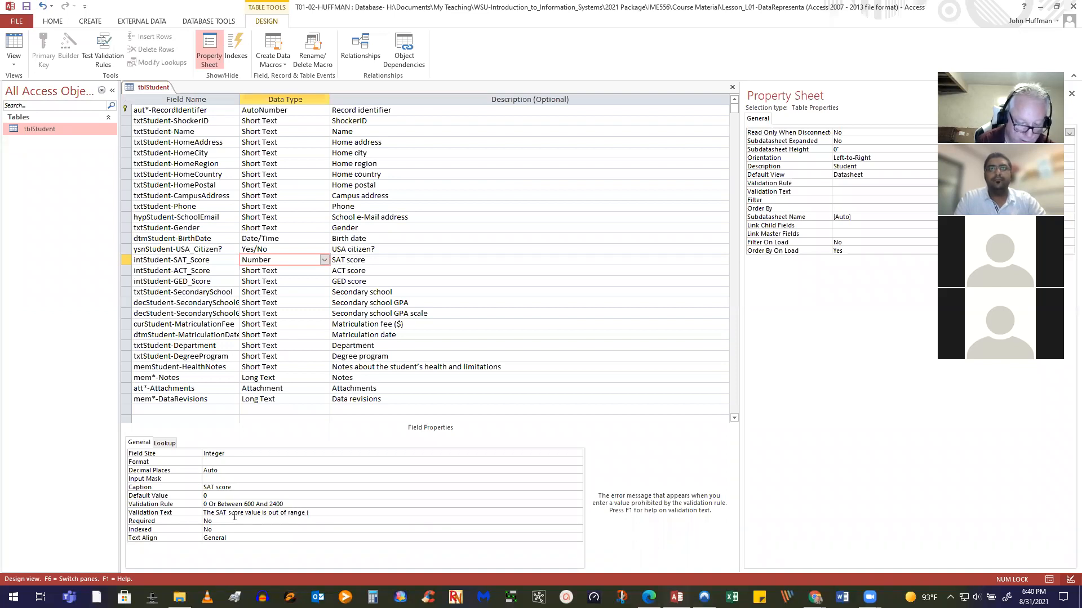
type("(600-2400")
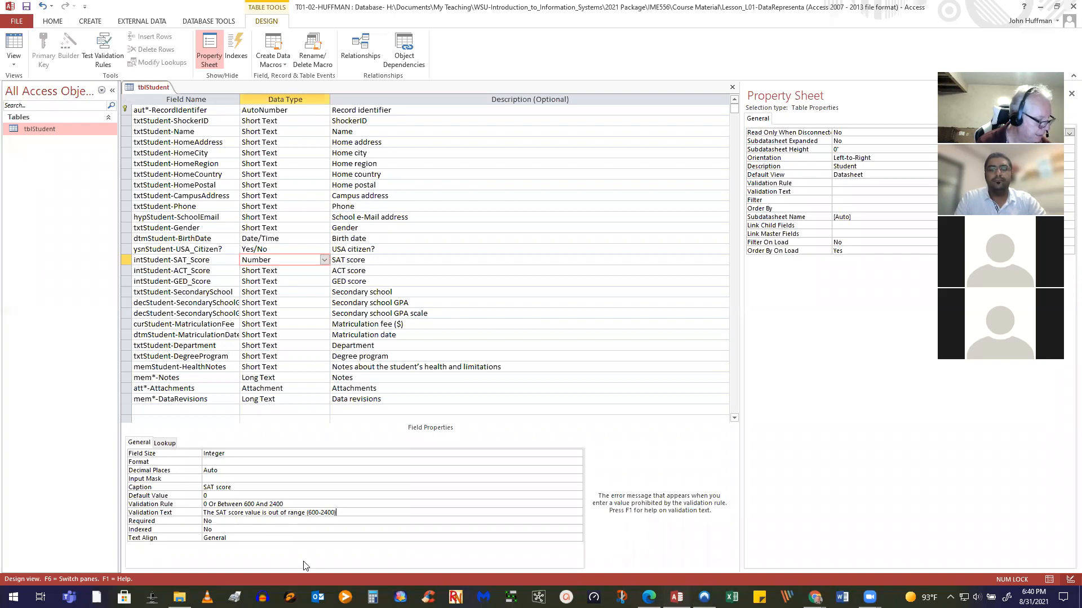
left_click(303, 521)
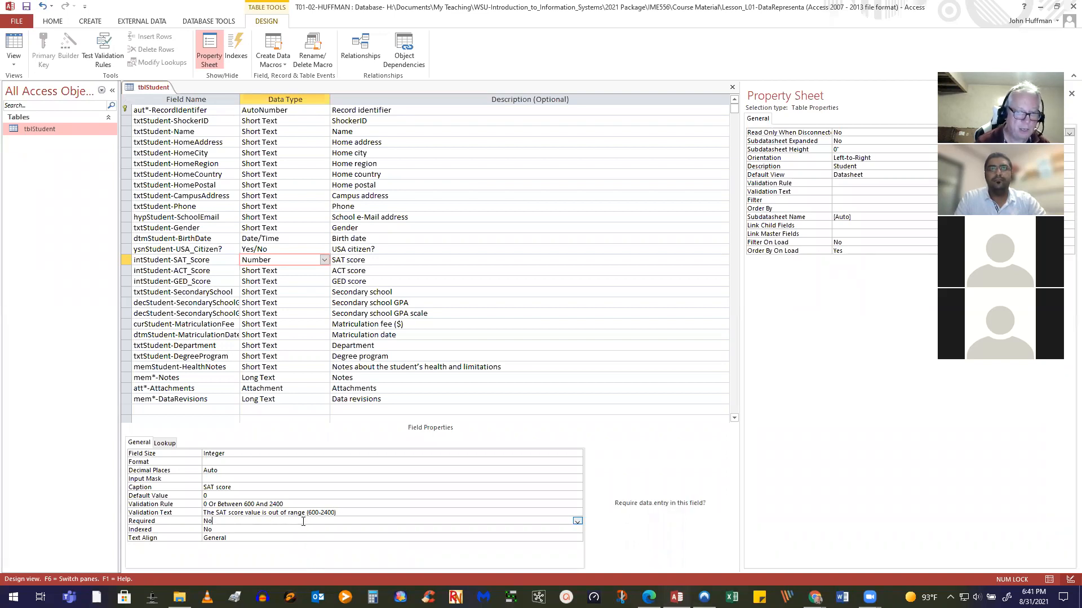
left_click(278, 272)
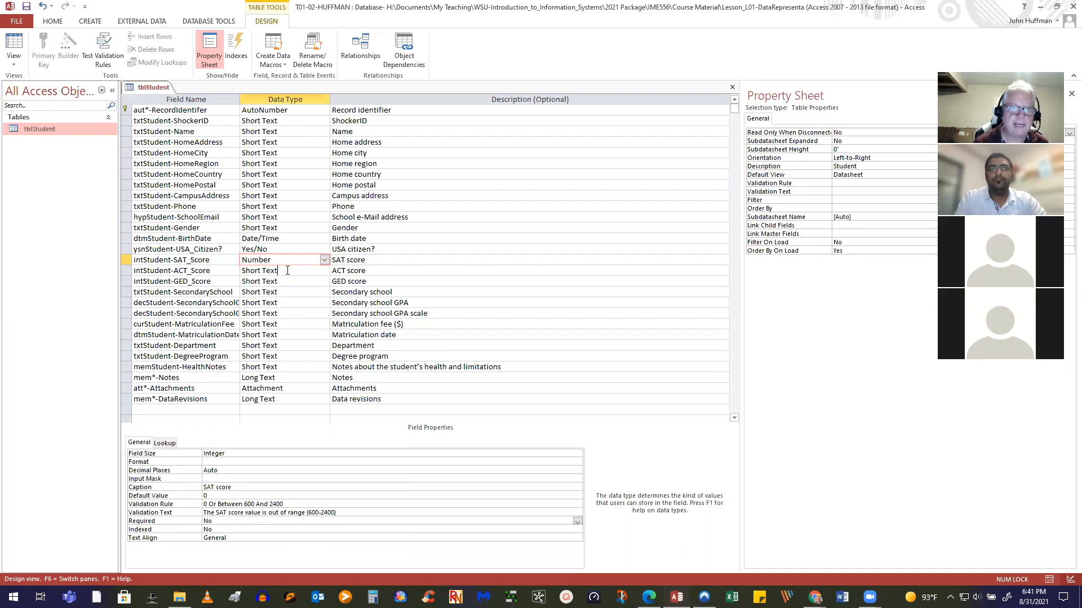
Save tblStudent and switch to Datasheet view, keeping the new rule despite existing violations
left_click(14, 44)
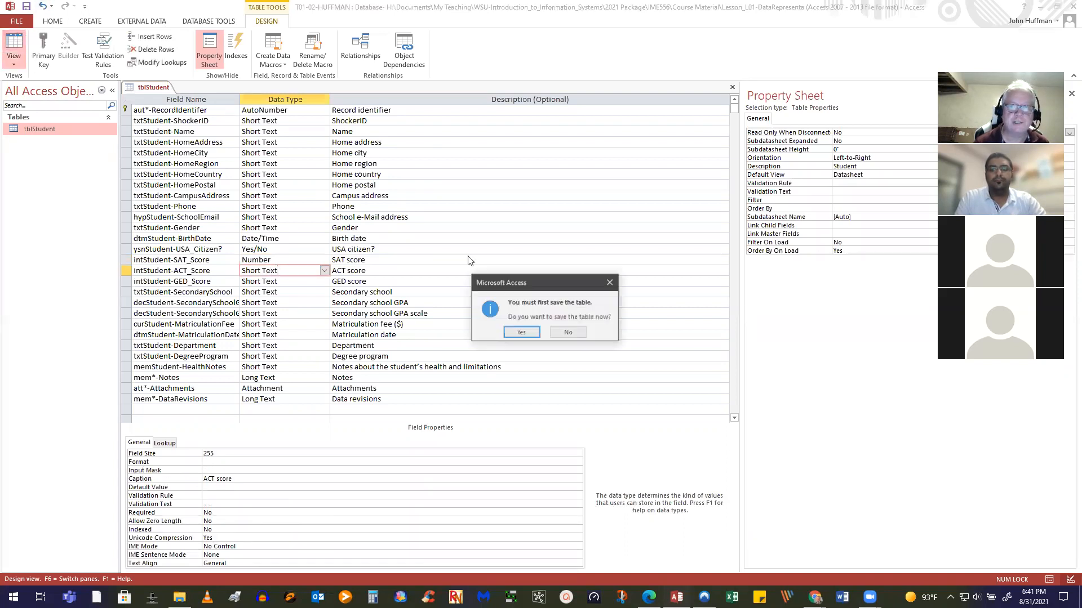
left_click(513, 334)
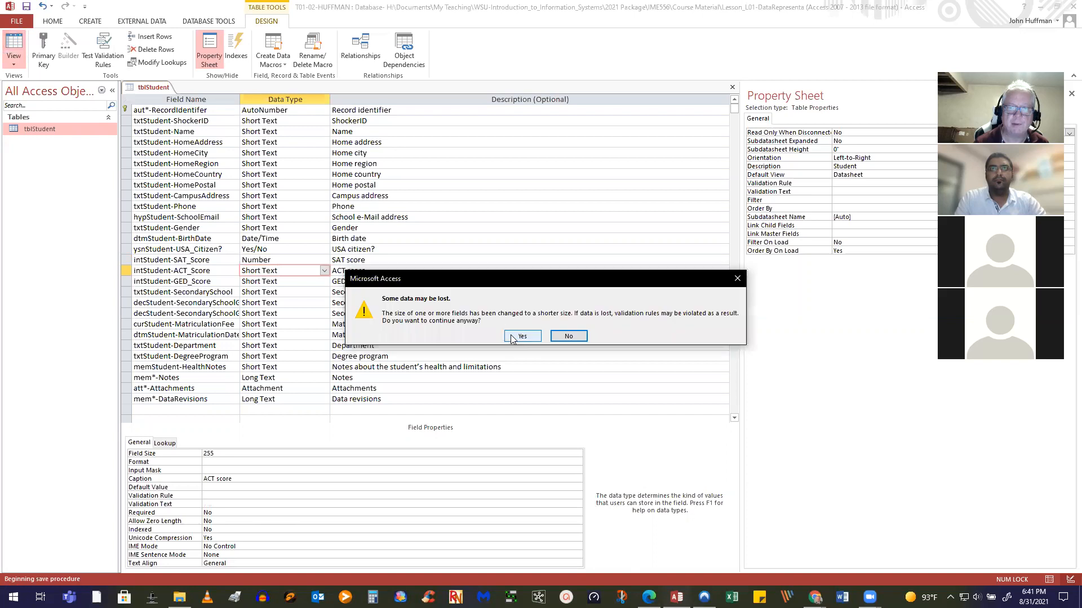
left_click(512, 338)
left_click(512, 338)
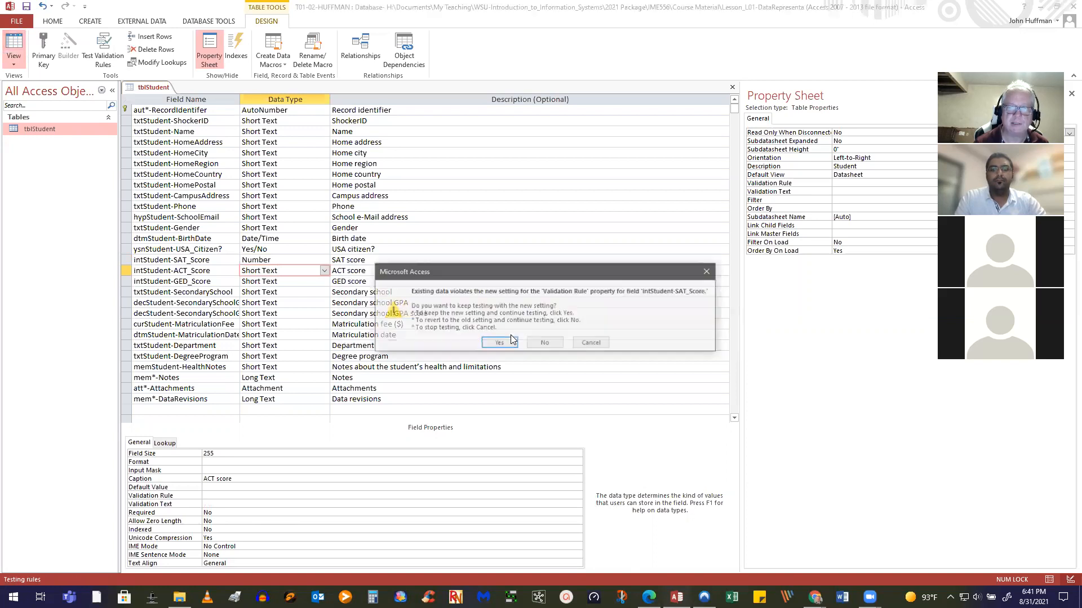
left_click(510, 341)
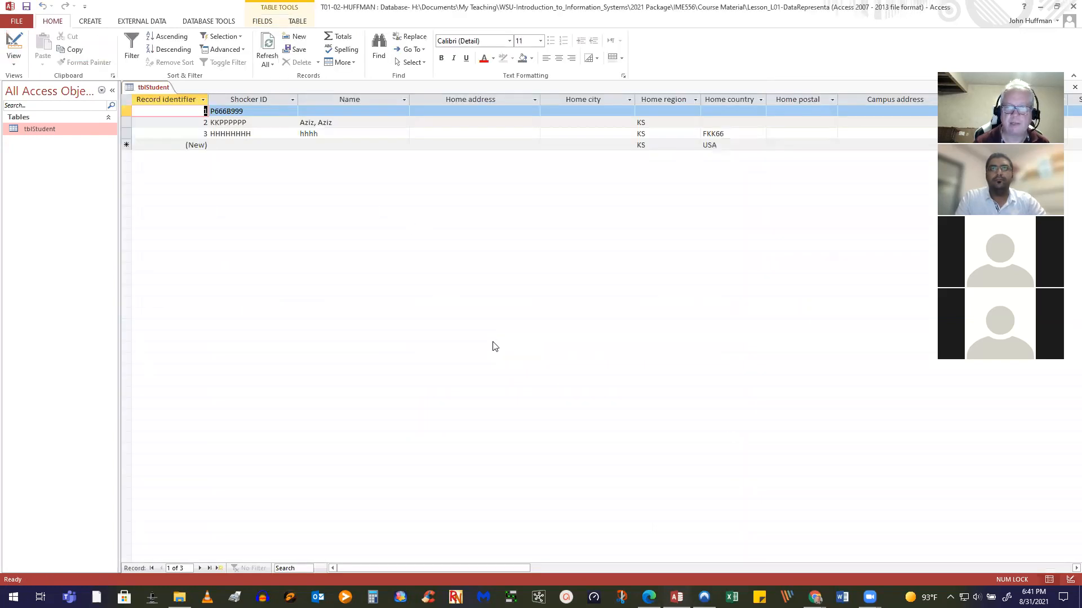
Enter an SAT score of 2100 for record 2 in the datasheet
left_click_drag(362, 571, 573, 558)
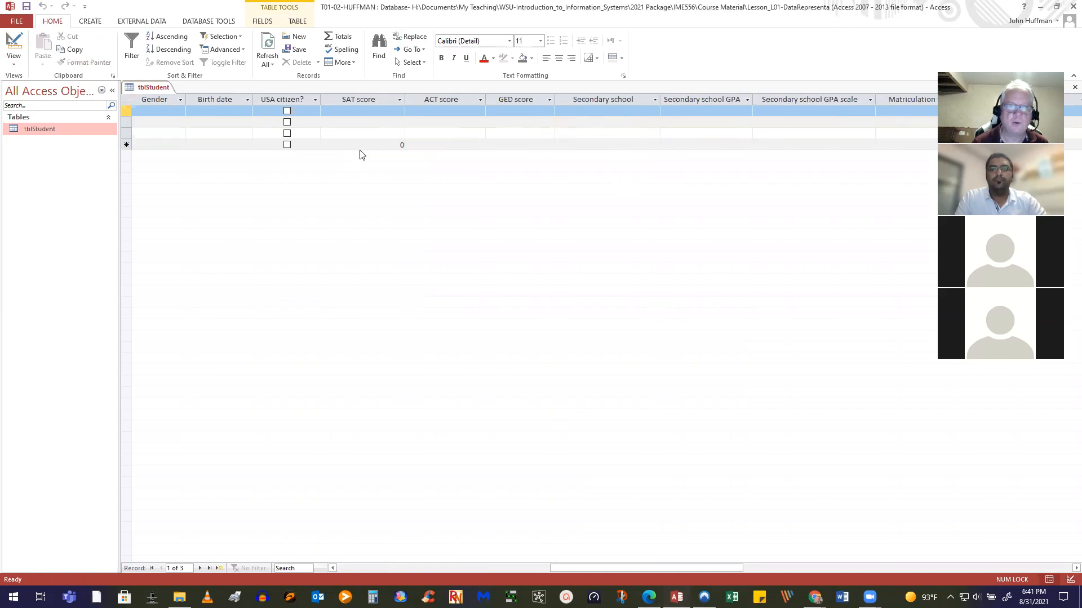
left_click(383, 125)
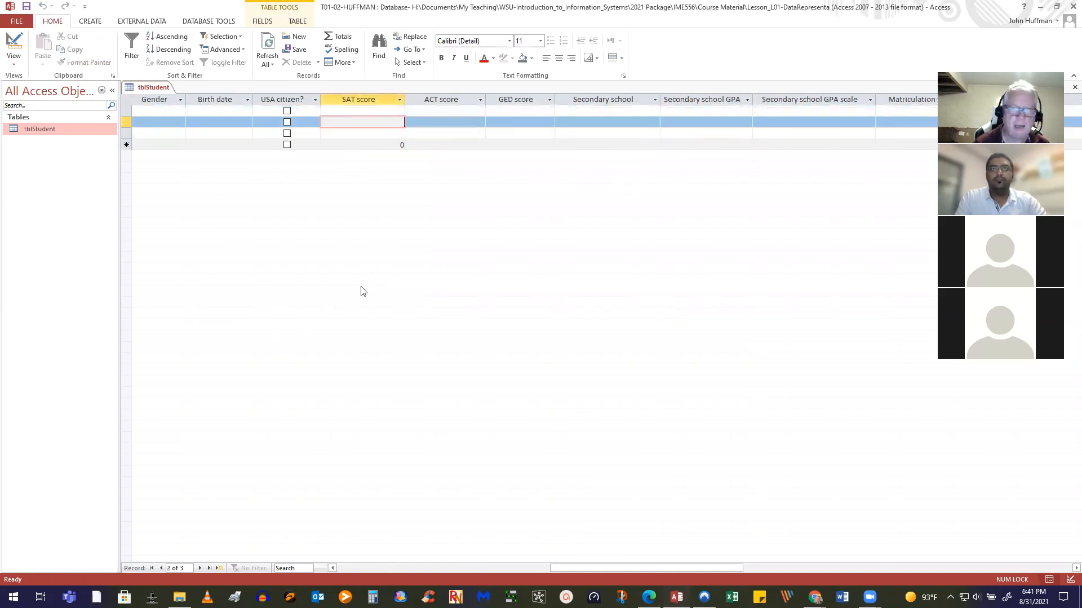
left_click(401, 145)
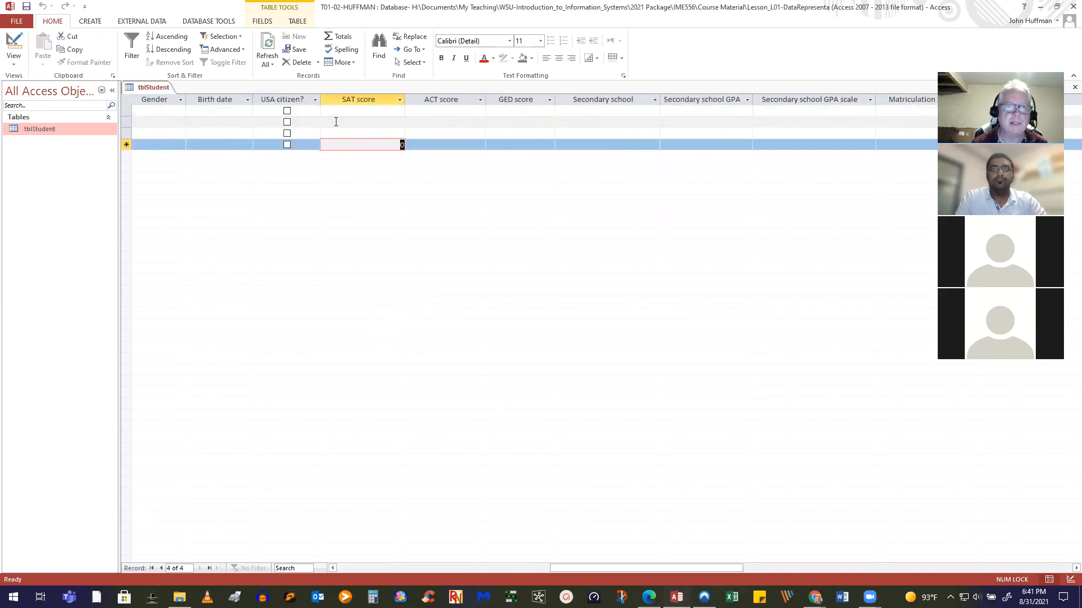
left_click(395, 122)
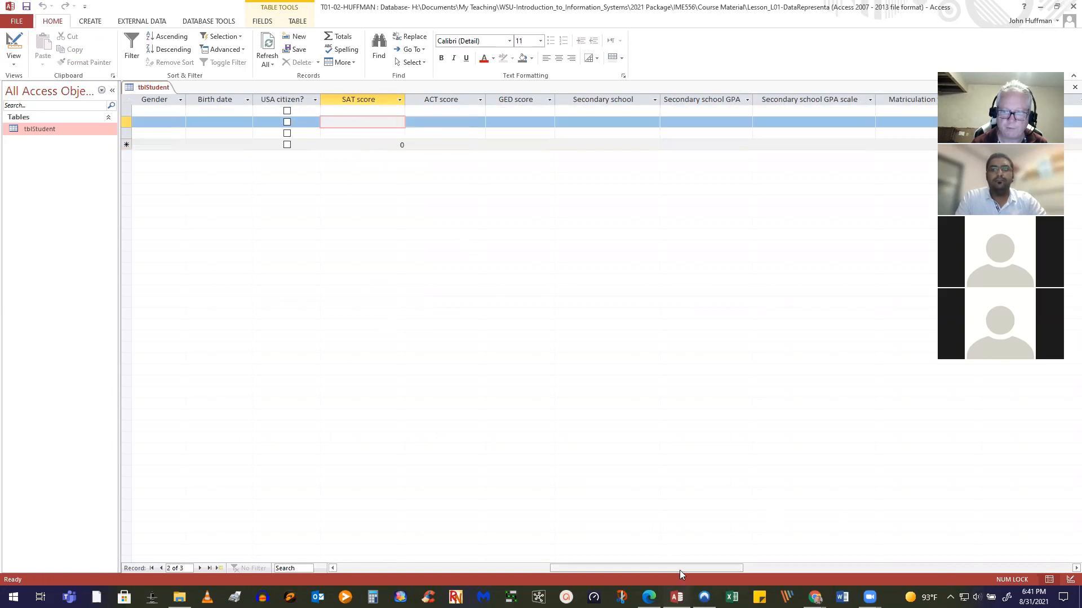
left_click_drag(679, 570, 563, 569)
key("Home")
key("End")
left_click_drag(928, 535, 693, 543)
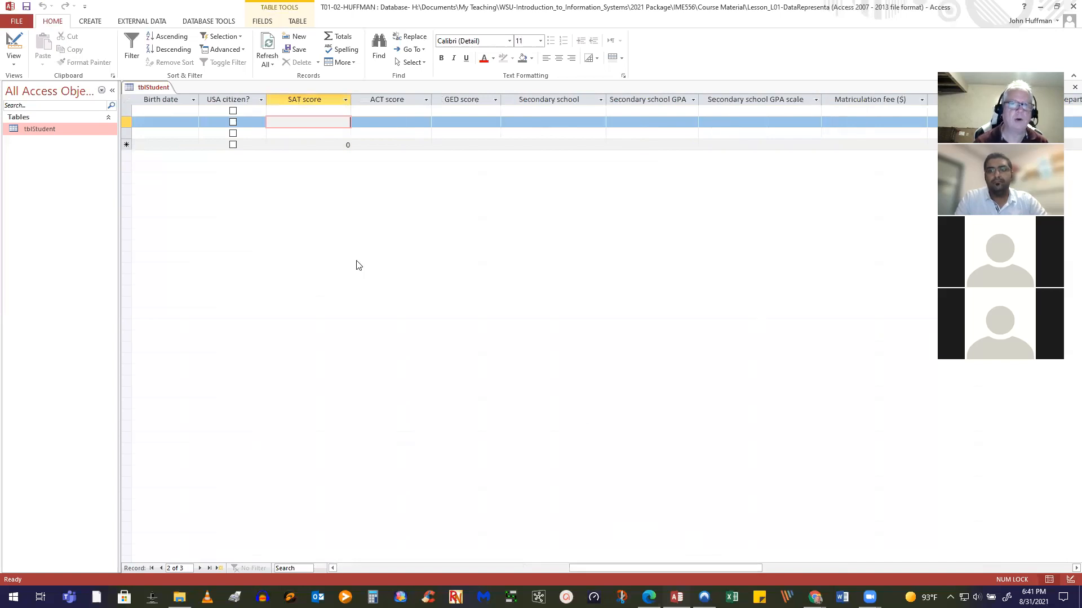
type("0")
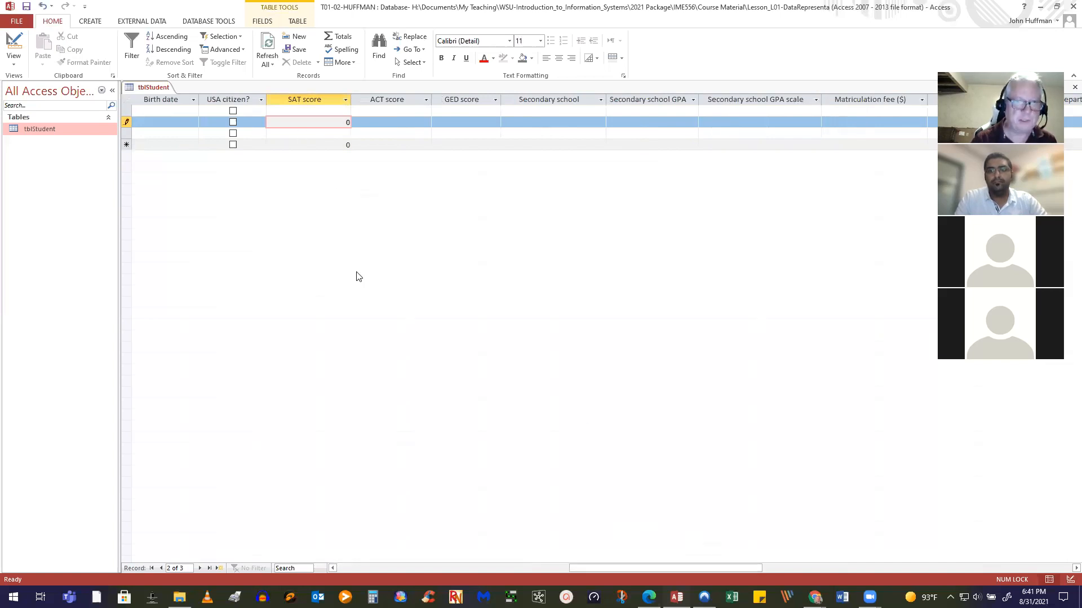
left_click(377, 123)
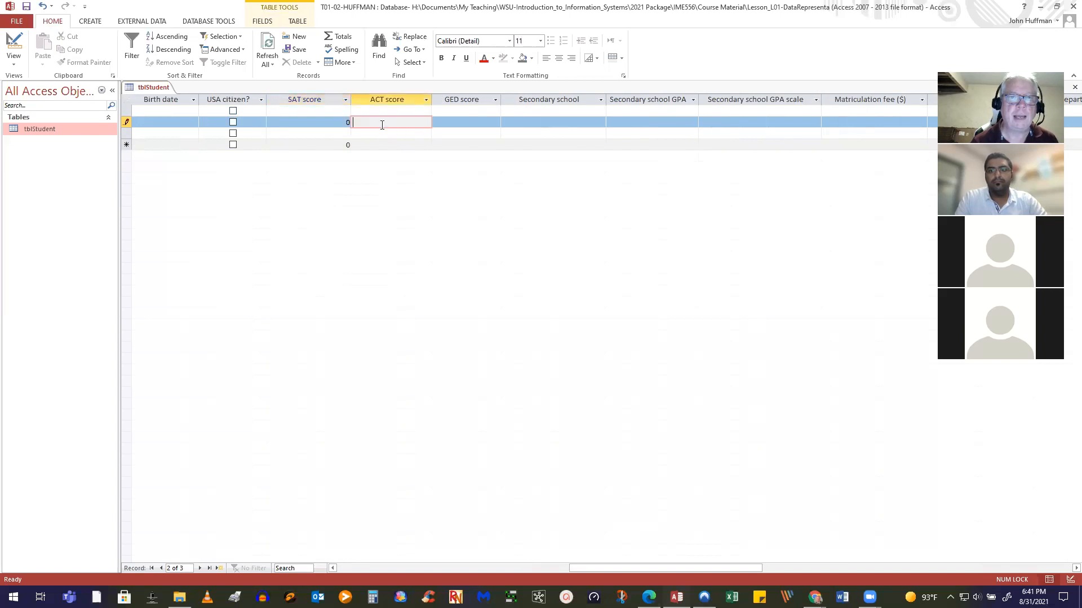
key("shift+Tab")
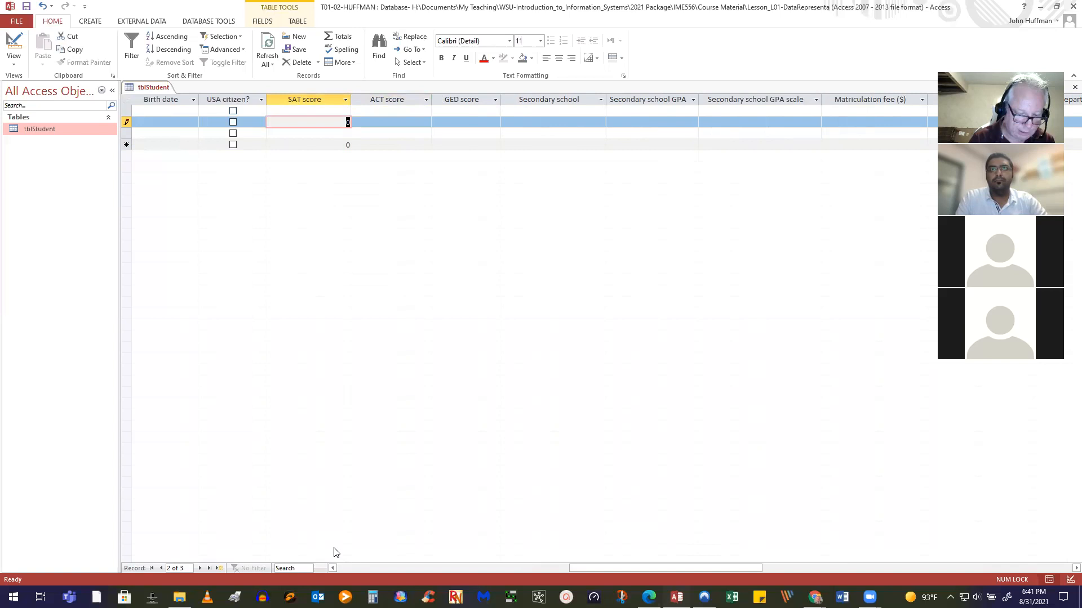
type("21000")
key("BackSpace")
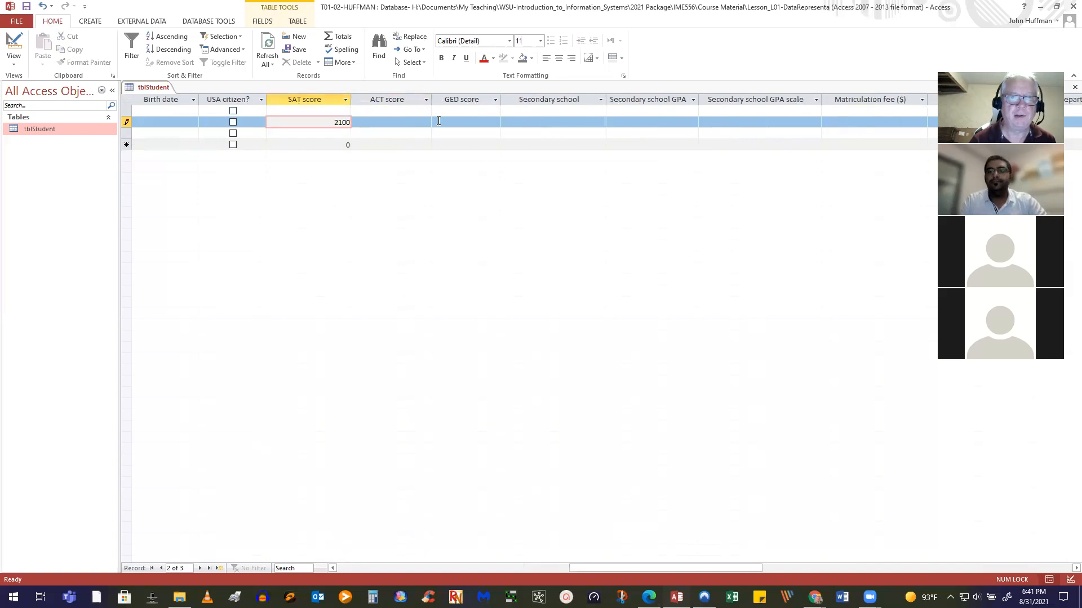
left_click(420, 120)
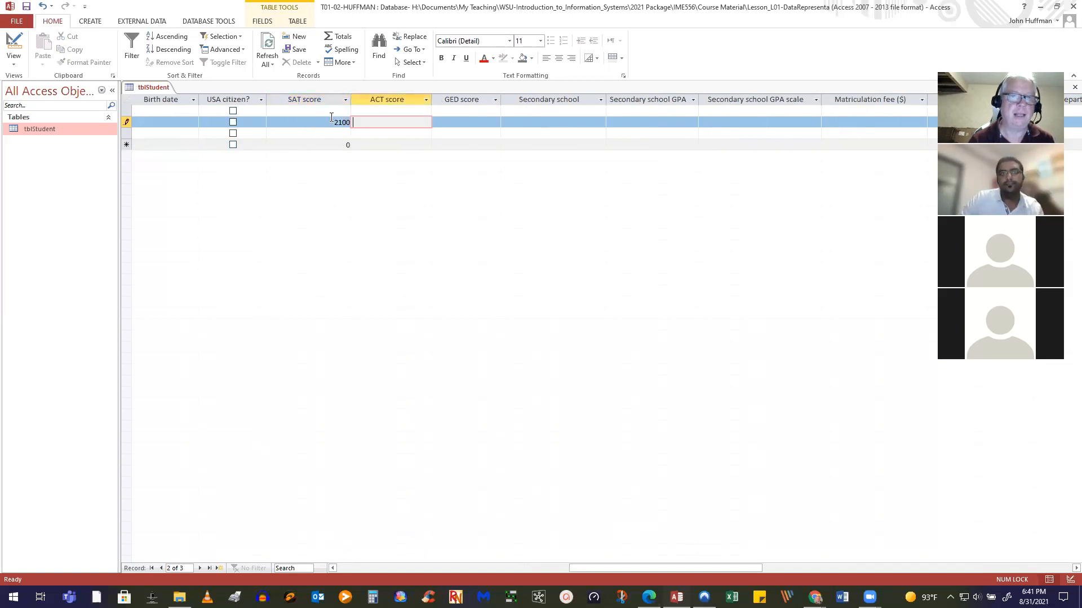
Replace record 2's SAT score with 300 to test the validation rule
left_click_drag(337, 123, 399, 113)
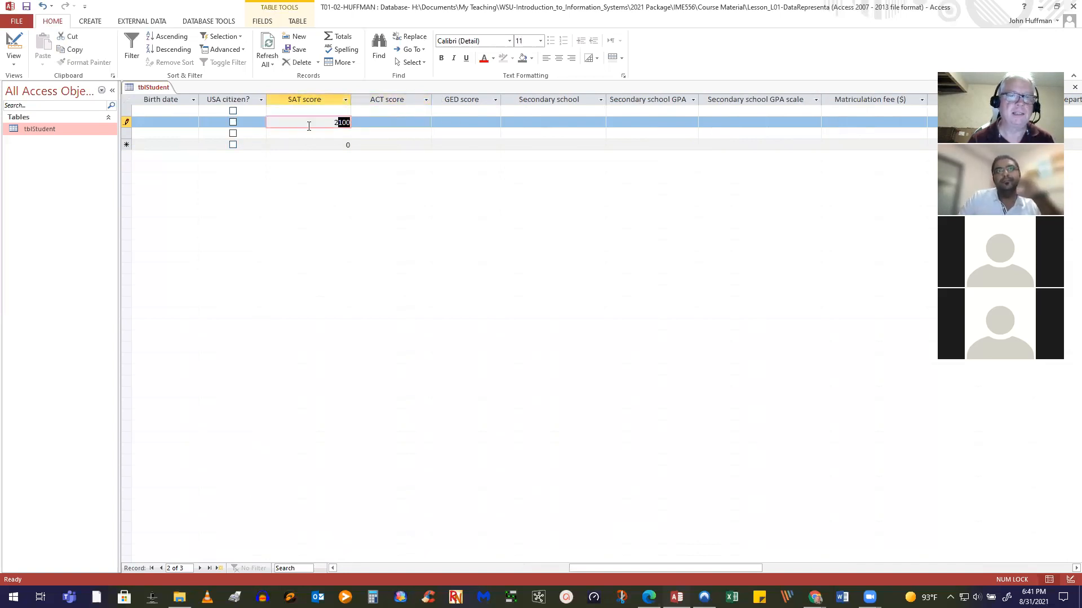
key("BackSpace")
key("BackSpace")
type("300")
key("Return")
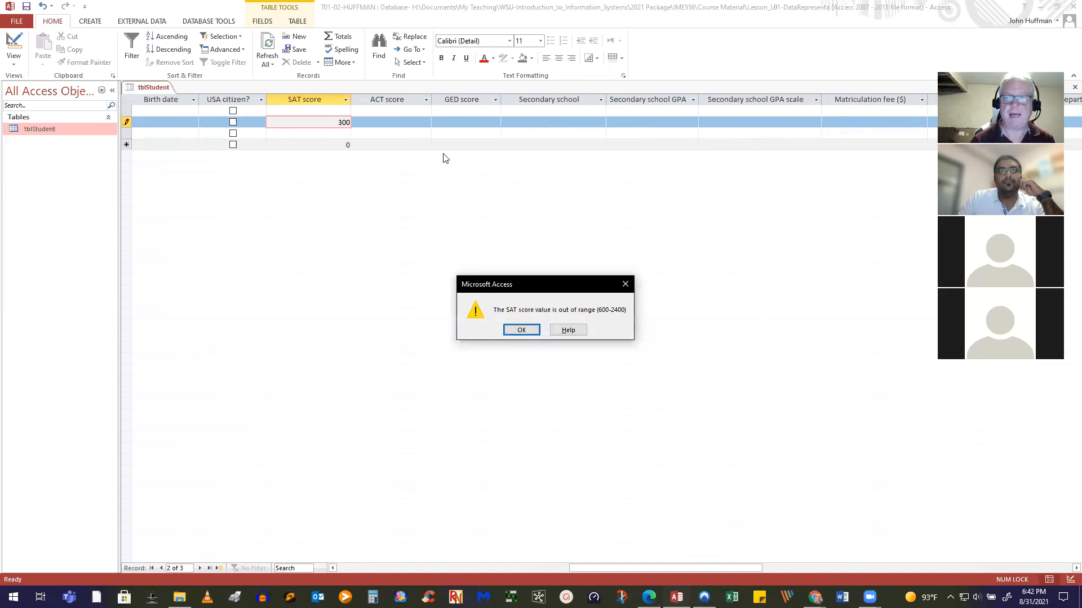
Correct record 2's SAT score to 2300 after 3300 is rejected, and return to Design view
left_click(521, 331)
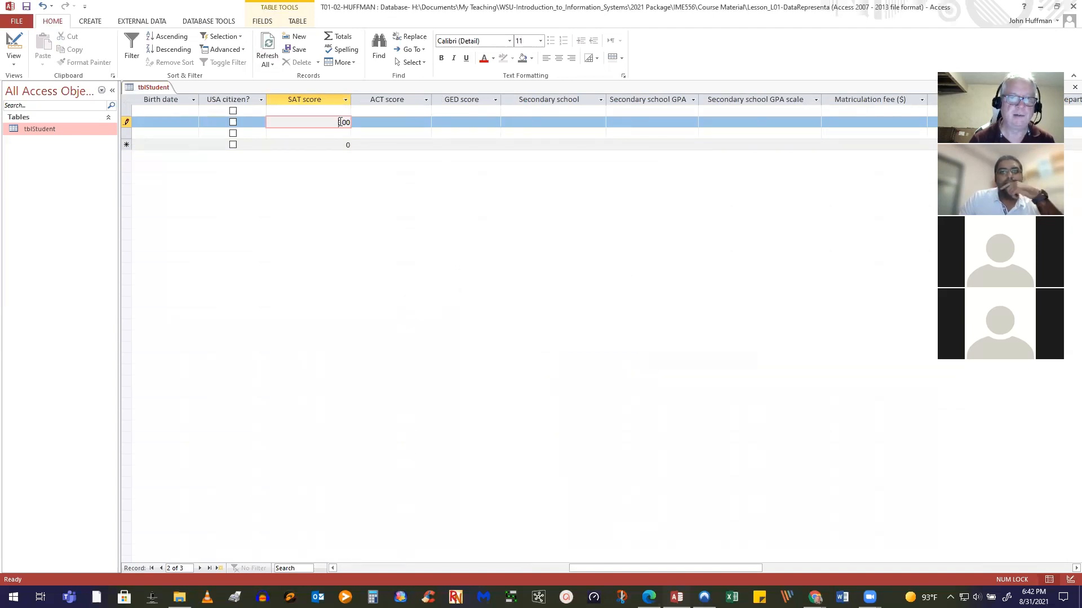
key("Return")
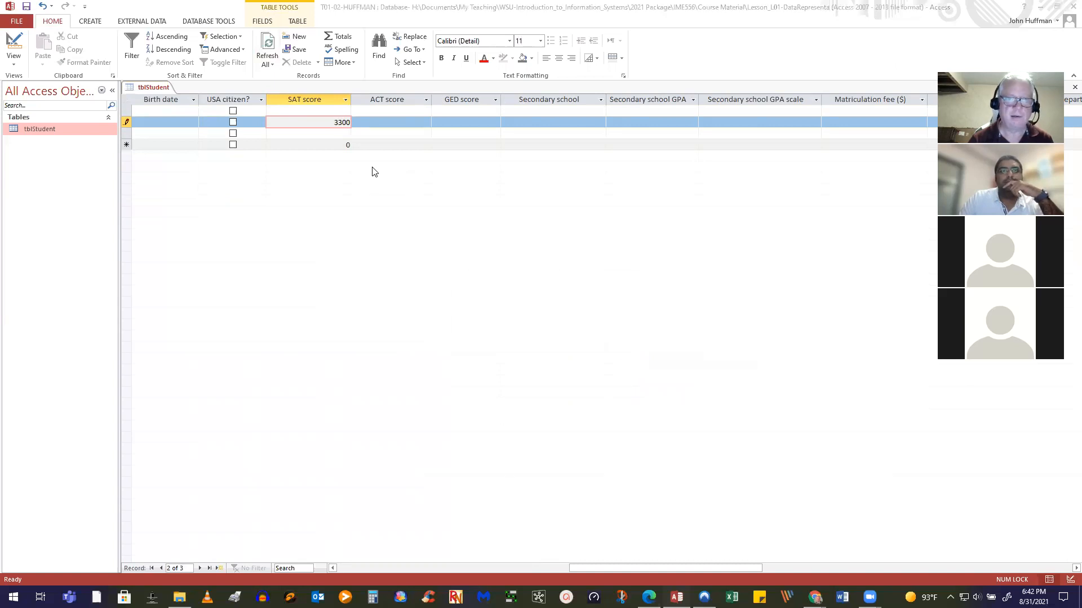
left_click(342, 125)
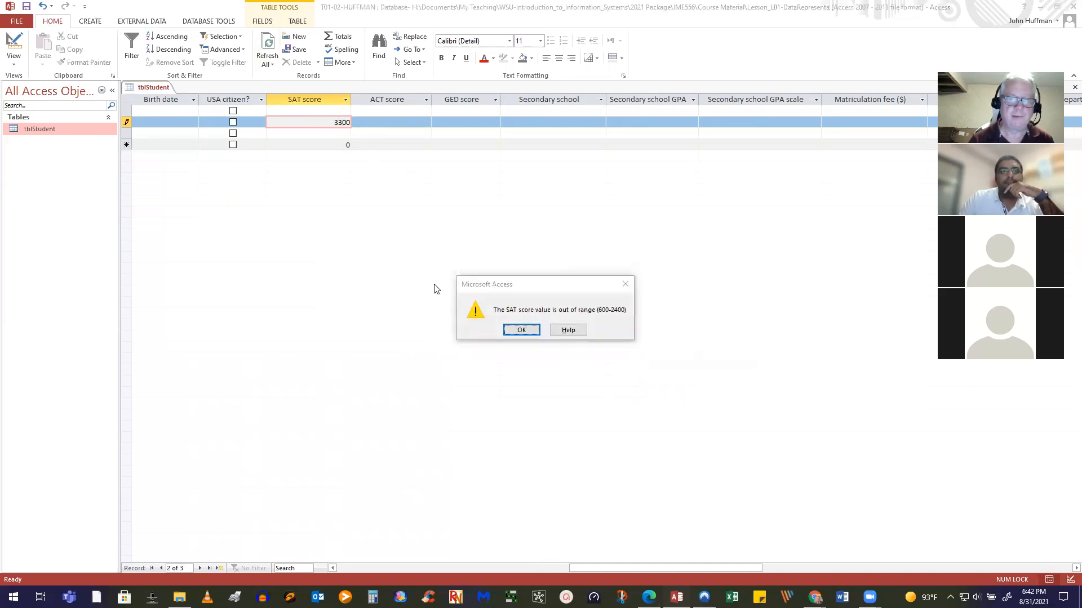
left_click(519, 331)
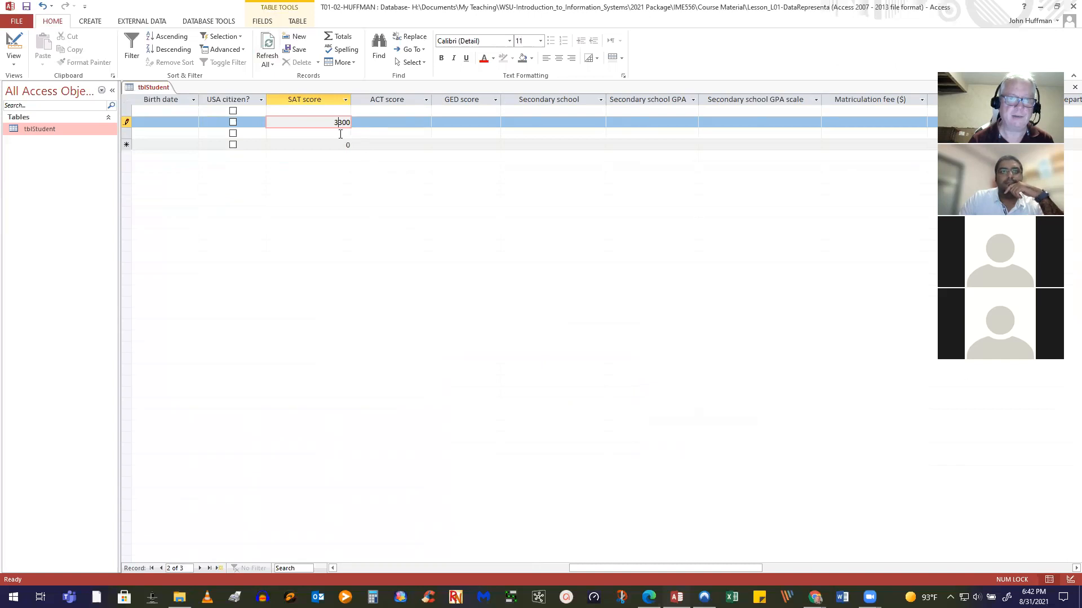
key("Return")
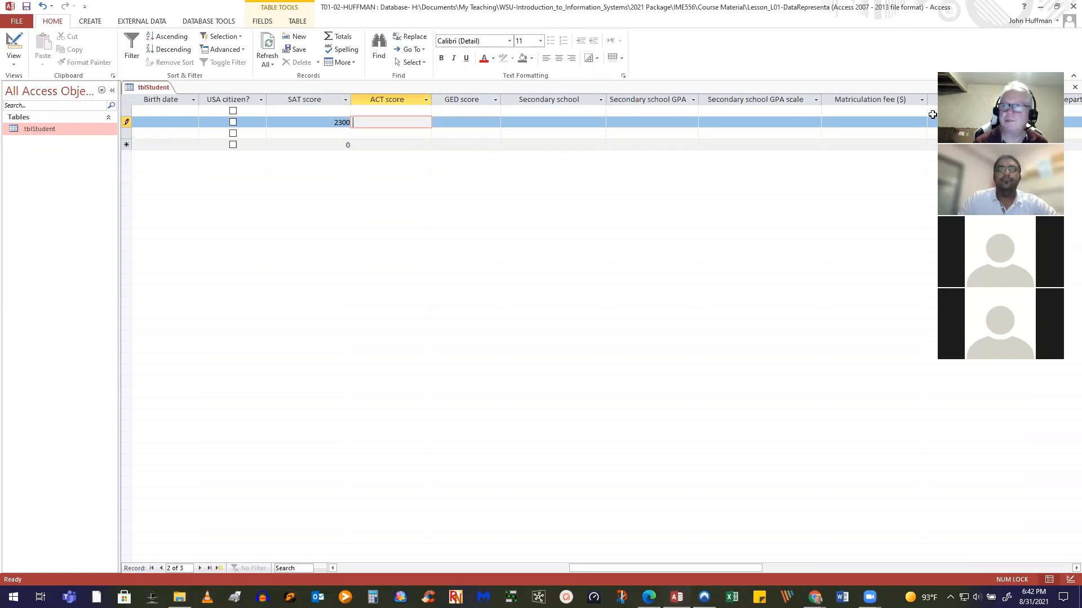
left_click(20, 36)
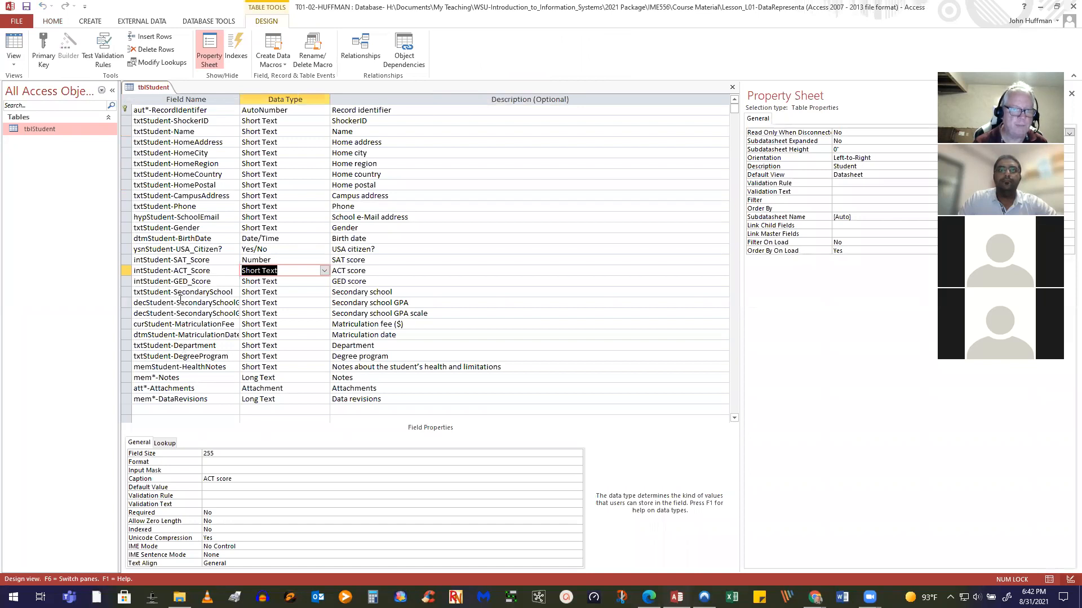
Make decStudent-SecondarySchoolGPA a Number field with Decimal field size (precision 18, scale 0)
left_click(181, 303)
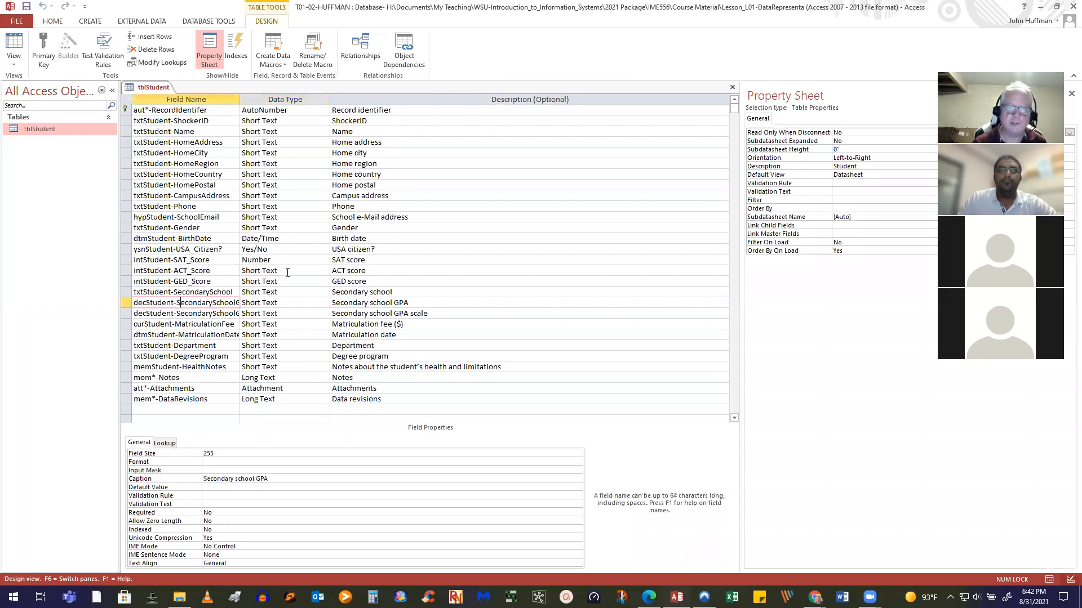
left_click(322, 307)
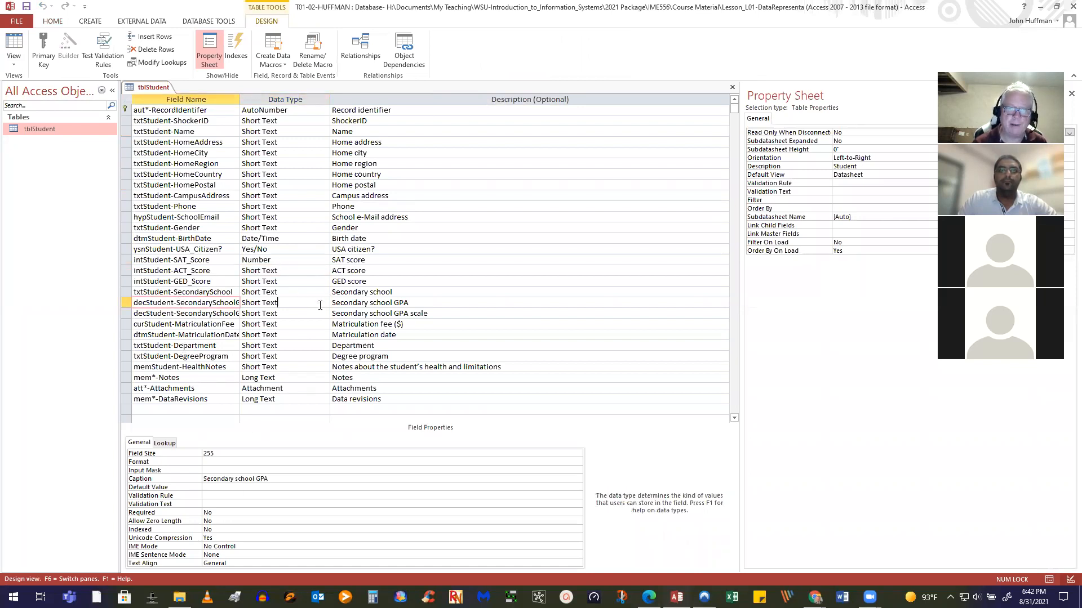
left_click(324, 304)
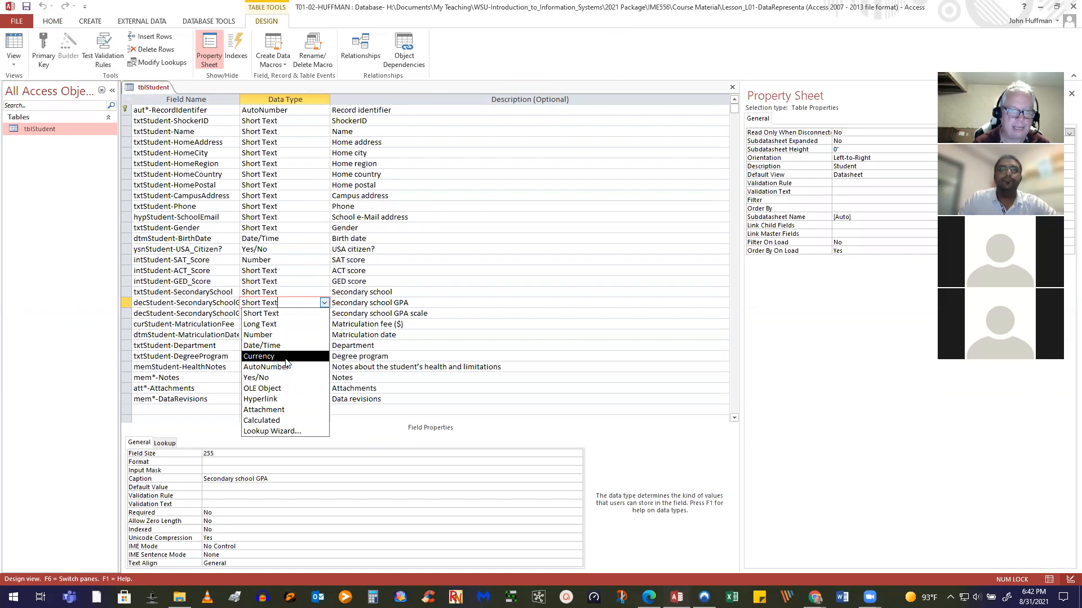
left_click(286, 335)
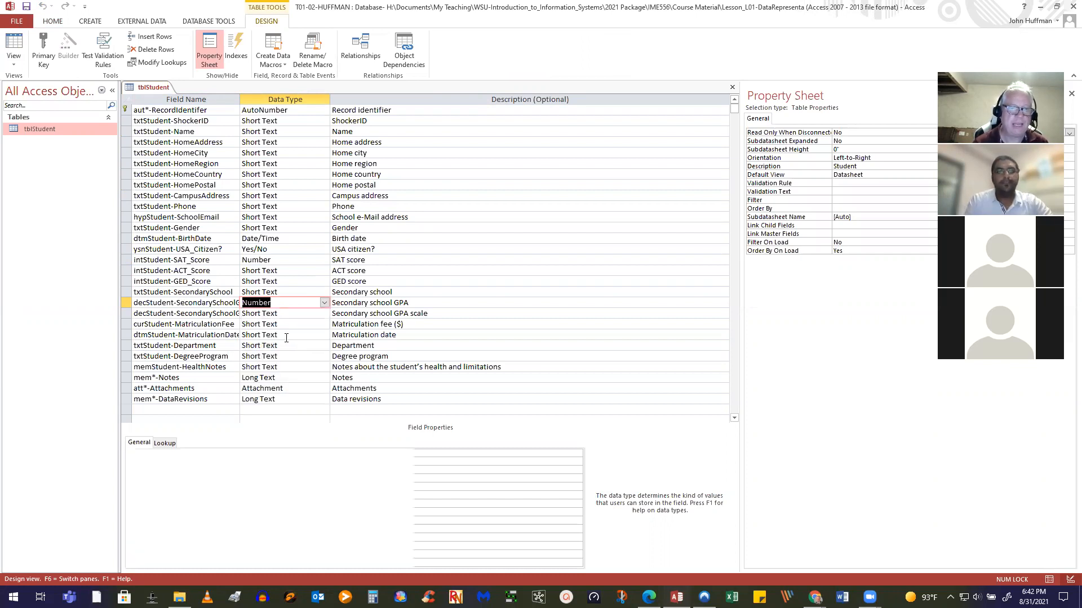
left_click(250, 453)
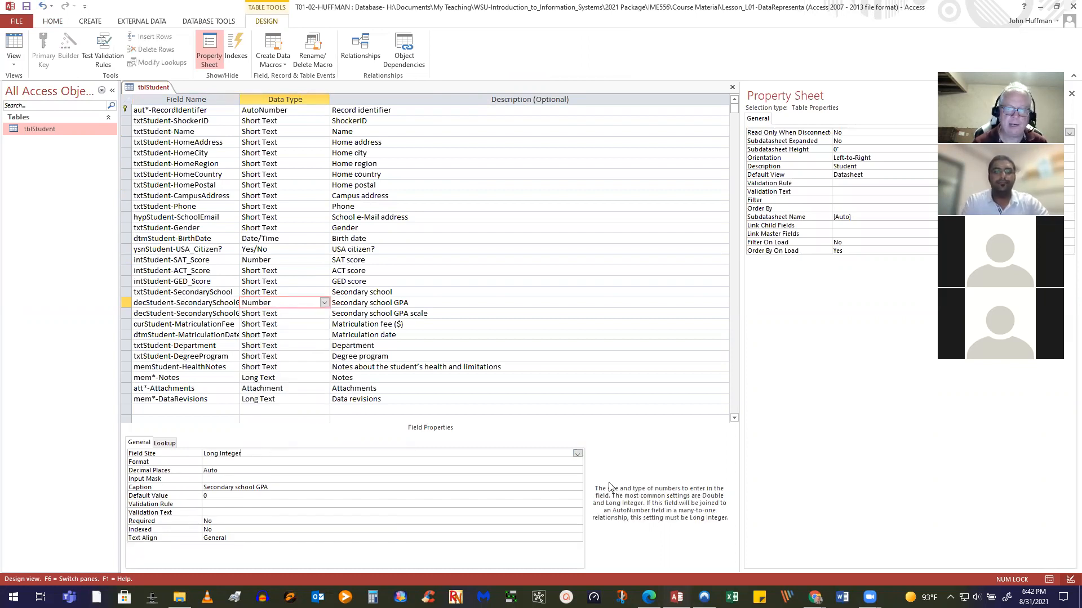
left_click(578, 455)
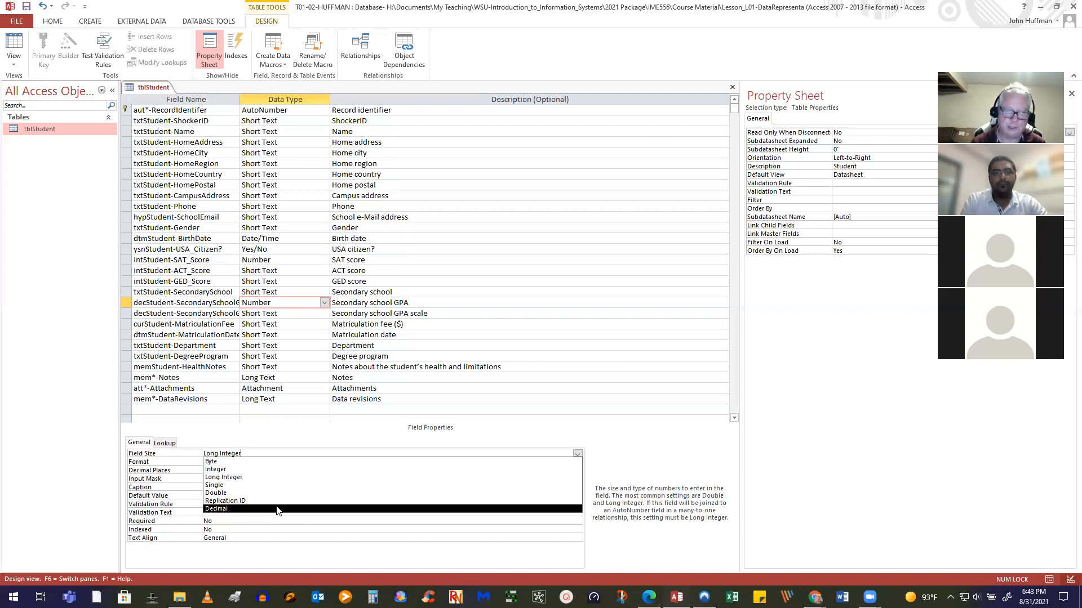
left_click(277, 509)
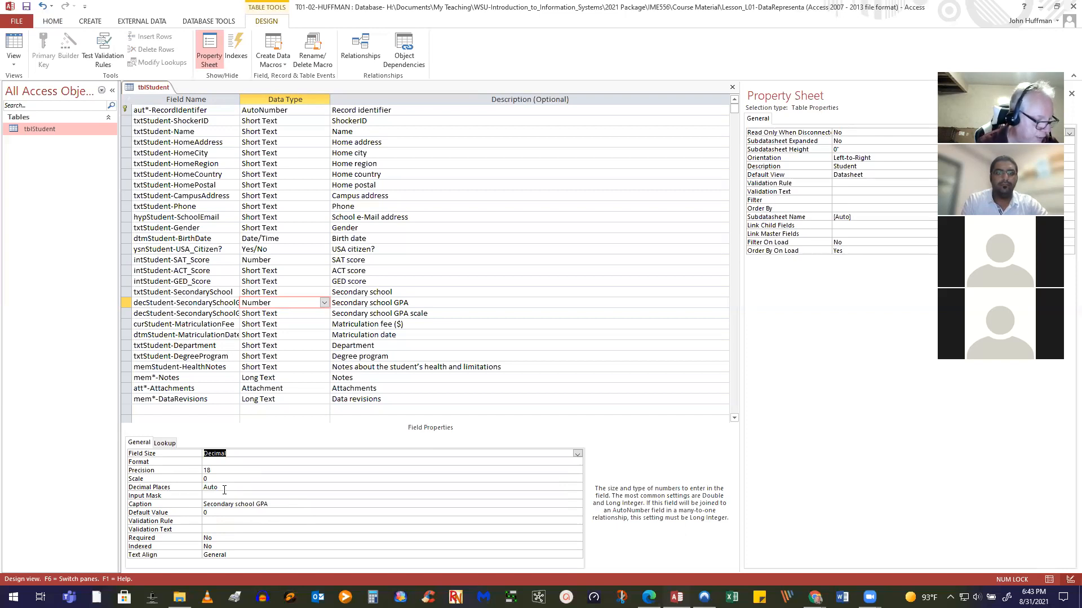
left_click(274, 463)
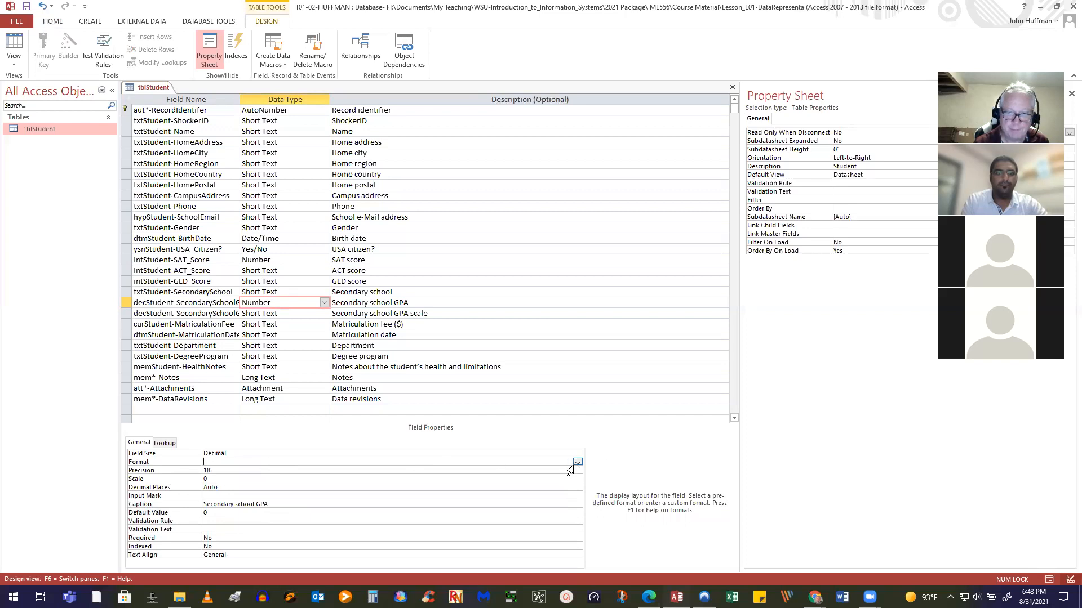
Set the GPA field's Format to Fixed and clear its Scale value of 0
key("Down")
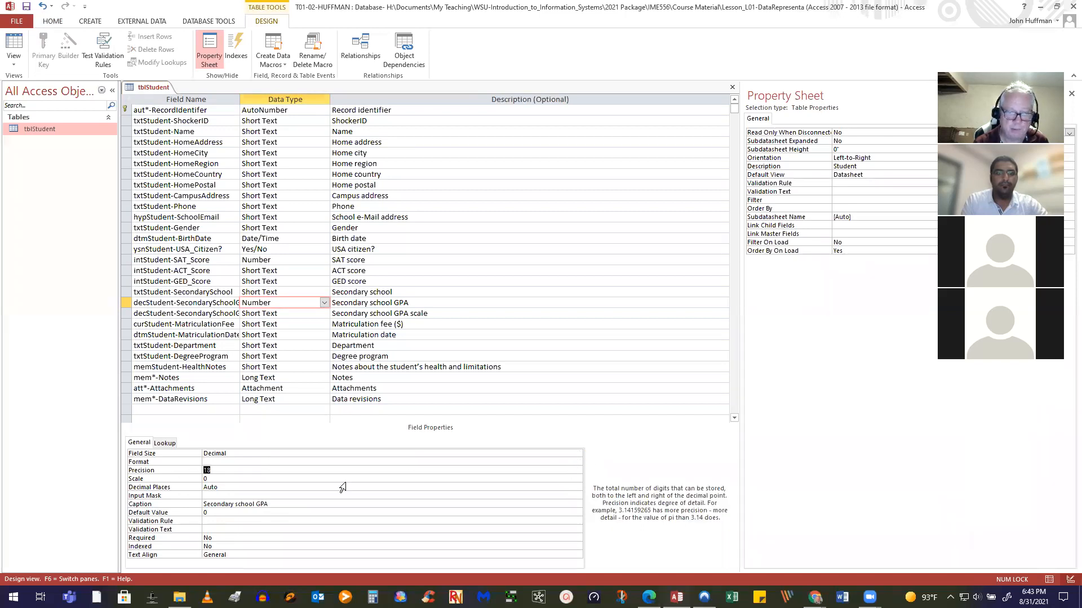
left_click(459, 463)
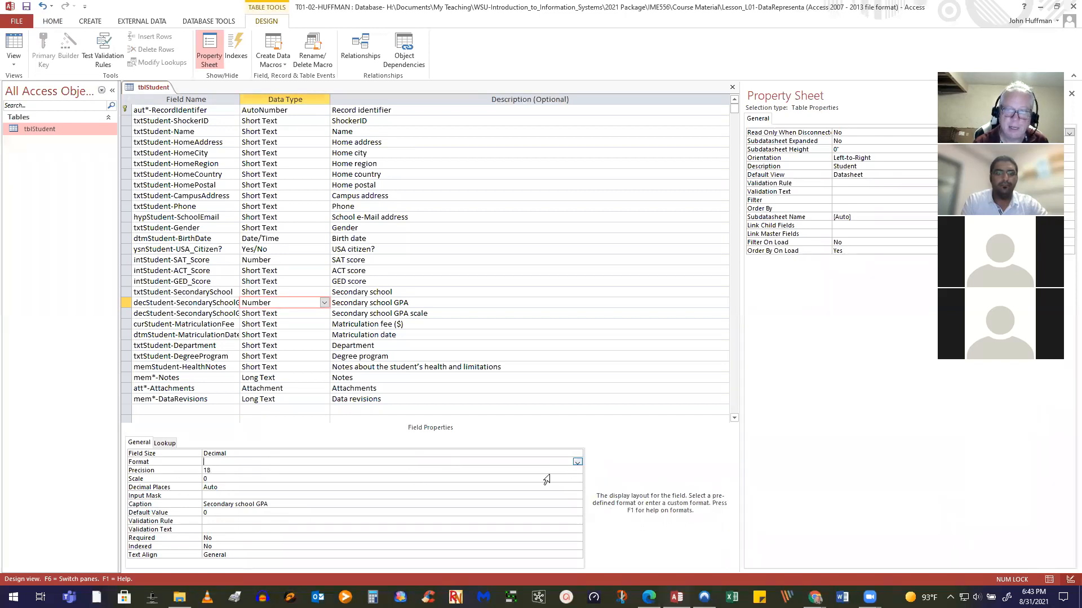
left_click(577, 463)
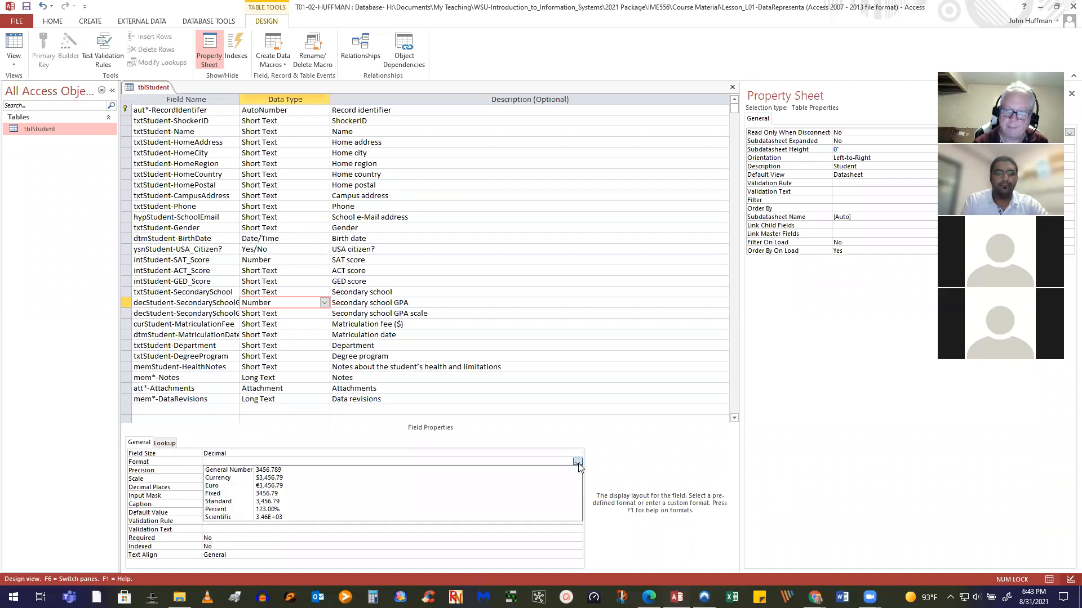
left_click(223, 495)
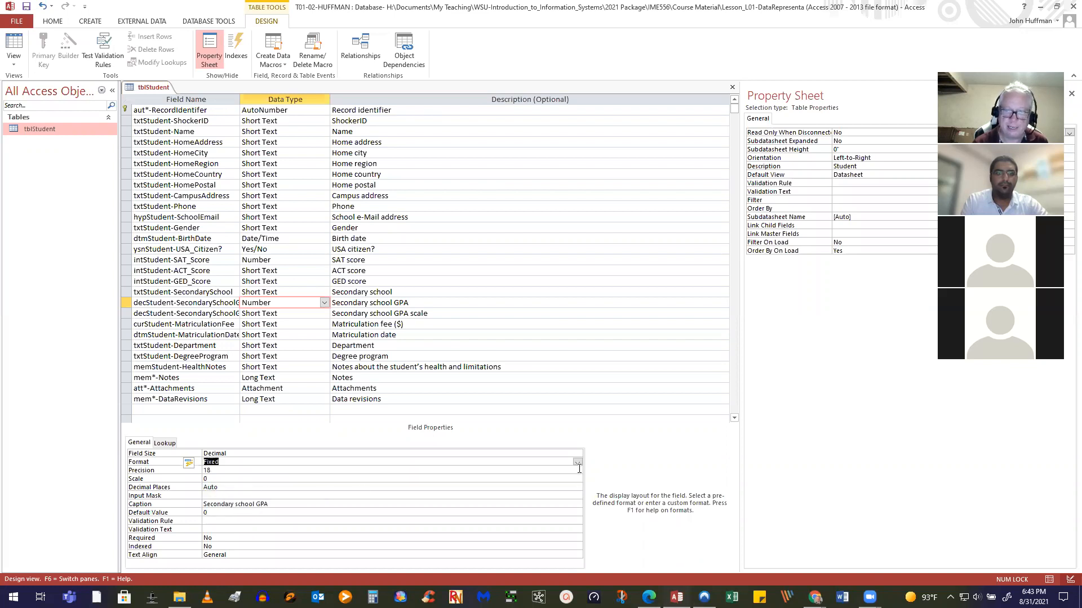
left_click(577, 462)
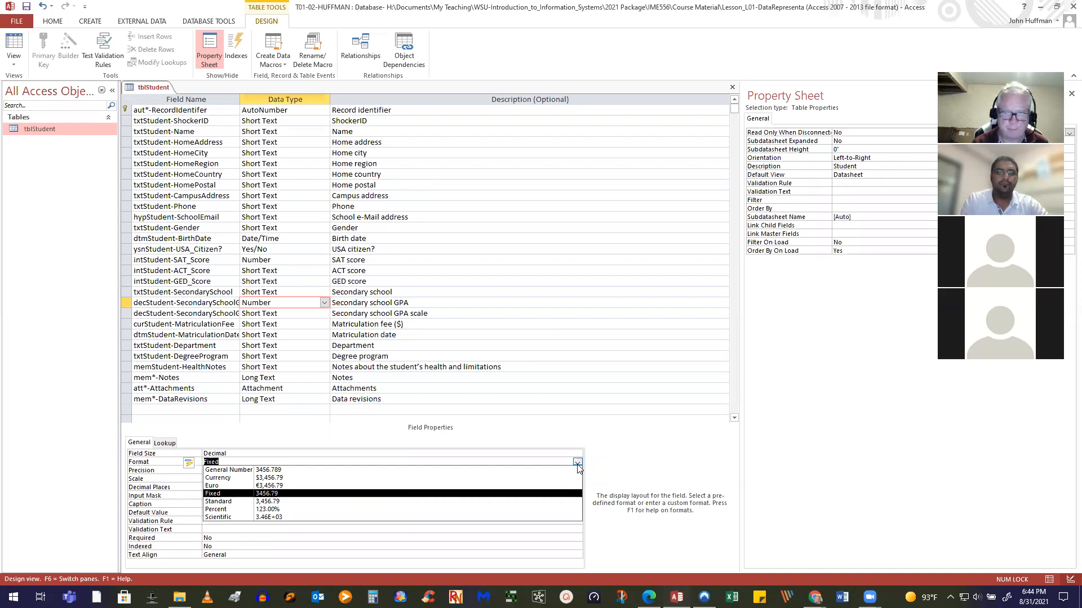
left_click(578, 469)
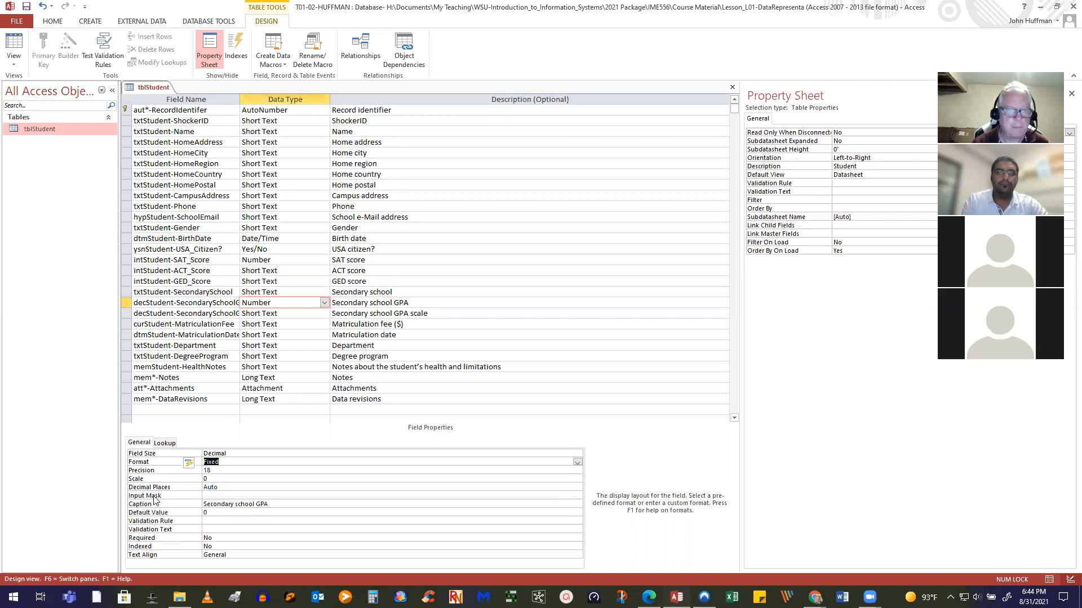
left_click(232, 479)
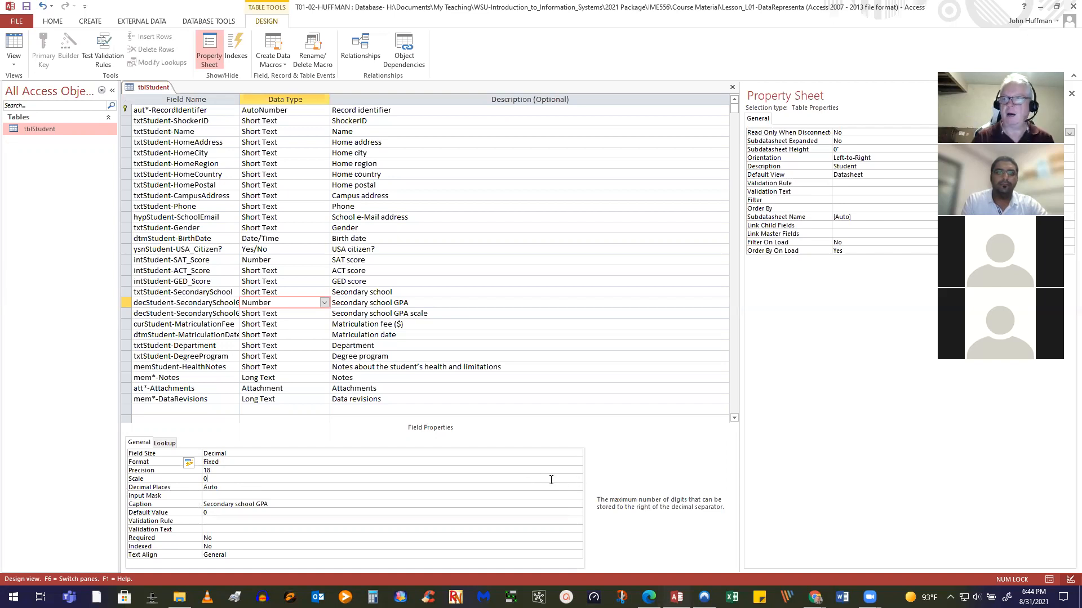
key("BackSpace")
Enter a Scale of 2 for the GPA field, leaving Decimal Places at Auto
type("2")
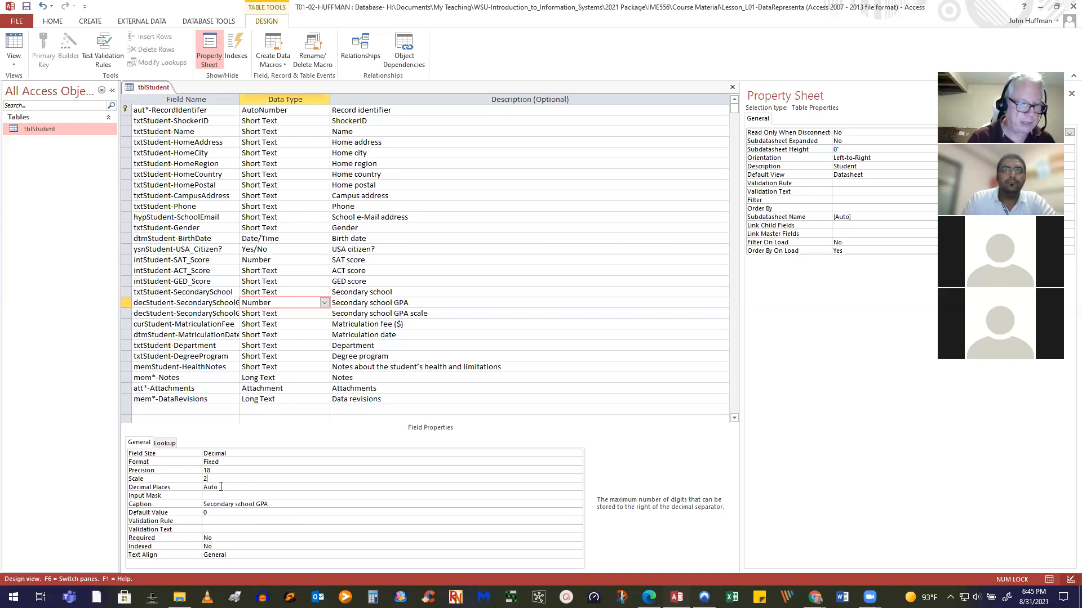
left_click(226, 487)
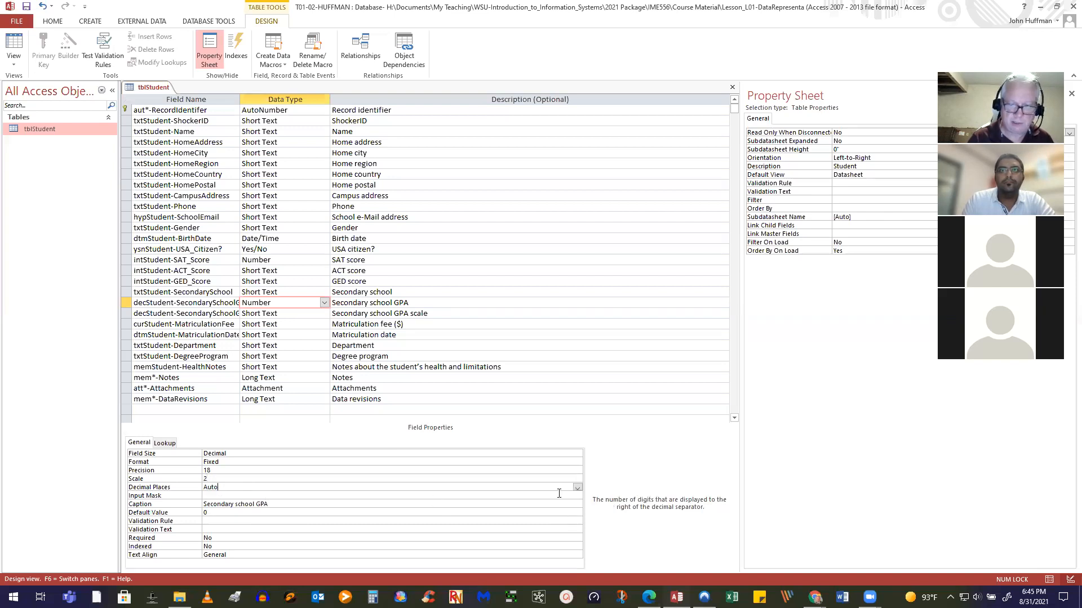
left_click(577, 489)
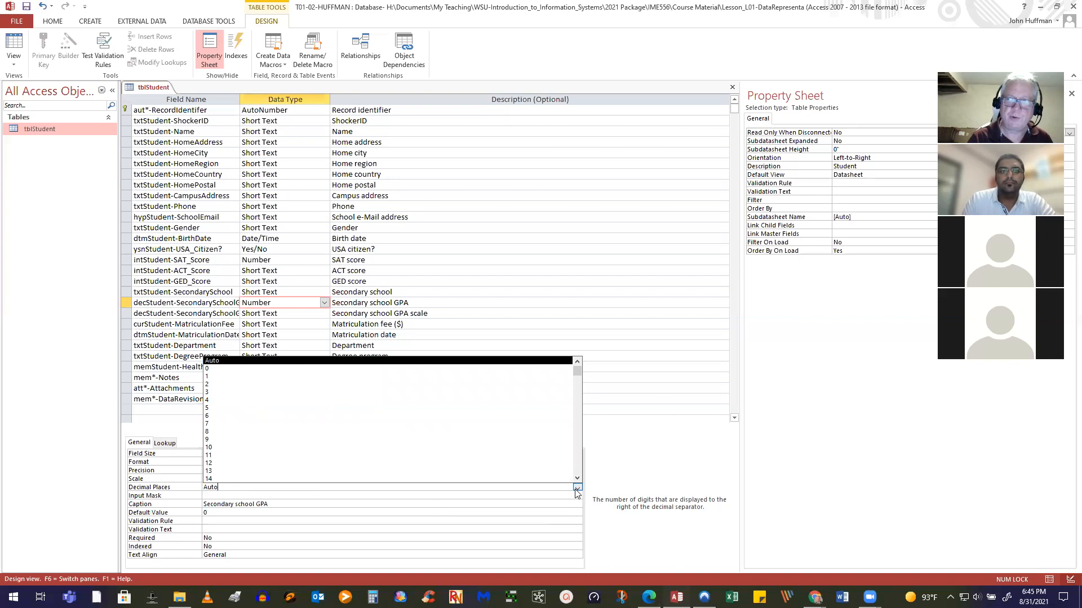
left_click(577, 489)
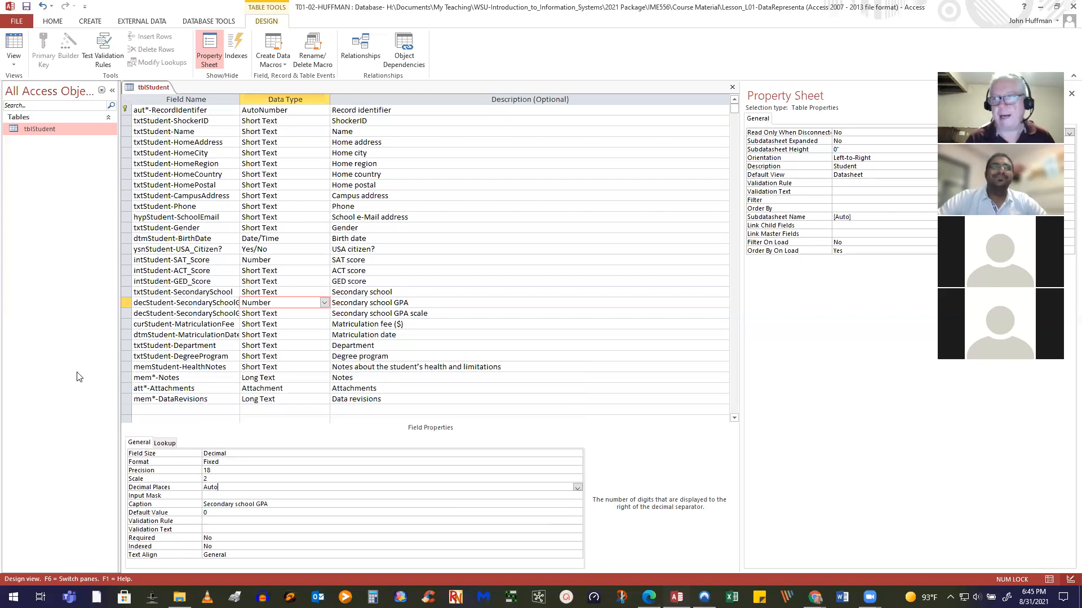
Save the tblStudent design, accepting the possible data-loss warning
left_click(25, 9)
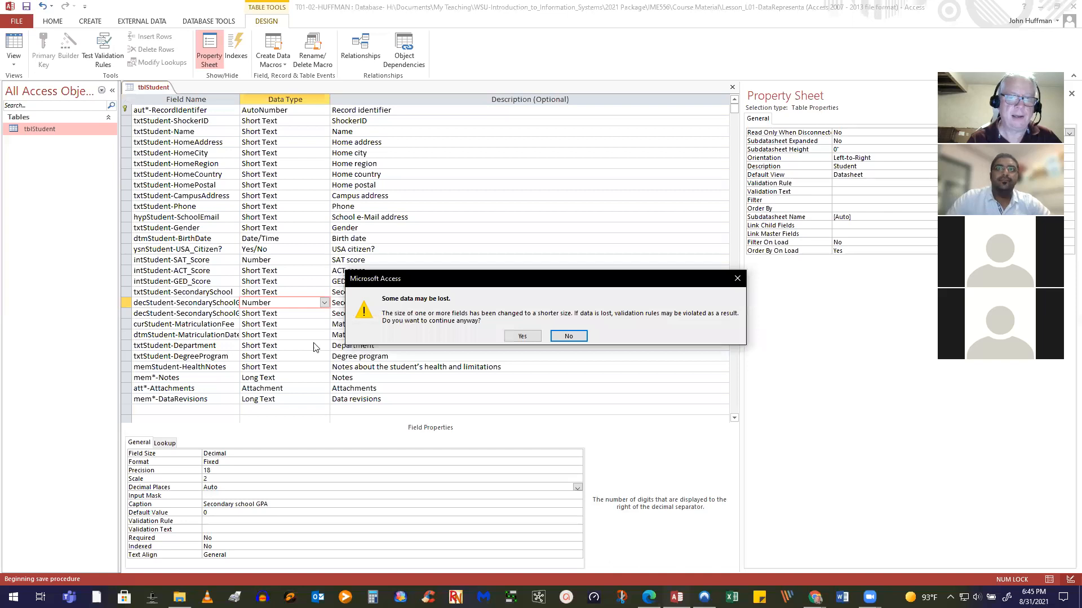
left_click(522, 337)
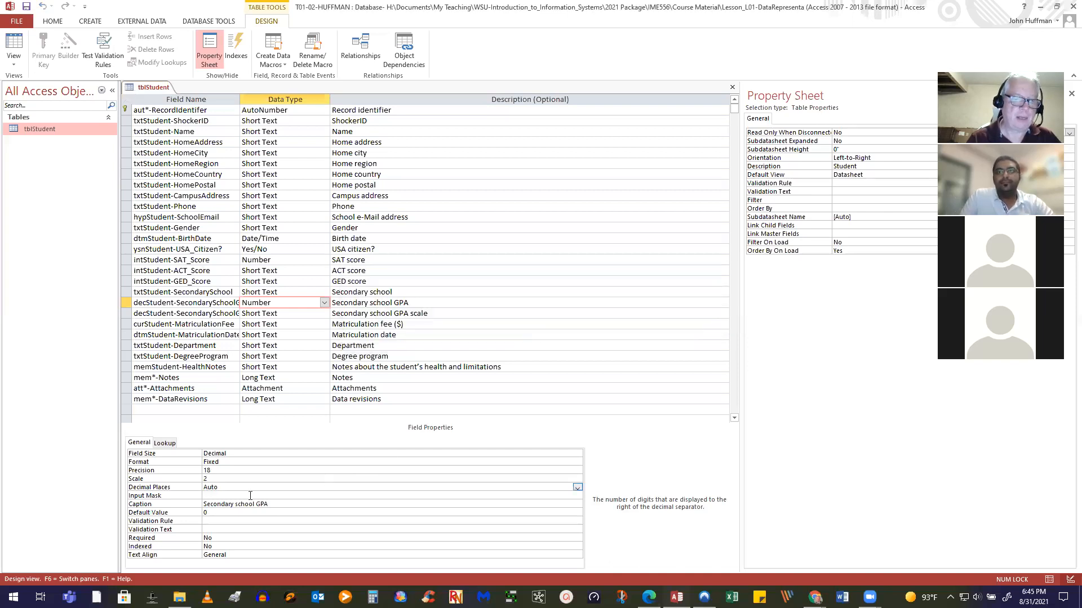
left_click(213, 521)
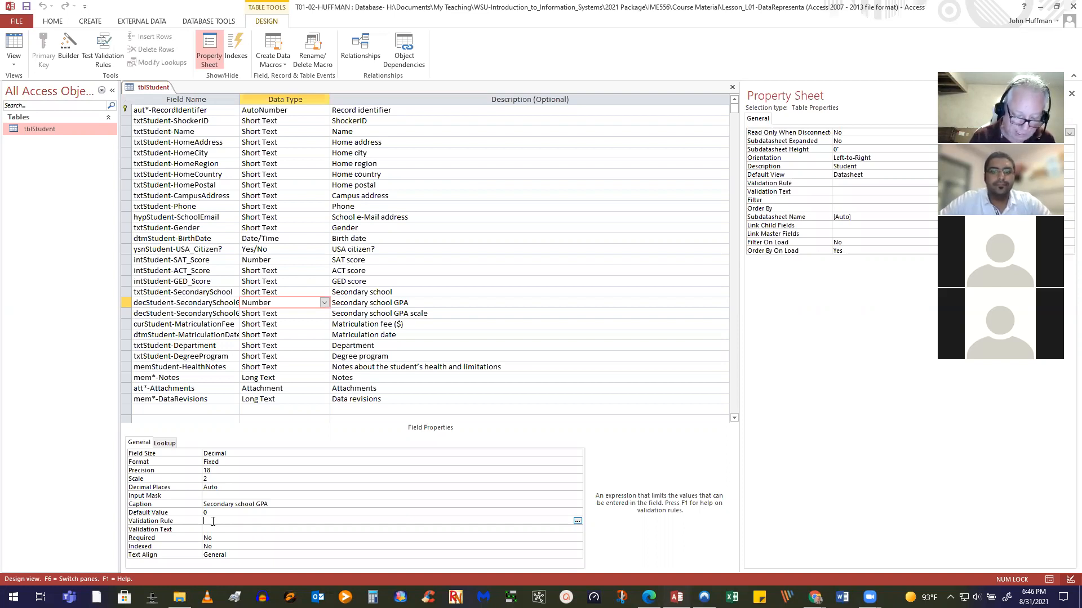
Give the GPA field the rule >=0 with message 'GPA must be positive', and save
type(">=")
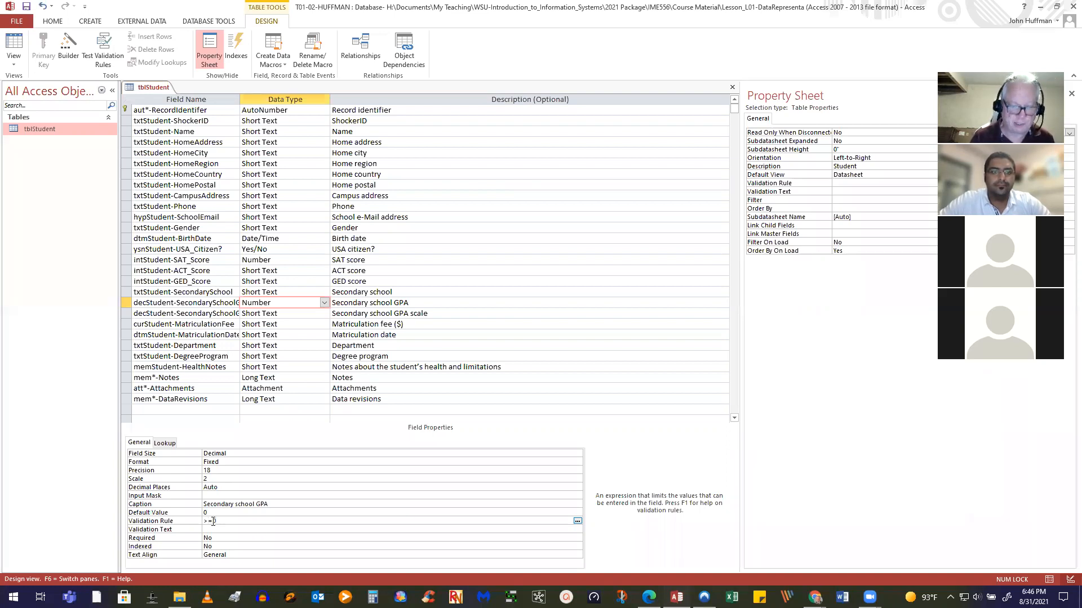
type("0.00")
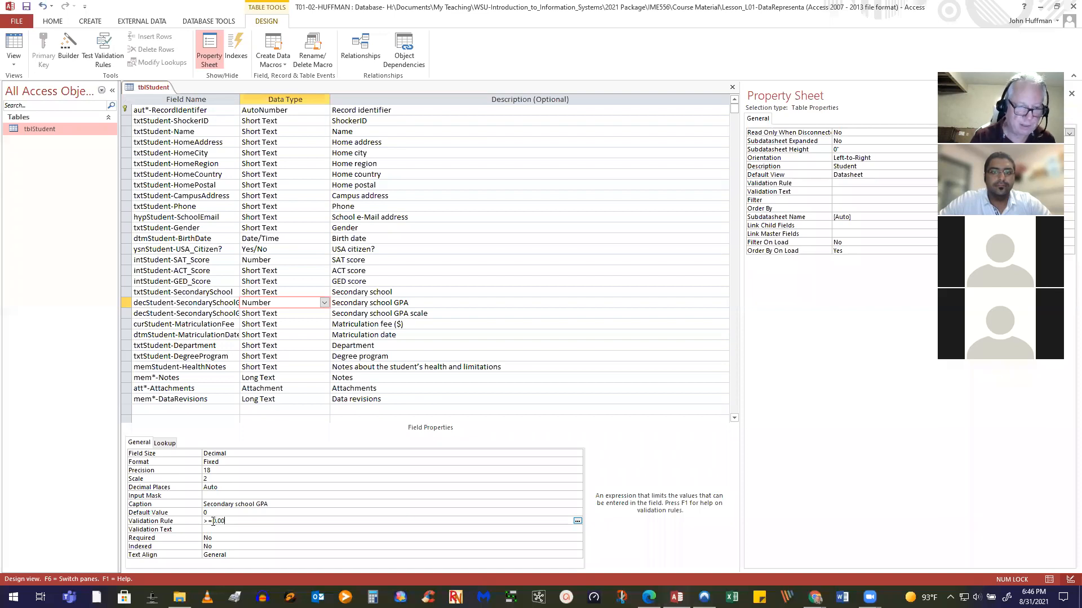
left_click(229, 529)
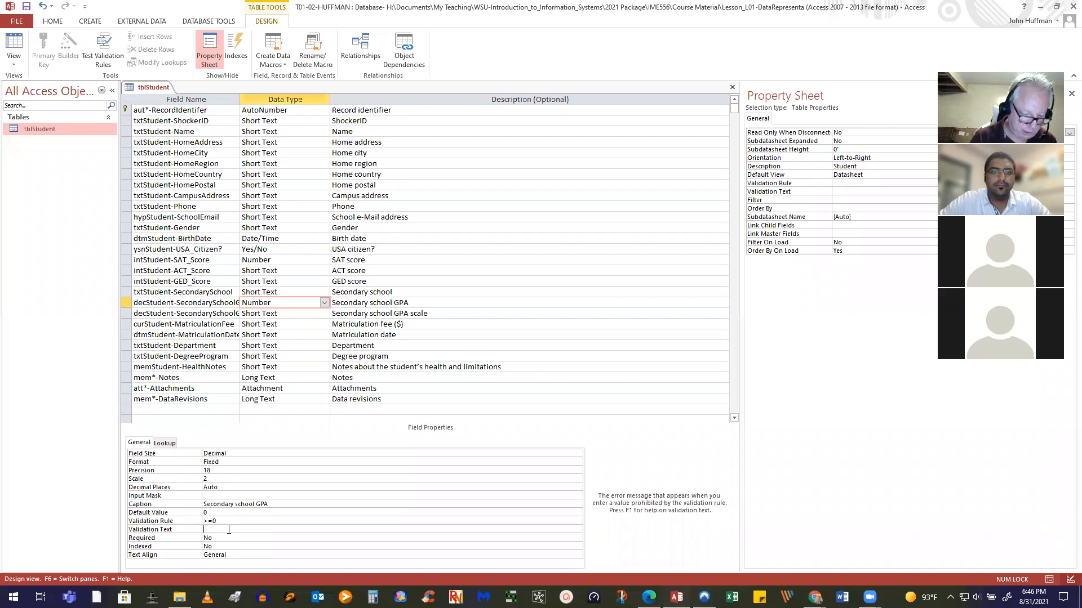
type("GPA ")
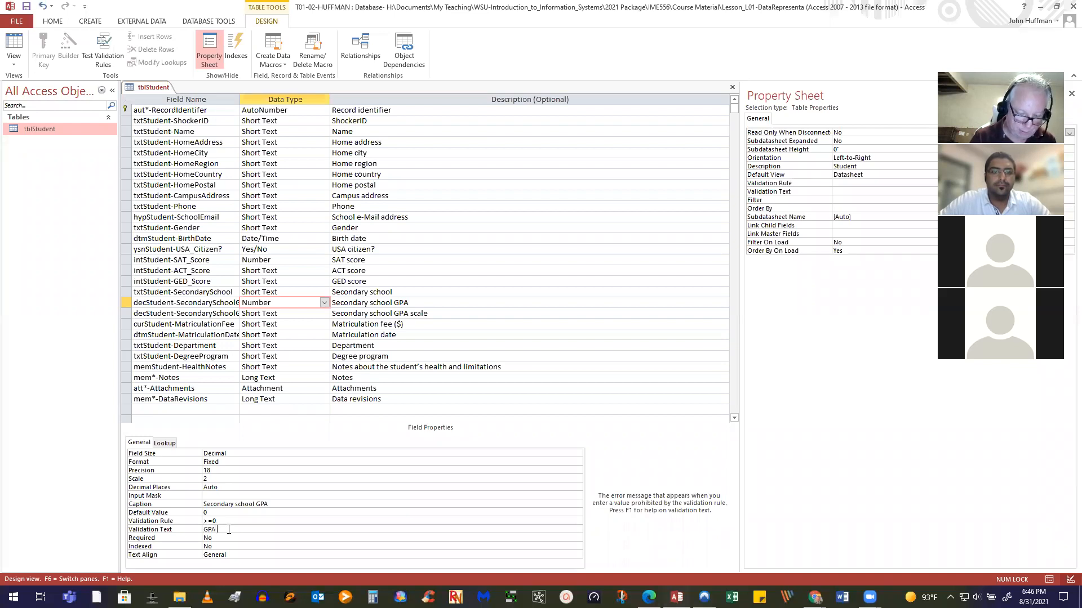
type("must be positive")
key("BackSpace")
key("BackSpace")
key("BackSpace")
key("BackSpace")
key("BackSpace")
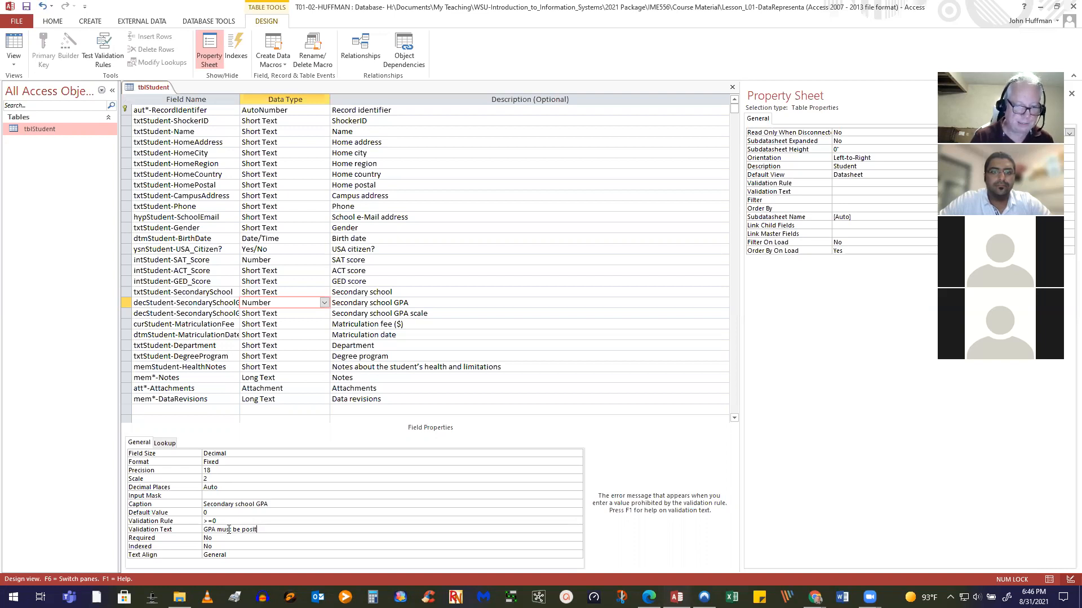
type("sitive")
key("Return")
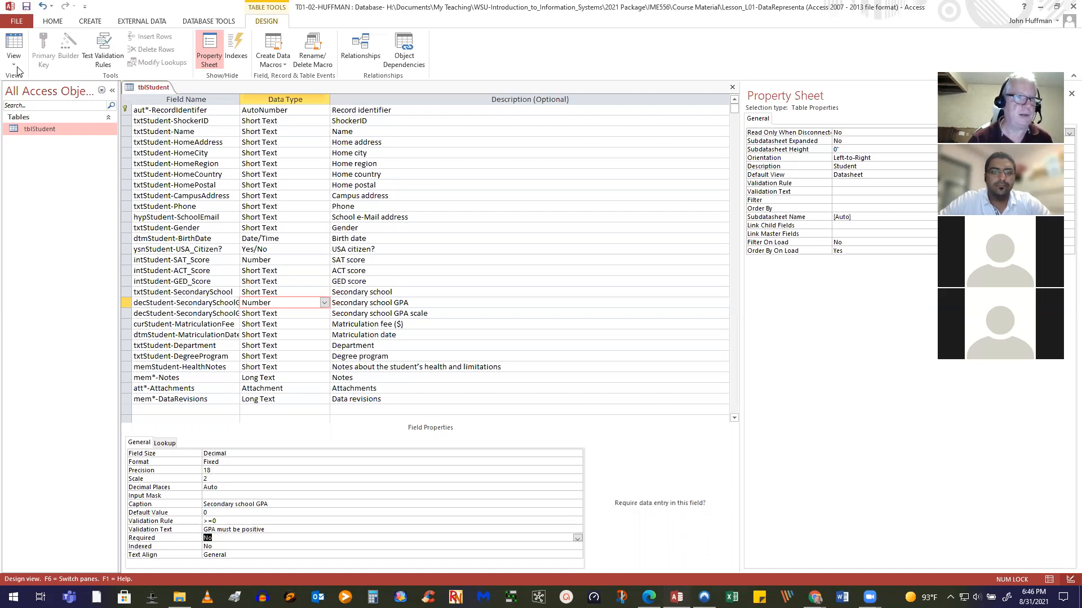
left_click(26, 7)
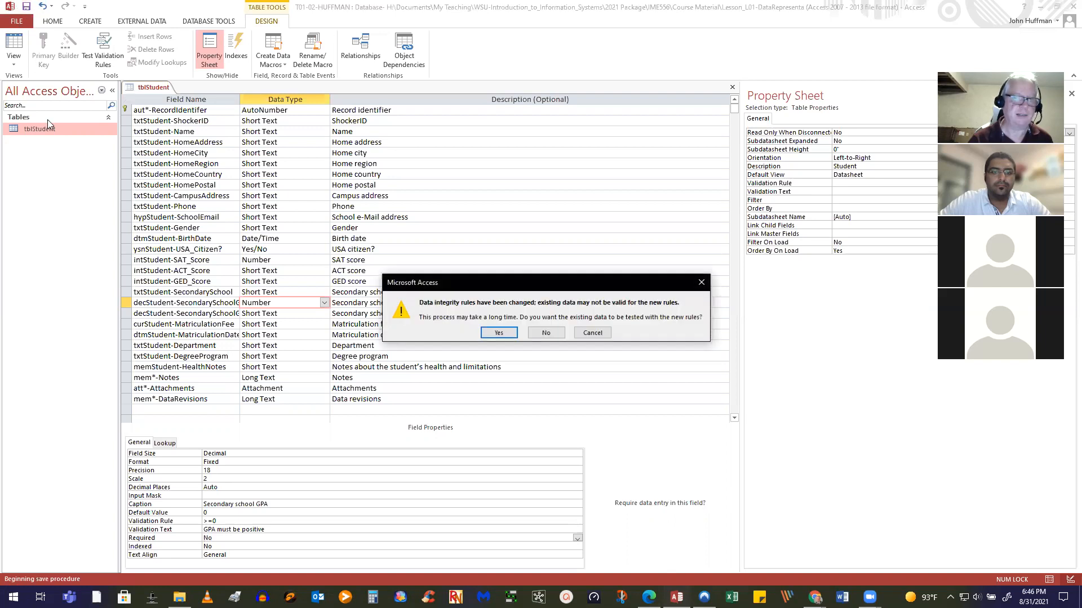
Test existing data and keep the new GPA validation rule despite violations
left_click(498, 333)
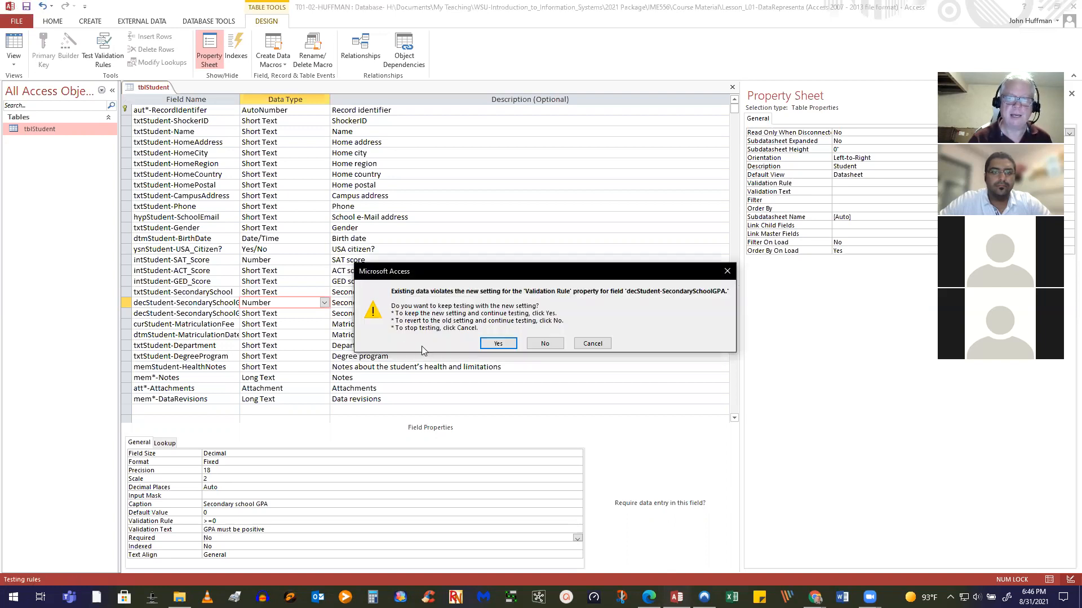
left_click(499, 344)
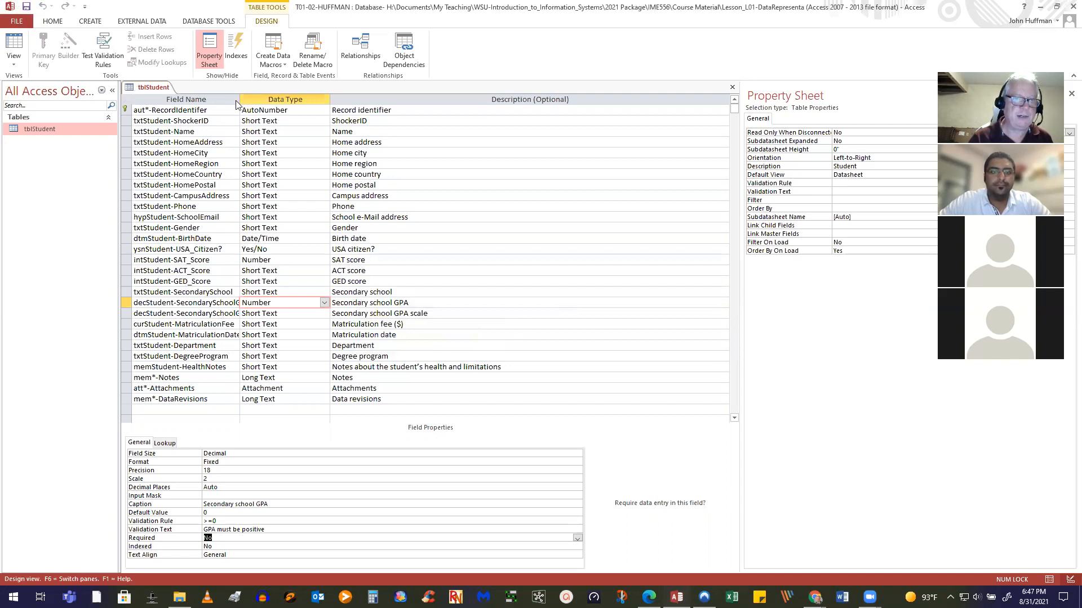
Widen the Field Name column and select decStudent-SecondarySchoolGPAScale to view its properties
left_click_drag(238, 103, 357, 103)
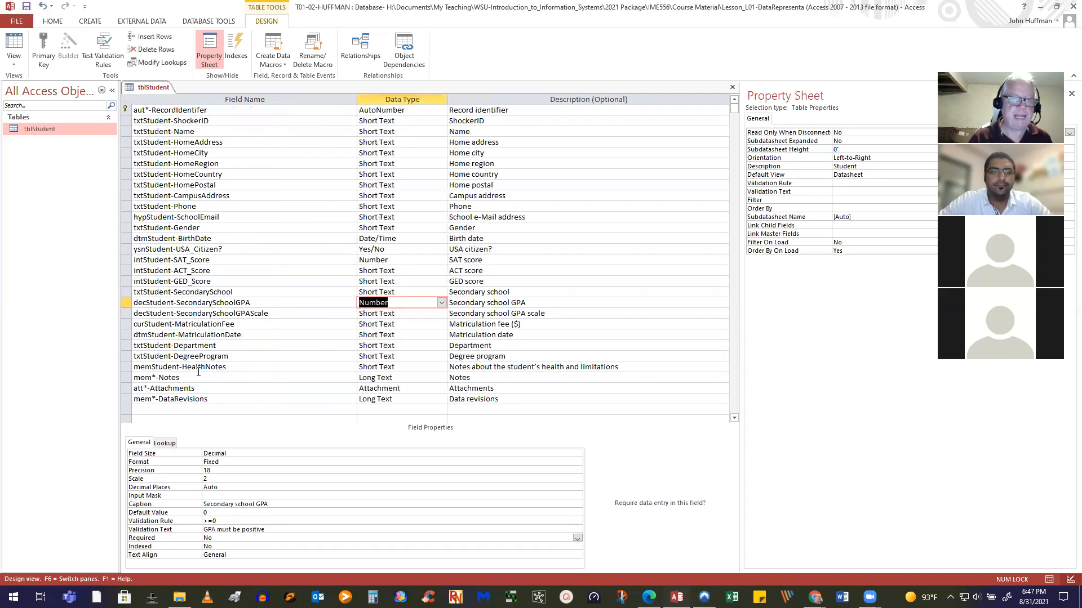
left_click(291, 314)
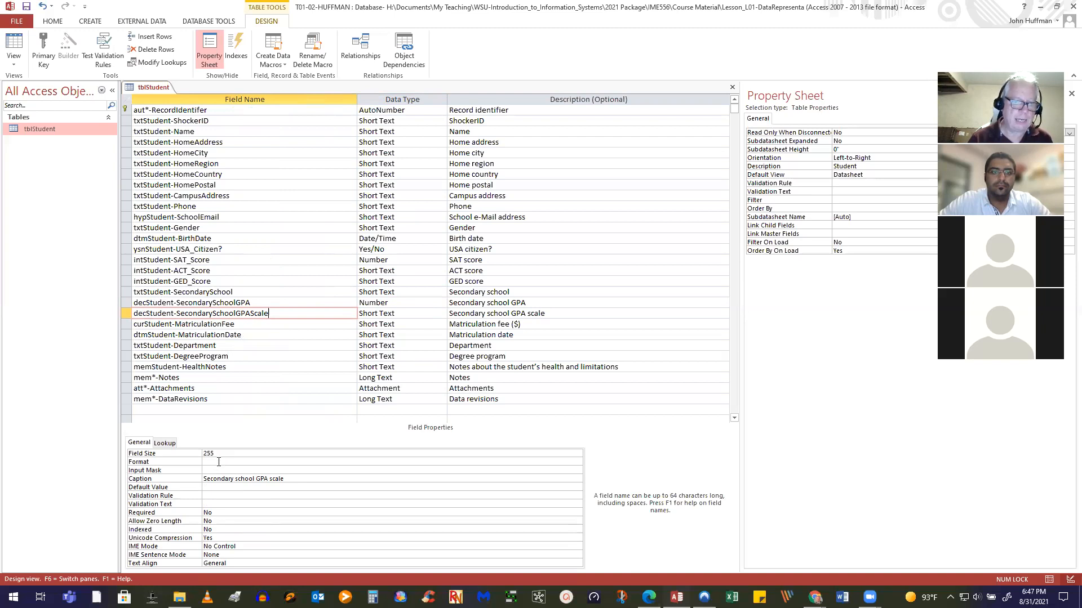
Make the GPA scale field a Number with Decimal field size and scale 2
left_click(418, 311)
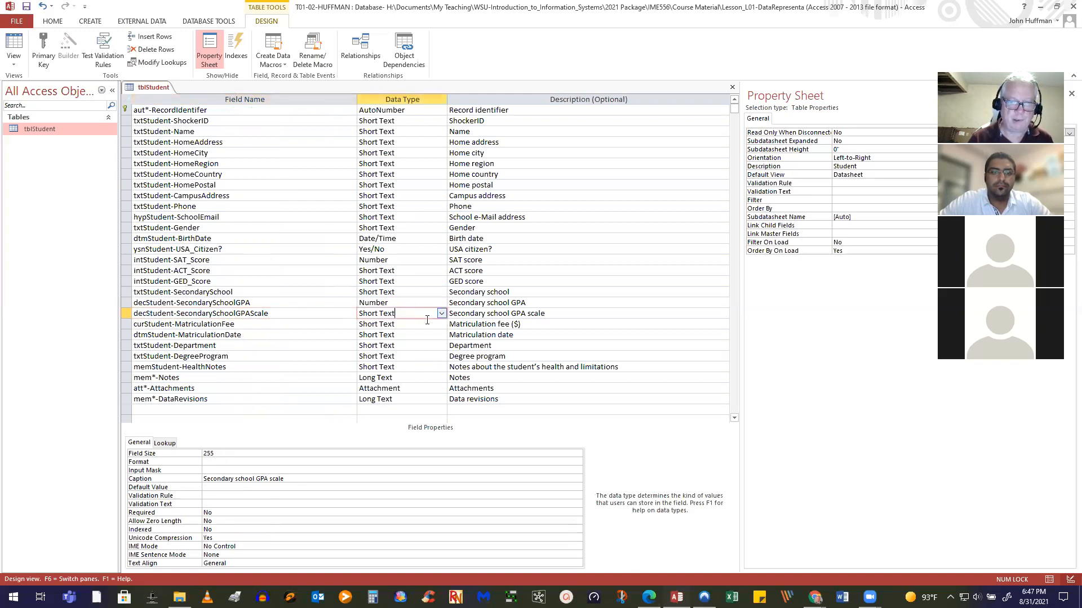
left_click(442, 314)
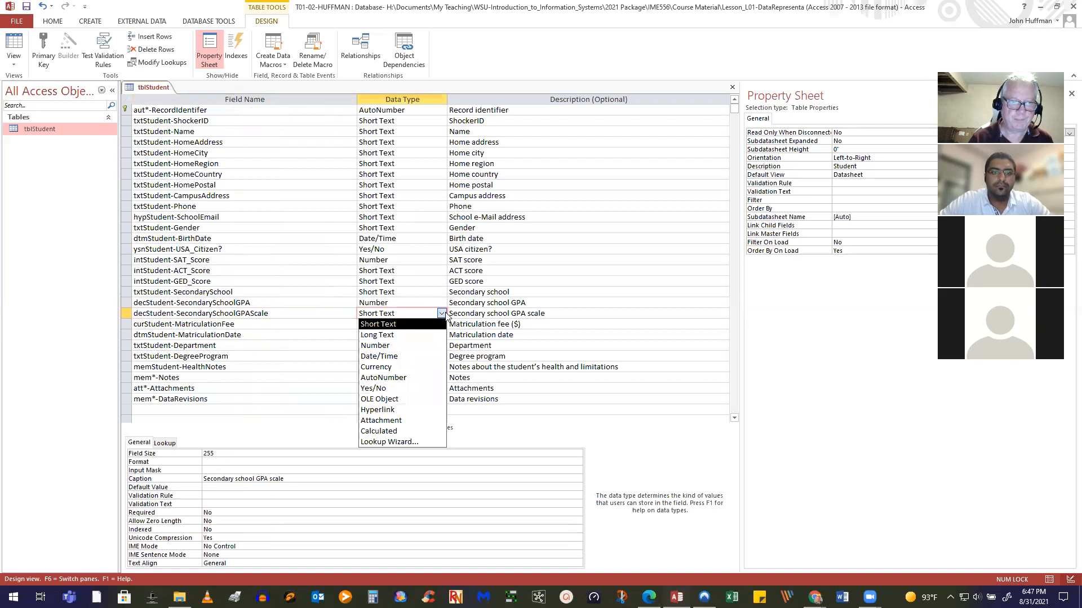
left_click(385, 347)
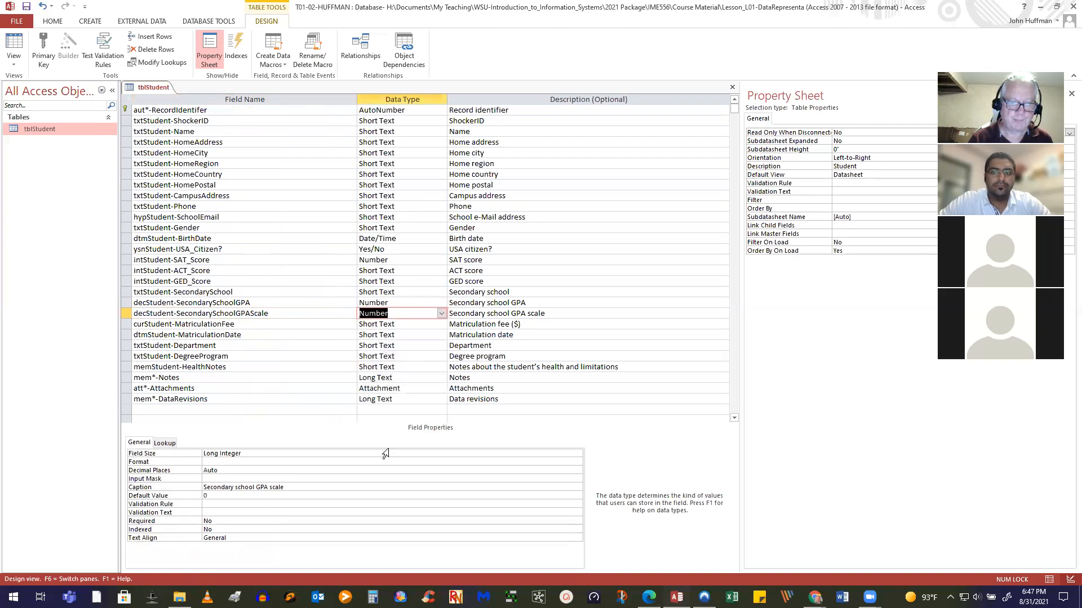
left_click(328, 455)
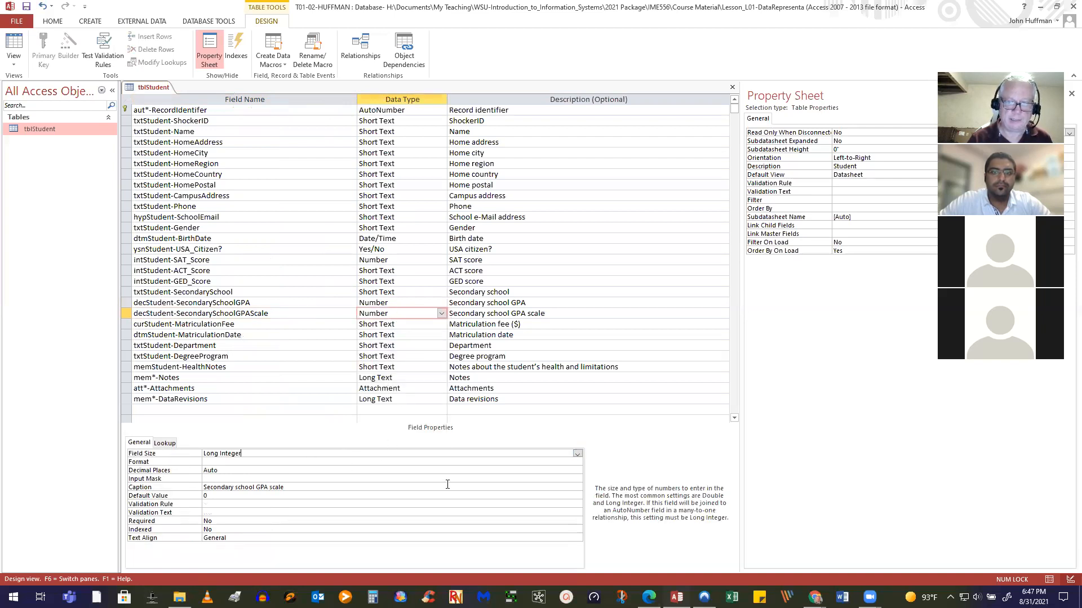
left_click(577, 455)
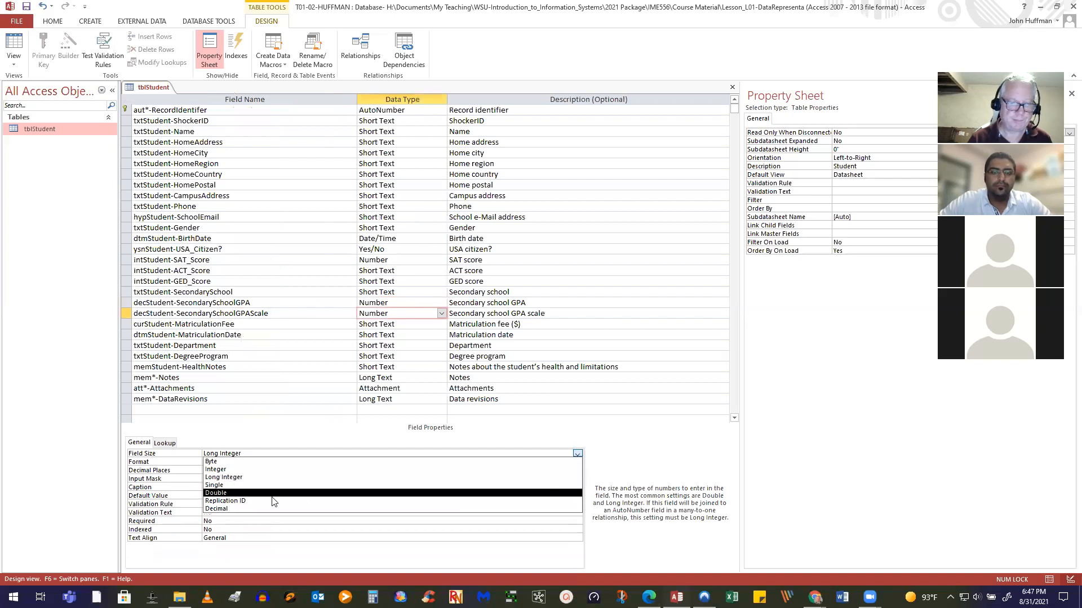
left_click(248, 509)
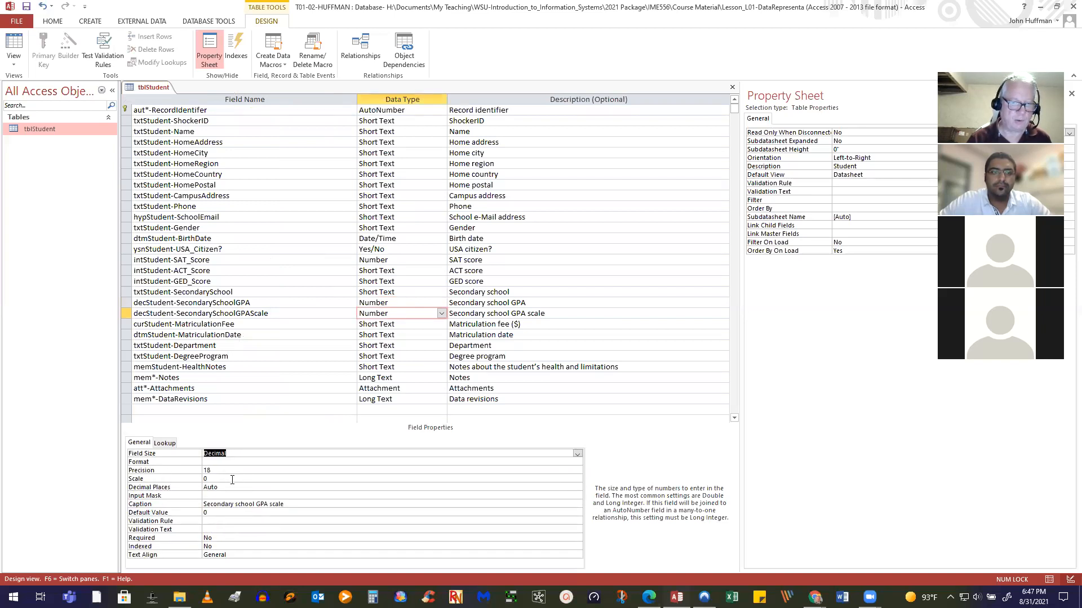
left_click(133, 479)
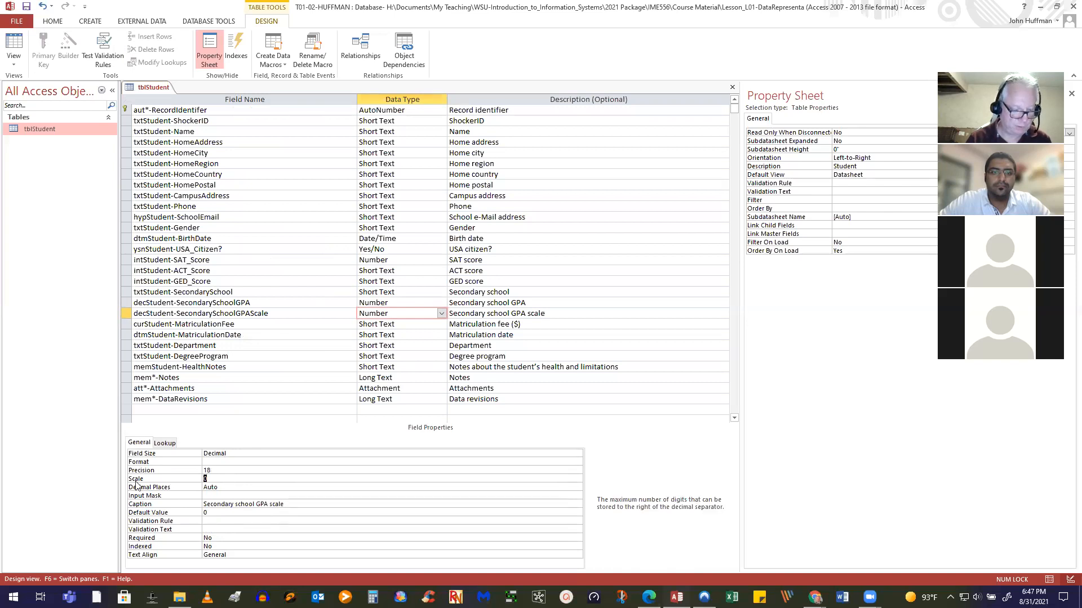
type("2")
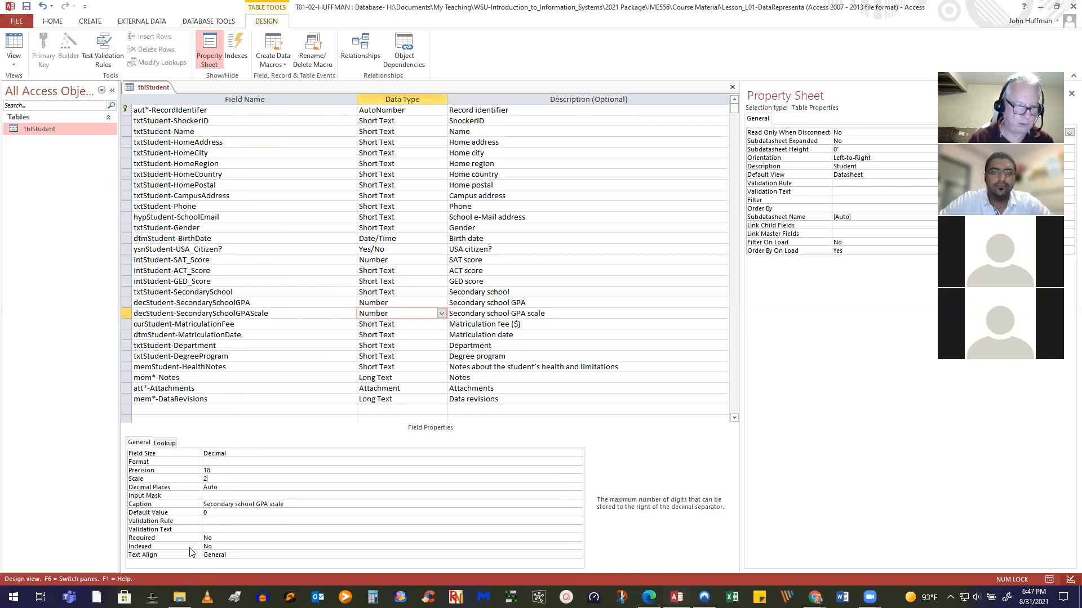
left_click(228, 495)
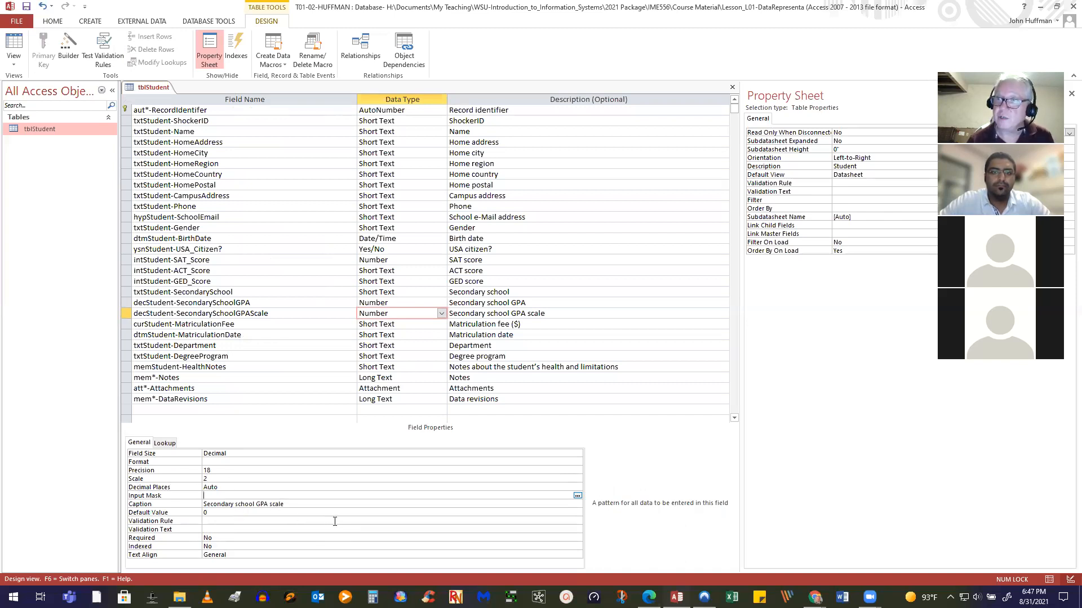
Give the GPA scale field validation rule >=0.00 and message 'Must be psoitive'
left_click(215, 522)
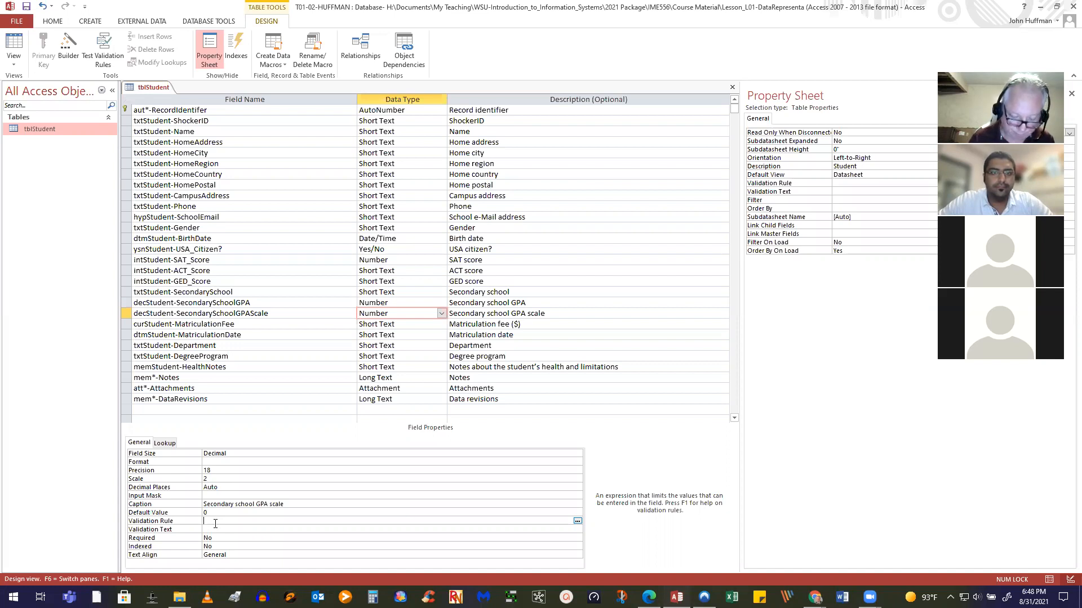
type(">")
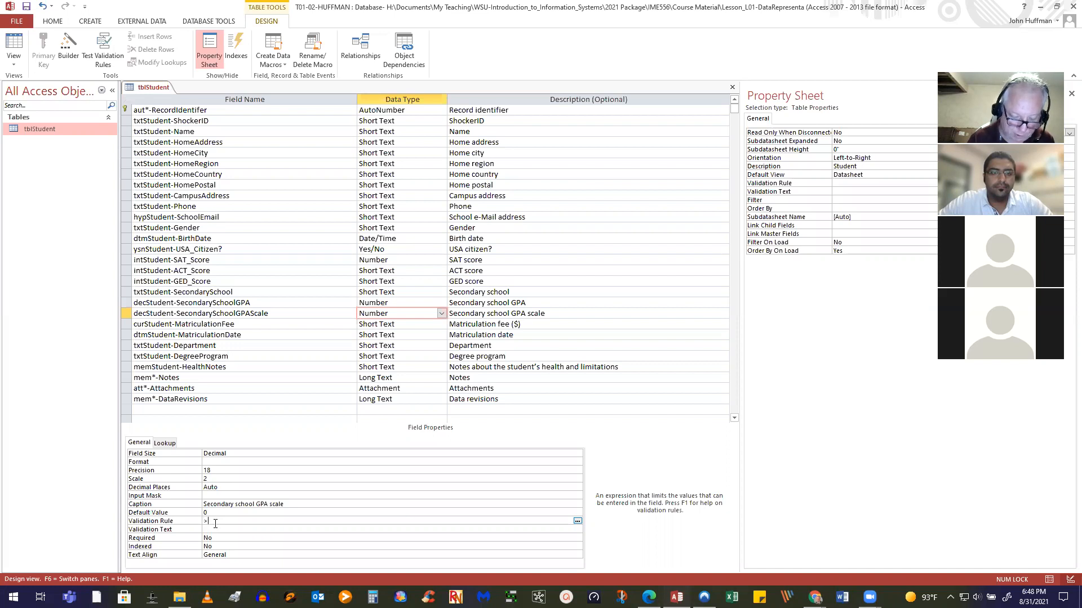
type("=0.00")
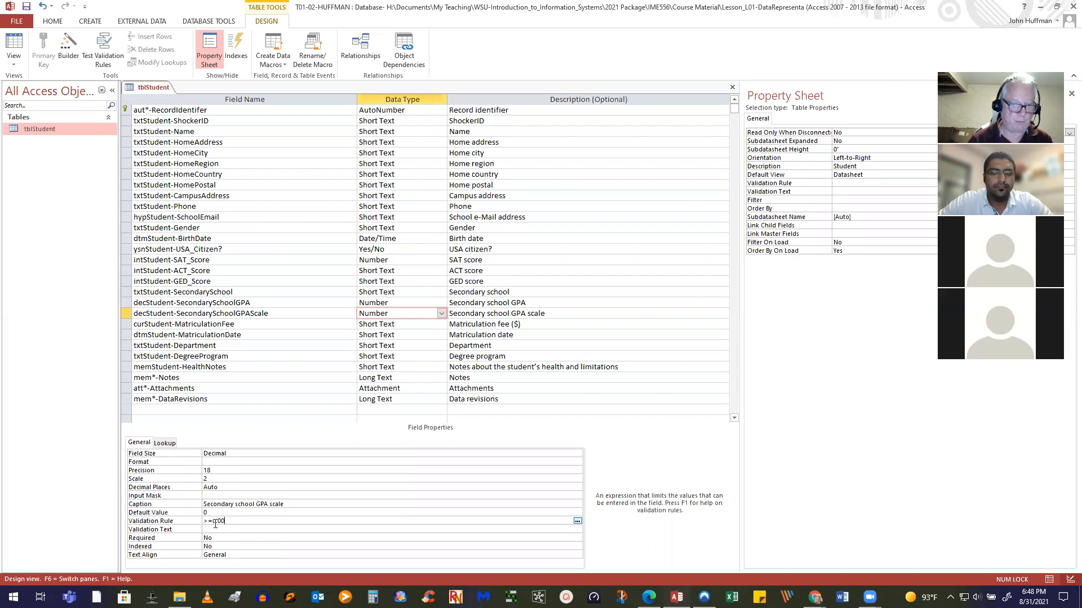
left_click(216, 528)
type("Must be psoitive")
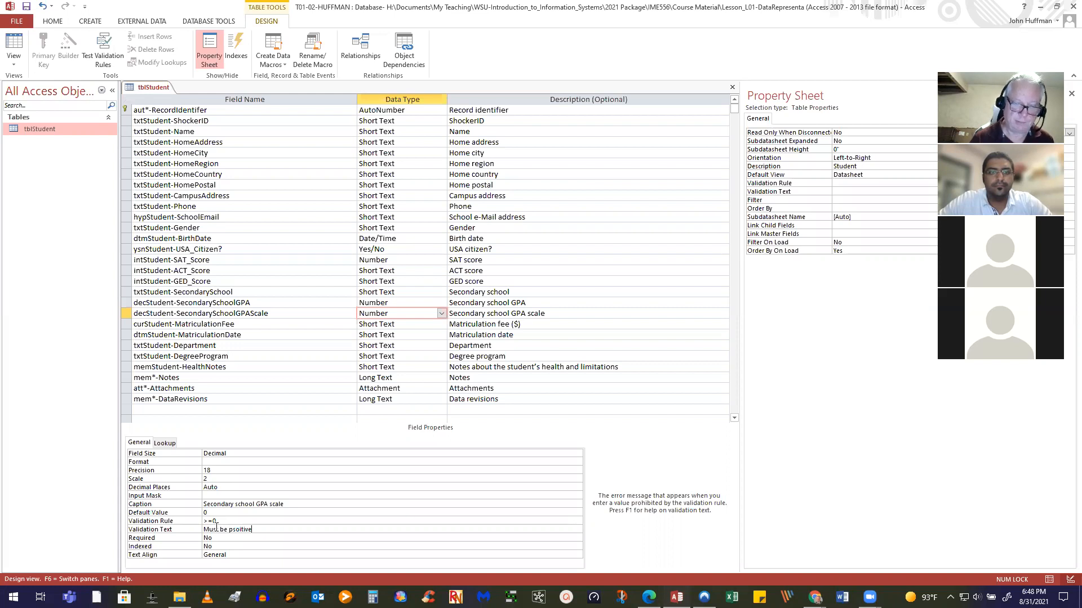
left_click(333, 512)
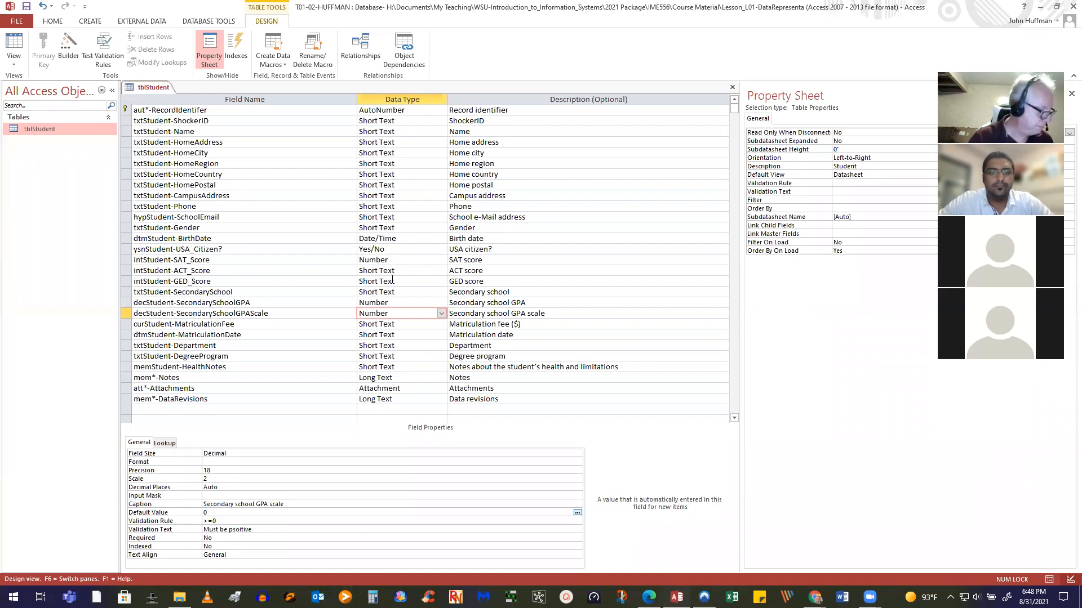
Save the table design, accepting the data-loss and existing-data validation warnings
left_click(26, 7)
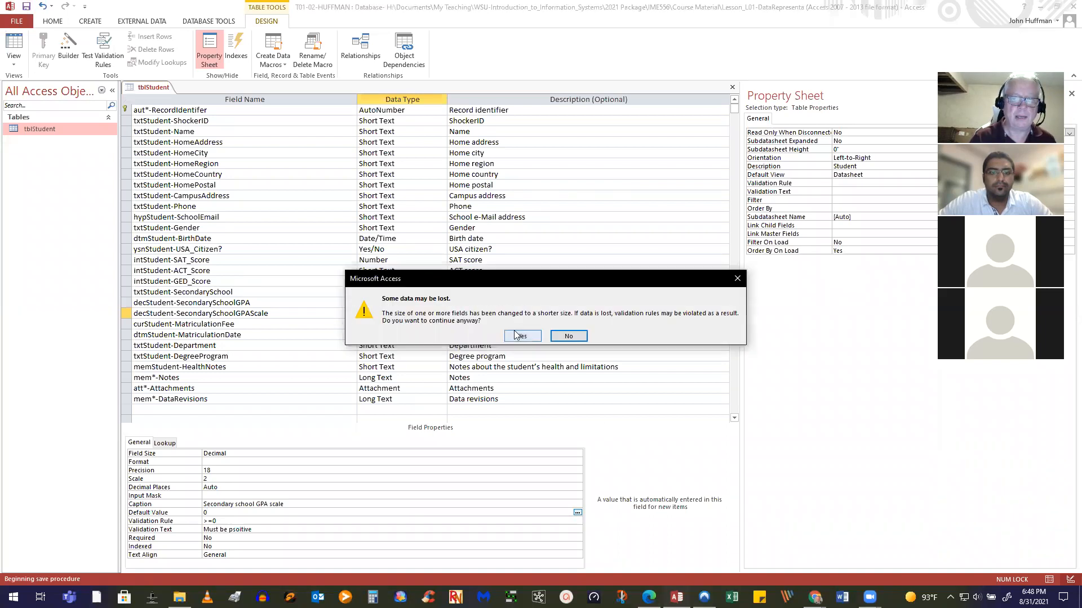
left_click(524, 336)
left_click(504, 336)
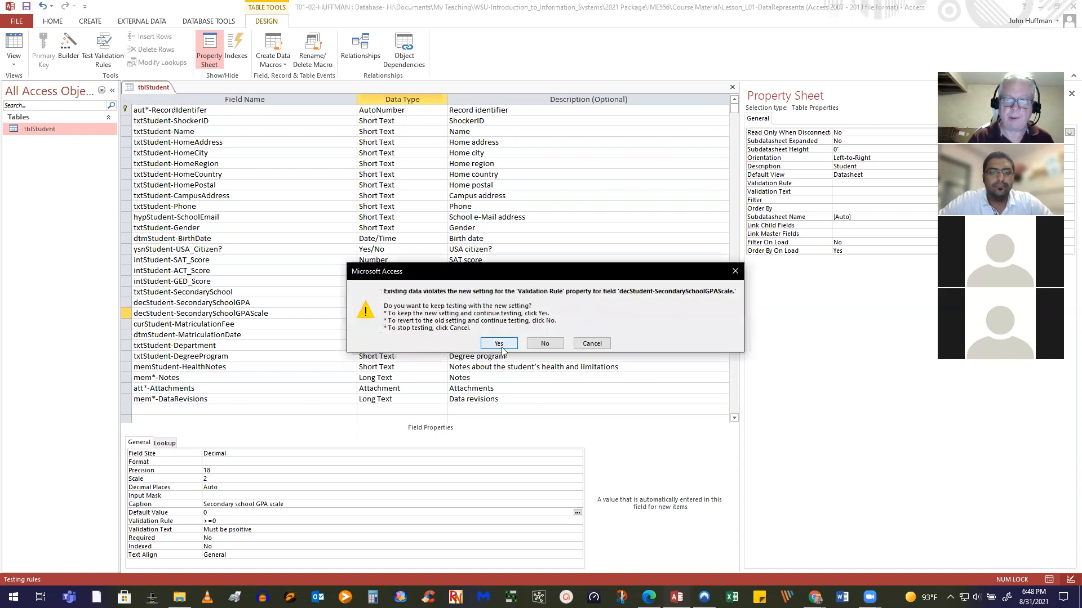
left_click(503, 344)
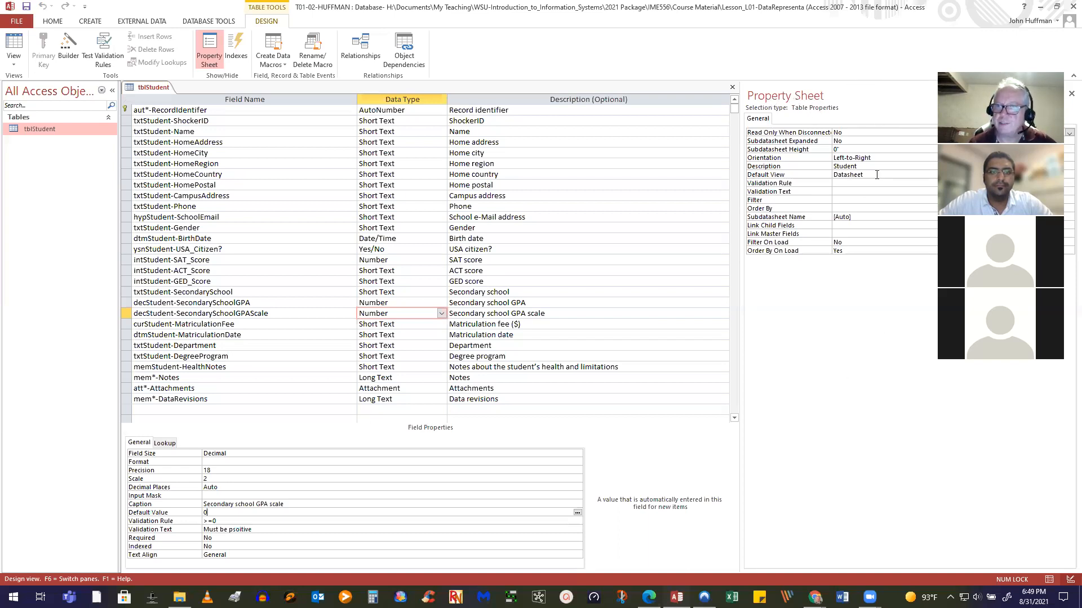
Hide the table Property Sheet so the design grid fills the window
left_click(211, 59)
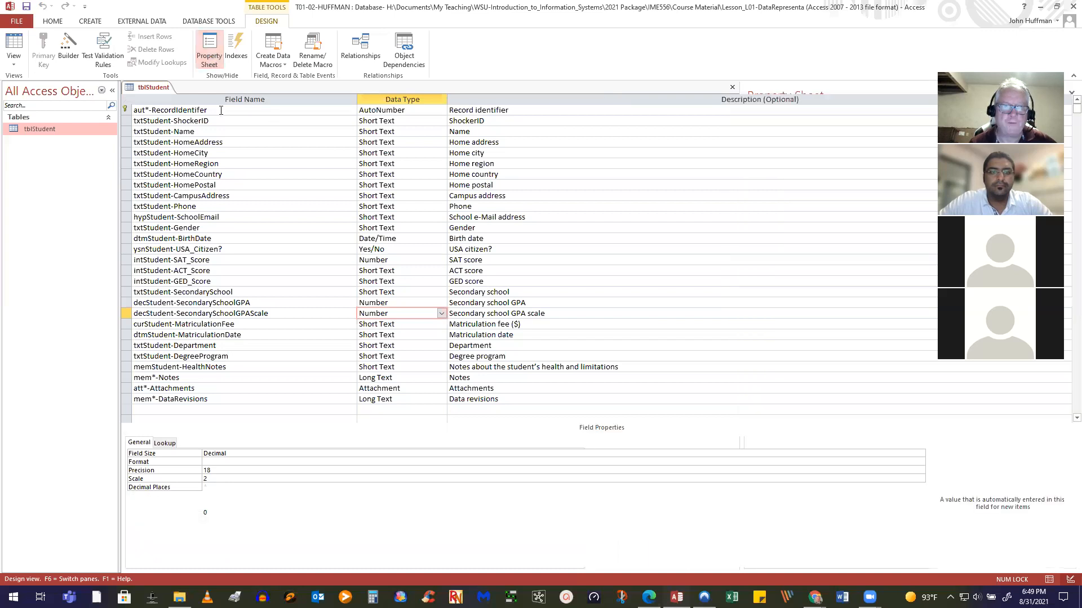
Reopen the table Property Sheet and place the cursor in its empty Validation Rule box
left_click(212, 58)
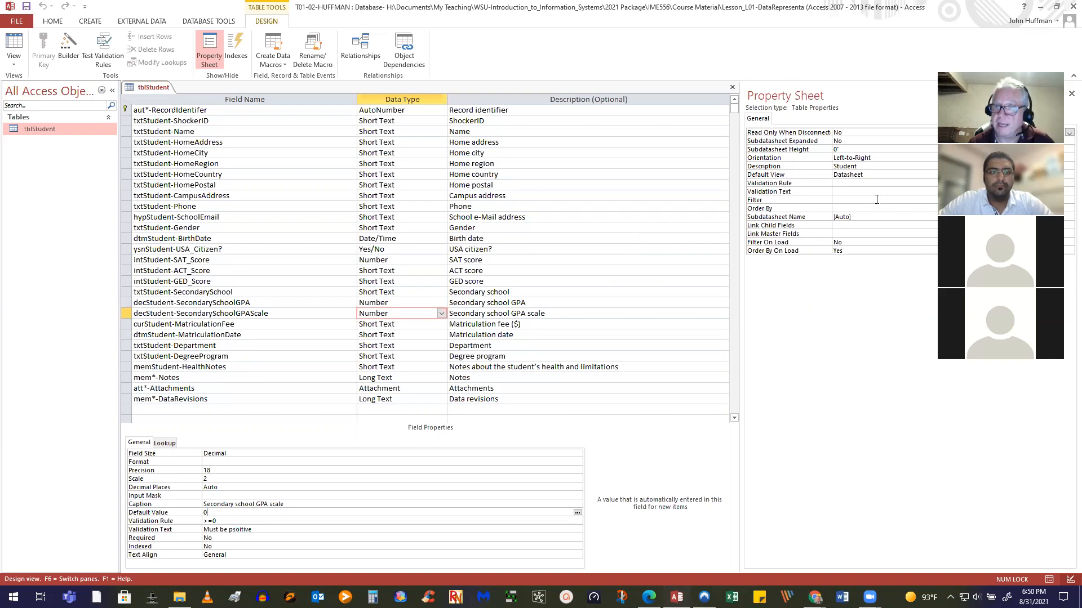
left_click(837, 184)
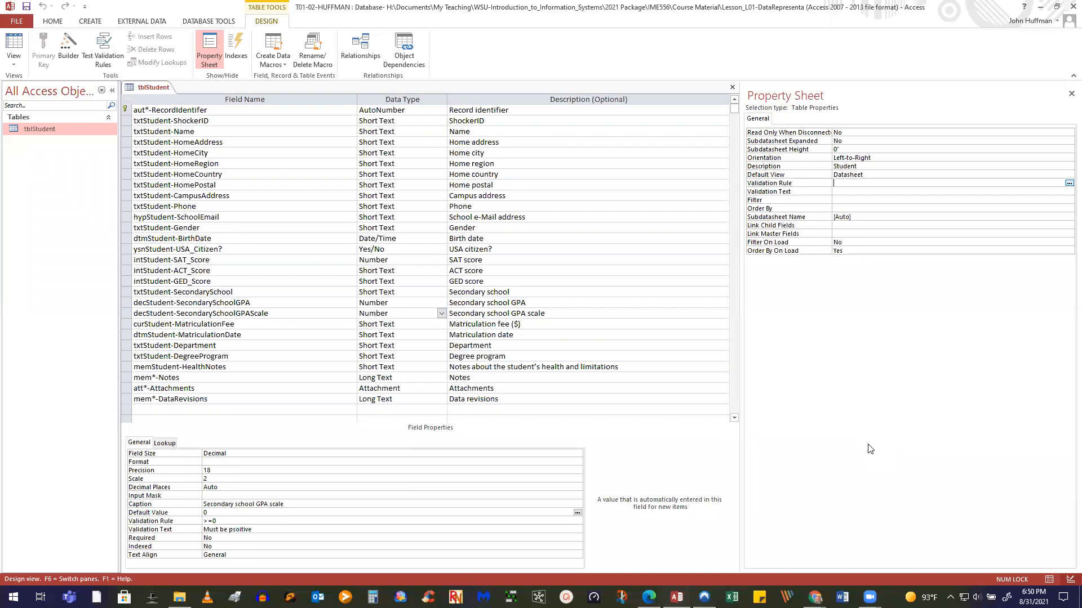
Set the table rule [decStudent-SecondarySchoolGPA]<=[decStudent-SecondarySchoolGPAScale]+1 with message 'The studnets's gpa exceeds the allowable scale'
type("[dec")
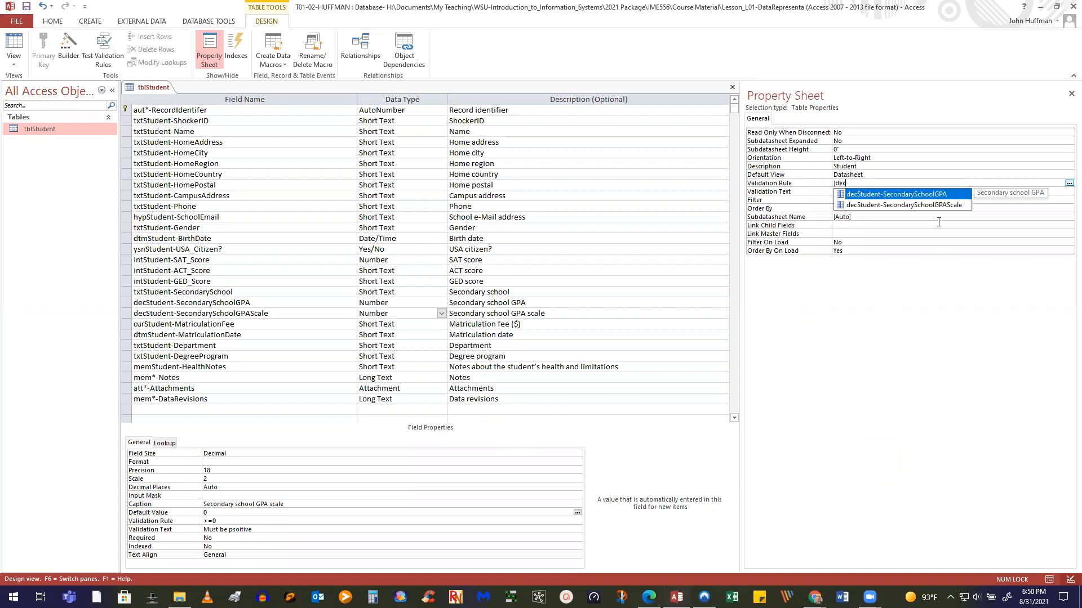
double_click(920, 195)
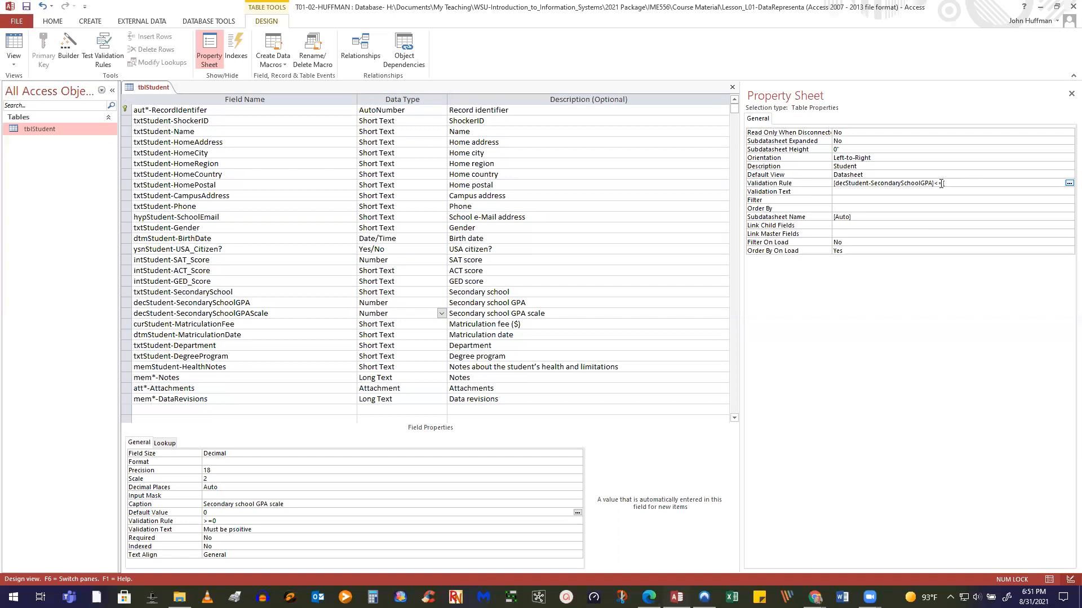
type("ec")
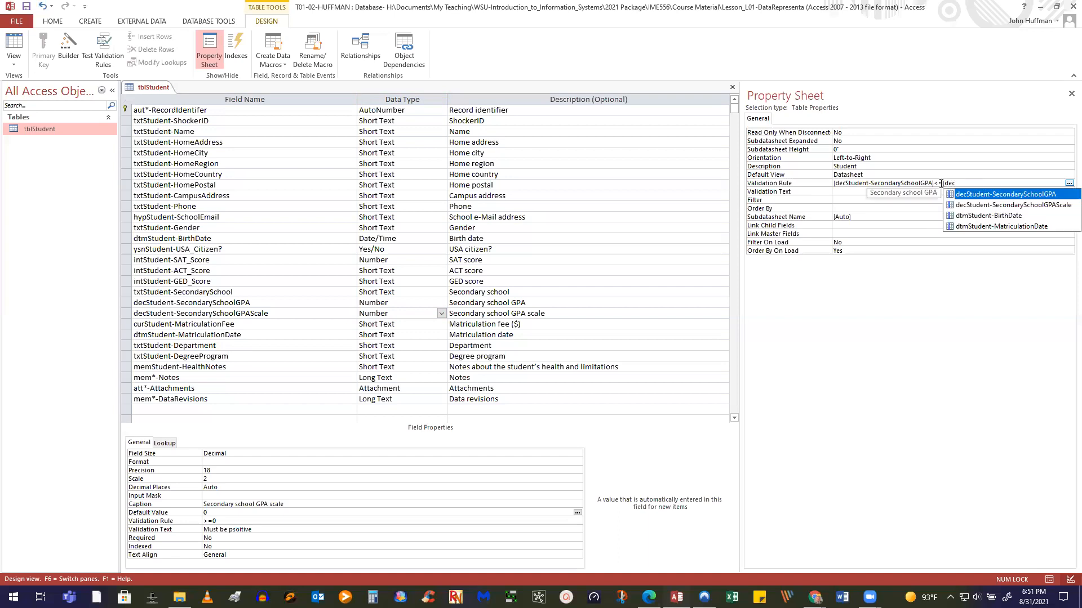
double_click(987, 205)
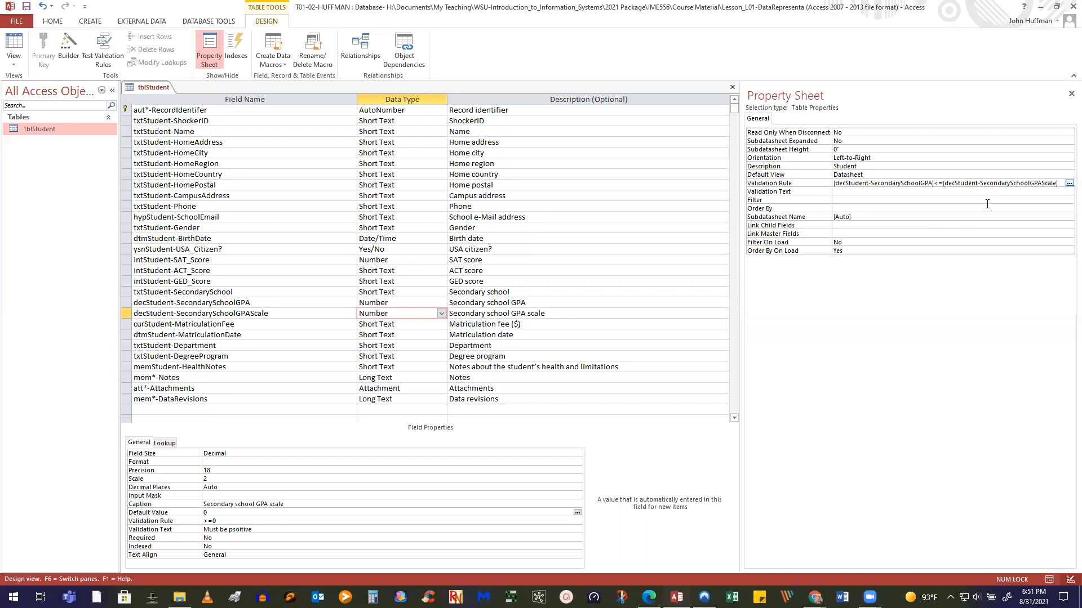
type("+1")
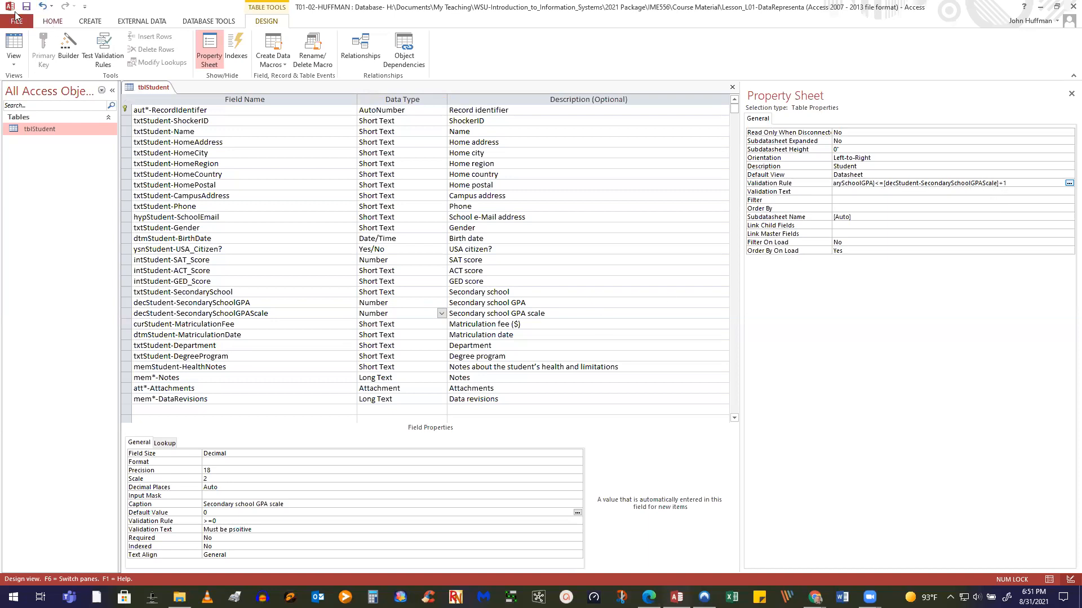
left_click(850, 199)
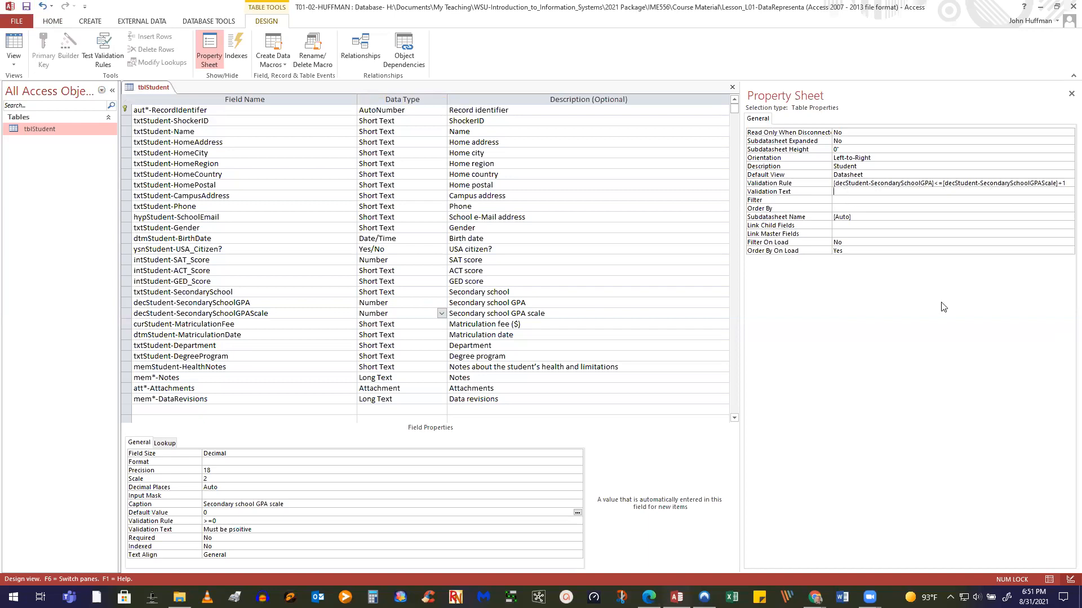
type("The studnets's gpa exceeds the allowable scale")
Save tblStudent, keeping the new rule despite violations, and switch to Datasheet view
left_click(25, 7)
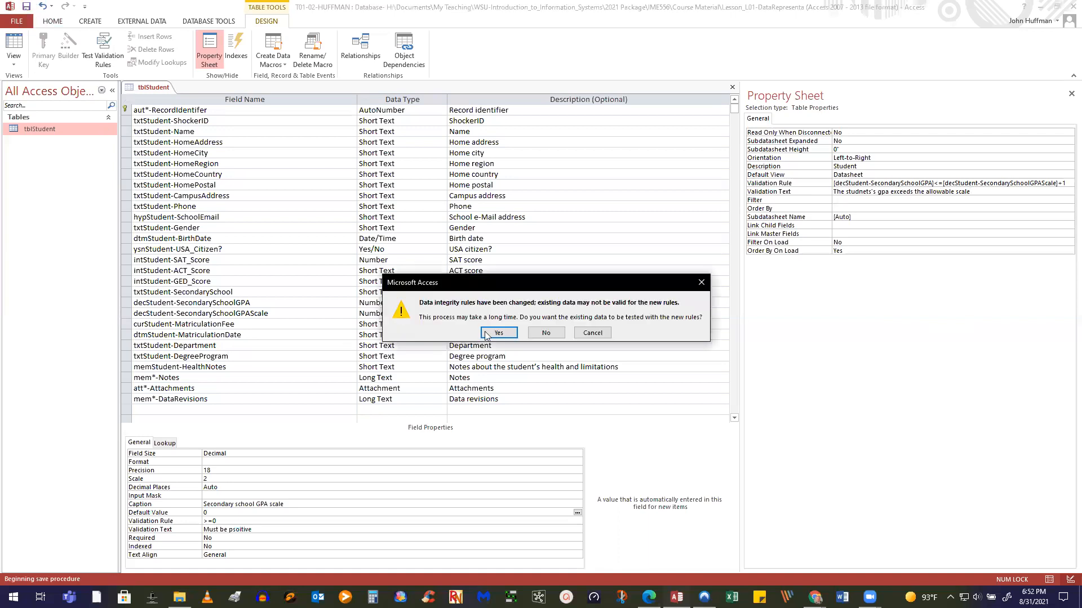
left_click(486, 334)
left_click(499, 343)
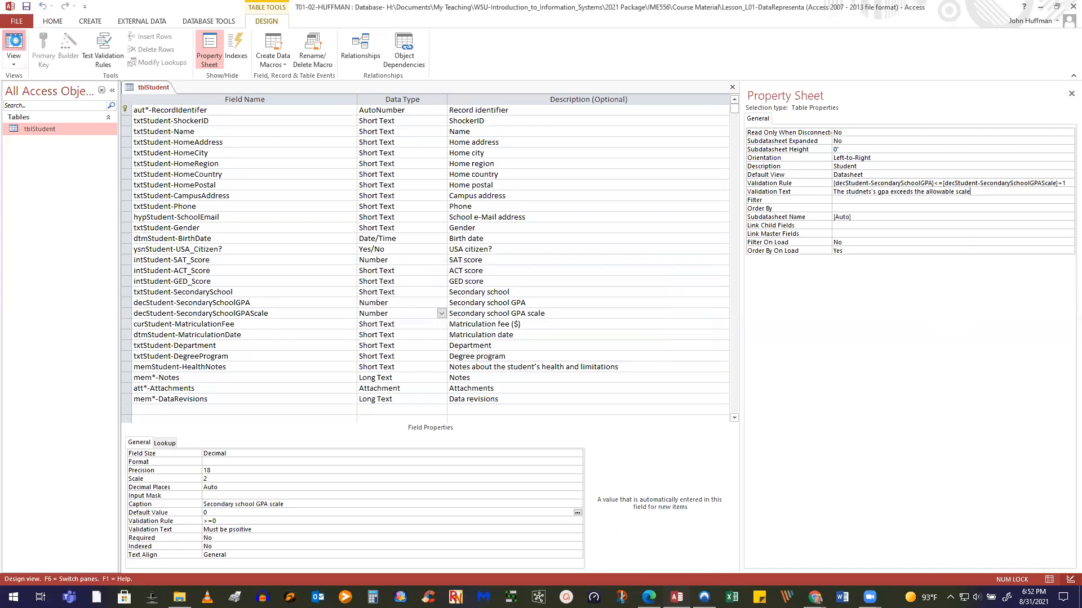
left_click(14, 41)
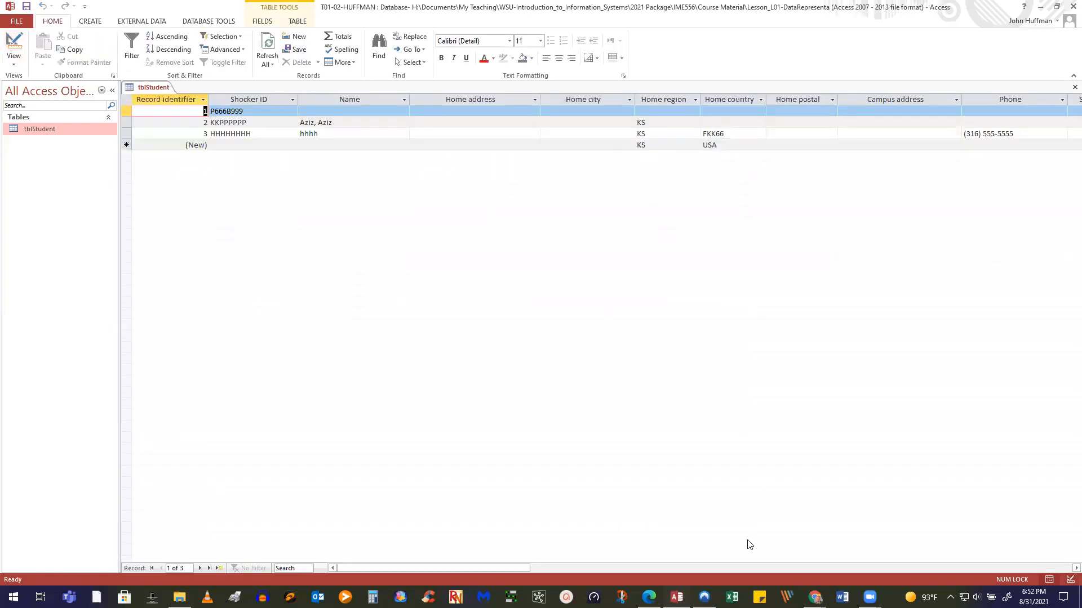
Test the positive-value rule by entering -9 as record 2's Secondary school GPA
left_click_drag(503, 568, 758, 561)
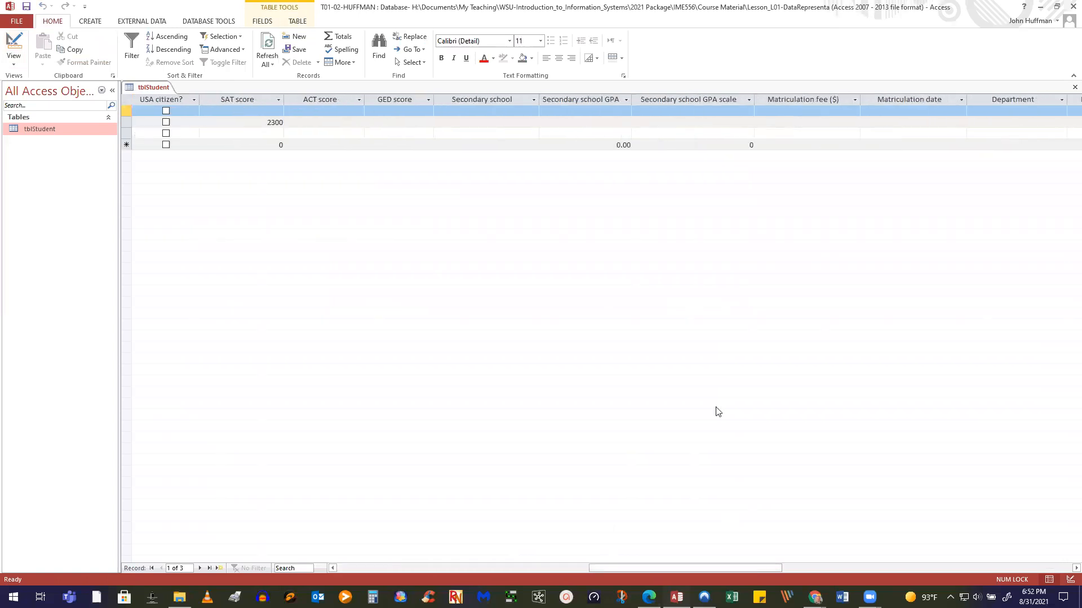
left_click(571, 121)
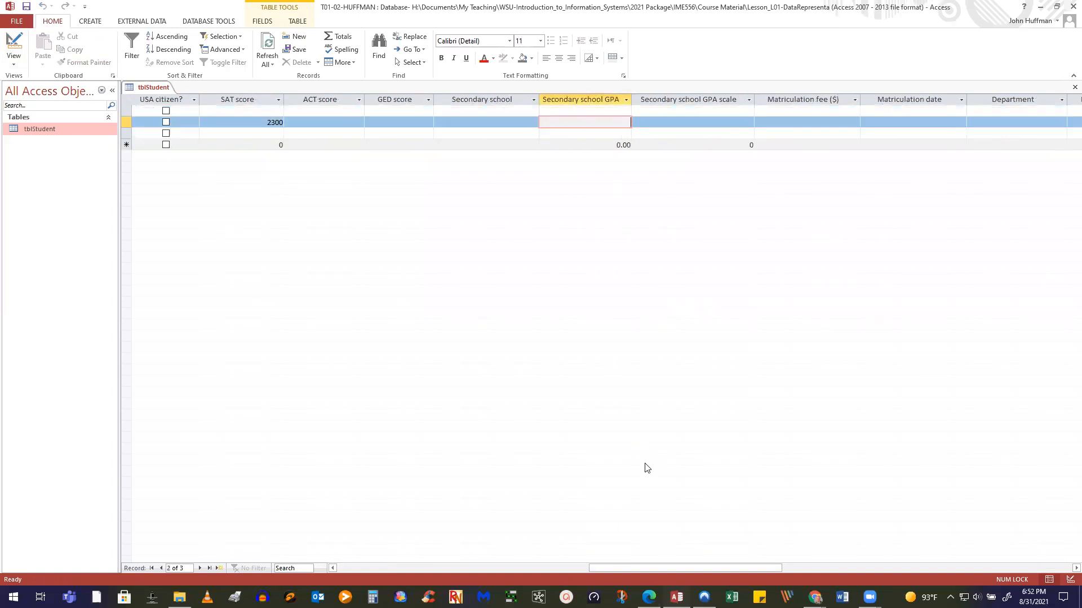
type("-9")
key("Tab")
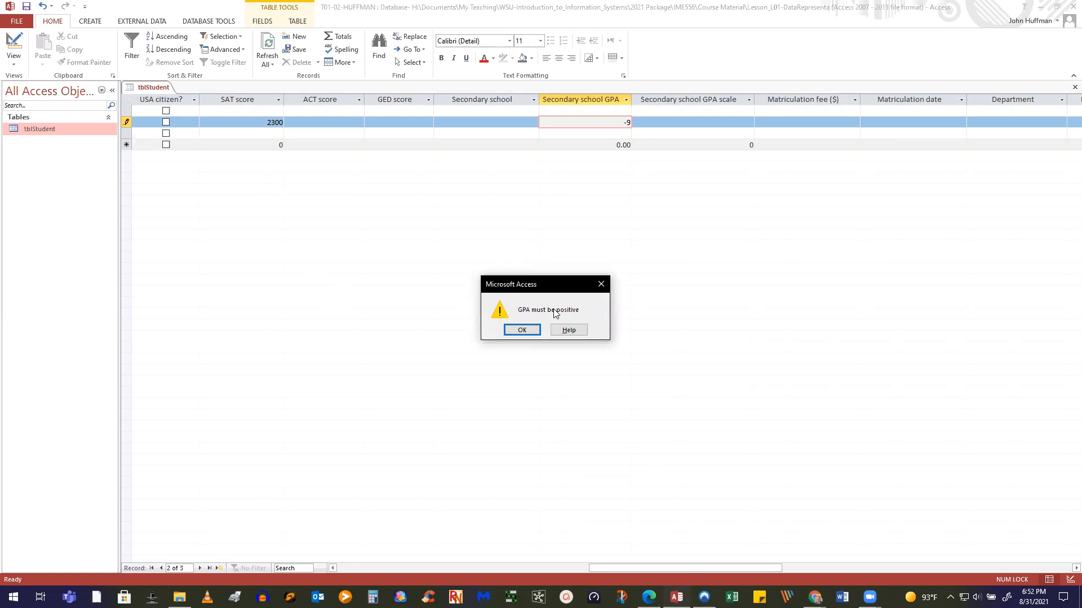
left_click(522, 331)
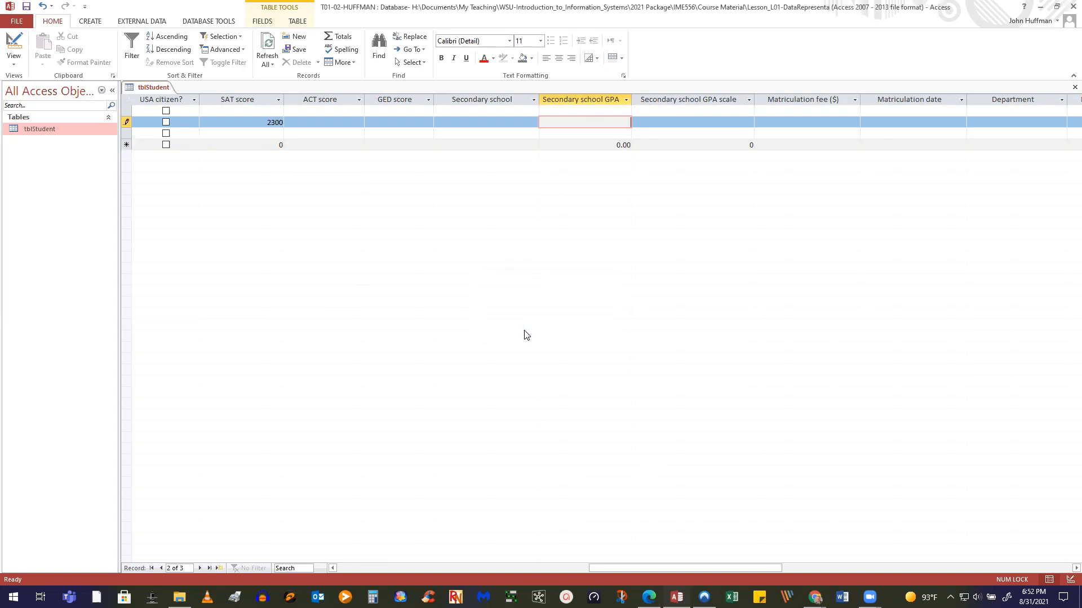
Give record 2 a GPA of 3.50 on scale 4, then change the GPA to 4.5
type("5")
key("Tab")
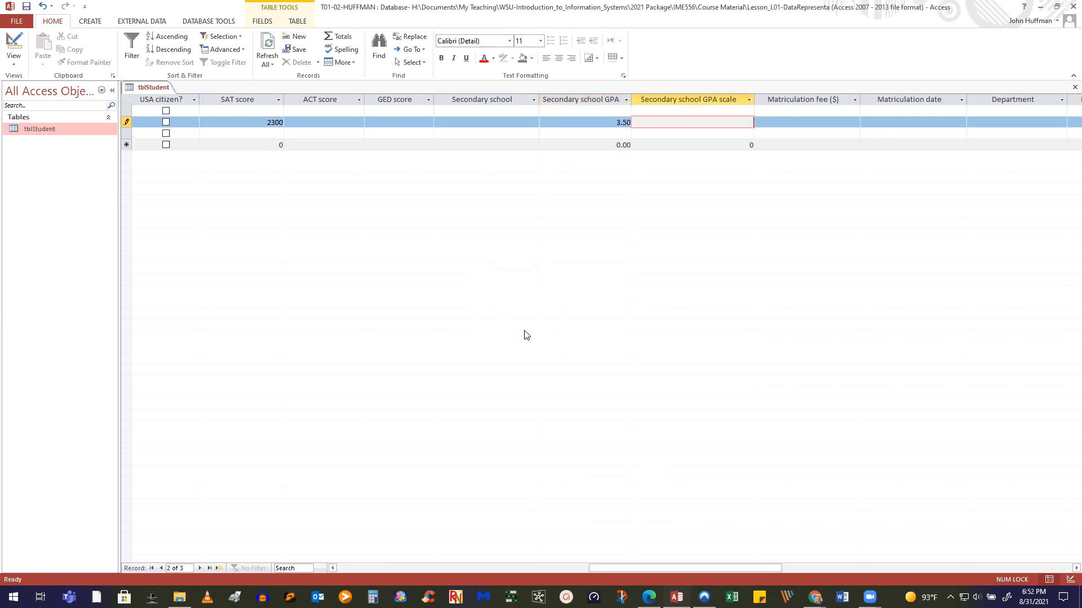
type("4")
key("Tab")
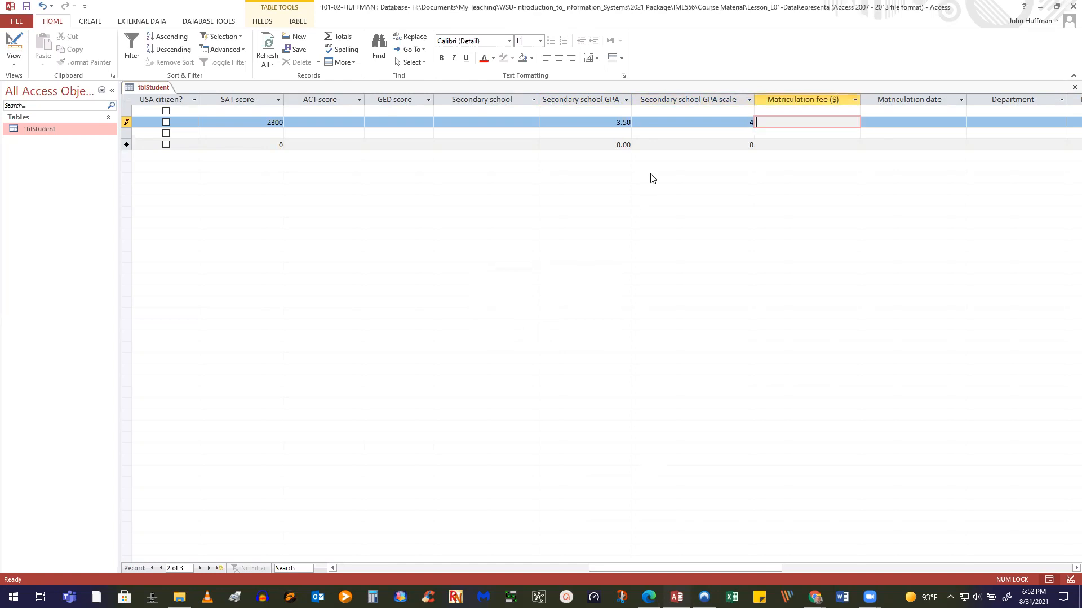
left_click_drag(616, 120, 638, 122)
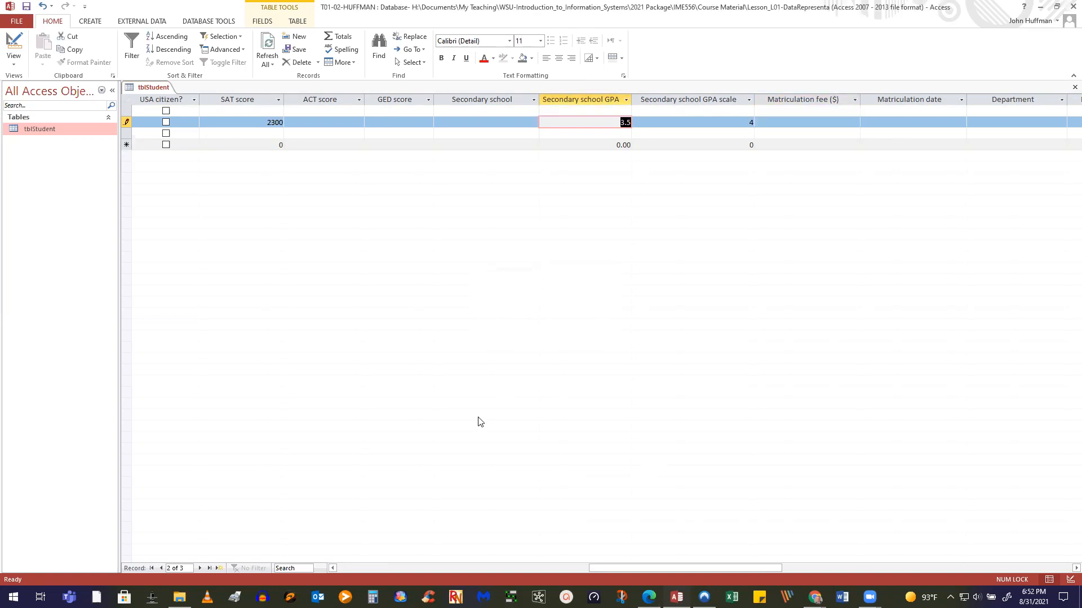
type("4.5")
left_click(489, 134)
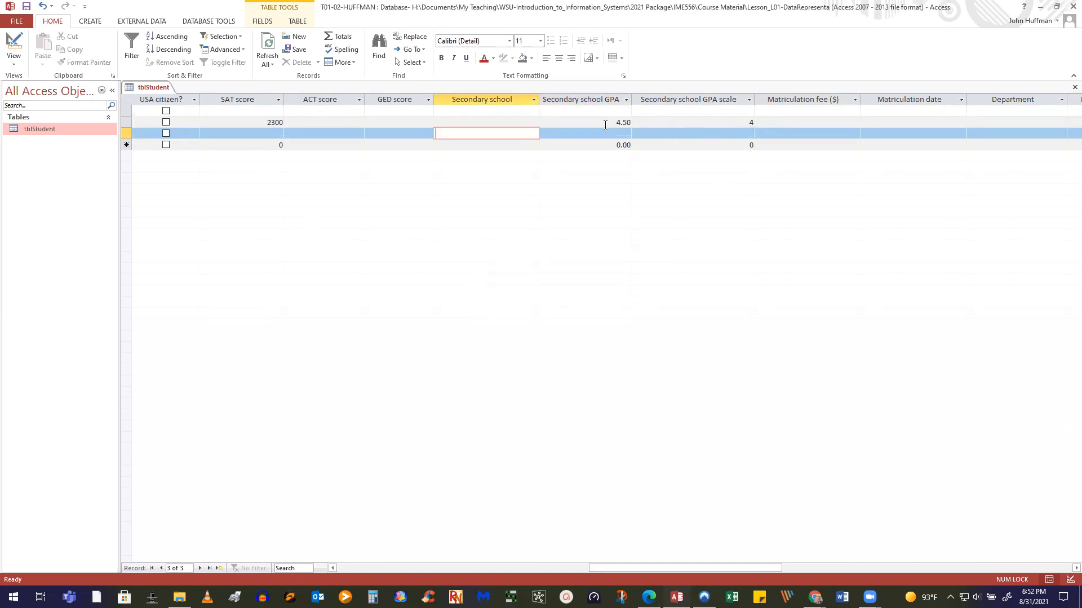
Test the scale rule with GPA 5.5 and scale 3, dismissing each exceeds-scale warning
double_click(625, 122)
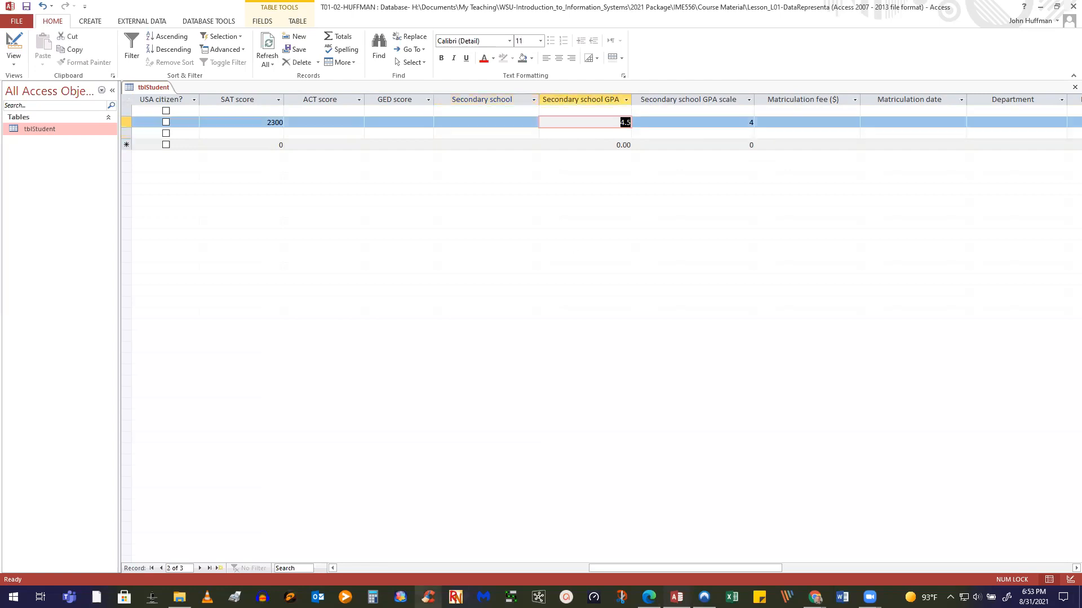
type("5.5")
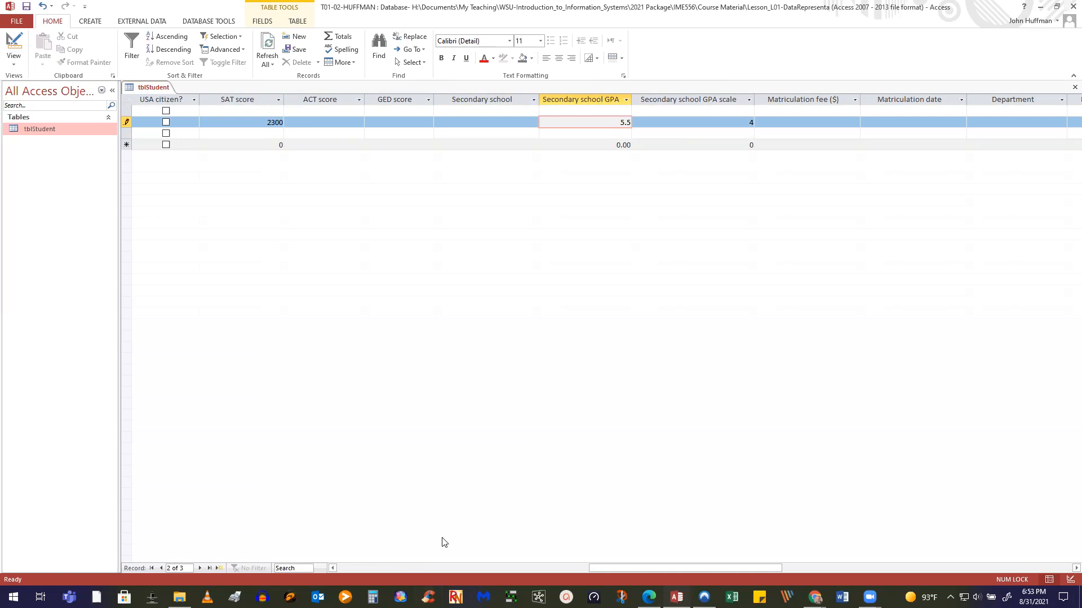
left_click(578, 138)
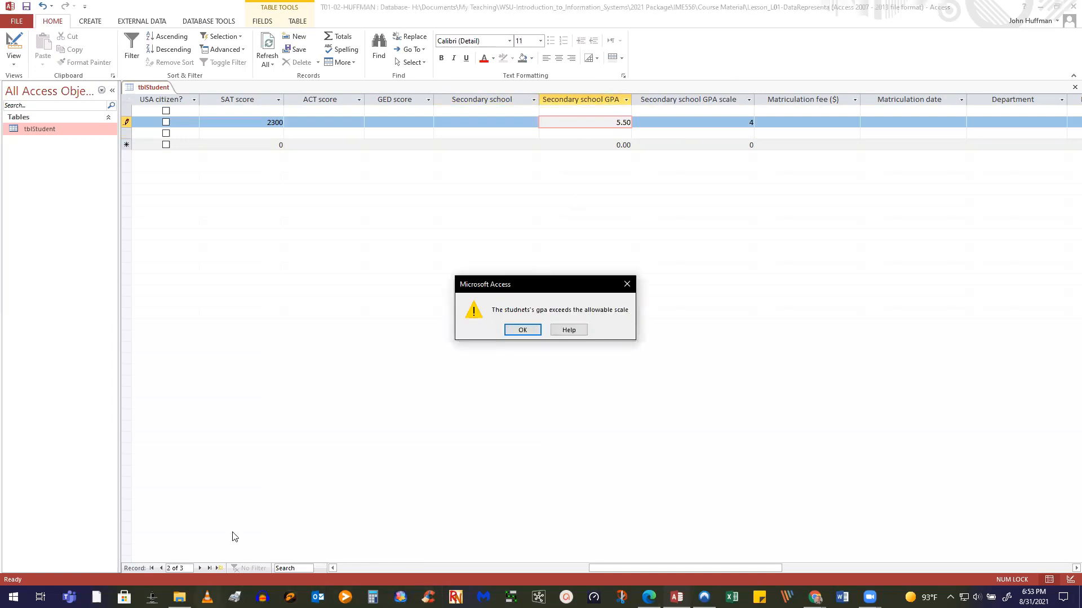
left_click(537, 327)
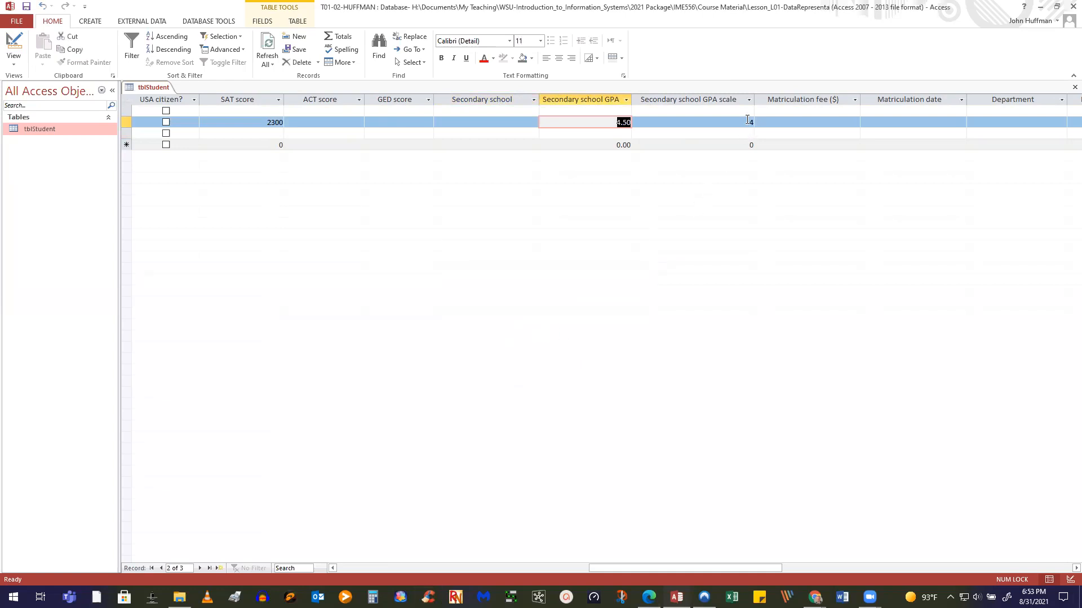
key("Tab")
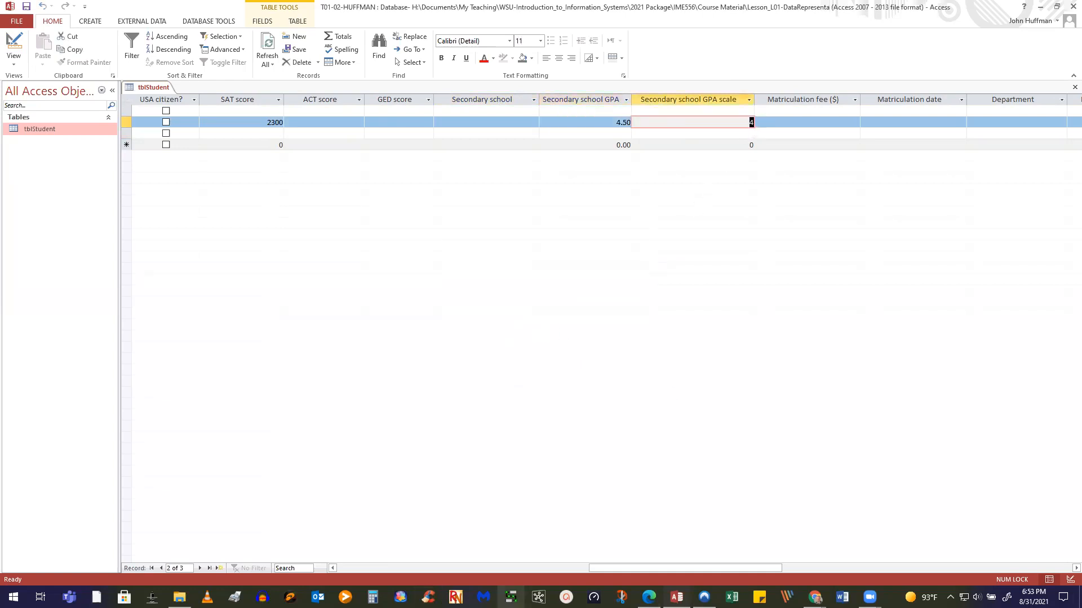
type("3")
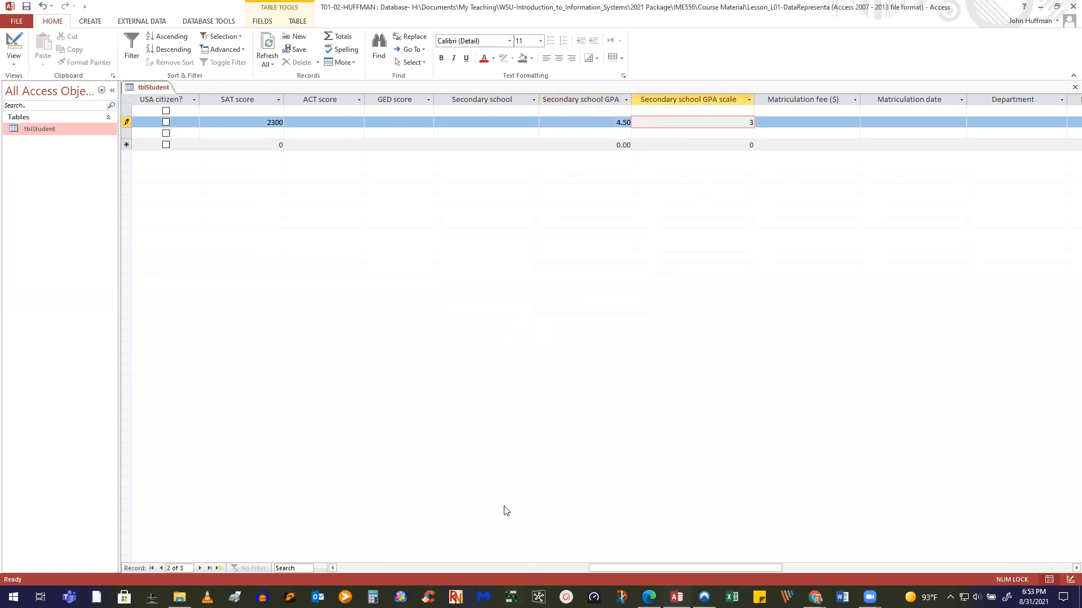
left_click(712, 136)
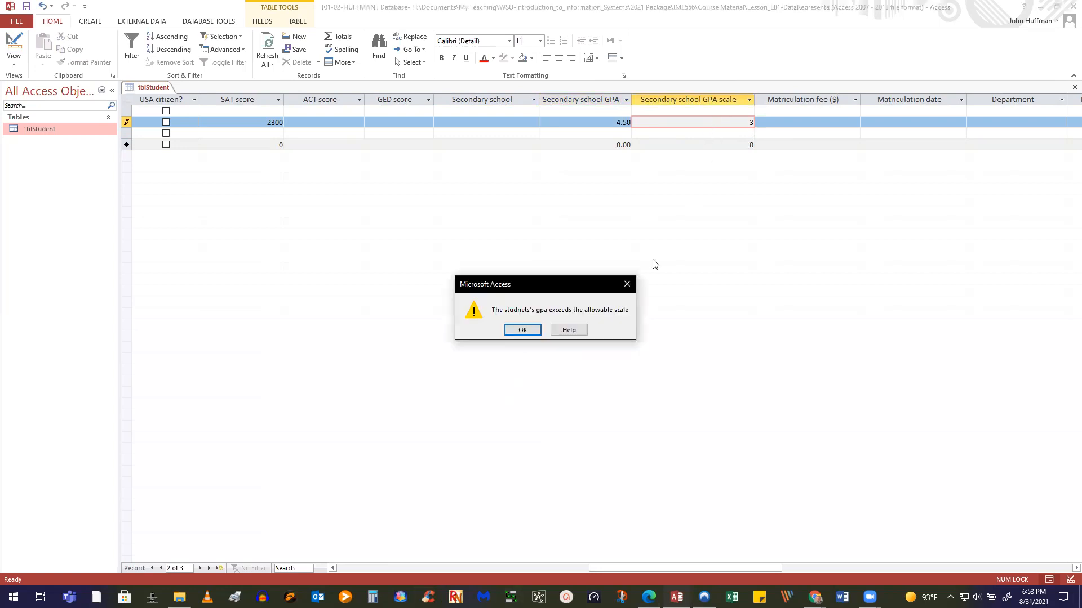
left_click(534, 334)
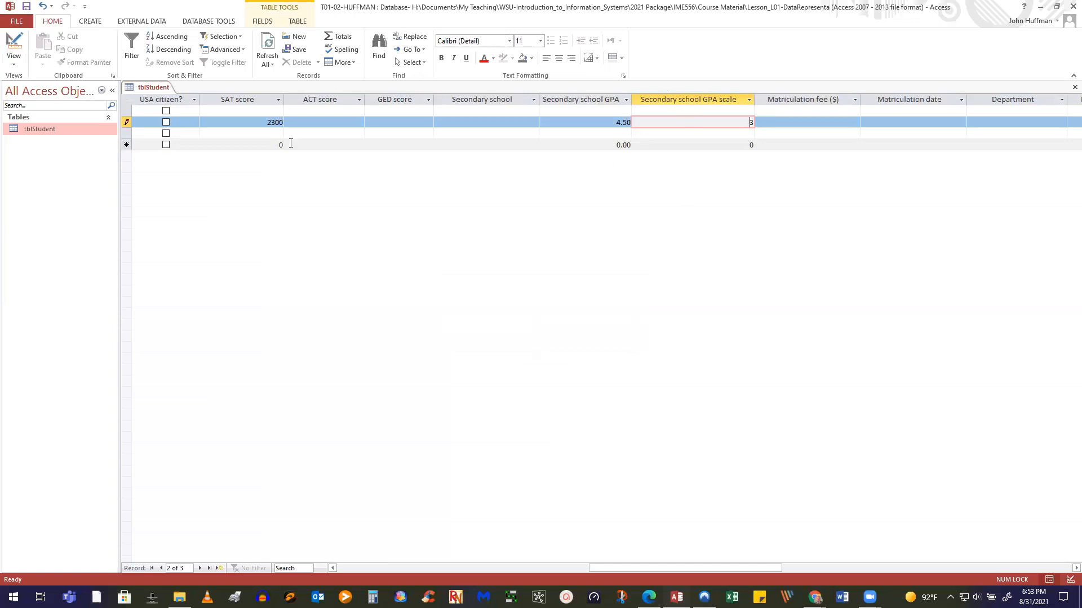
Cancel the invalid scale edit, restoring 4, and return tblStudent to Design view
left_click(13, 44)
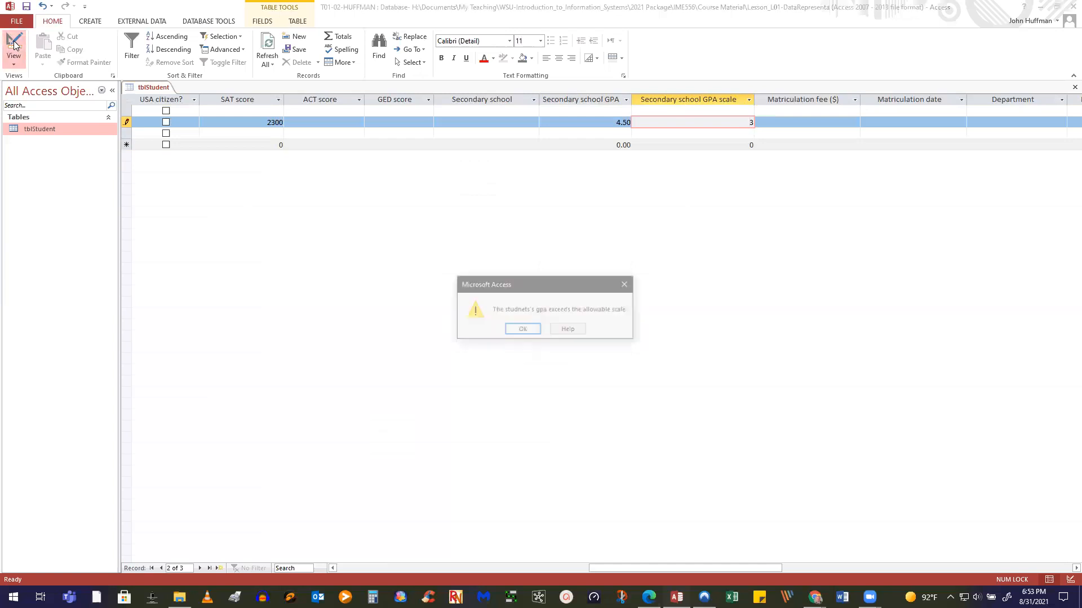
left_click(527, 332)
key("Escape")
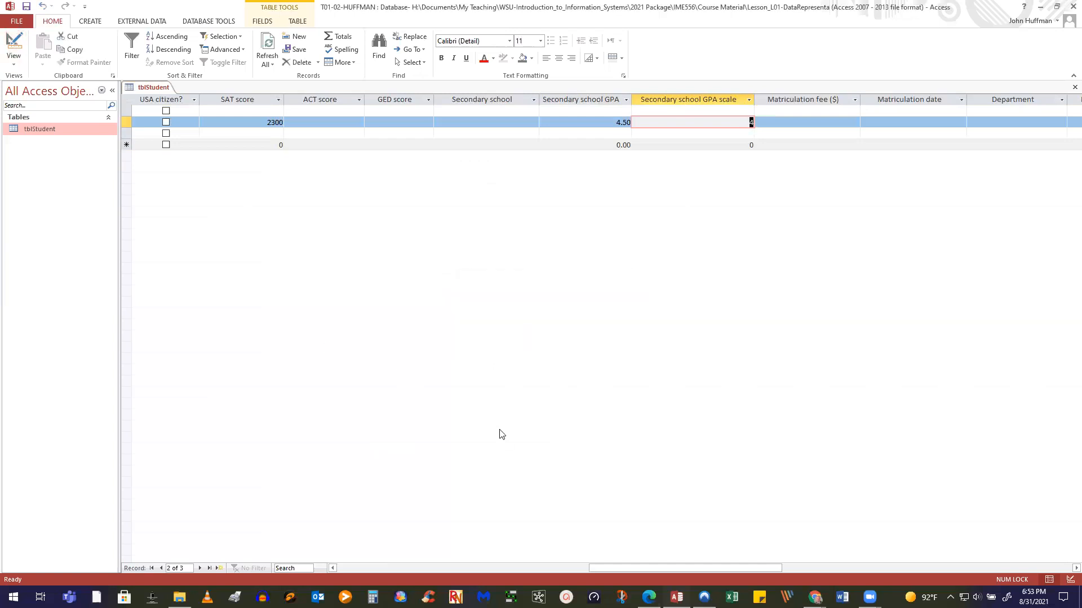
left_click(21, 44)
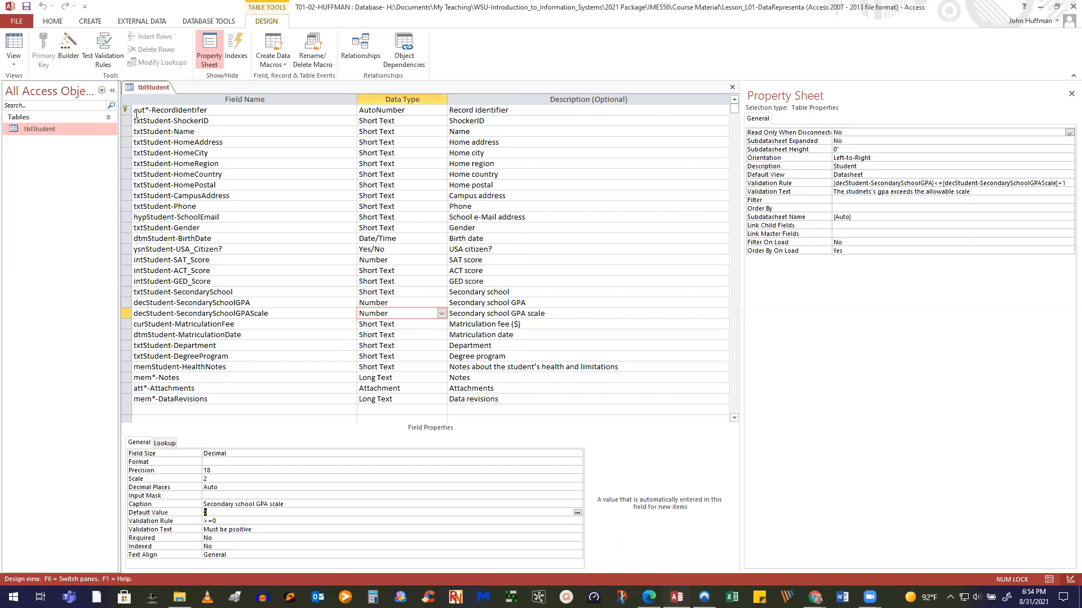
left_click(732, 87)
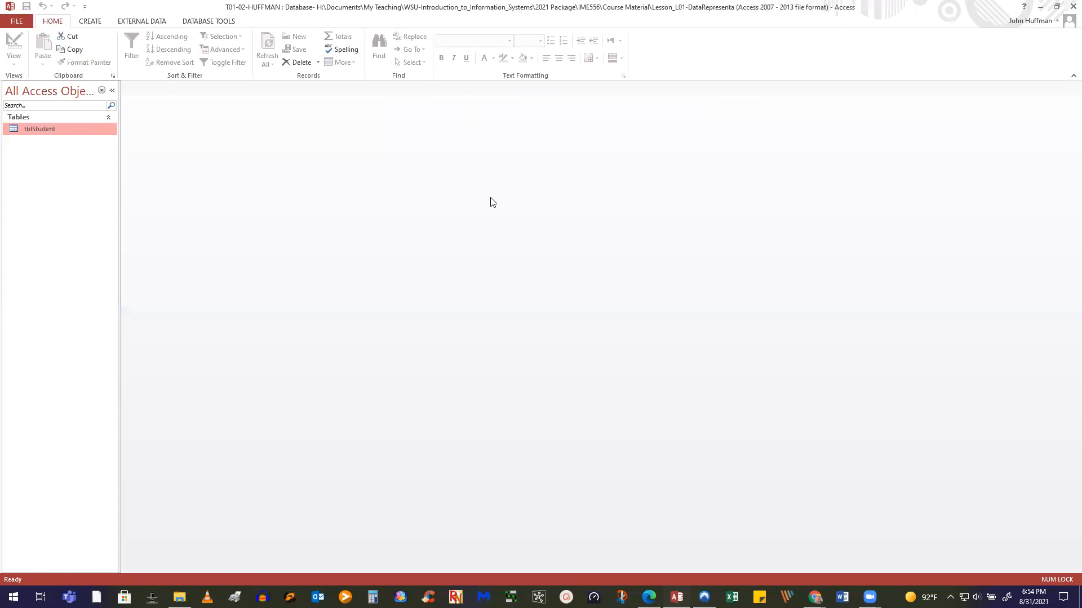
Reopen tblStudent in Design view from the Navigation Pane's right-click menu
right_click(85, 134)
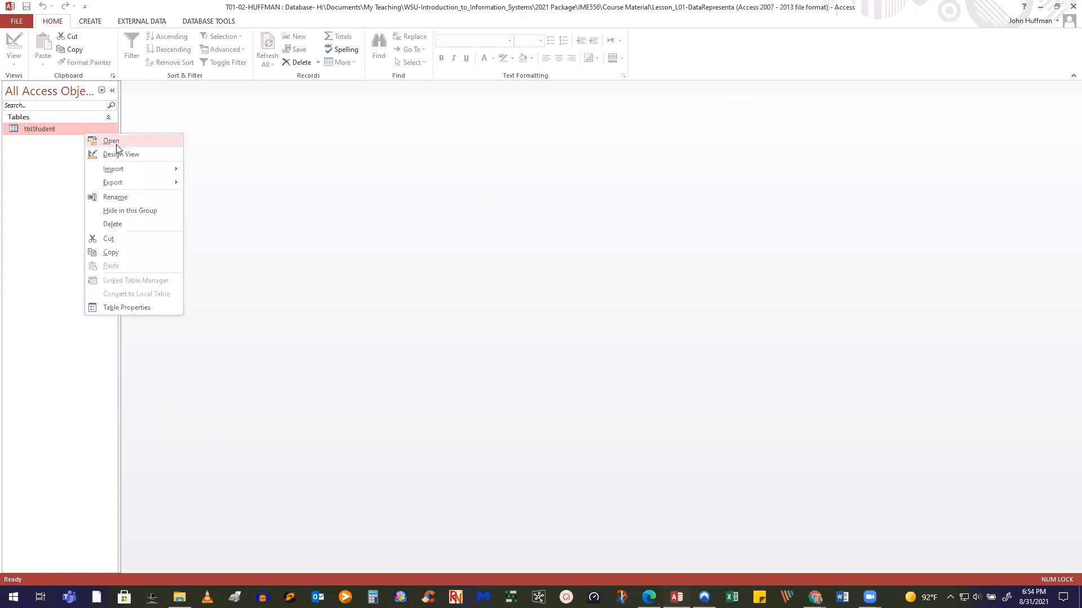
left_click(116, 154)
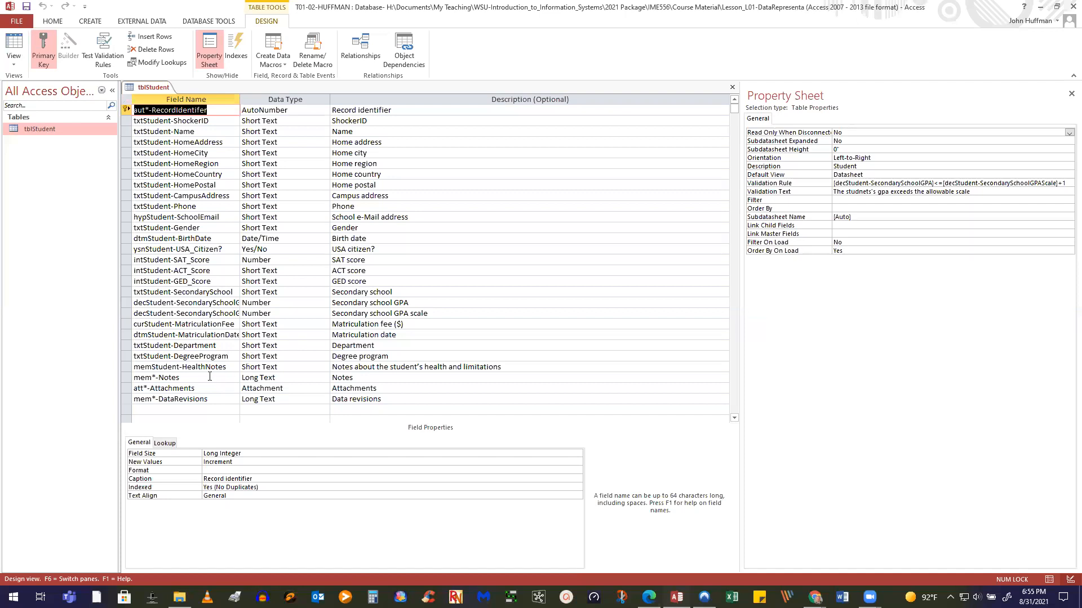
Change memStudent-HealthNotes from Short Text to Long Text
left_click(308, 366)
left_click(324, 367)
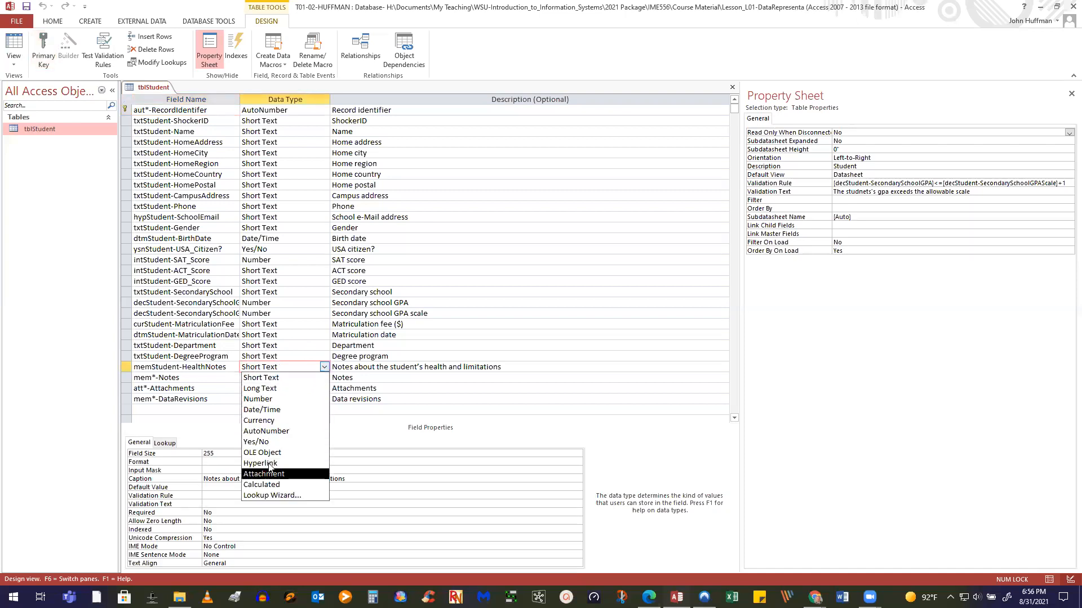
left_click(270, 388)
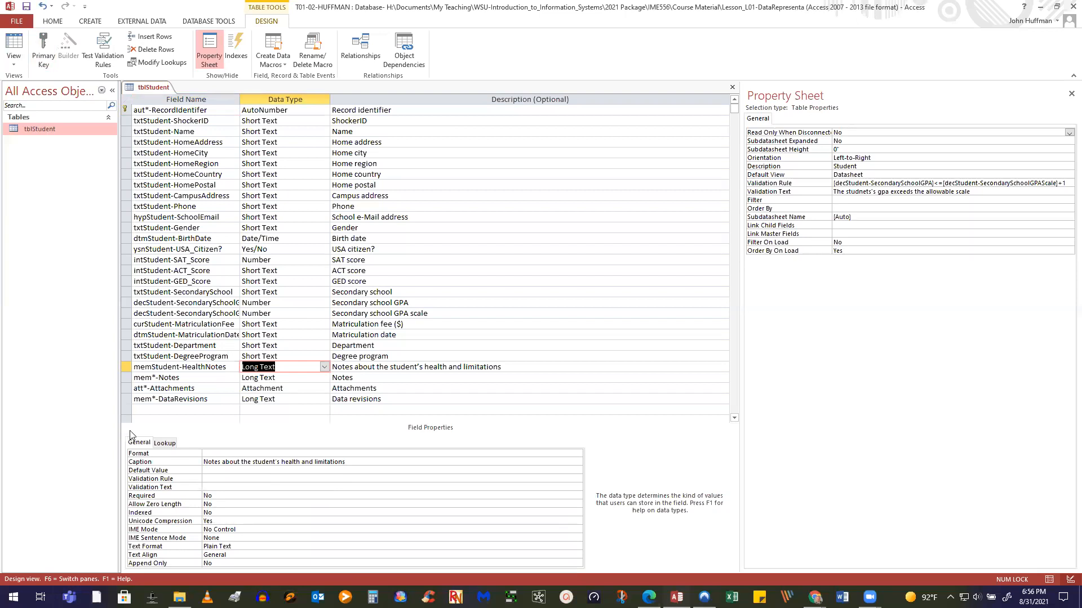
scroll(128, 414, "down", 1)
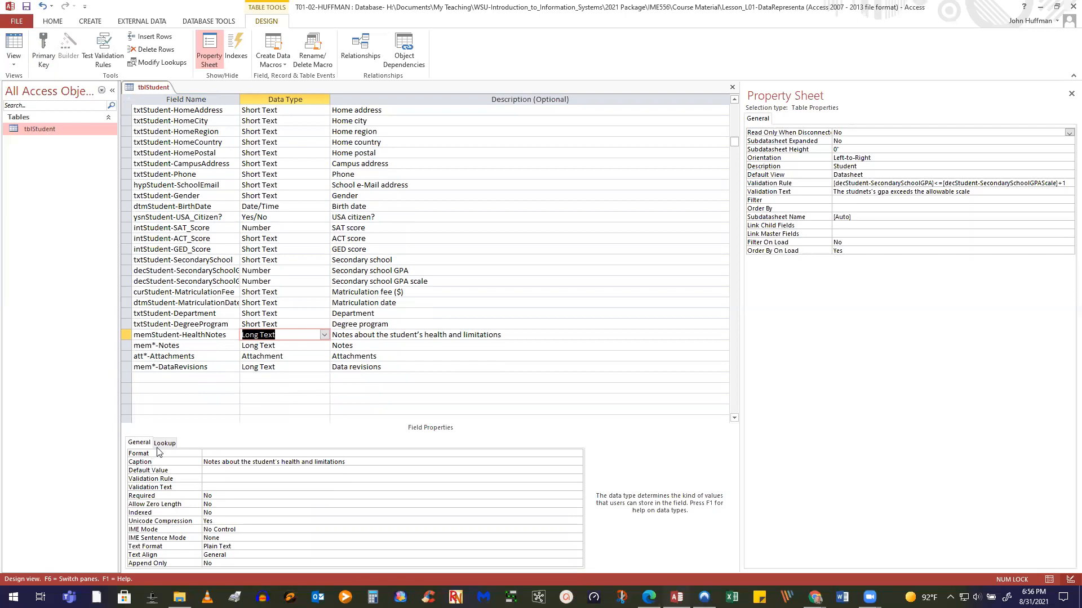
Add a new field attStudent-Photos with the Attachment data type
left_click(142, 388)
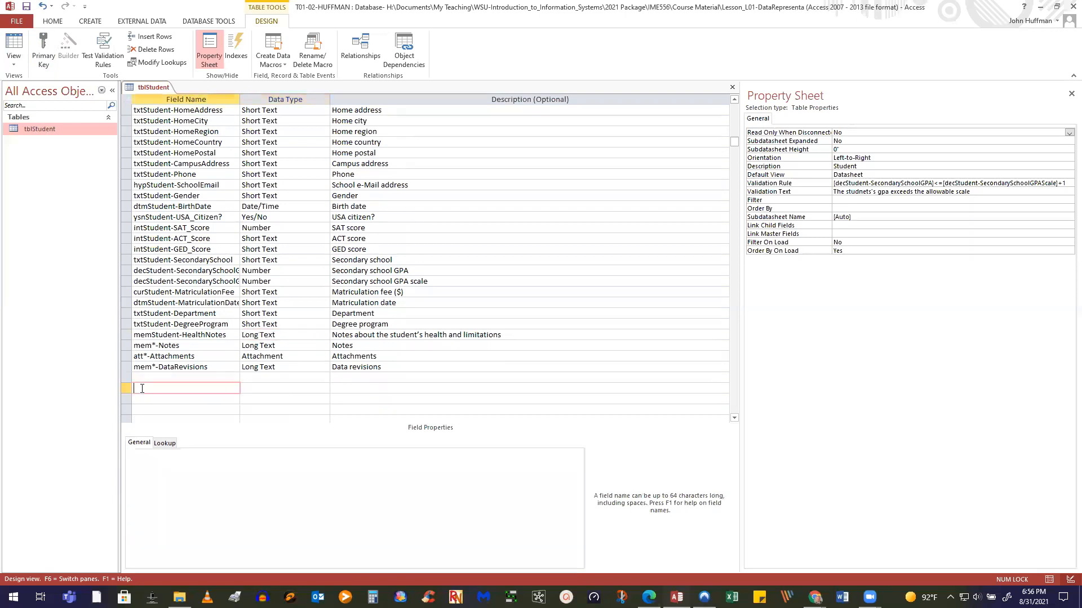
type("attStudent-Photos")
left_click(321, 388)
left_click(324, 388)
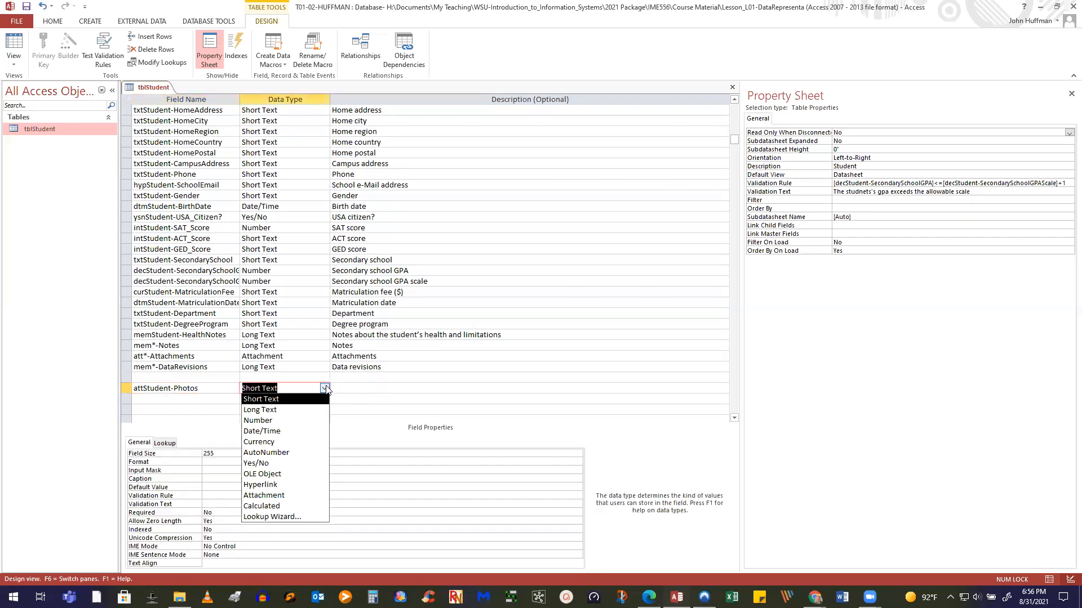
left_click(281, 498)
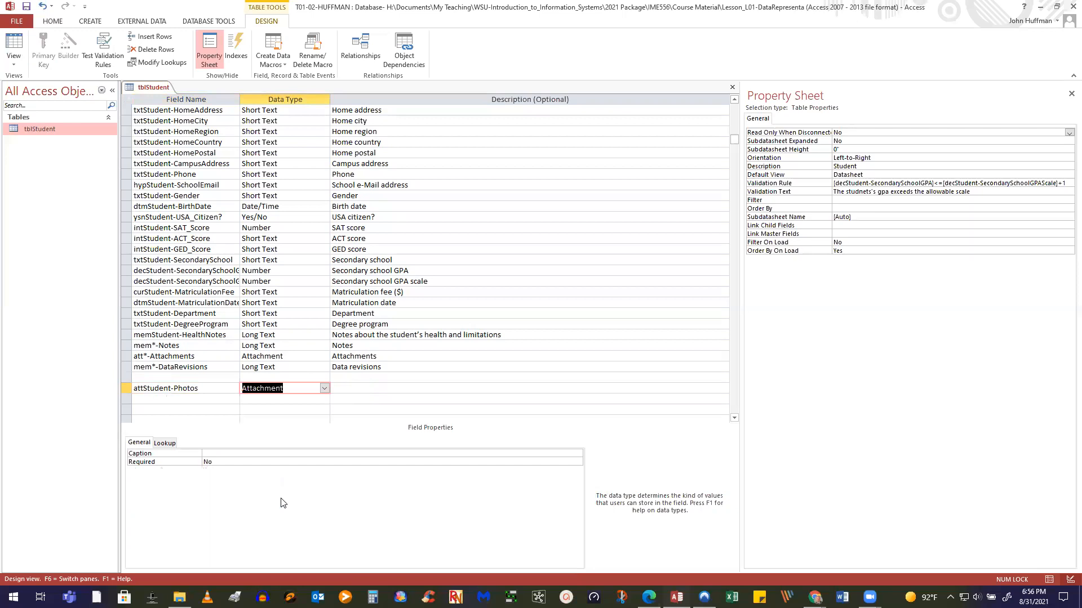
Set attStudent-Photos' caption and description to 'Photos' and start moving it up the list
left_click(232, 451)
type("Photos")
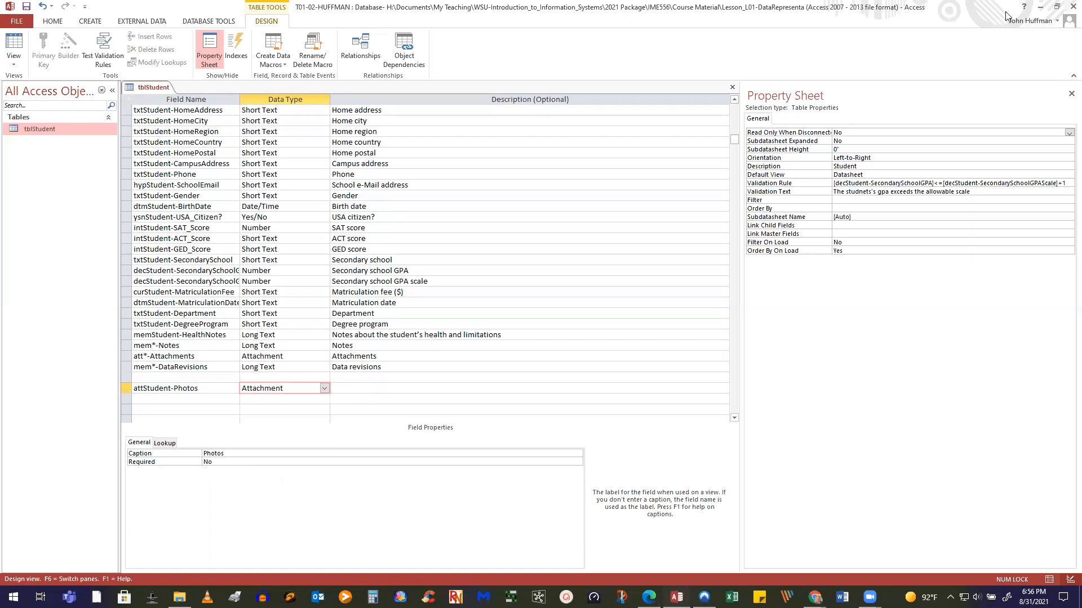
left_click(465, 393)
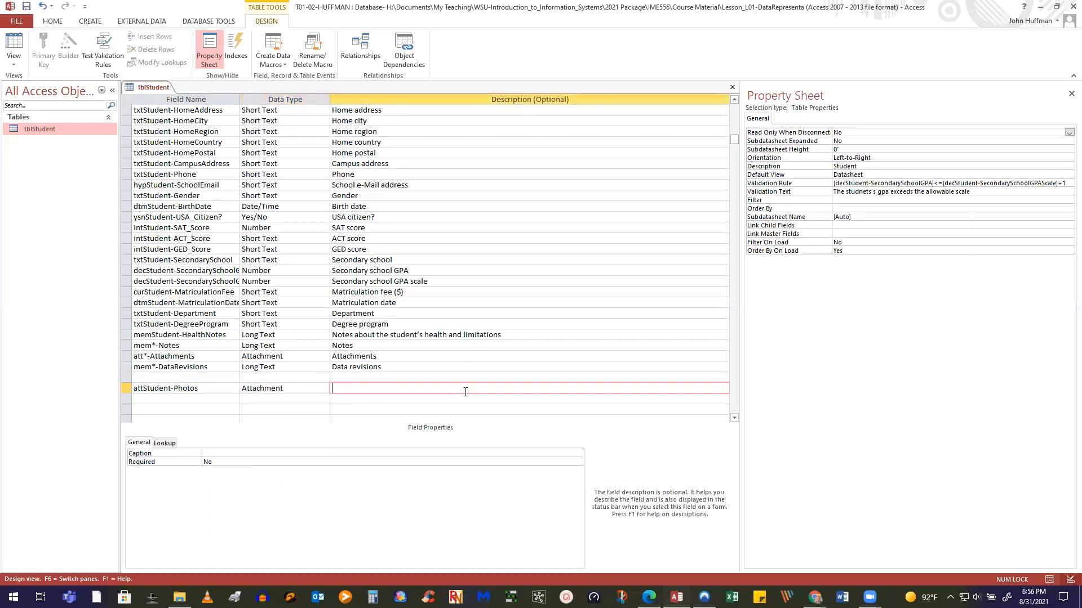
type("Photos")
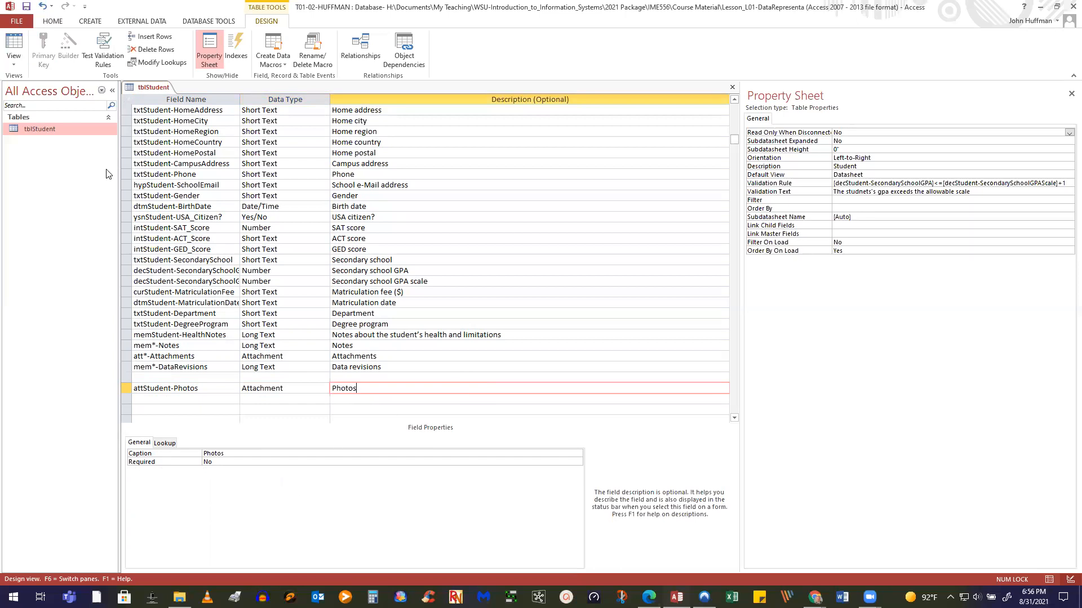
left_click(136, 403)
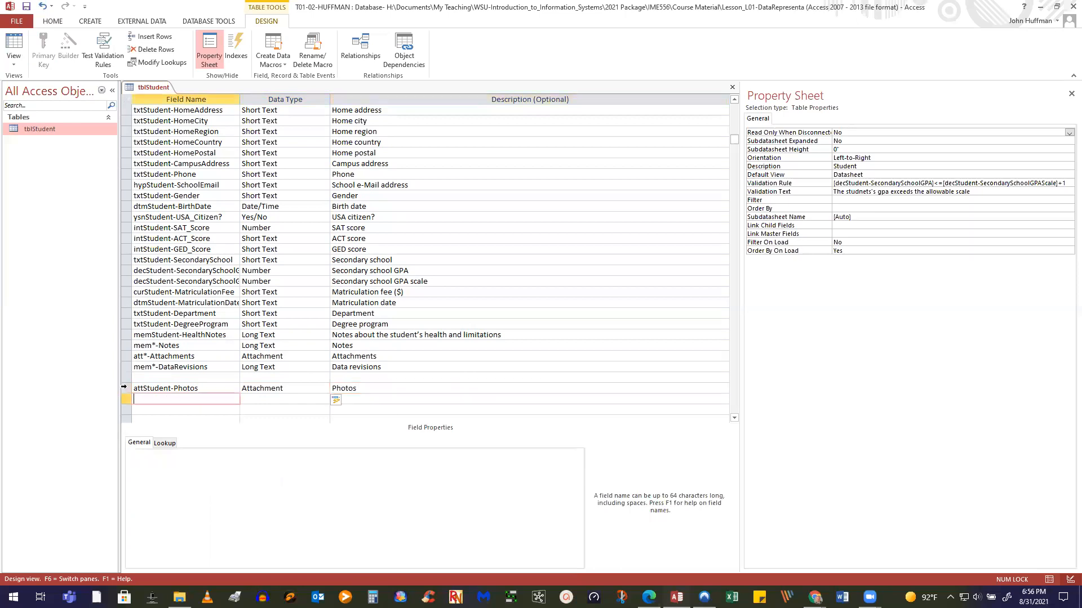
left_click_drag(124, 389, 124, 337)
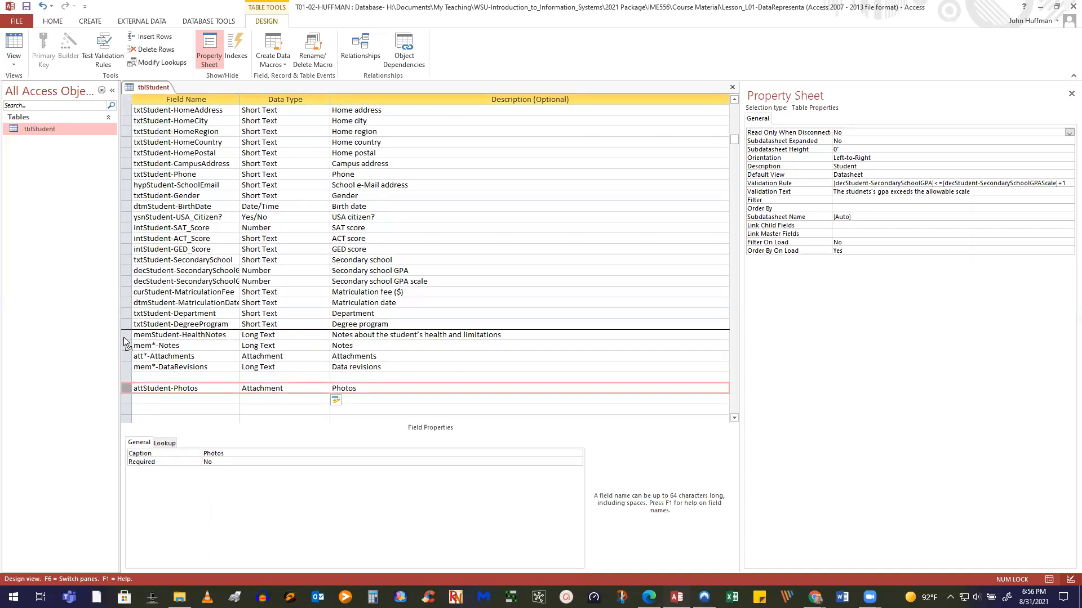
Place attStudent-Photos right after memStudent-HealthNotes and show the table's records in Datasheet view
mouse_move(125, 339)
left_mouse_down()
mouse_move(126, 324)
mouse_move(124, 353)
mouse_move(128, 346)
left_mouse_up()
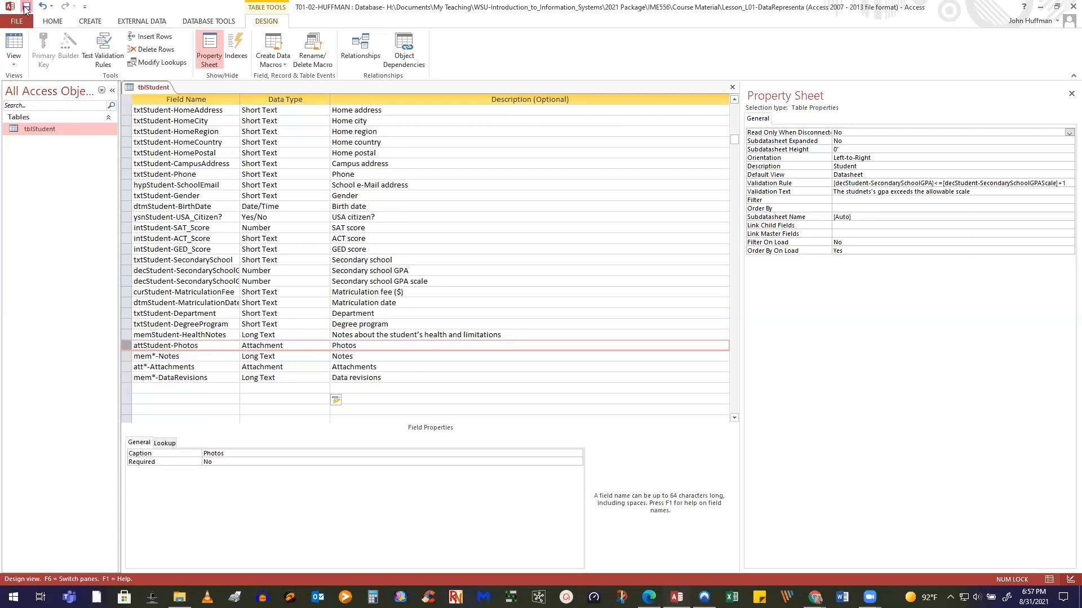
left_click(14, 43)
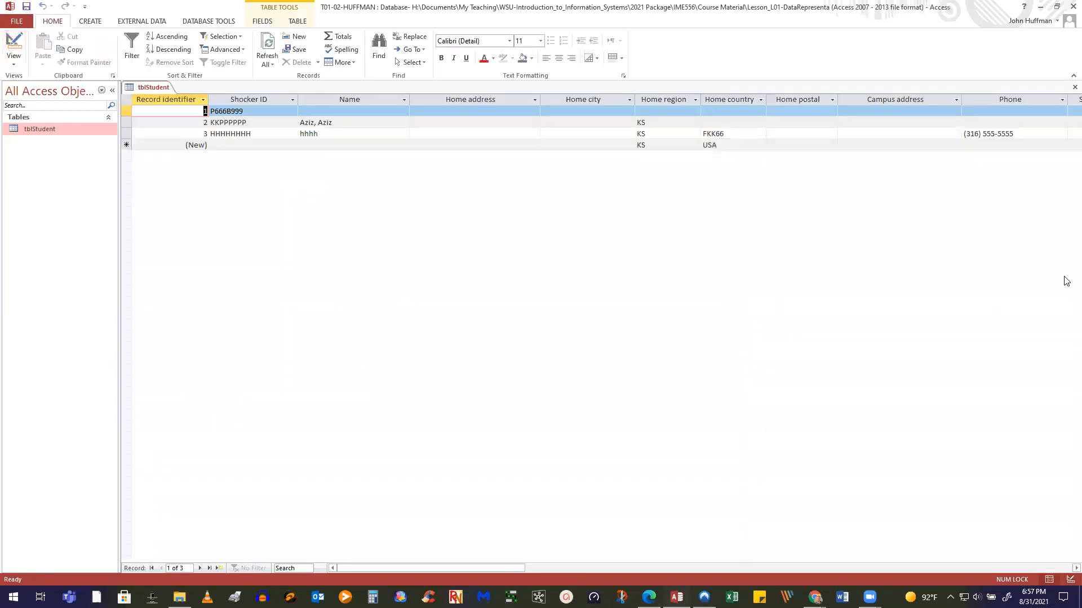
Attach the PowerPoint (.pptx) file from Mini Data (H:) to record 2's Attachments field
left_click_drag(449, 567, 884, 541)
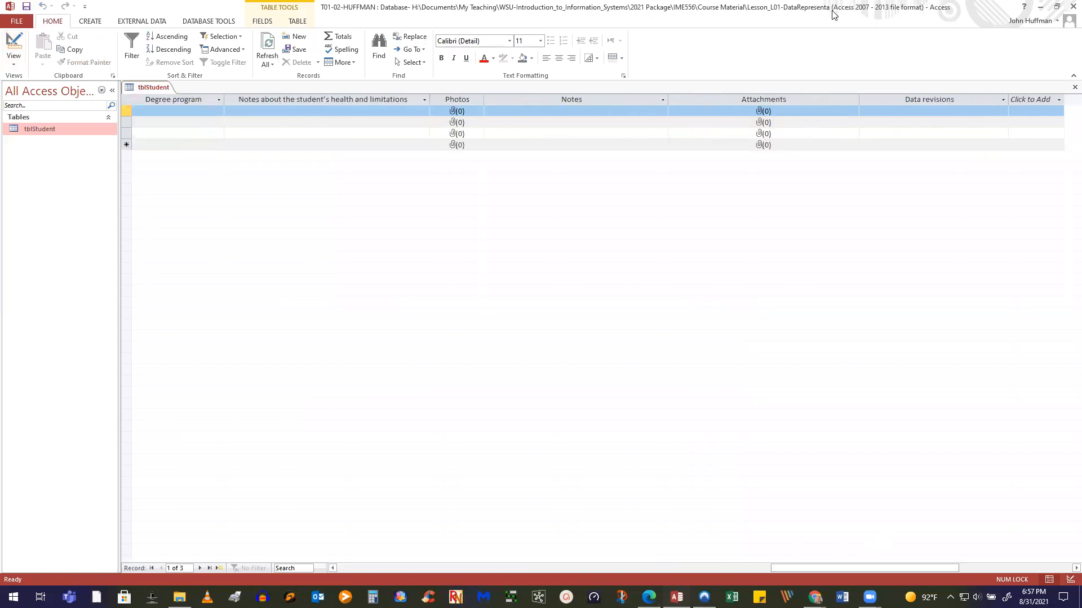
left_click(809, 125)
double_click(827, 124)
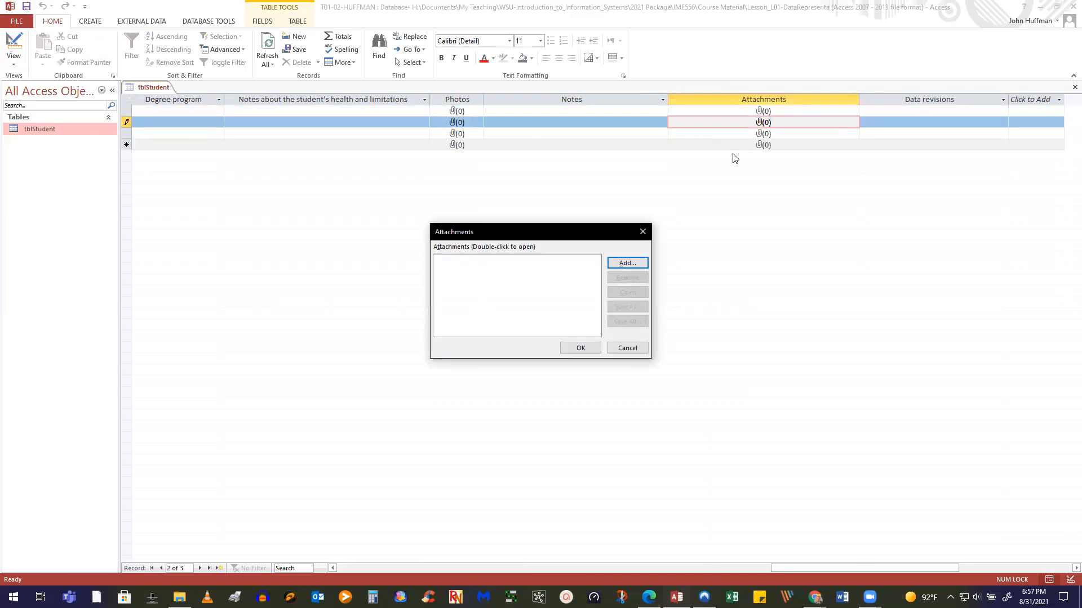
left_click(627, 263)
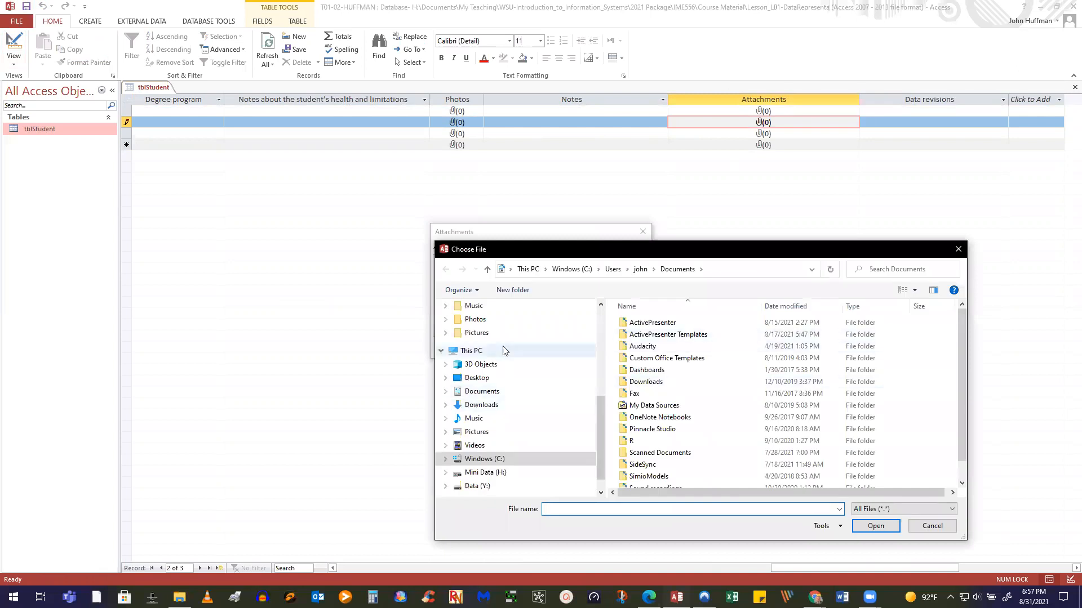
left_click(492, 474)
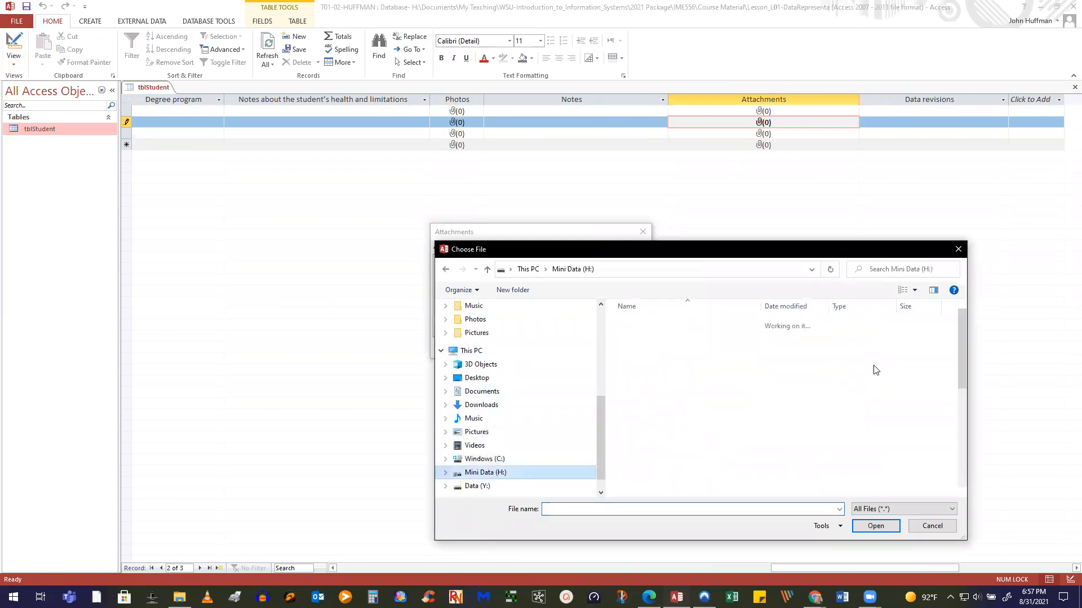
double_click(696, 478)
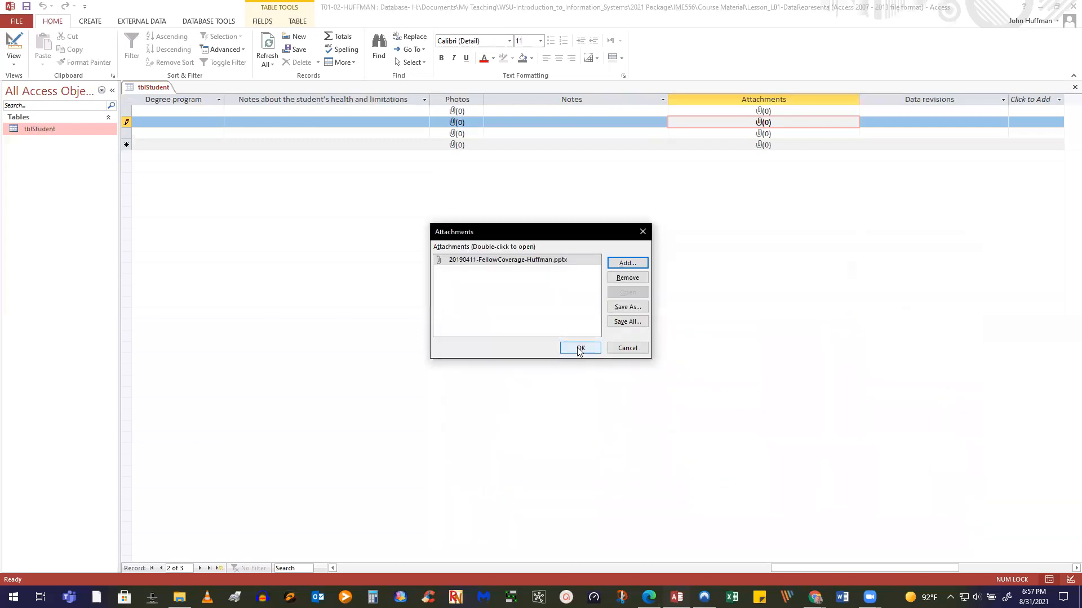
left_click(580, 349)
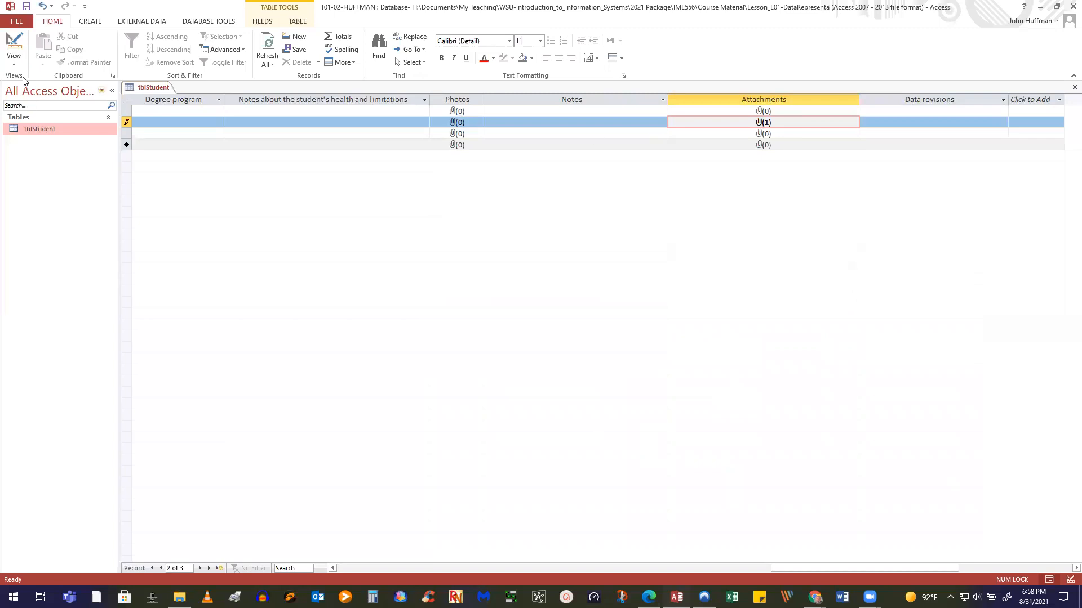
Permanently delete the attStudent-Photos field from tblStudent's design
left_click(12, 43)
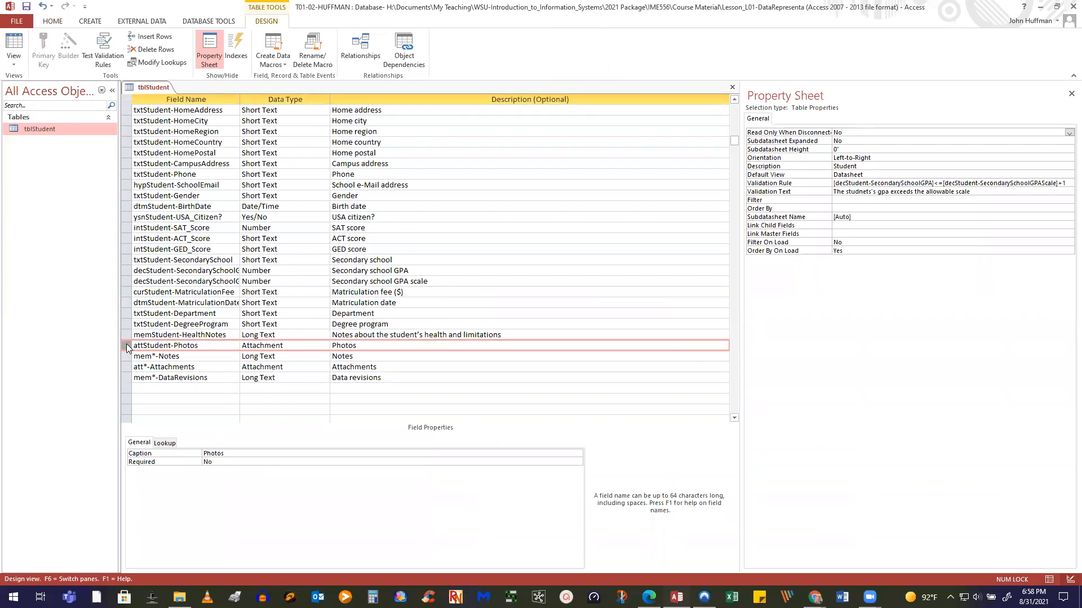
key("Delete")
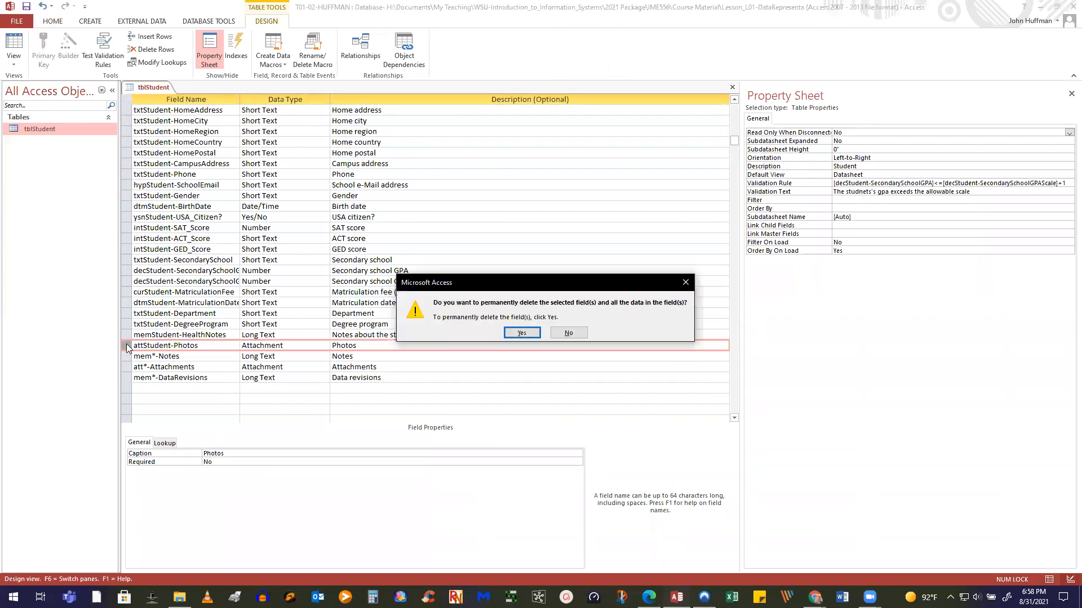
left_click(523, 333)
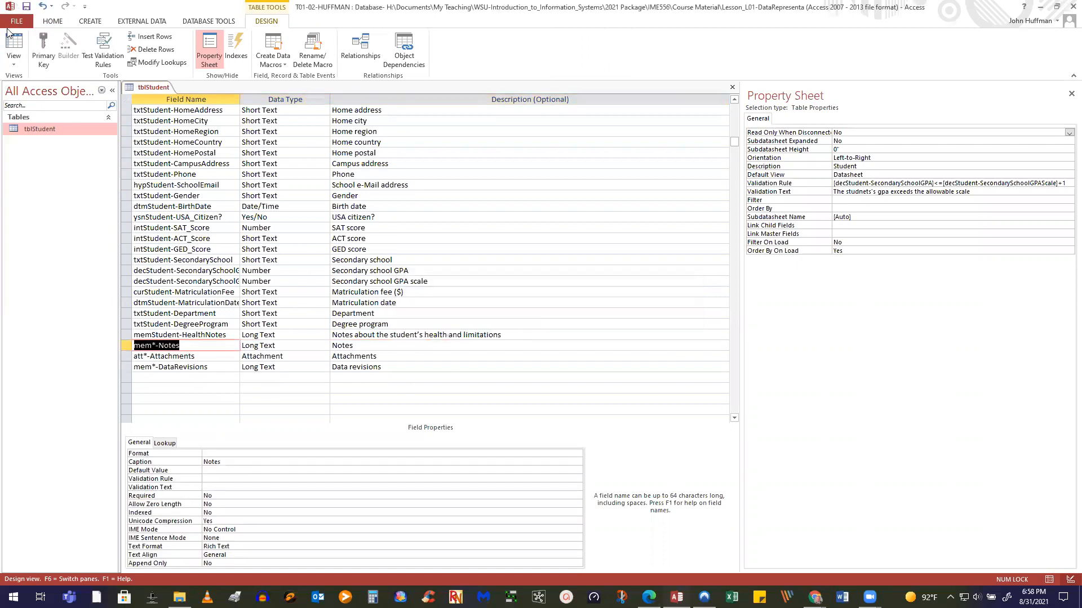
Save tblStudent and switch back to Datasheet view of its records
left_click(25, 8)
left_click(14, 45)
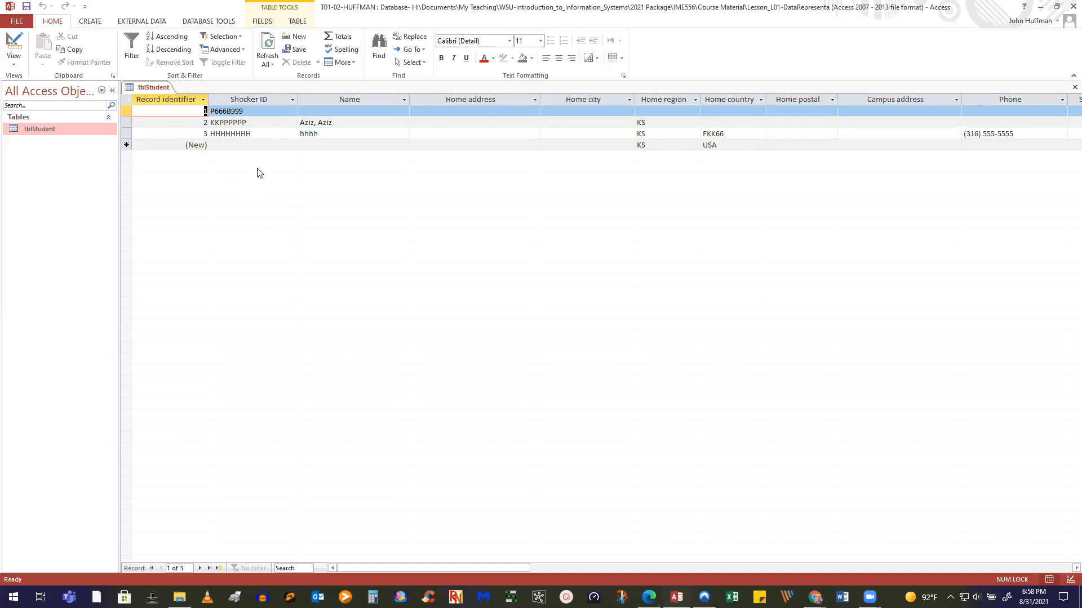
left_click_drag(359, 569, 166, 553)
Compact and repair the database, then reopen tblStudent
left_click(18, 22)
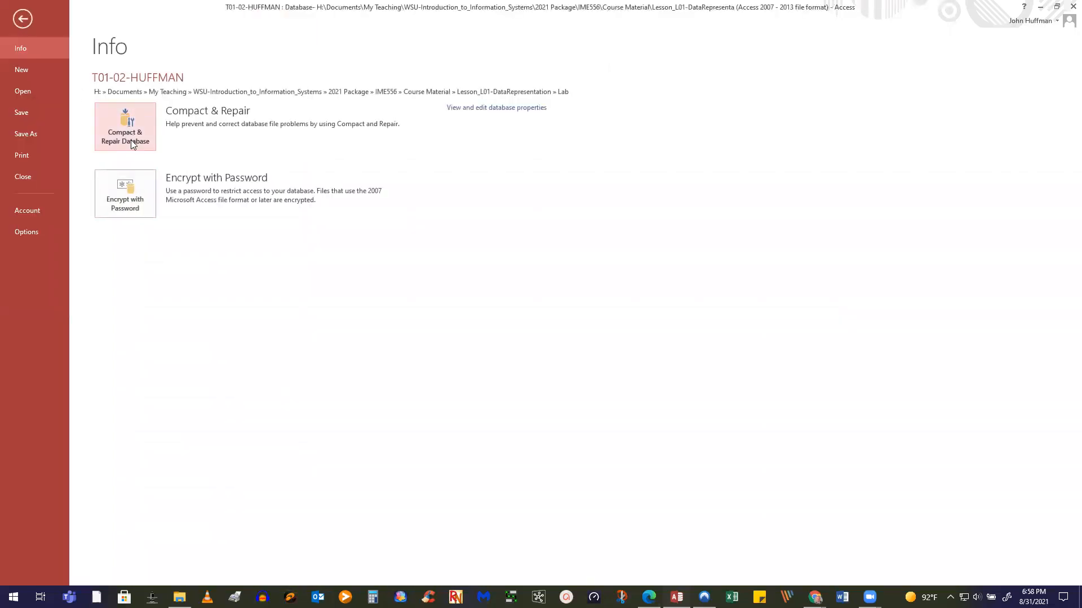
left_click(130, 140)
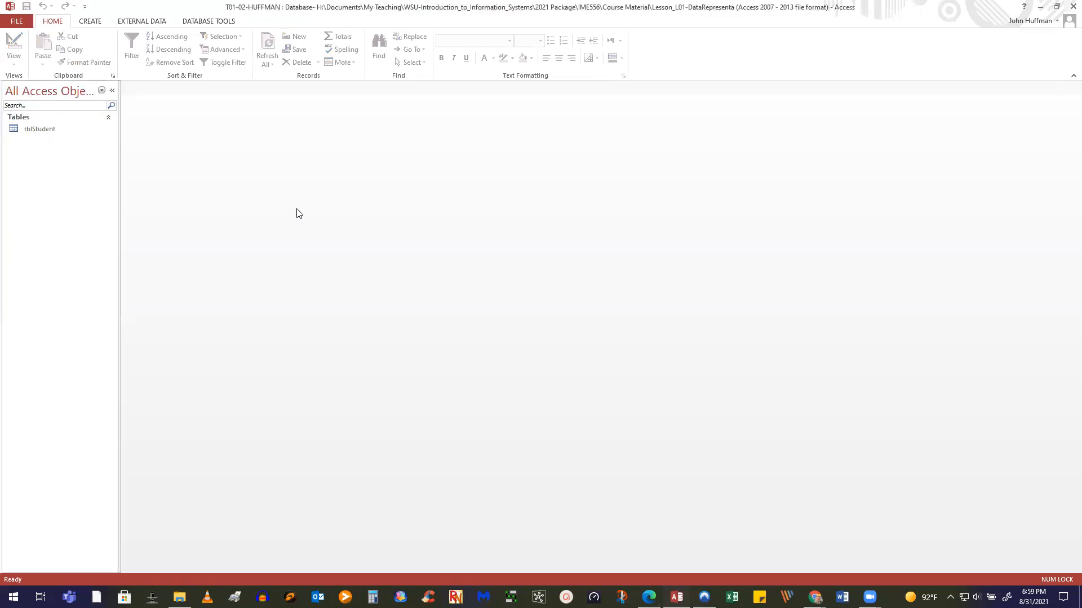
double_click(49, 134)
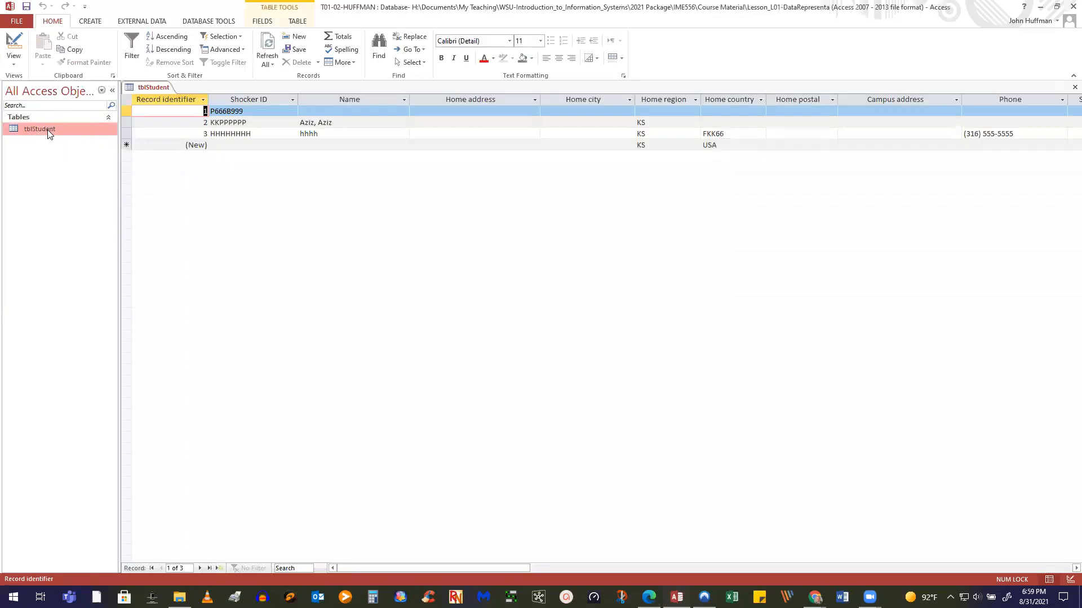
Open tblStudent in Design view and minimize the Access window
right_click(47, 130)
left_click(102, 150)
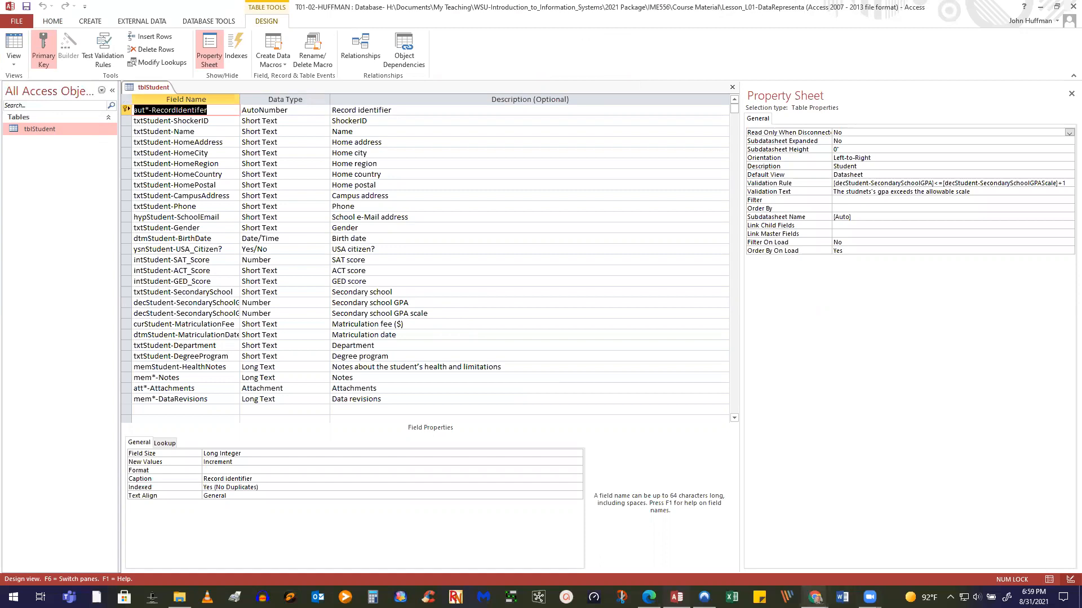
left_click(869, 597)
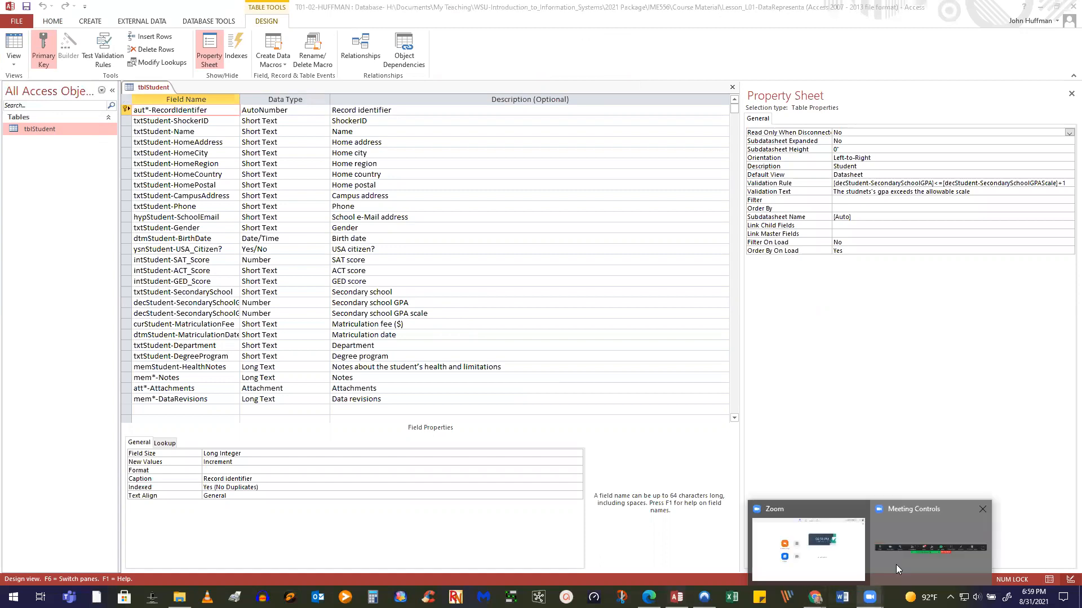
left_click(1041, 6)
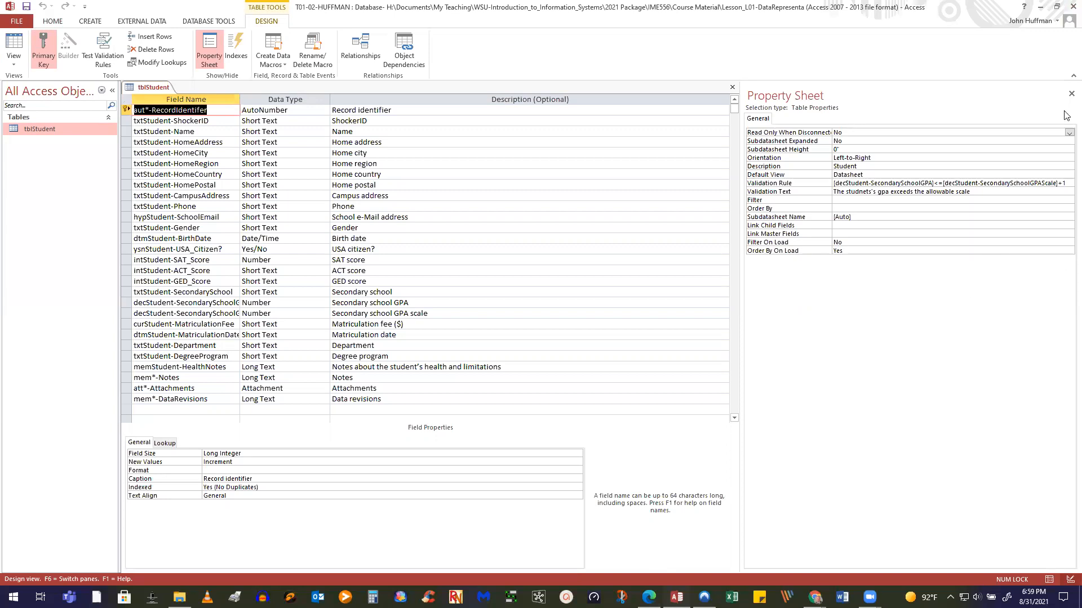
left_click(1046, 10)
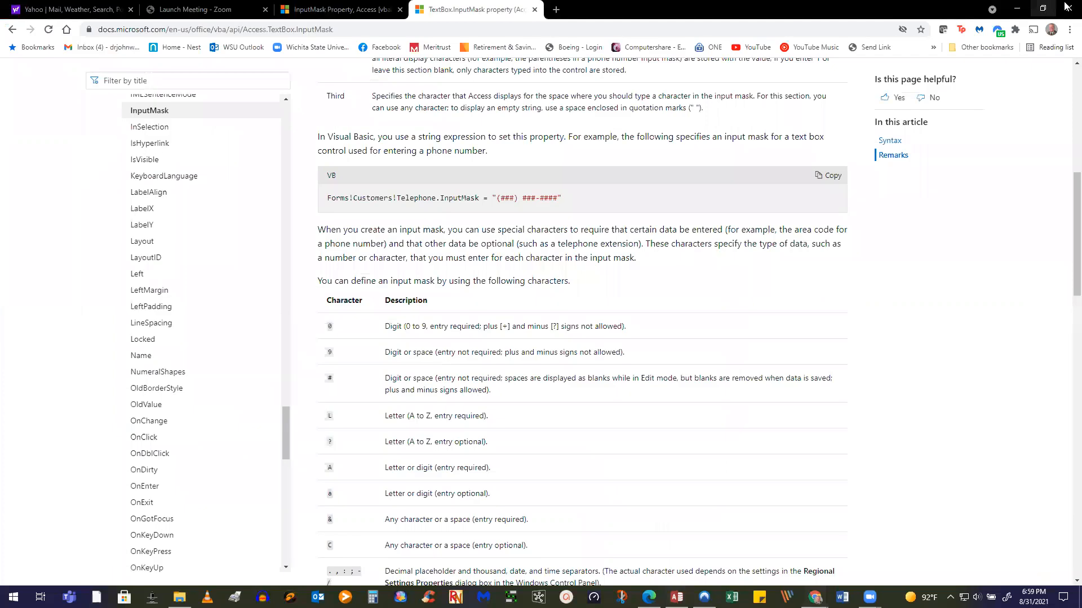
Close the InputMask reference browser window and open the A01-02-yourname.accdb database
left_click(1067, 11)
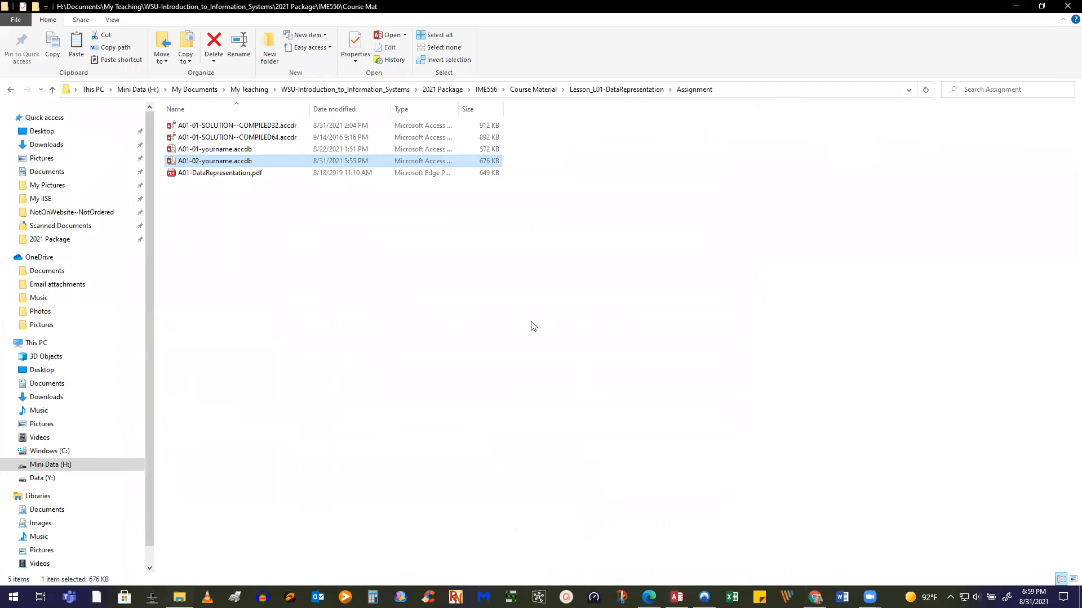
double_click(220, 162)
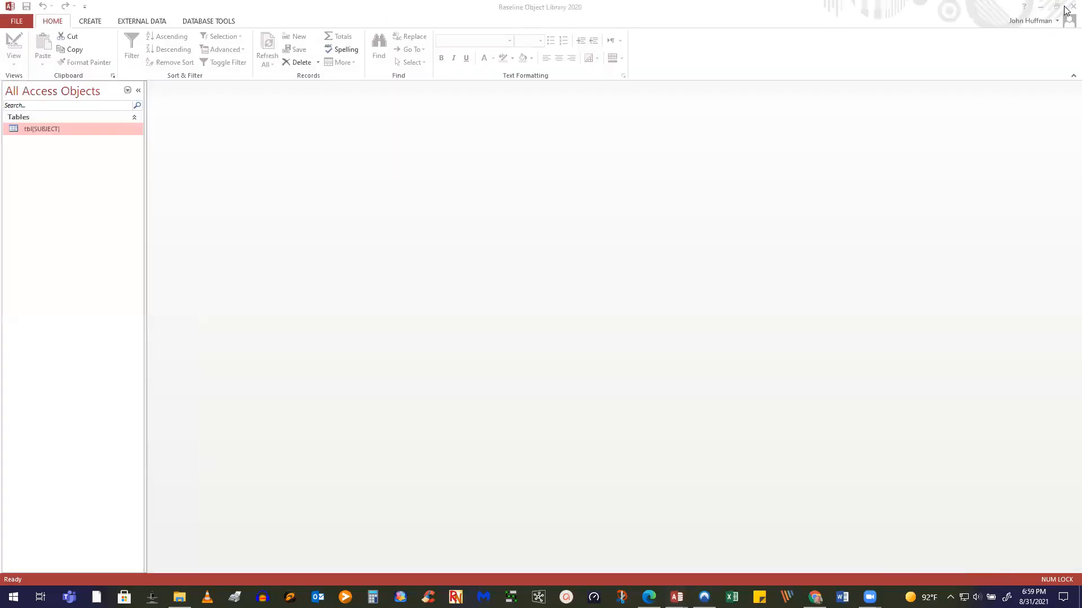
Close the Baseline Object Library window, reopen A01-02-yourname.accdb, and bring up tbl{SUBJECT}'s actions
left_click(1066, 10)
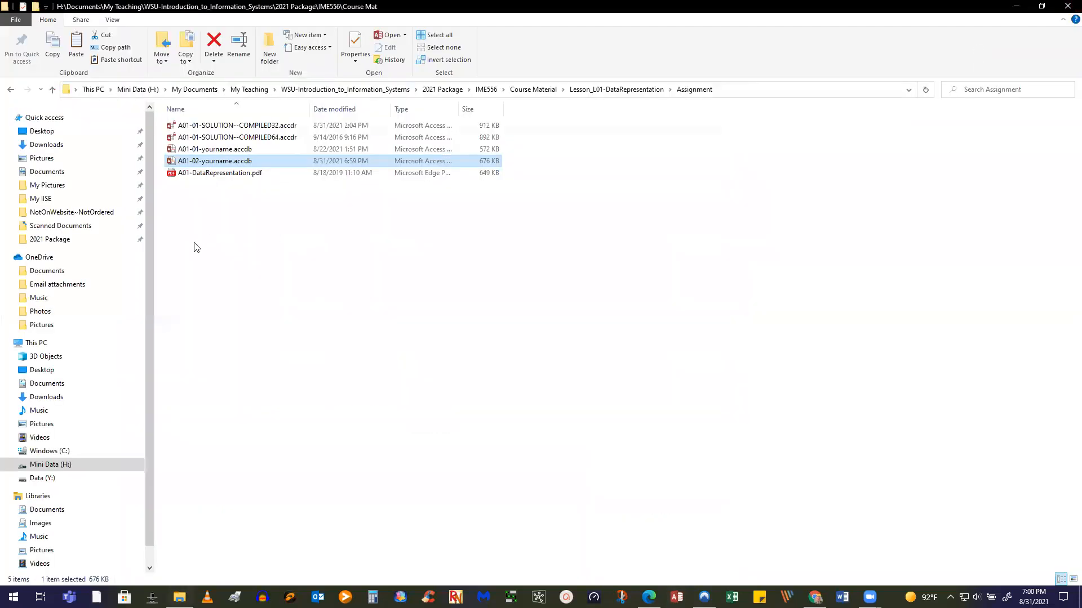
double_click(240, 163)
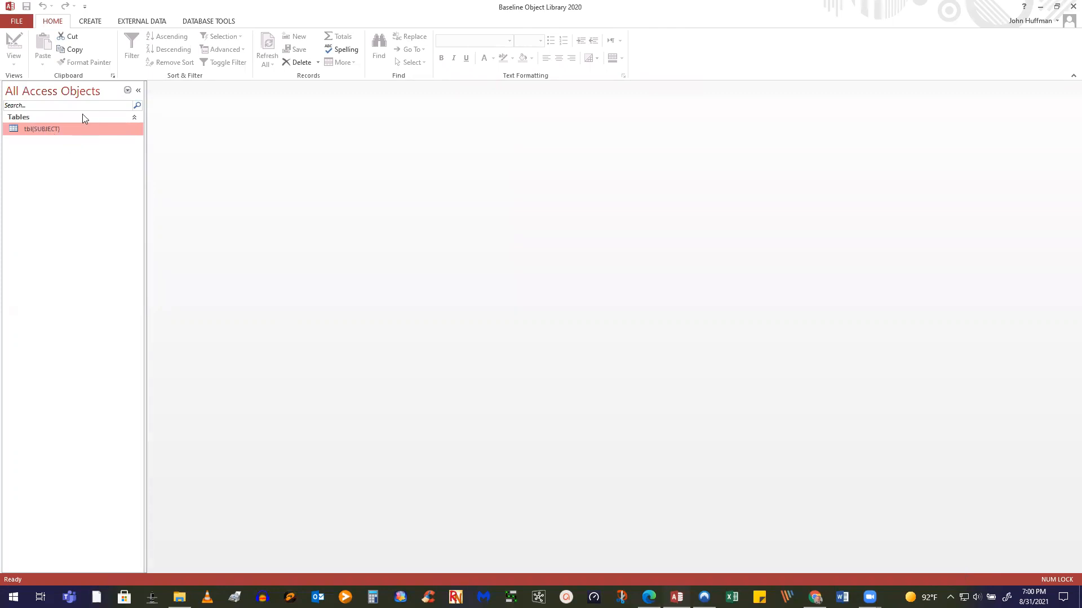
right_click(74, 133)
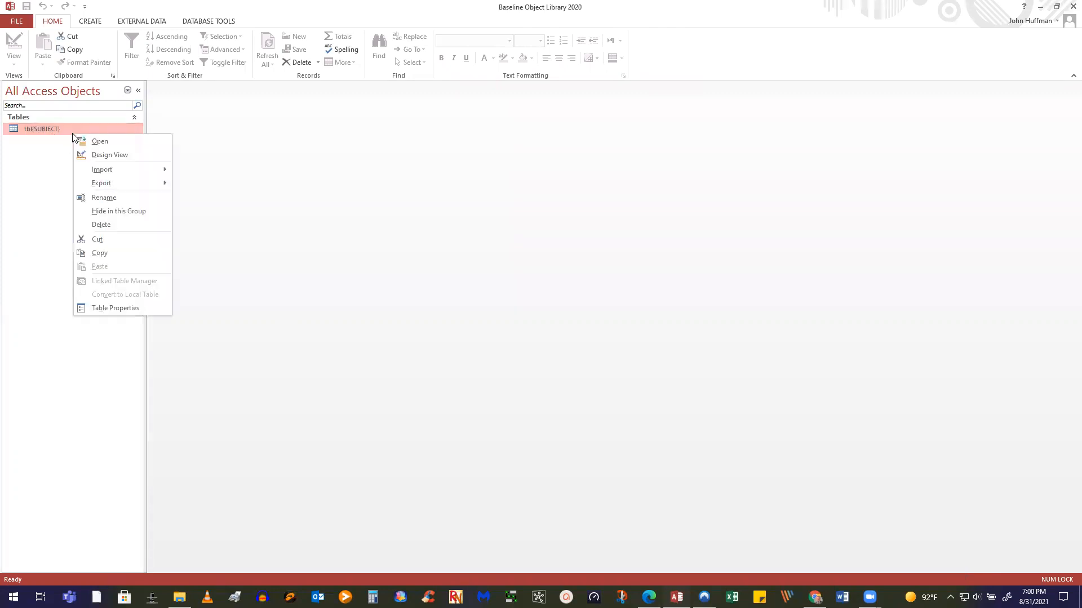
Inspect tbl{SUBJECT} in Design view, close it, and bring up the IME556 A01 assignment notes
left_click(110, 155)
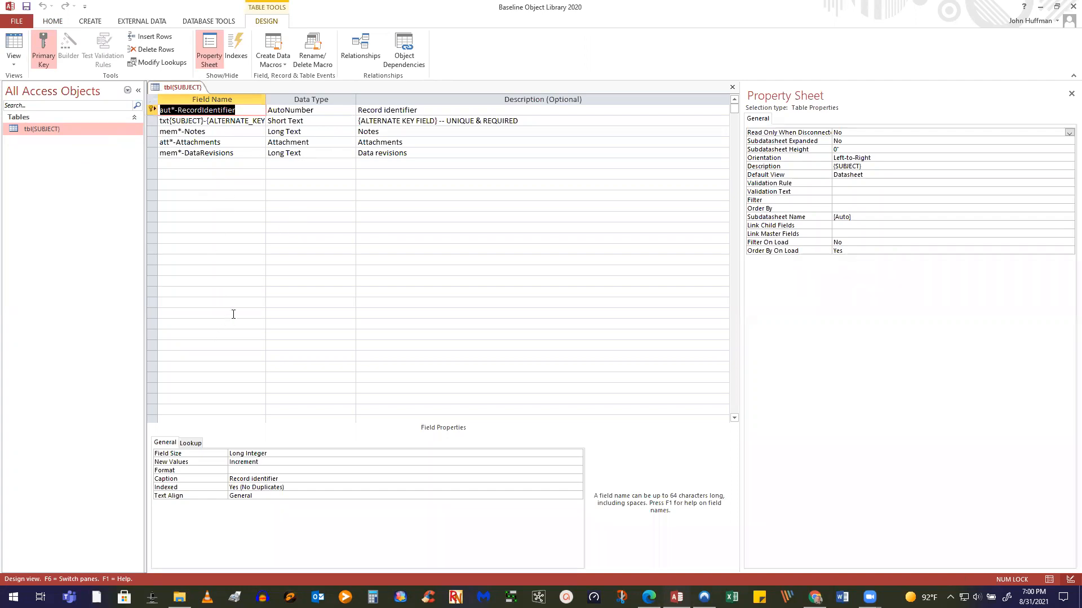
left_click(732, 87)
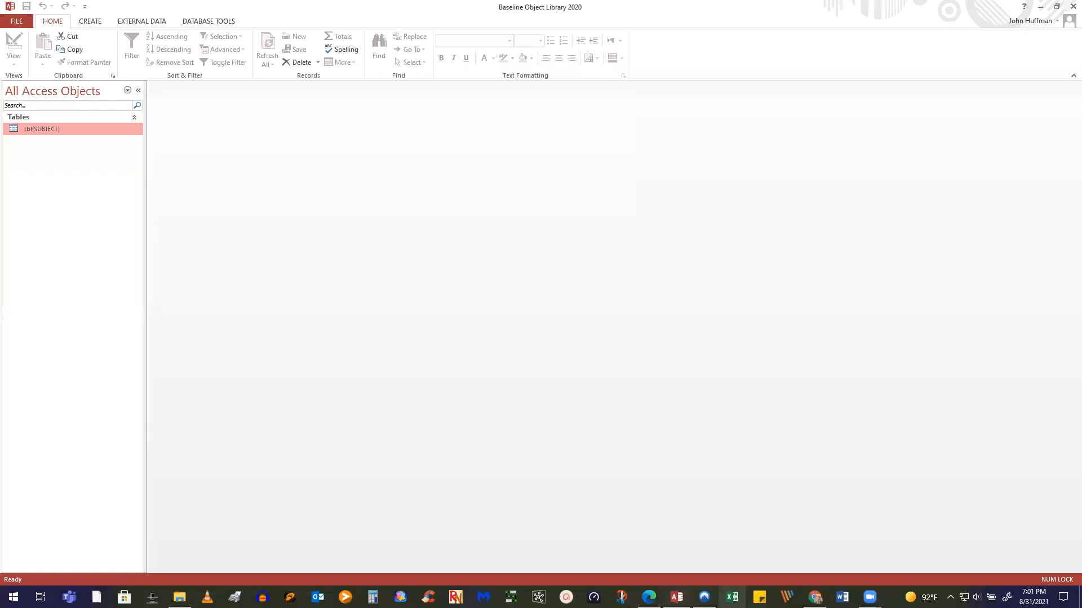
left_click(815, 597)
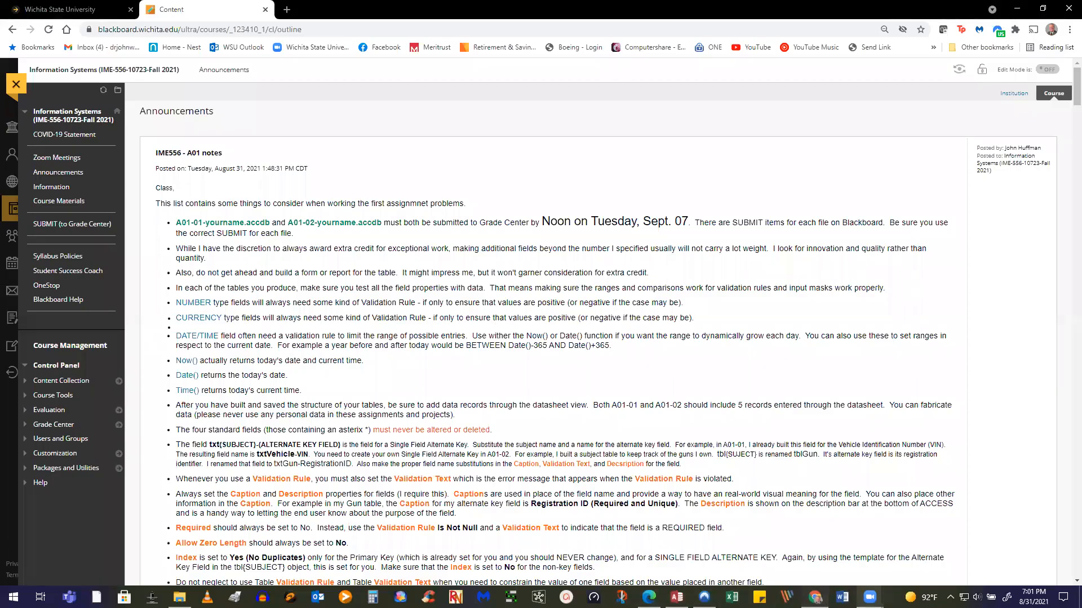
mouse_move(879, 583)
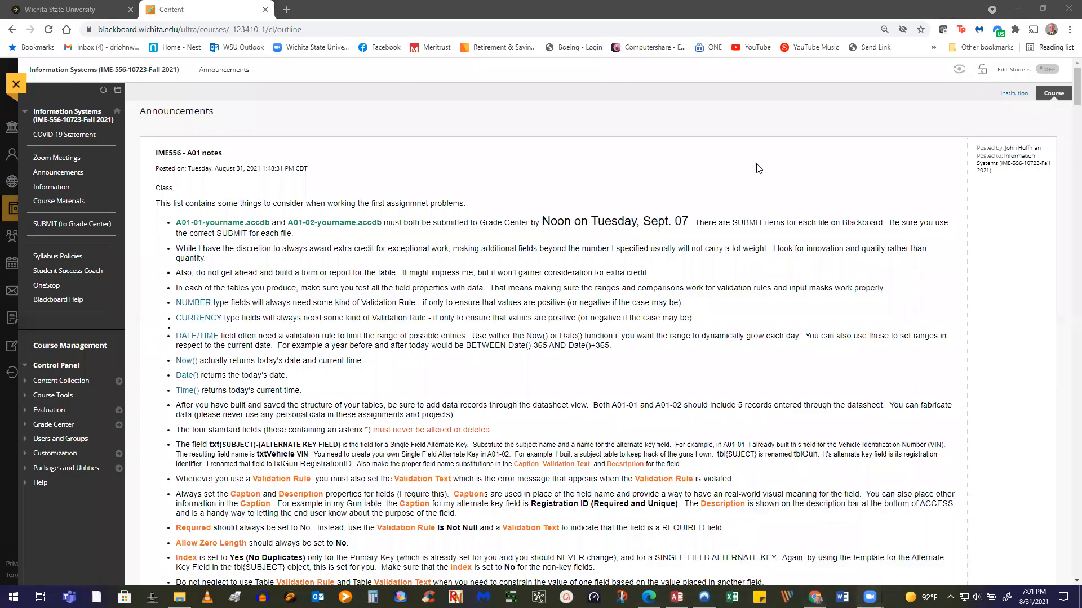